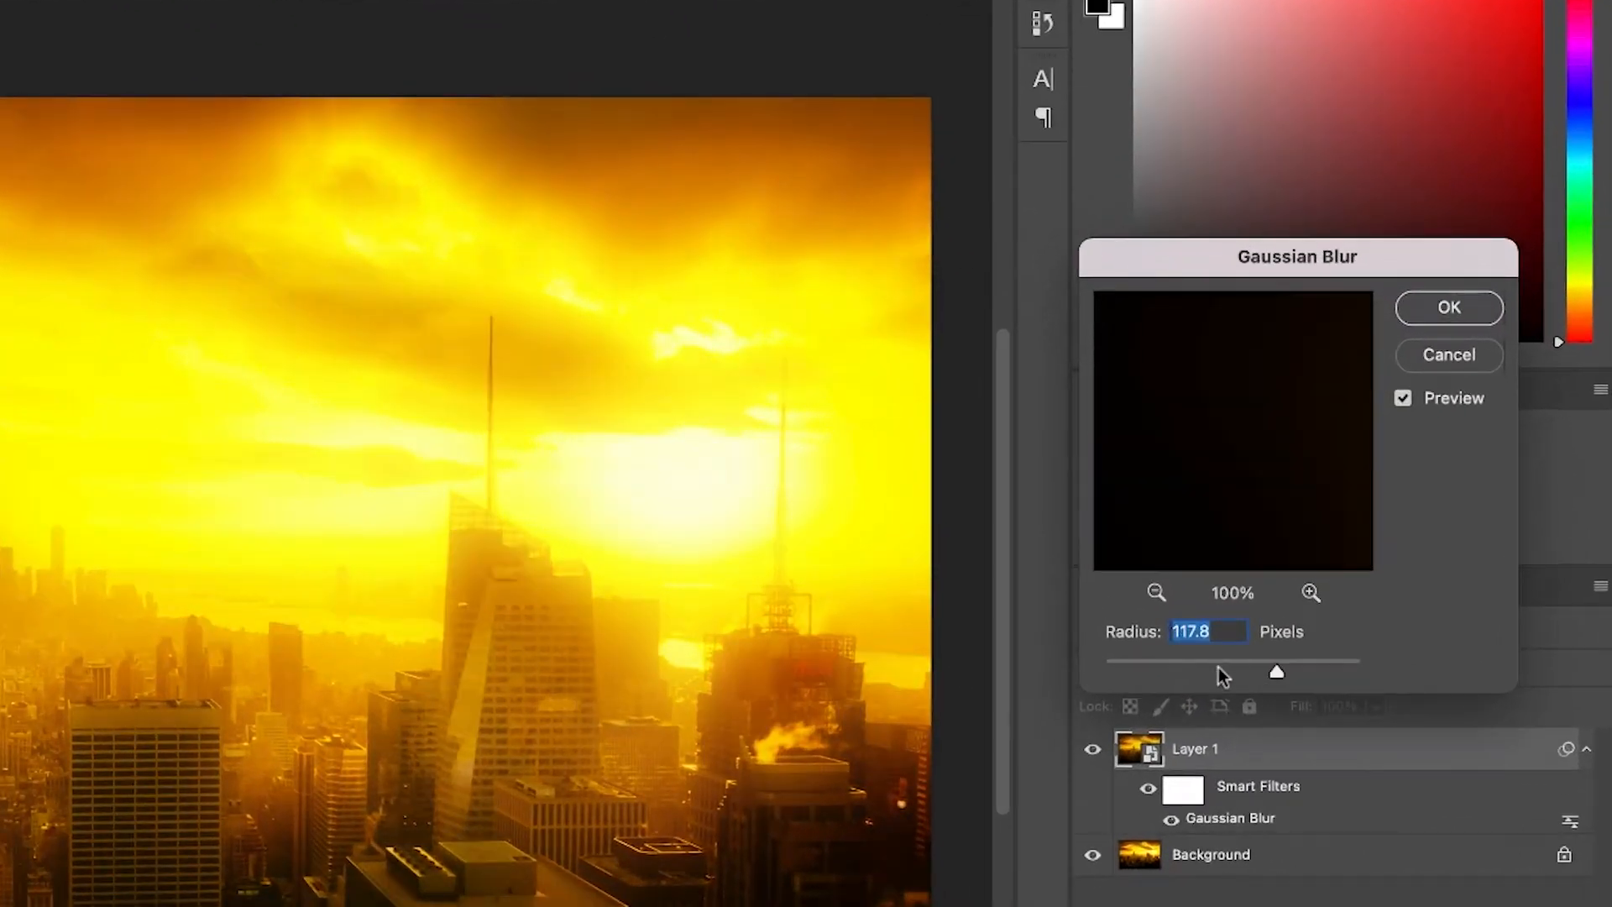
# Readjust the Gaussian Blur smart filter radius on Layer 1 and apply it.
pyautogui.moveTo(1217, 667); pyautogui.dragTo(1210, 672)
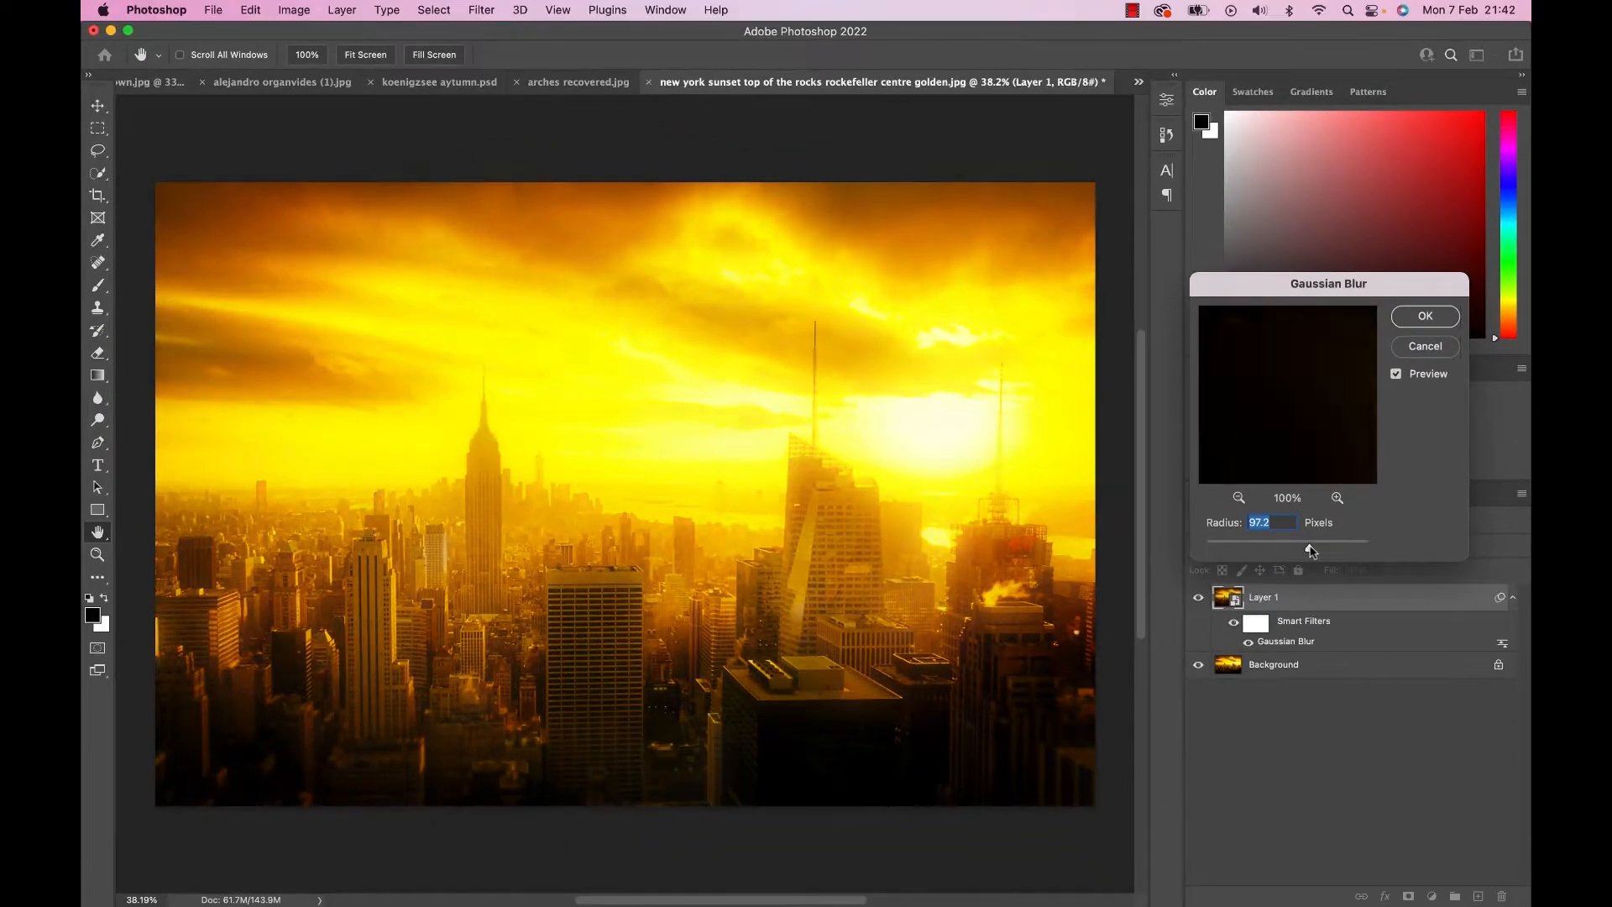
pyautogui.press('Return')
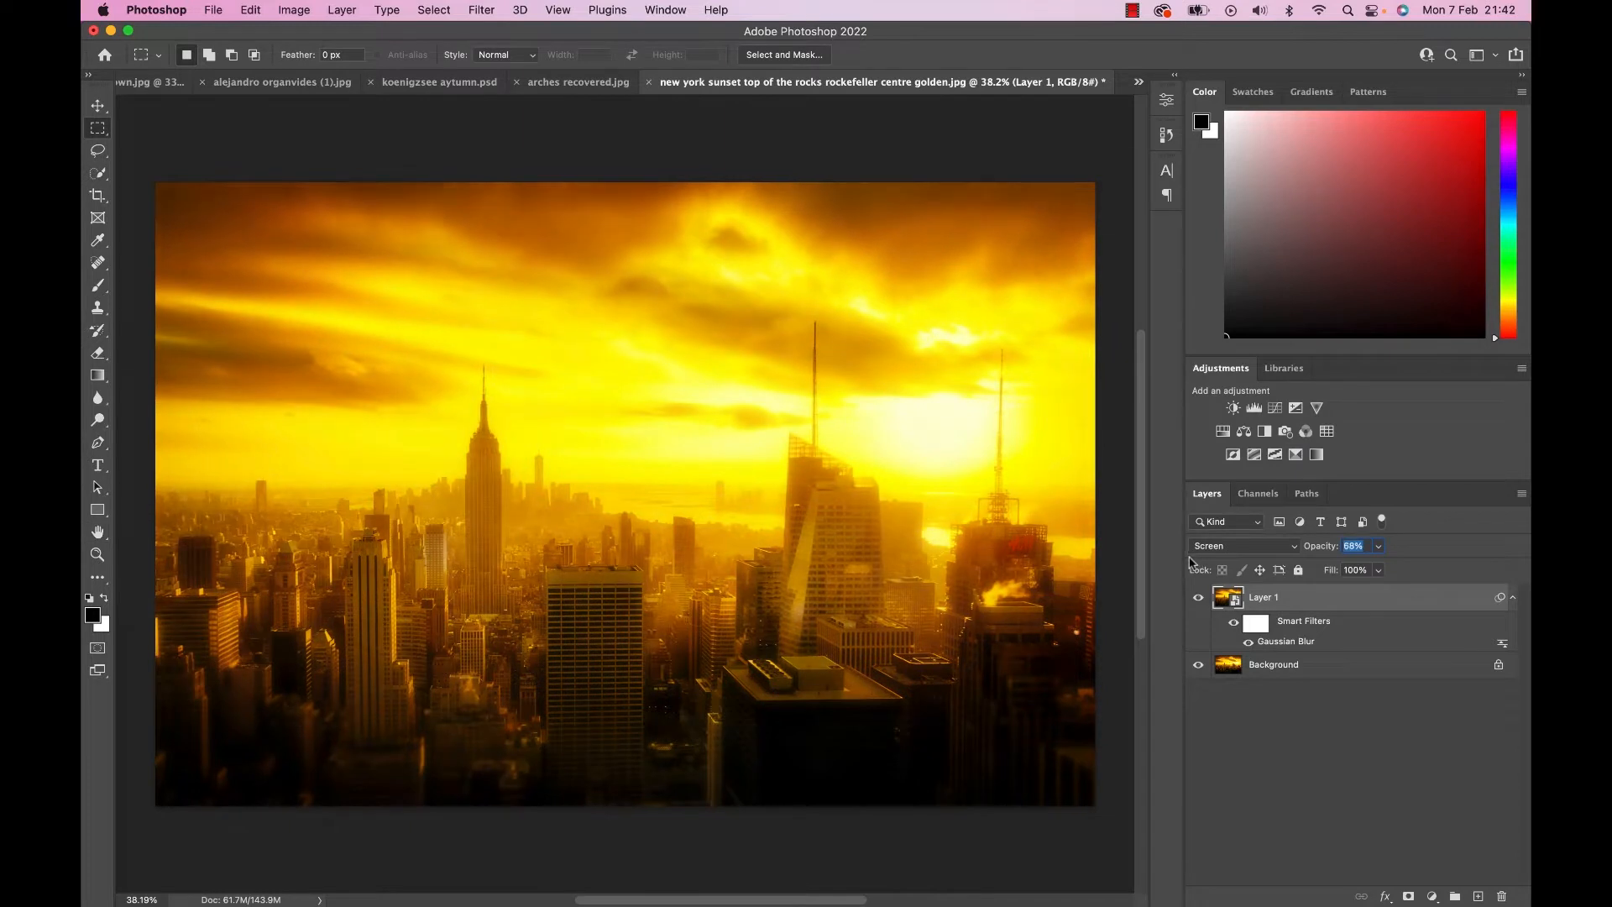
# Compare the skyline image with and without the blurred Layer 1.
pyautogui.click(1198, 600)
pyautogui.click(1199, 600)
pyautogui.click(1199, 599)
pyautogui.click(1198, 600)
pyautogui.click(1199, 599)
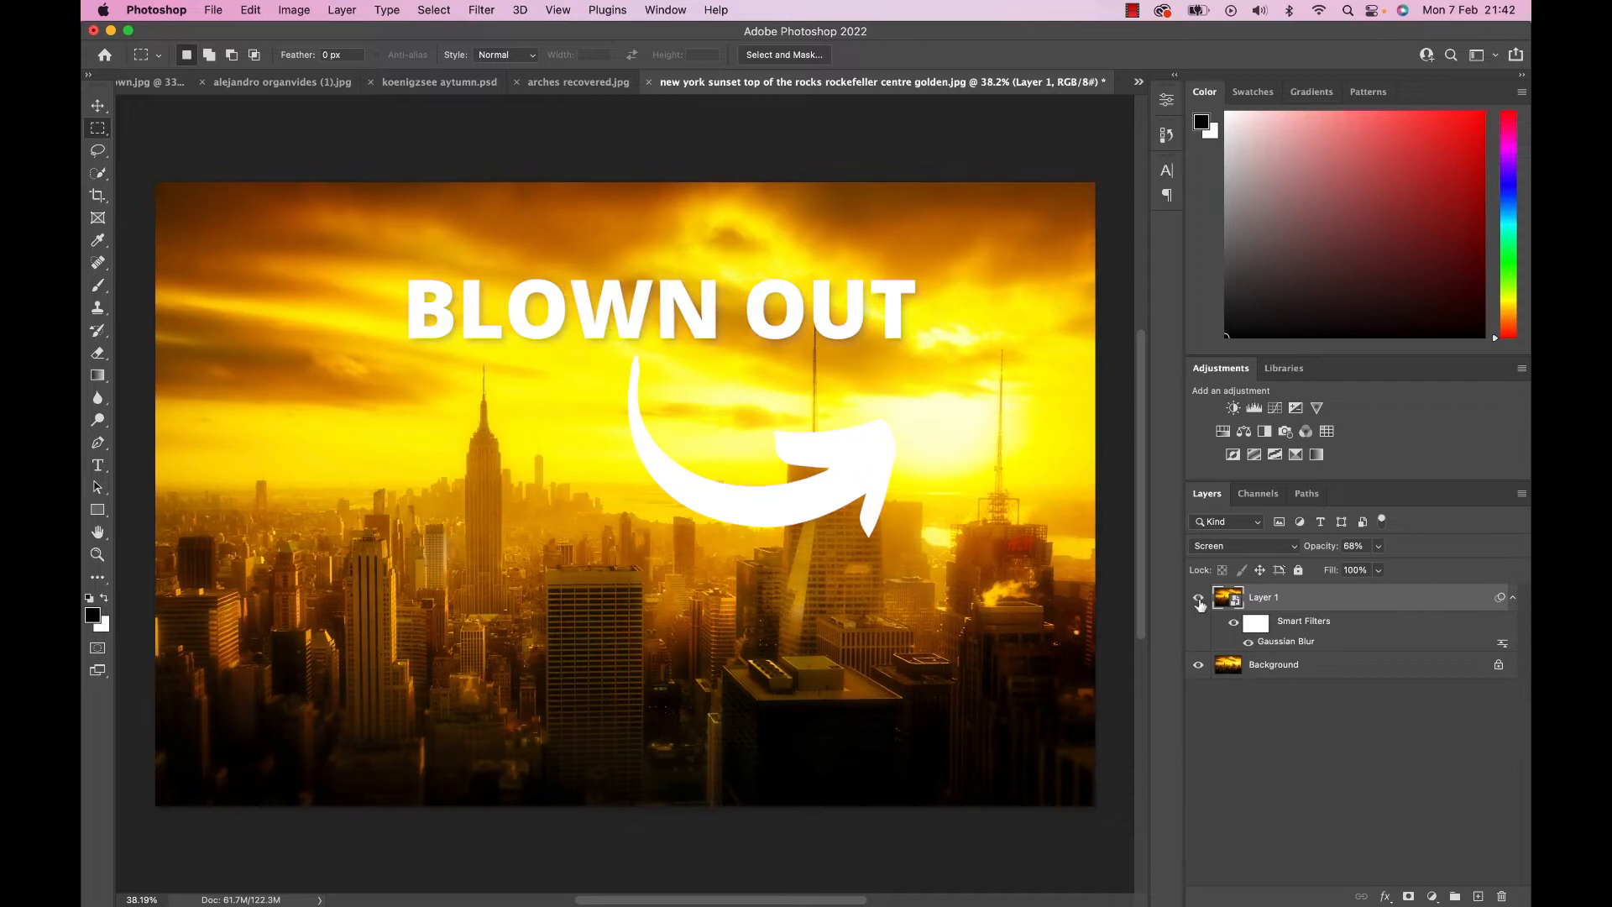
pyautogui.click(1198, 599)
pyautogui.click(1198, 599)
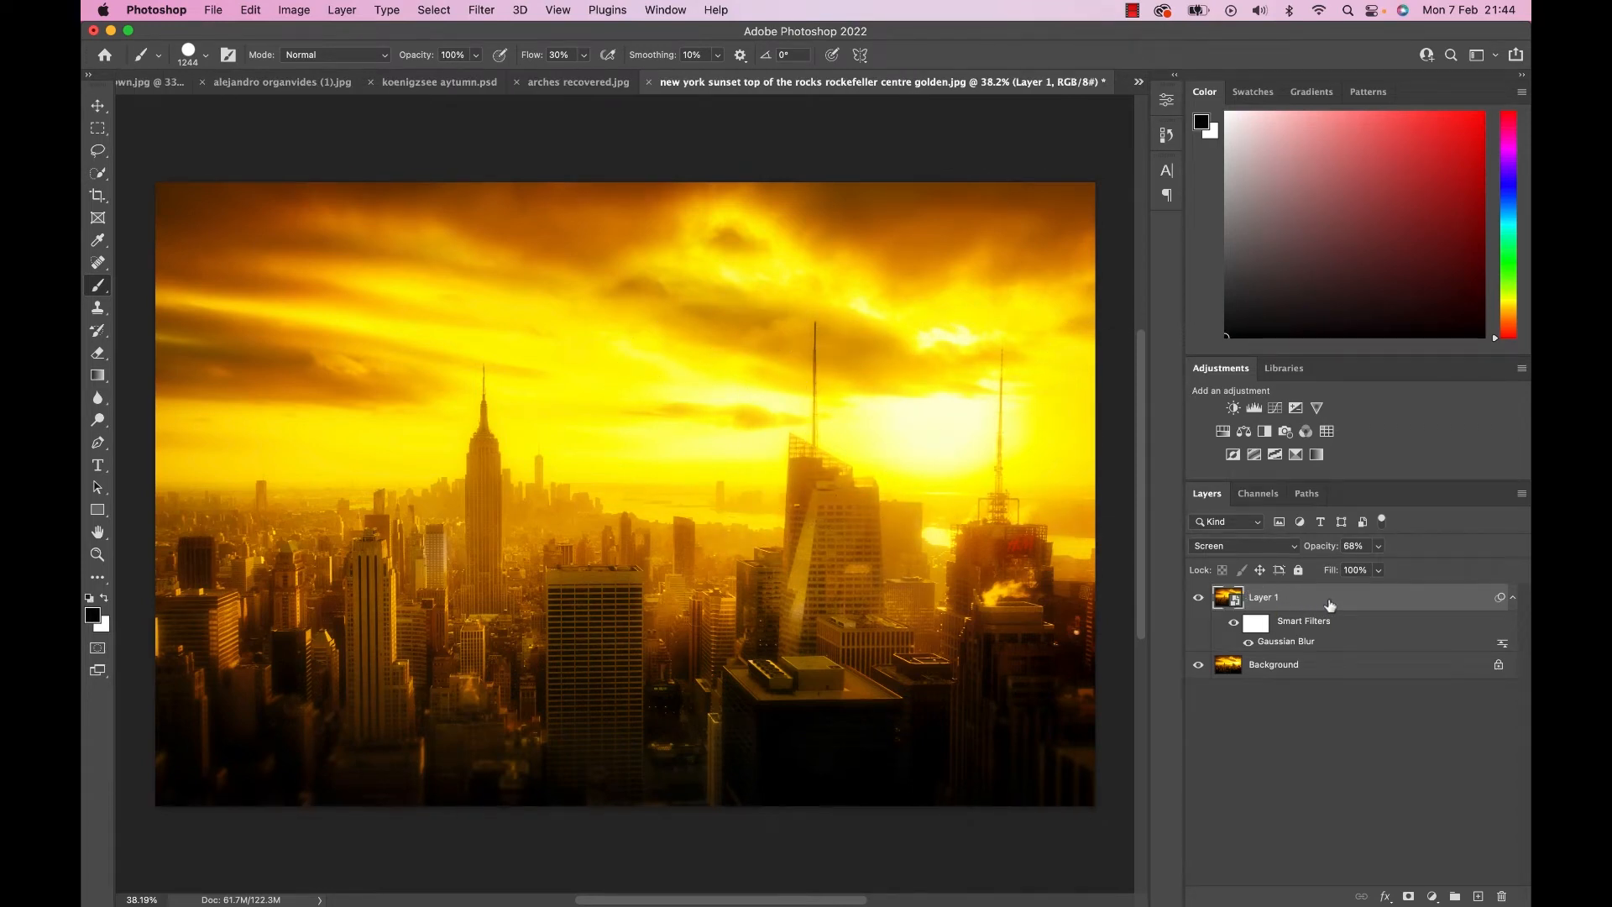
# In Layer 1's blending options, lower the Underlying Layer white Blend If slider to protect the blown-out highlights.
pyautogui.doubleClick(1329, 604)
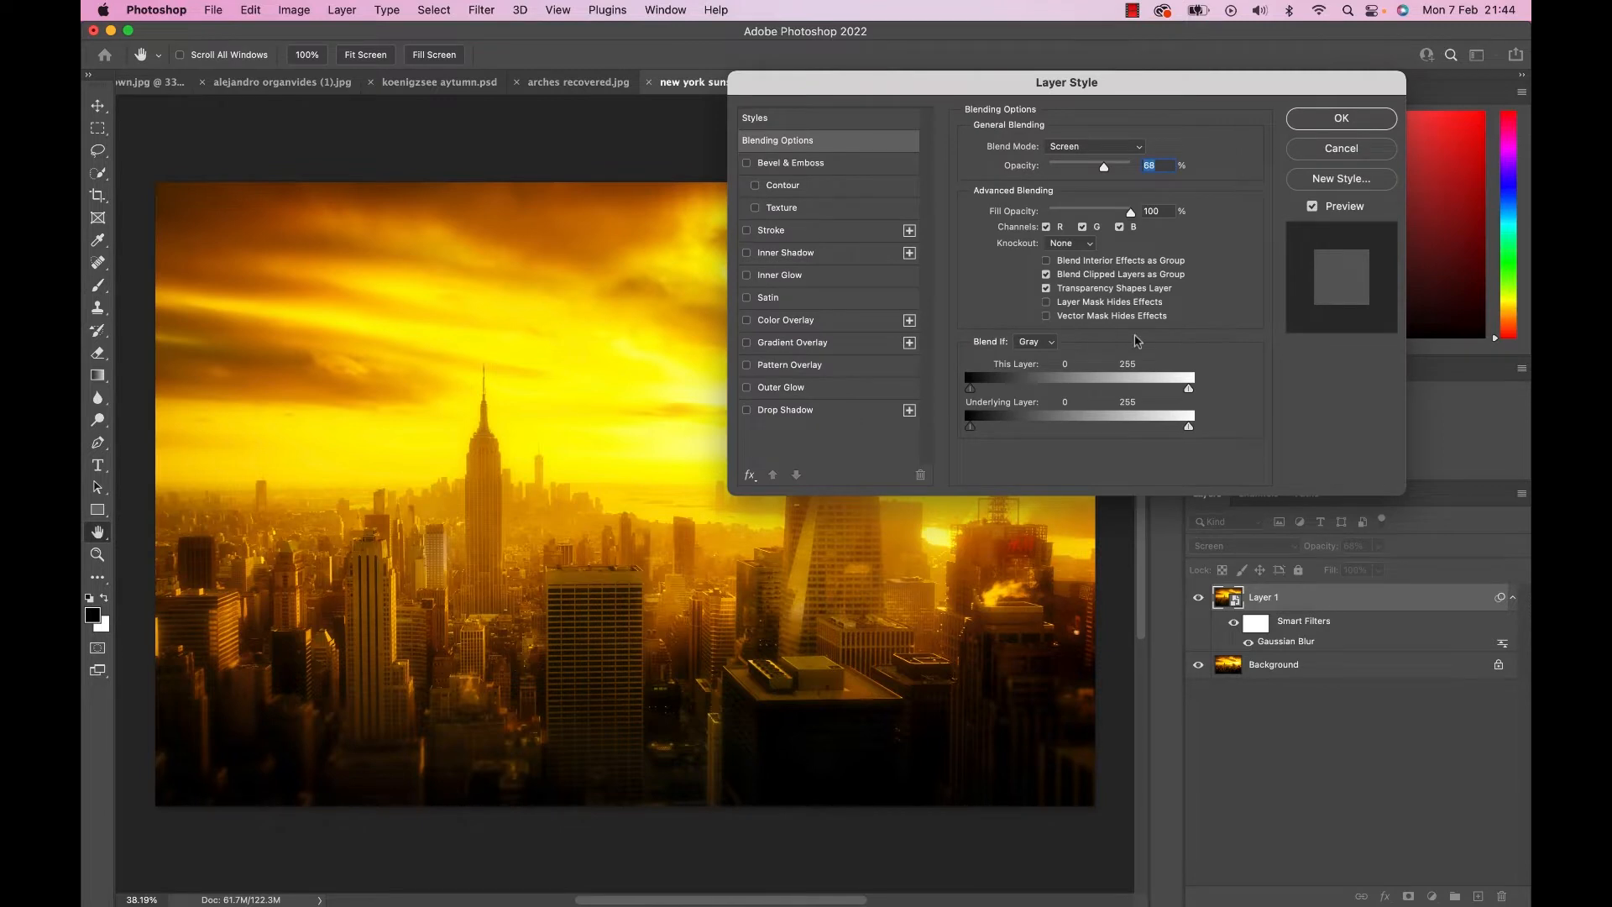
pyautogui.moveTo(928, 87); pyautogui.dragTo(1226, 40)
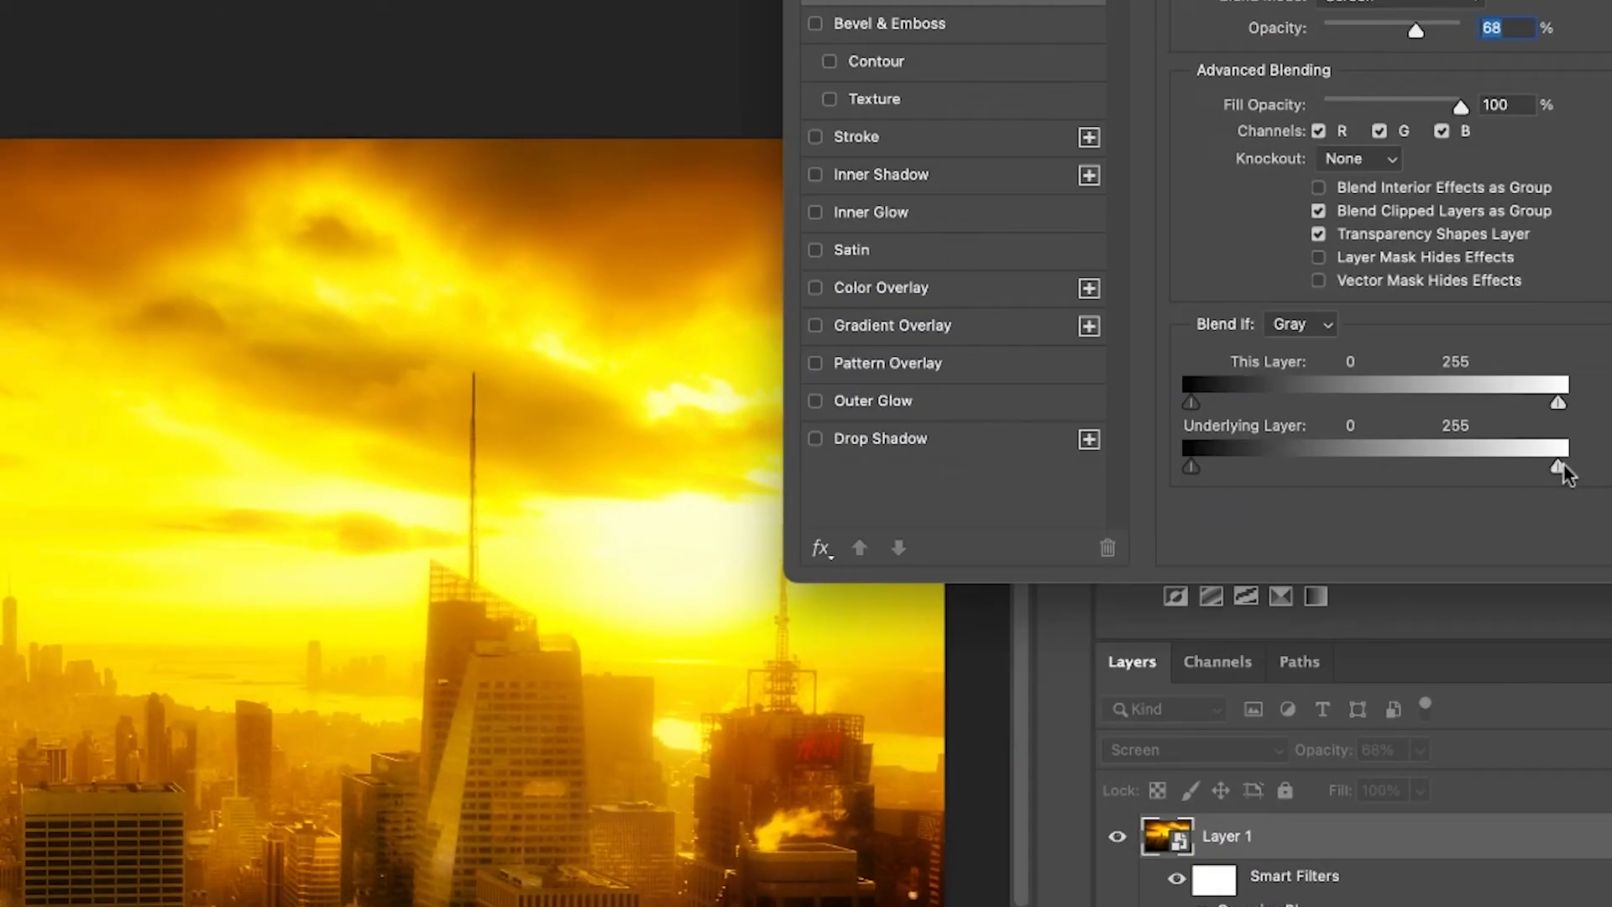
pyautogui.moveTo(1458, 378); pyautogui.dragTo(1448, 378)
pyautogui.moveTo(1539, 462); pyautogui.dragTo(1502, 470)
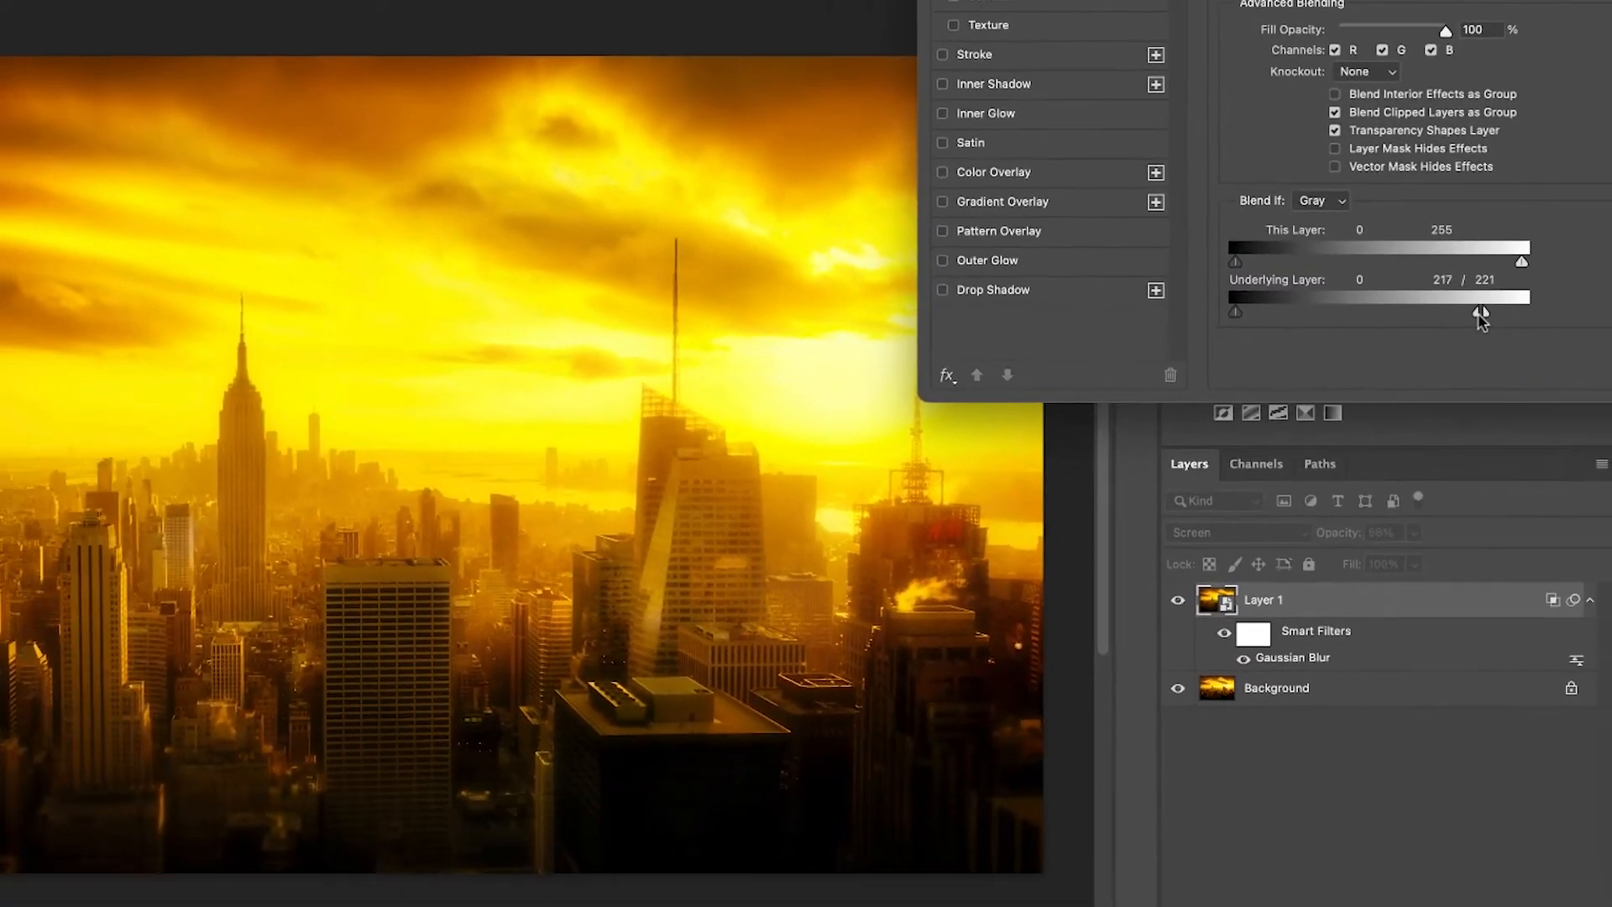
pyautogui.moveTo(1480, 315); pyautogui.dragTo(1394, 321)
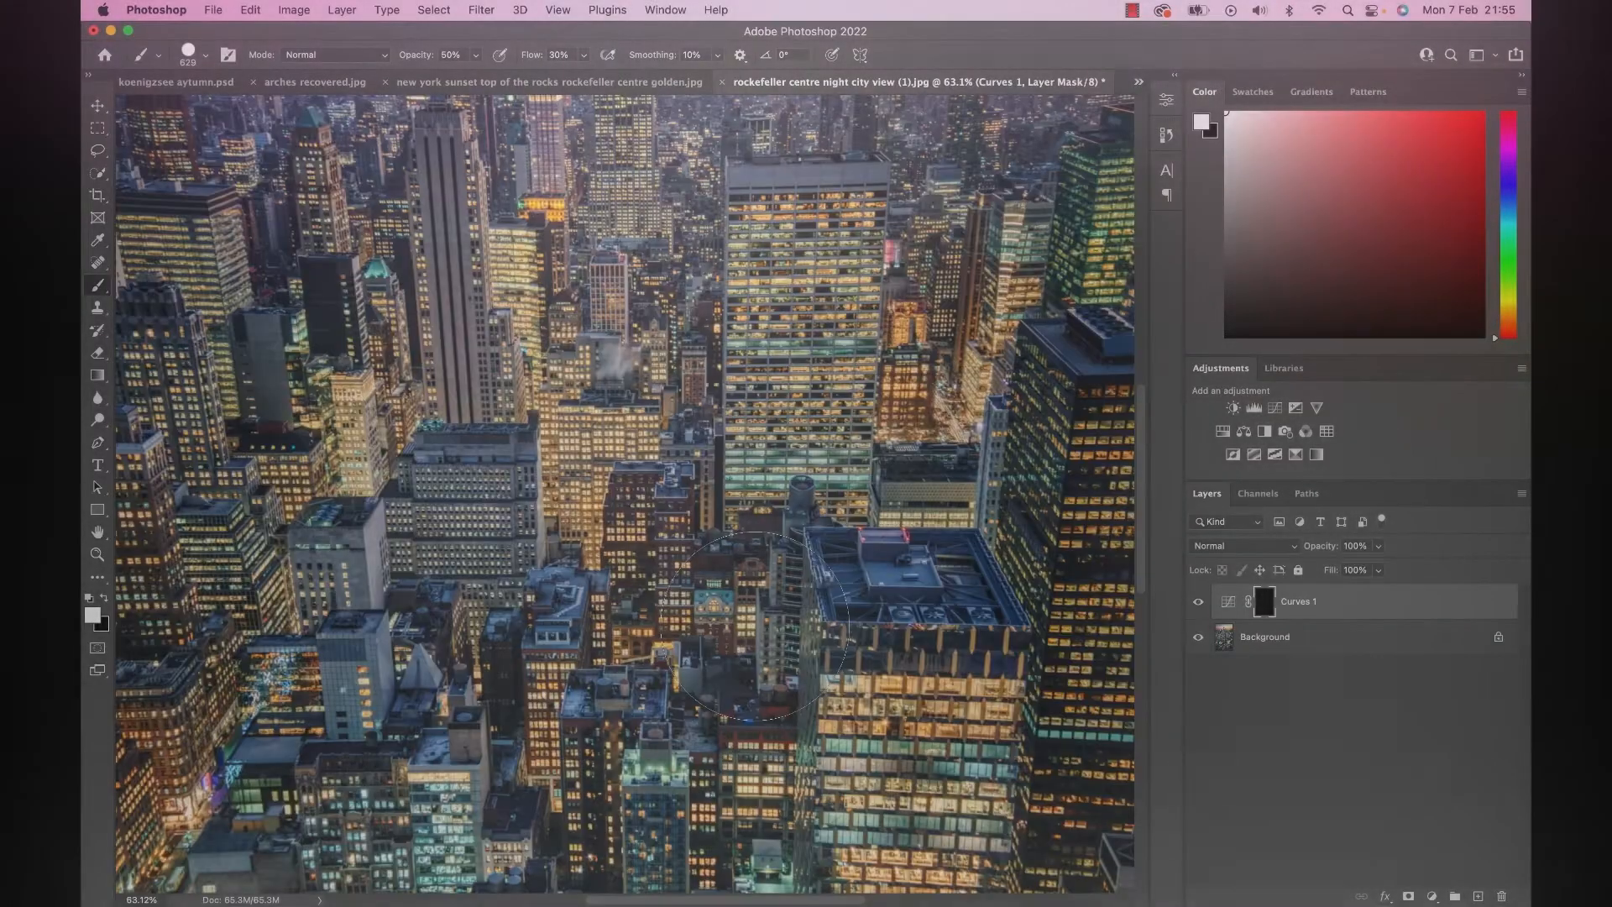
# Try brushing white at 50% opacity on the Curves 1 mask over the lit foreground tower in the night city image.
pyautogui.press('super+plus')
pyautogui.scroll(-5, 755, 625)
pyautogui.hscroll(5, 756, 625)
pyautogui.press('super+plus')
pyautogui.scroll(-1, 755, 626)
pyautogui.scroll(3, 755, 626)
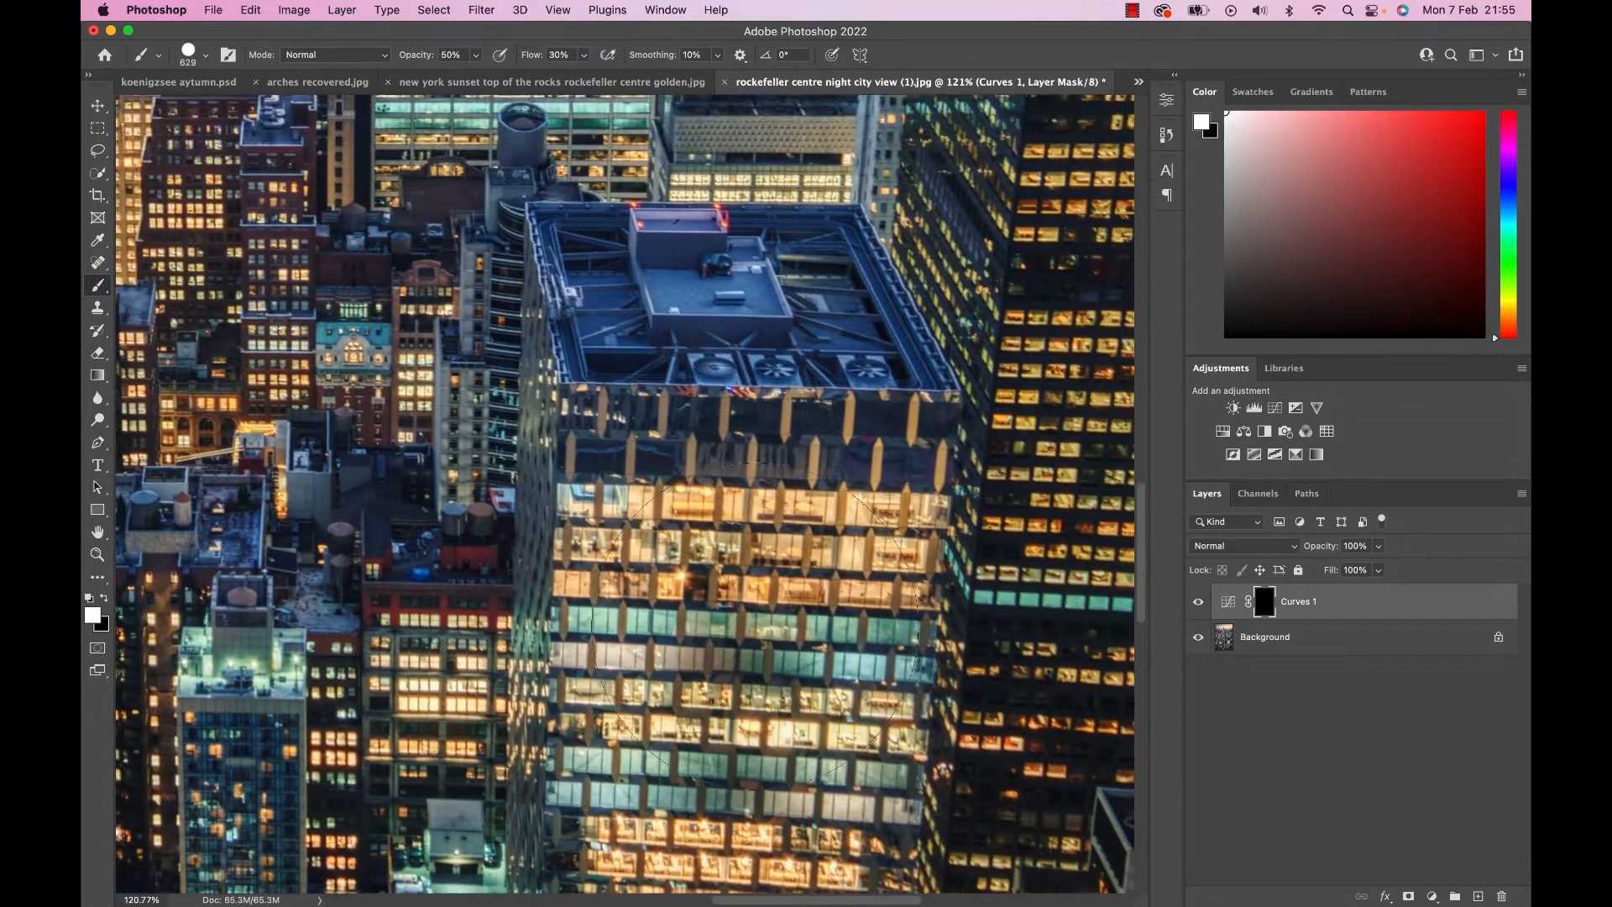
pyautogui.scroll(-5, 756, 626)
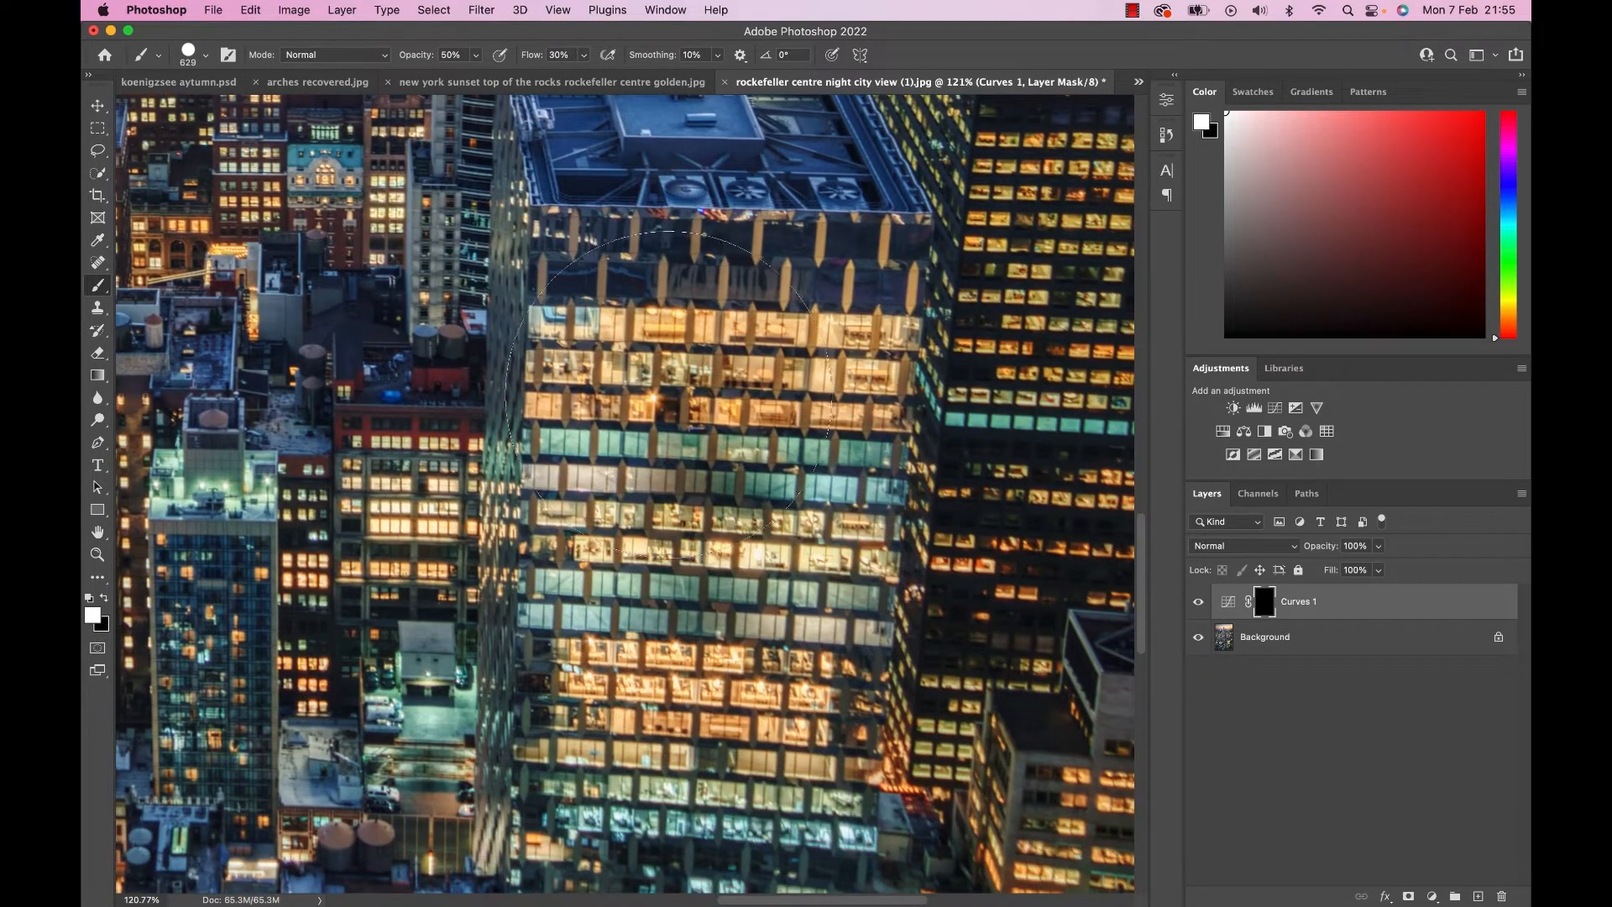
pyautogui.moveTo(756, 569)
pyautogui.mouseDown()
pyautogui.moveTo(671, 606)
pyautogui.moveTo(738, 668)
pyautogui.moveTo(728, 570)
pyautogui.mouseUp()
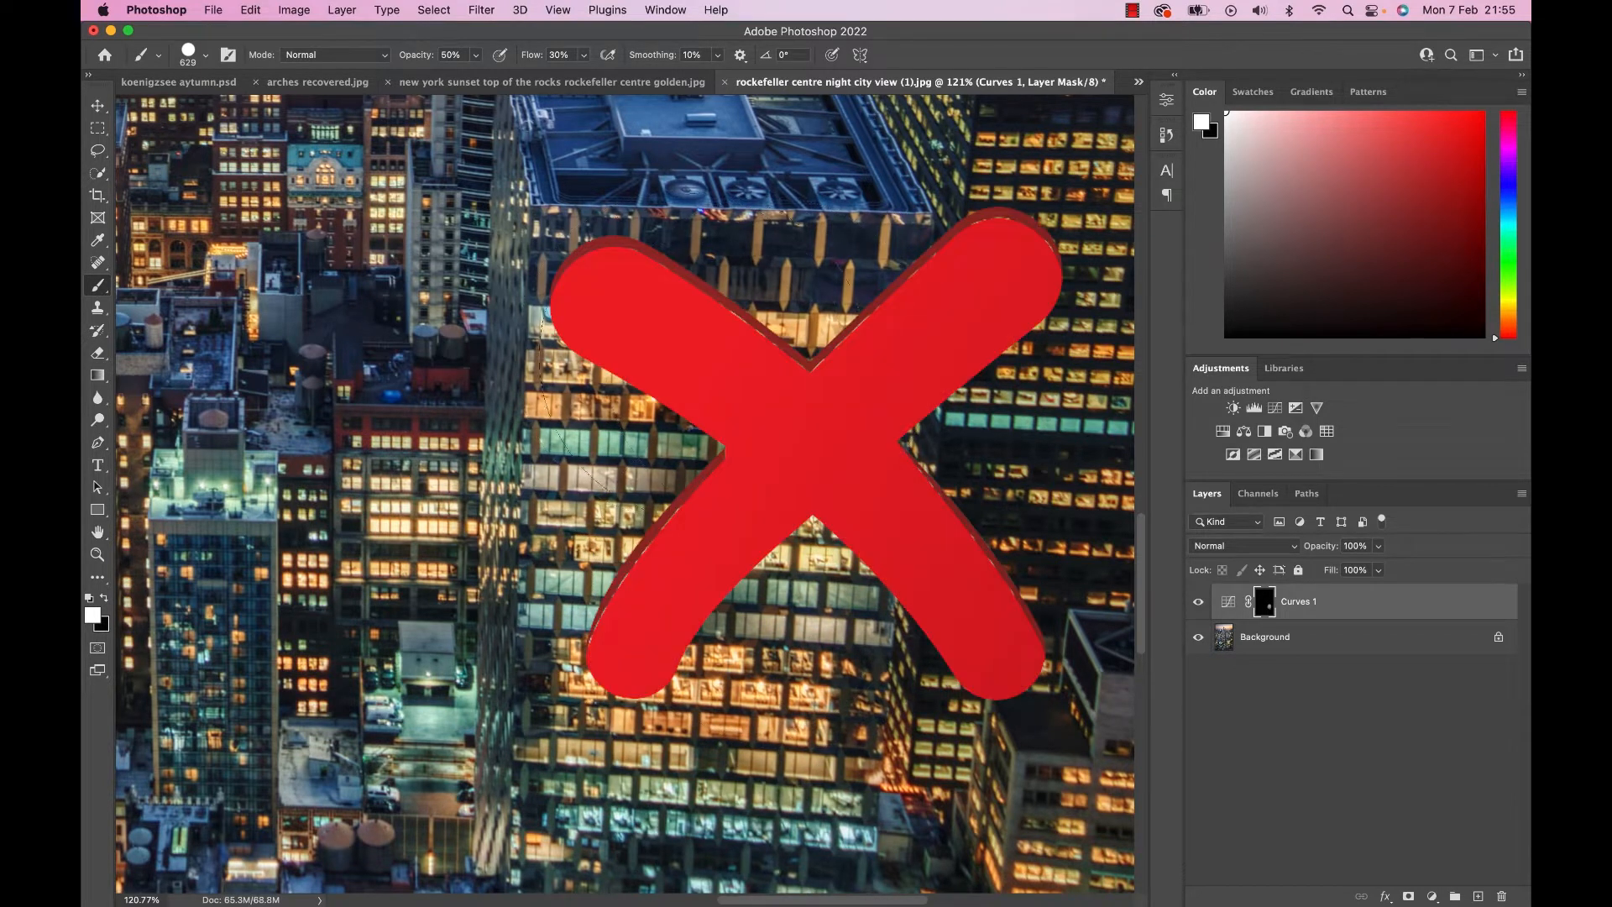
# Open a second window of the night city image and arrange both views as 2-up Vertical, enlarging the second view.
pyautogui.click(669, 8)
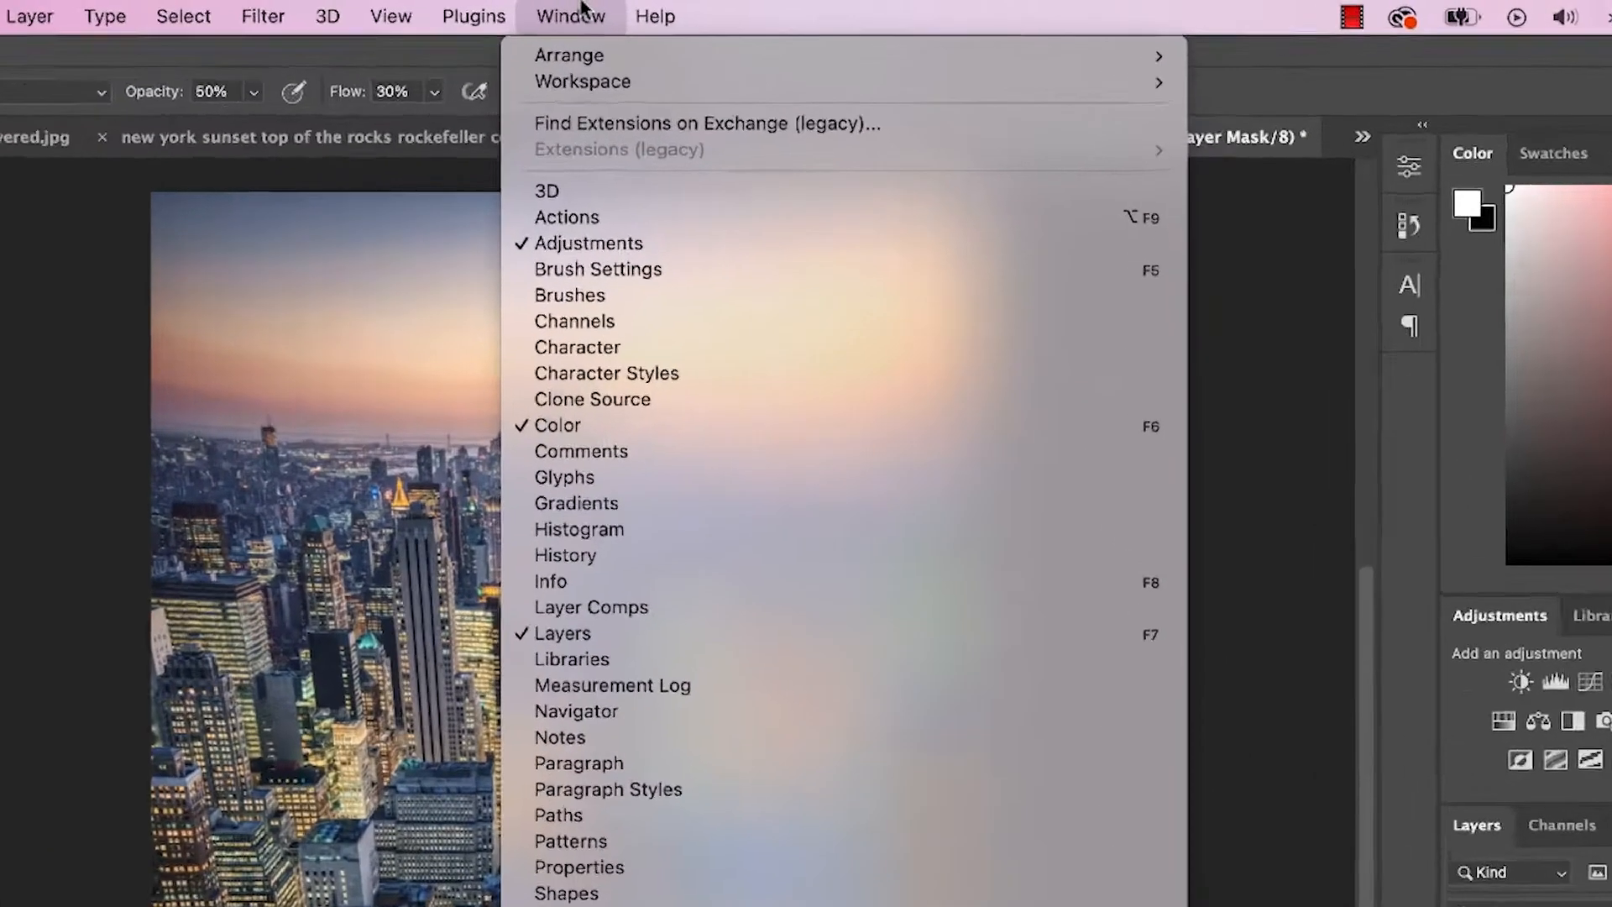
pyautogui.moveTo(667, 33)
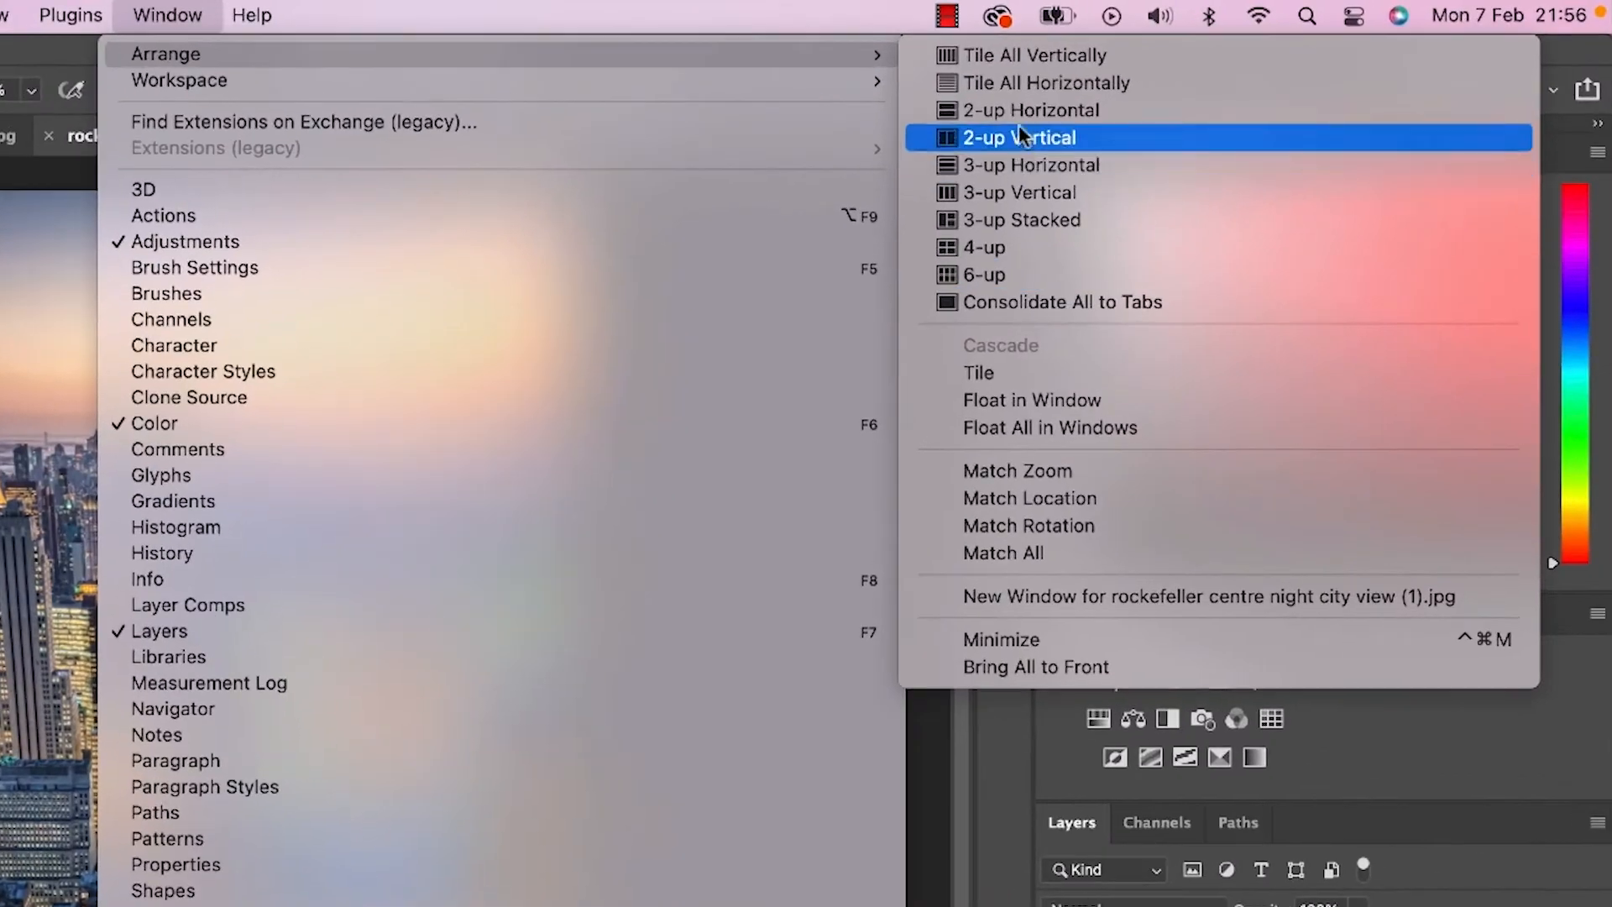
pyautogui.click(1021, 134)
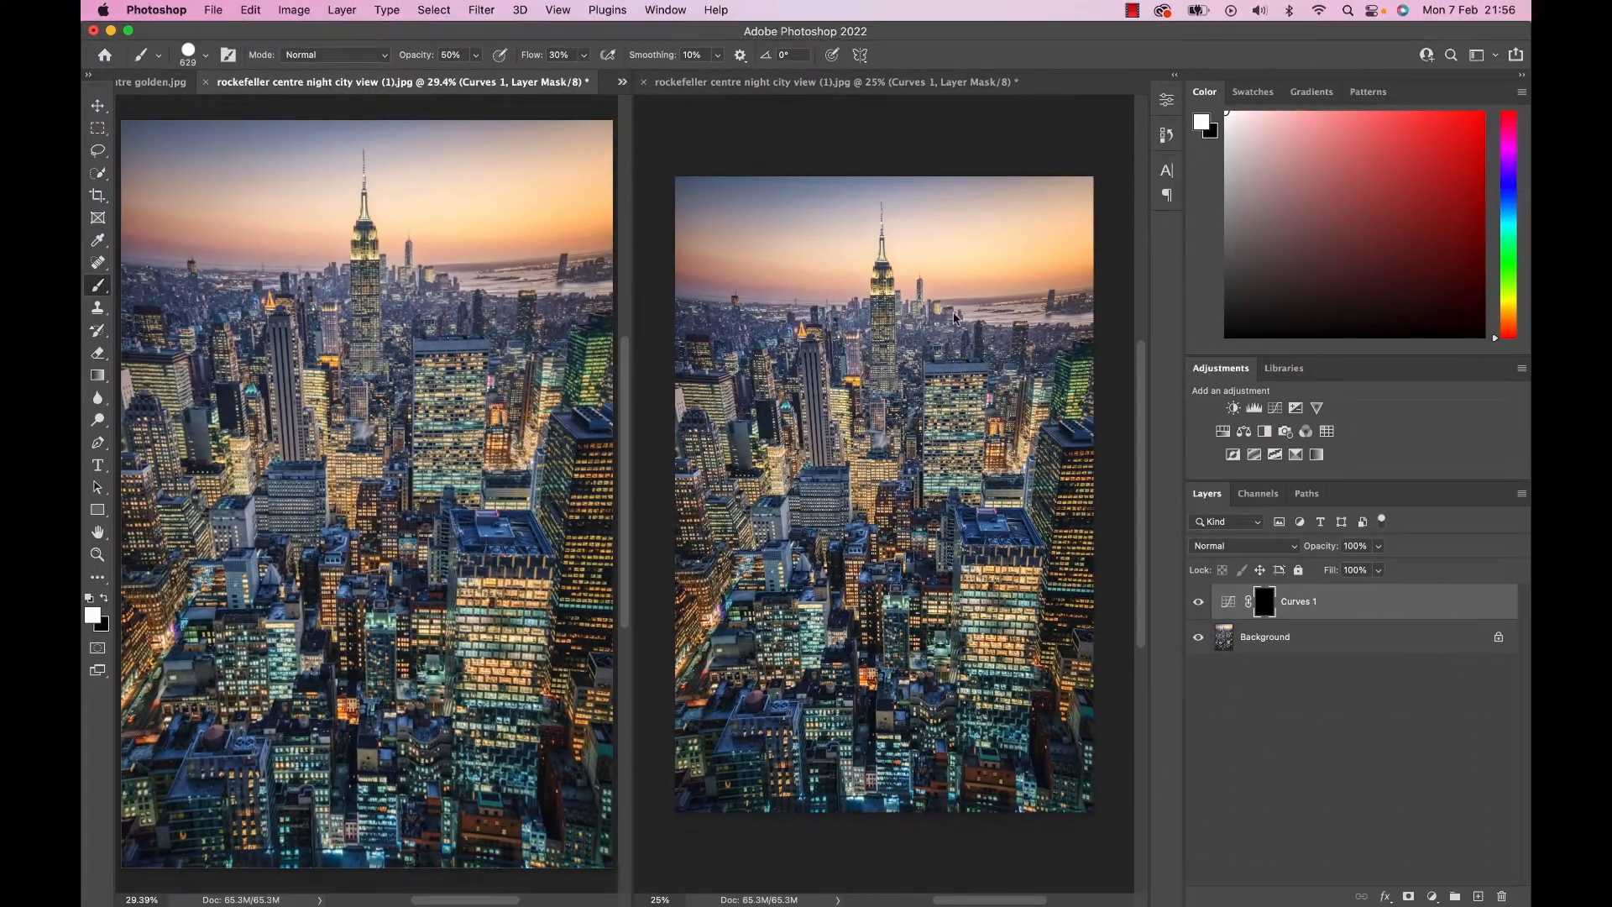
pyautogui.click(954, 317)
pyautogui.scroll(2, 889, 340)
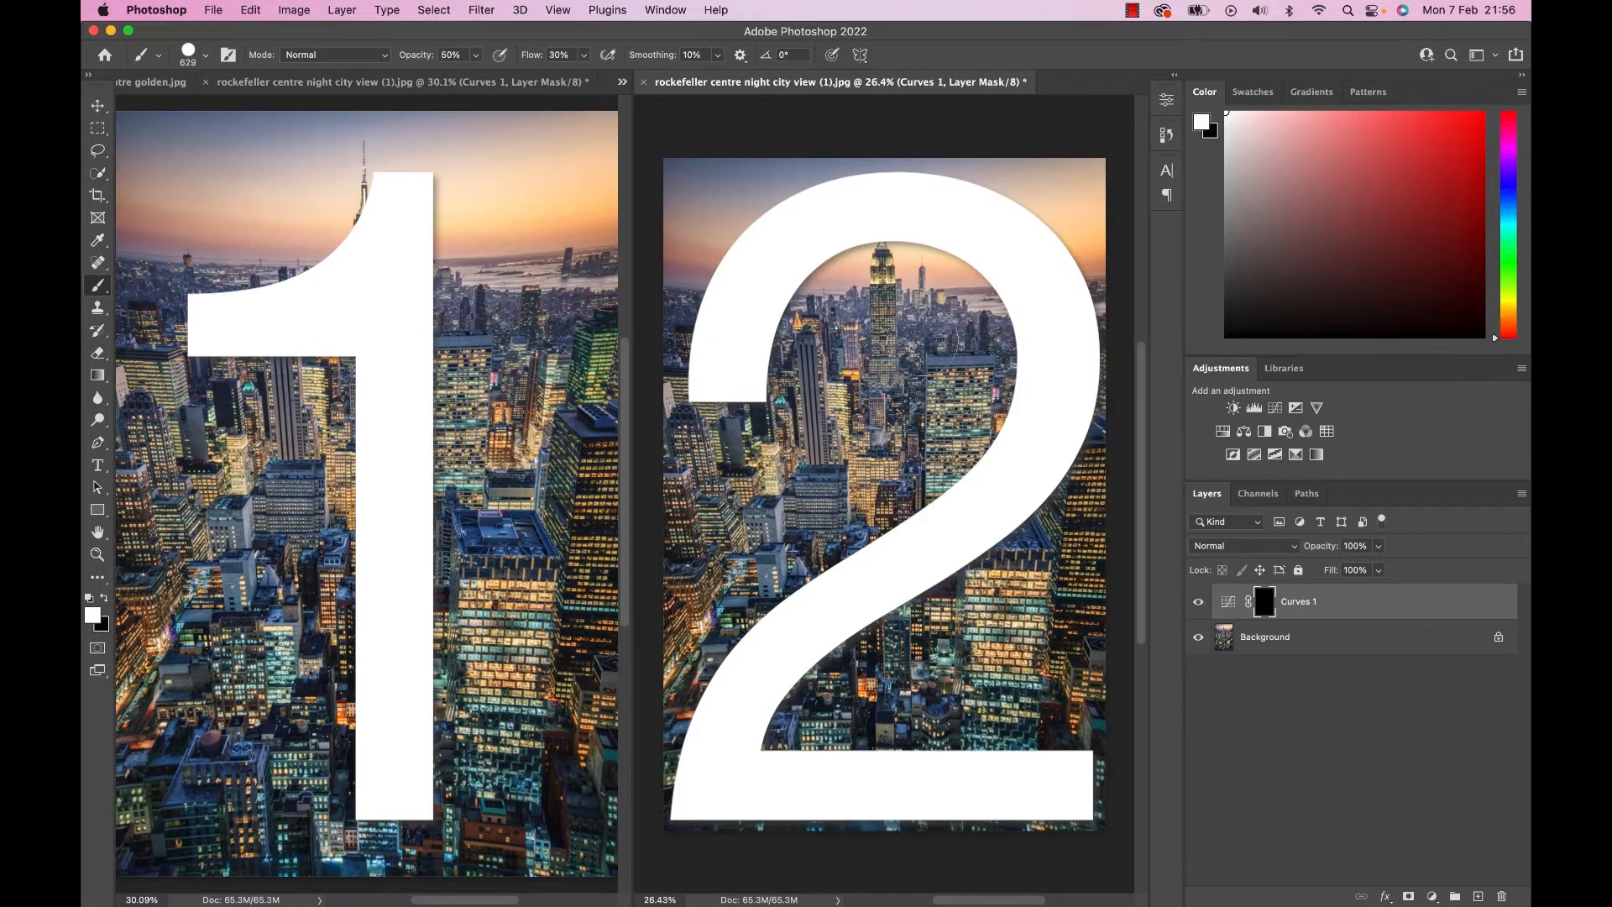
# Set the brush opacity to 100% and paint white on the Curves 1 mask over the foreground tower and neighbouring buildings.
pyautogui.click(185, 552)
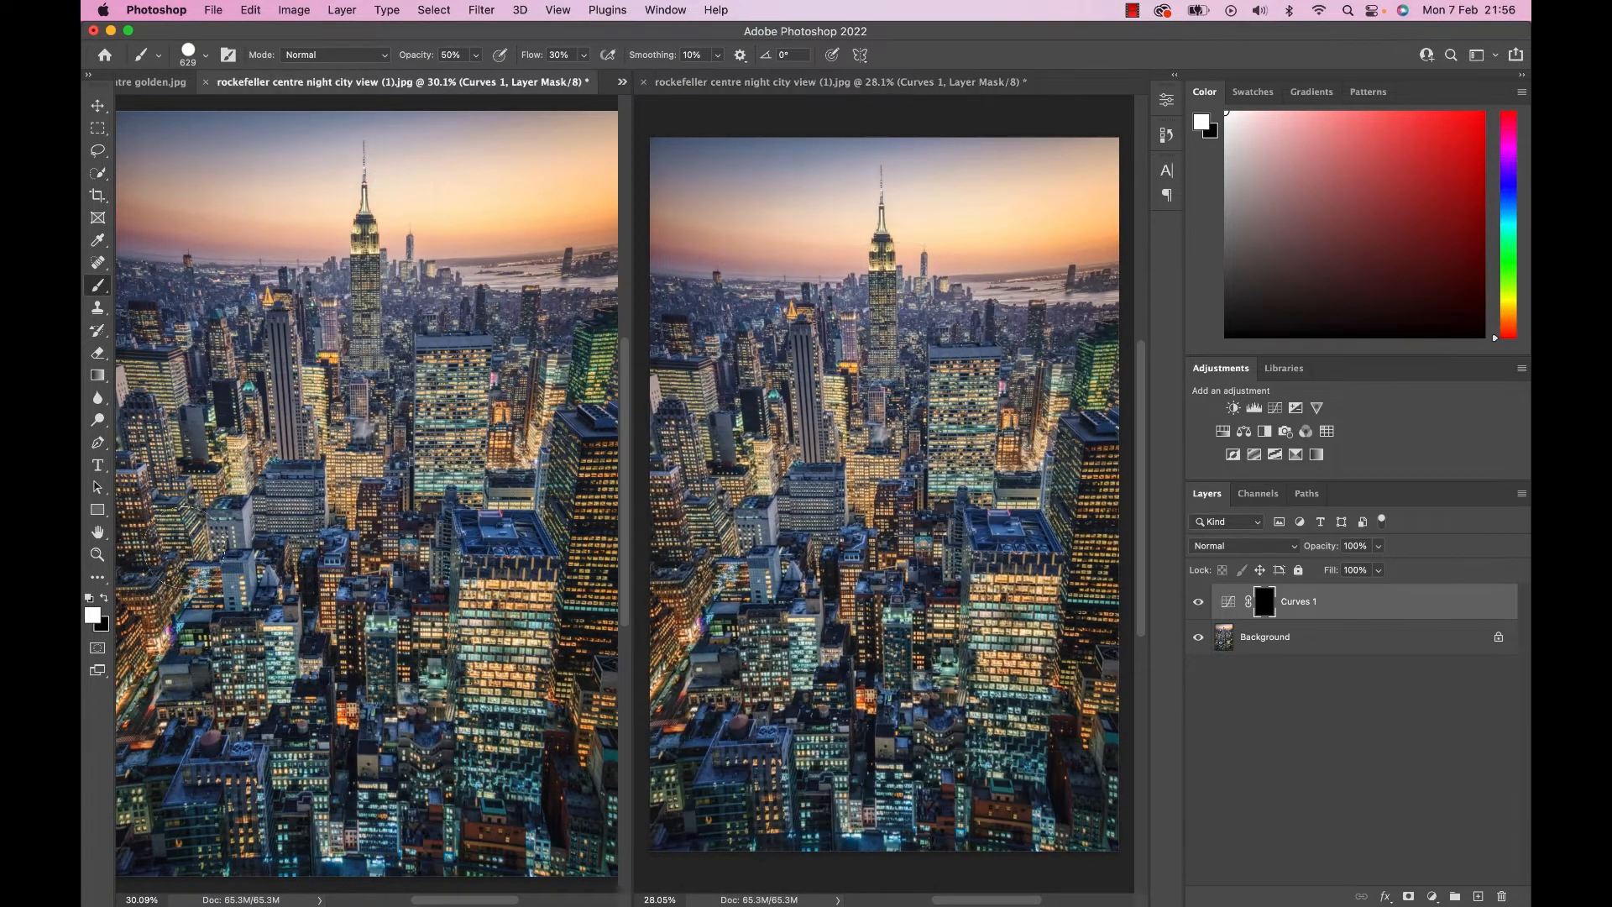
pyautogui.scroll(5, 188, 548)
pyautogui.scroll(3, 191, 545)
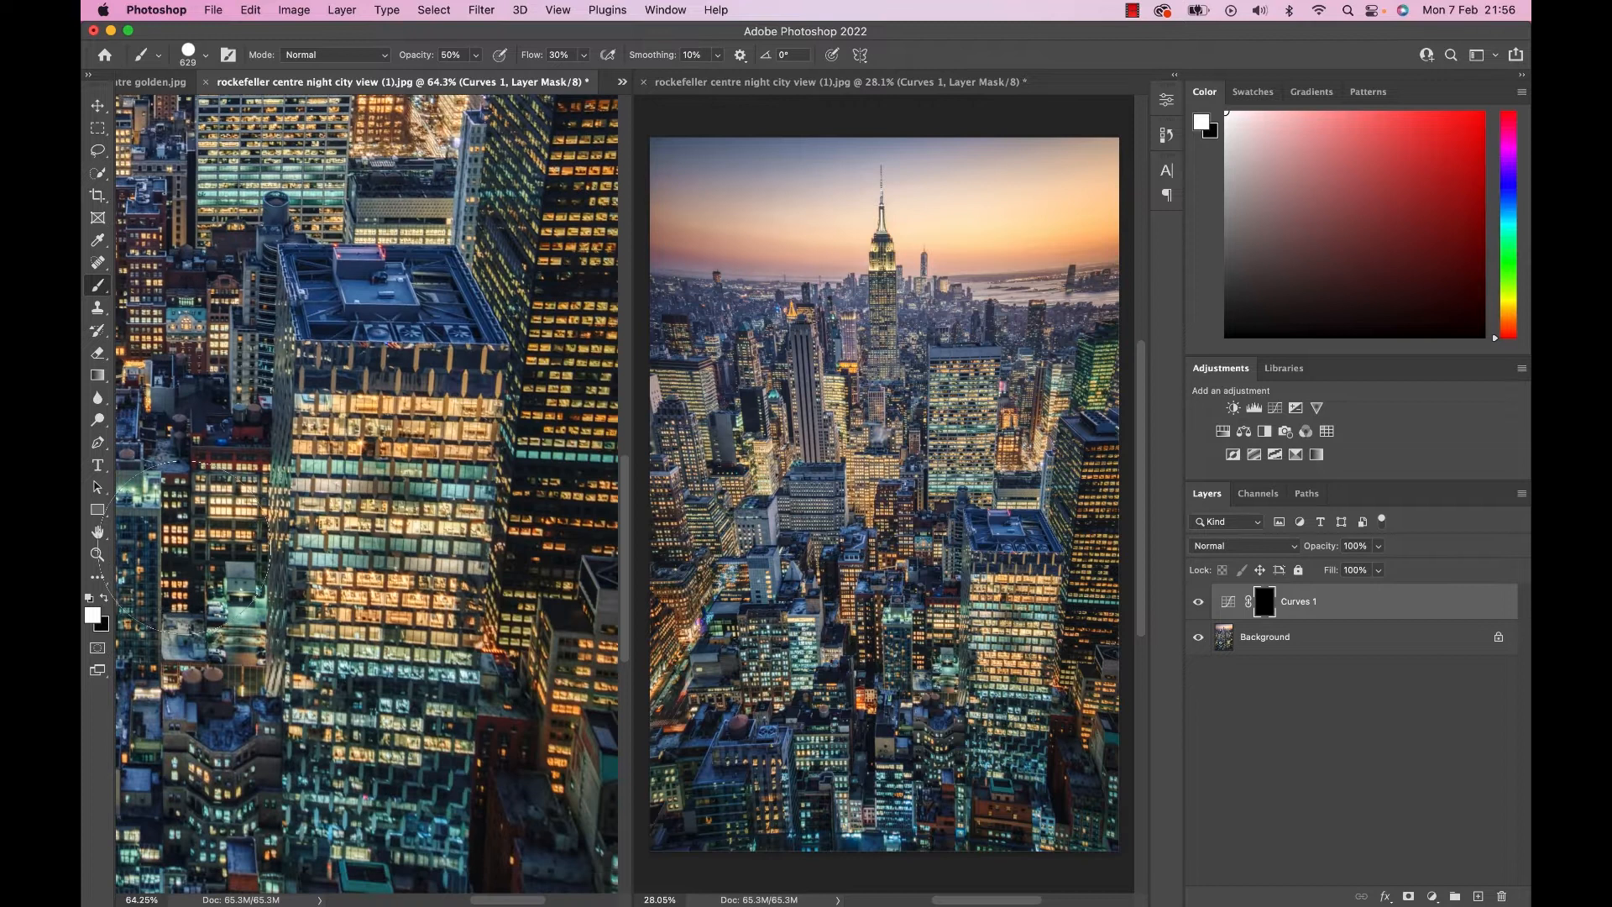
pyautogui.press('0')
pyautogui.moveTo(354, 456)
pyautogui.mouseDown()
pyautogui.moveTo(350, 344)
pyautogui.moveTo(354, 361)
pyautogui.mouseUp()
pyautogui.scroll(5, 256, 530)
pyautogui.hscroll(-4, 256, 530)
pyautogui.moveTo(256, 531); pyautogui.dragTo(445, 189)
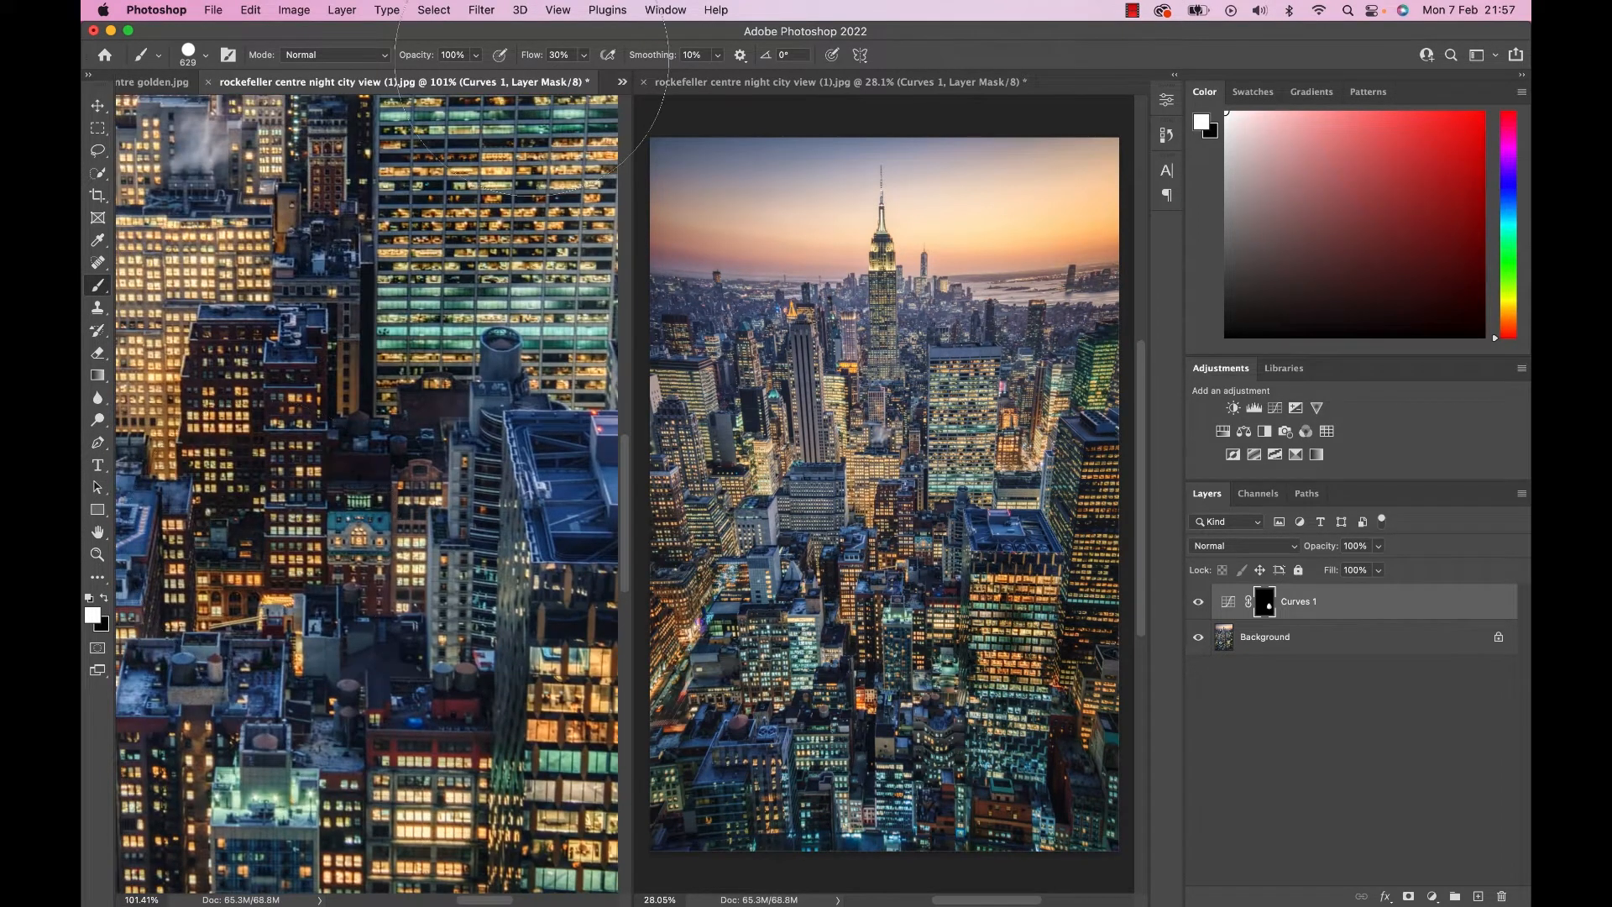
# Paint white on the Curves 1 mask over the sky beside the Empire State Building.
pyautogui.scroll(8, 372, 339)
pyautogui.hscroll(-4, 372, 338)
pyautogui.scroll(6, 371, 338)
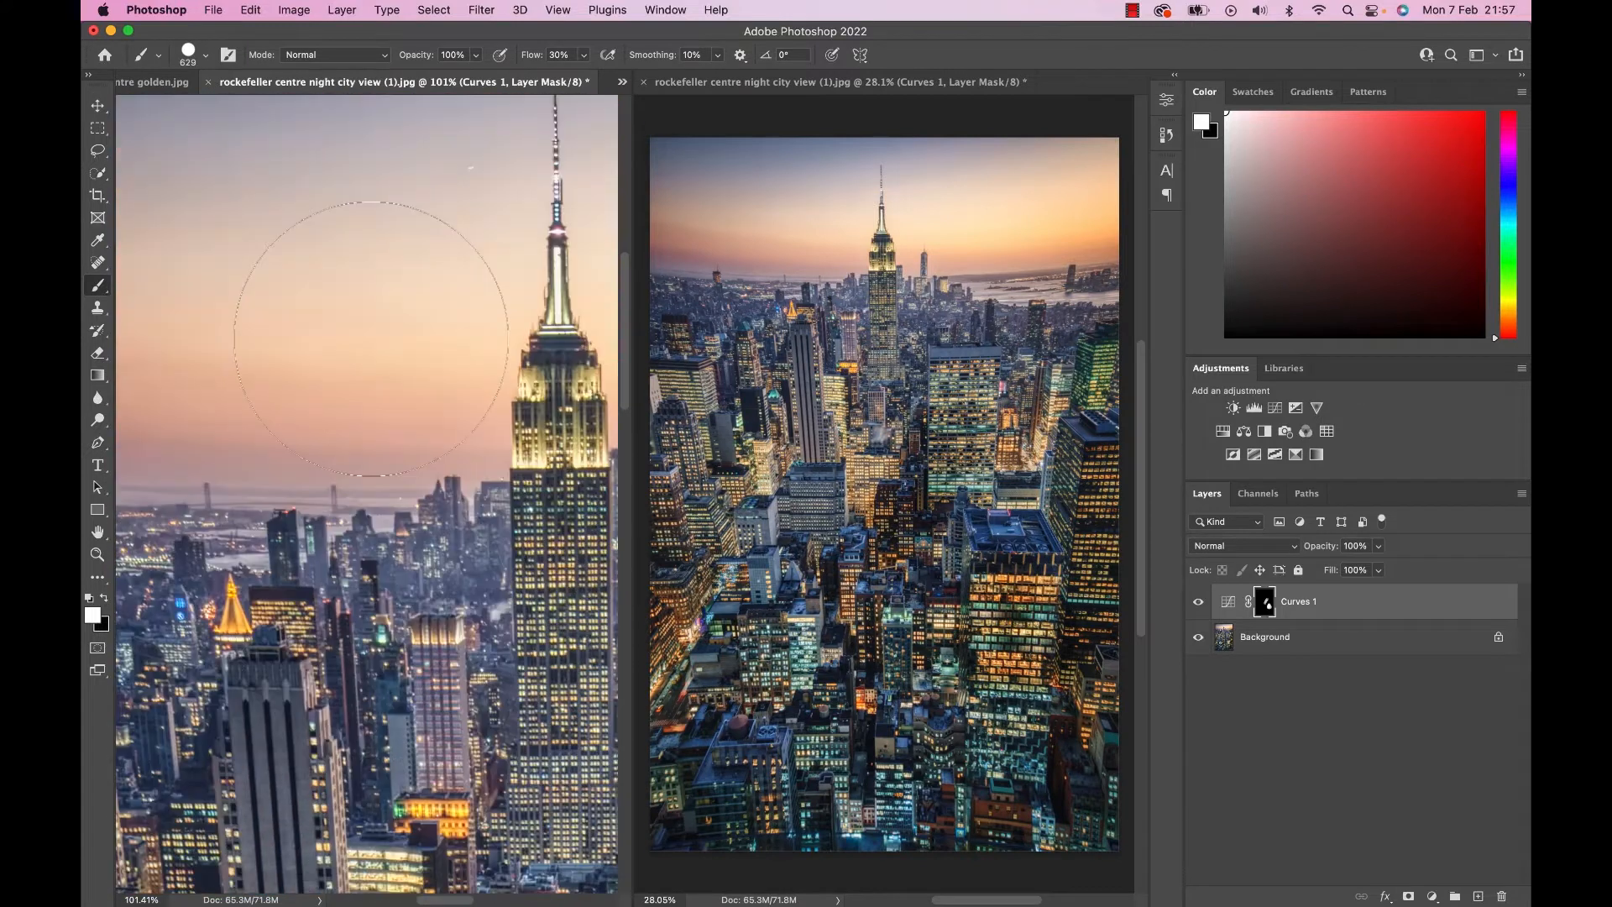
pyautogui.moveTo(372, 338); pyautogui.dragTo(481, 117)
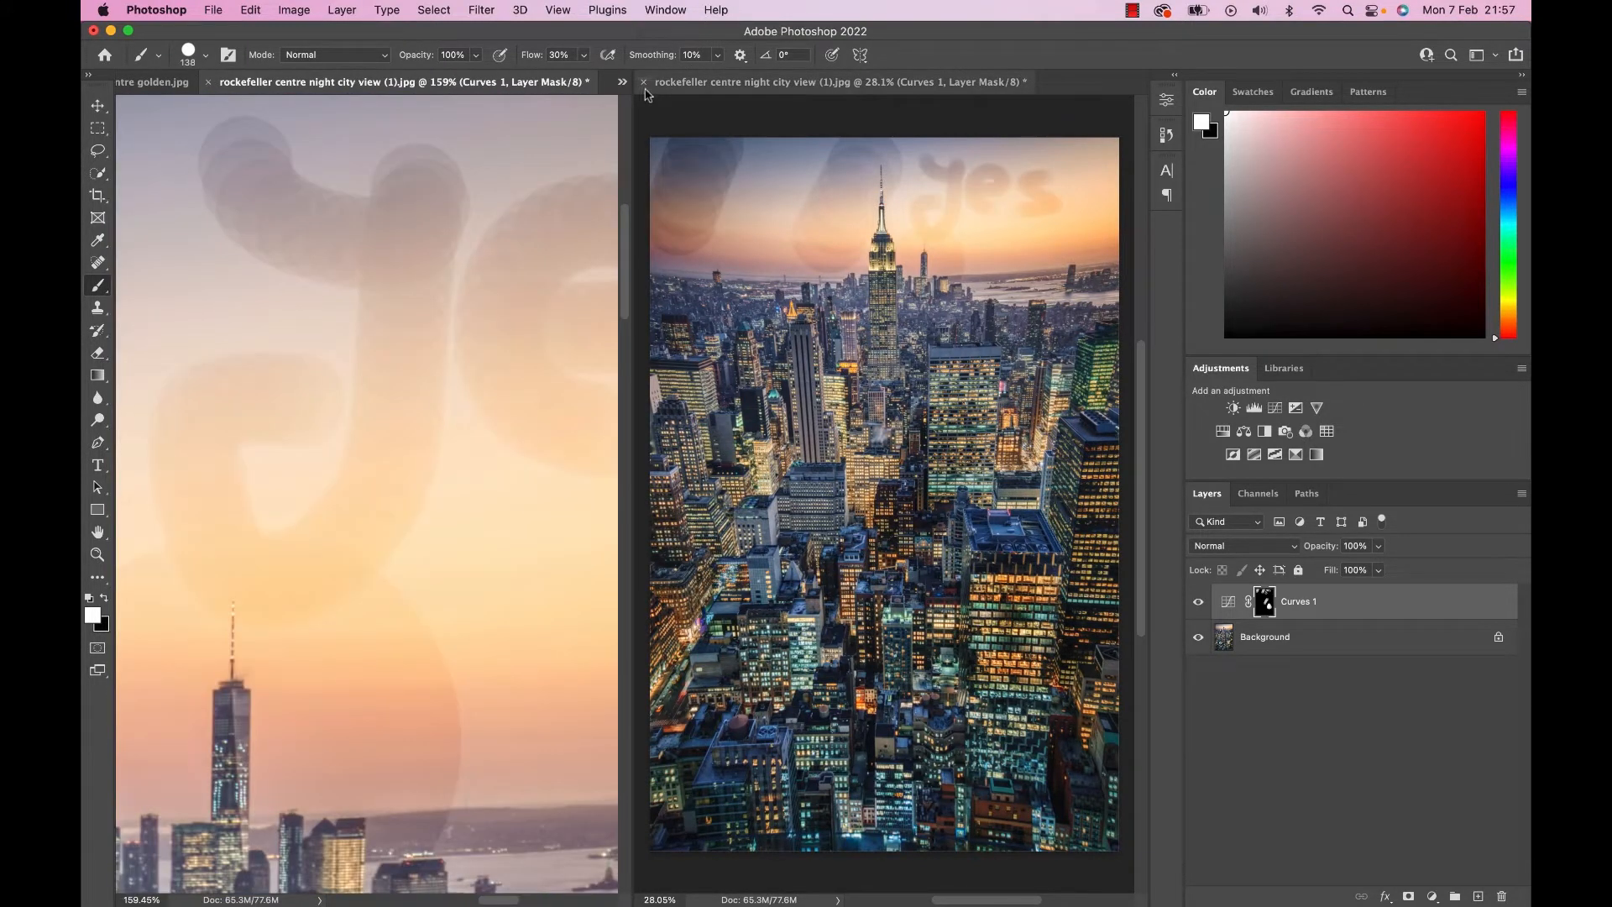
# Close the second image window and brush the word "yes" across the sky on the Curves 1 mask.
pyautogui.click(643, 83)
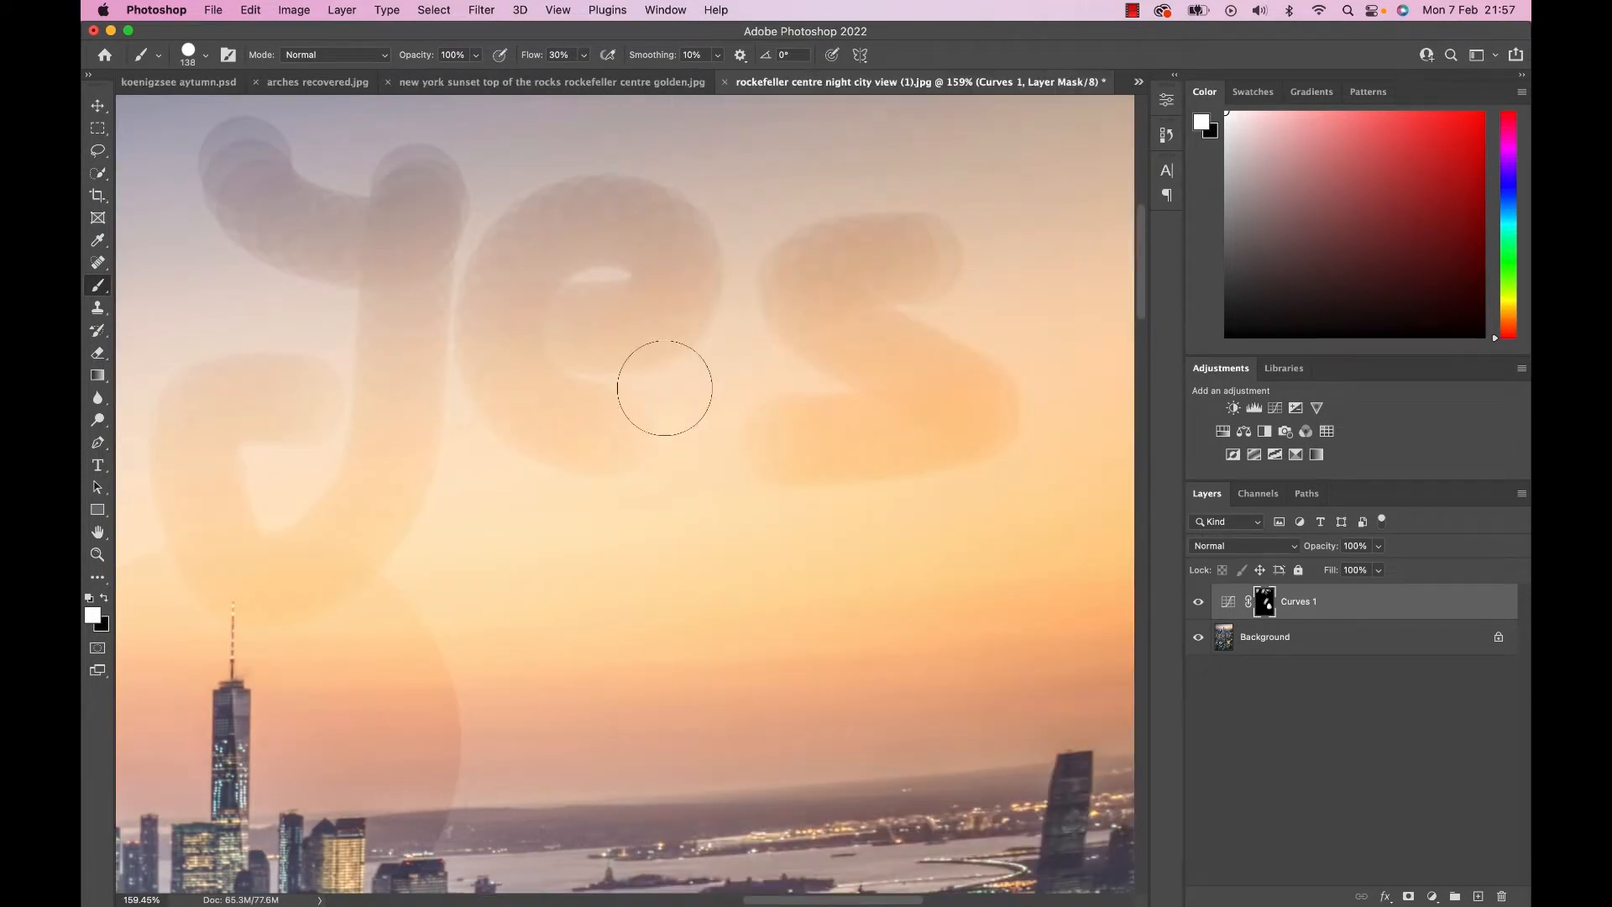
pyautogui.press('super+minus')
pyautogui.press('super+minus')
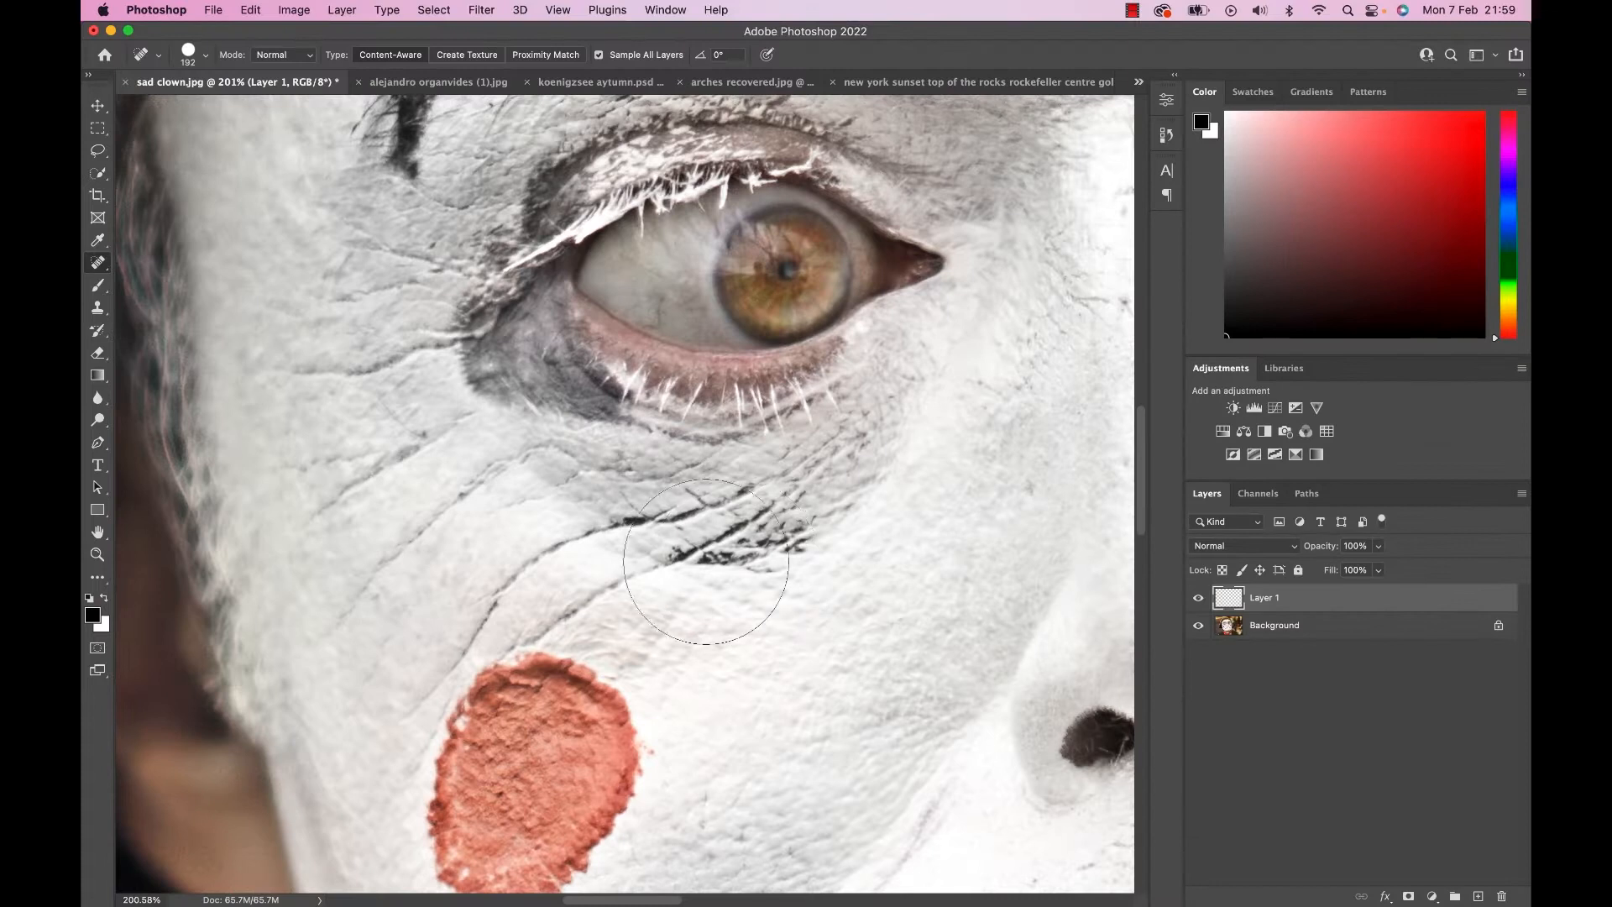
# Try healing the dark wrinkles under the clown's eye on Layer 1 with the Spot Healing Brush in Normal mode.
pyautogui.moveTo(757, 557); pyautogui.dragTo(784, 557)
pyautogui.moveTo(591, 538)
pyautogui.mouseDown()
pyautogui.moveTo(757, 524)
pyautogui.moveTo(906, 475)
pyautogui.mouseUp()
pyautogui.moveTo(659, 550)
pyautogui.mouseDown()
pyautogui.moveTo(850, 520)
pyautogui.moveTo(919, 492)
pyautogui.mouseUp()
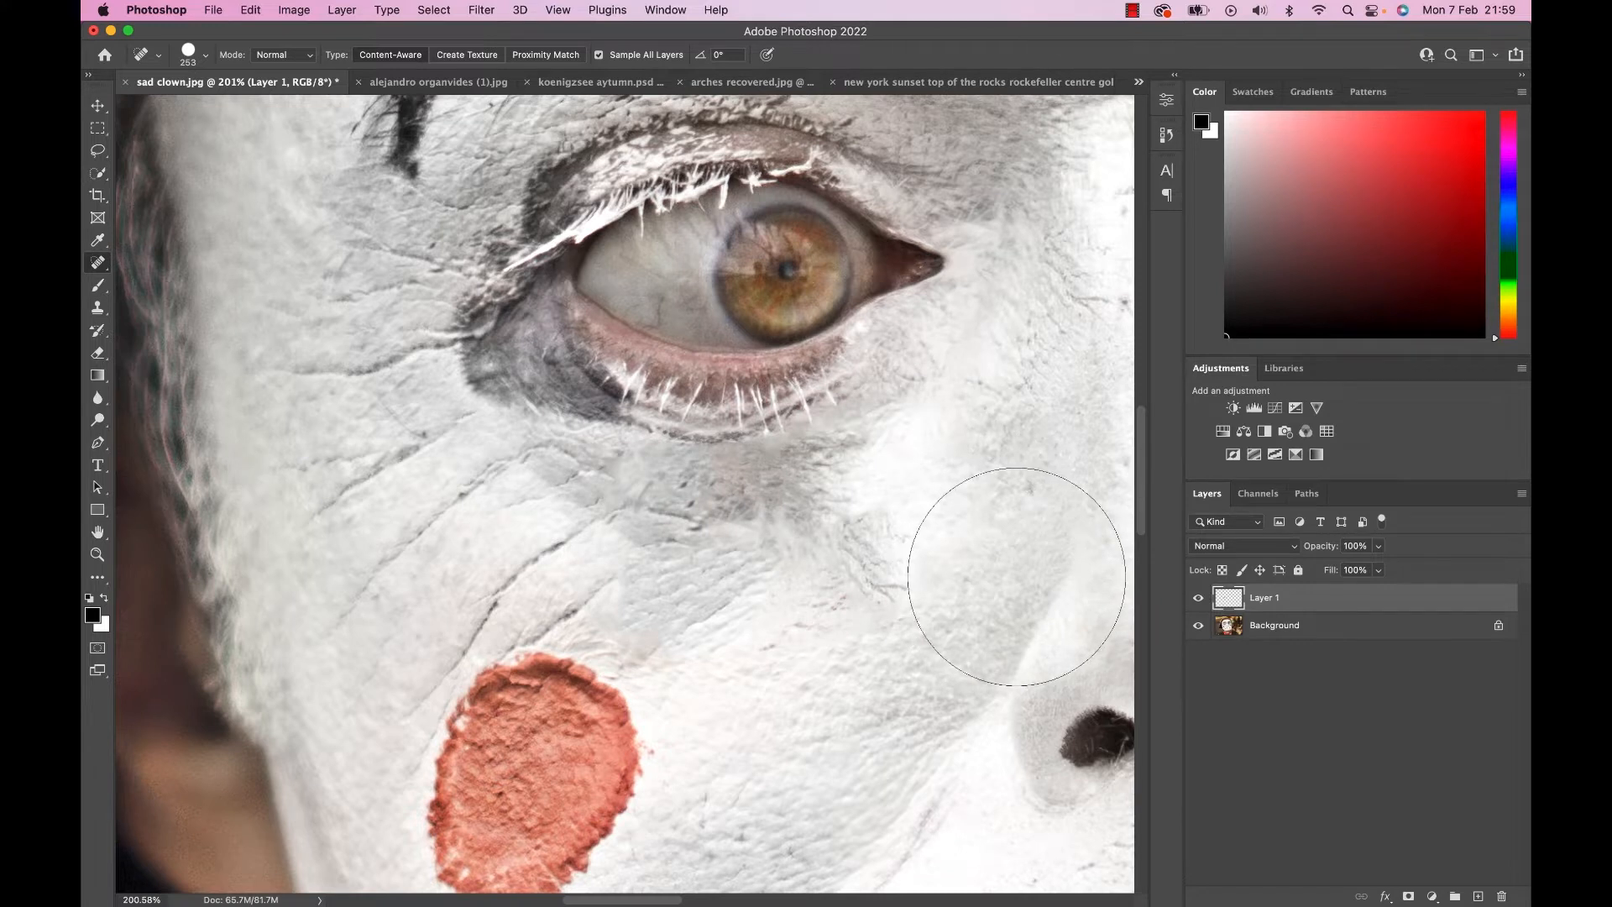
# Compare the skin texture under the clown's eye with and without the healed Layer 1.
pyautogui.scroll(-4, 871, 578)
pyautogui.scroll(-1, 870, 578)
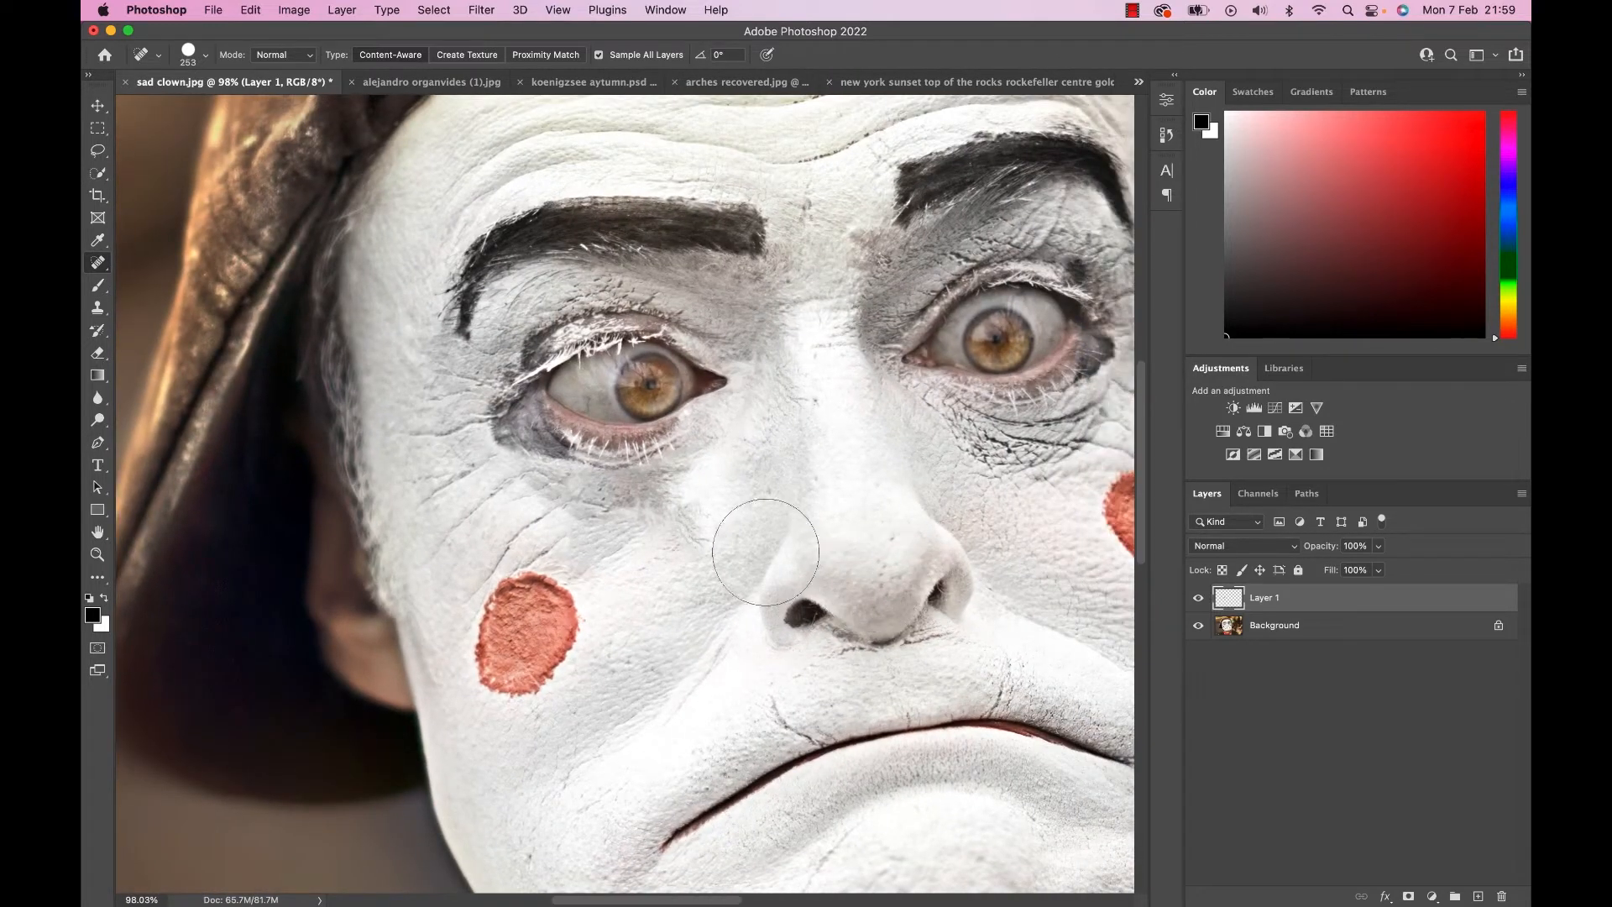
pyautogui.click(1198, 598)
pyautogui.click(1198, 598)
pyautogui.scroll(5, 579, 557)
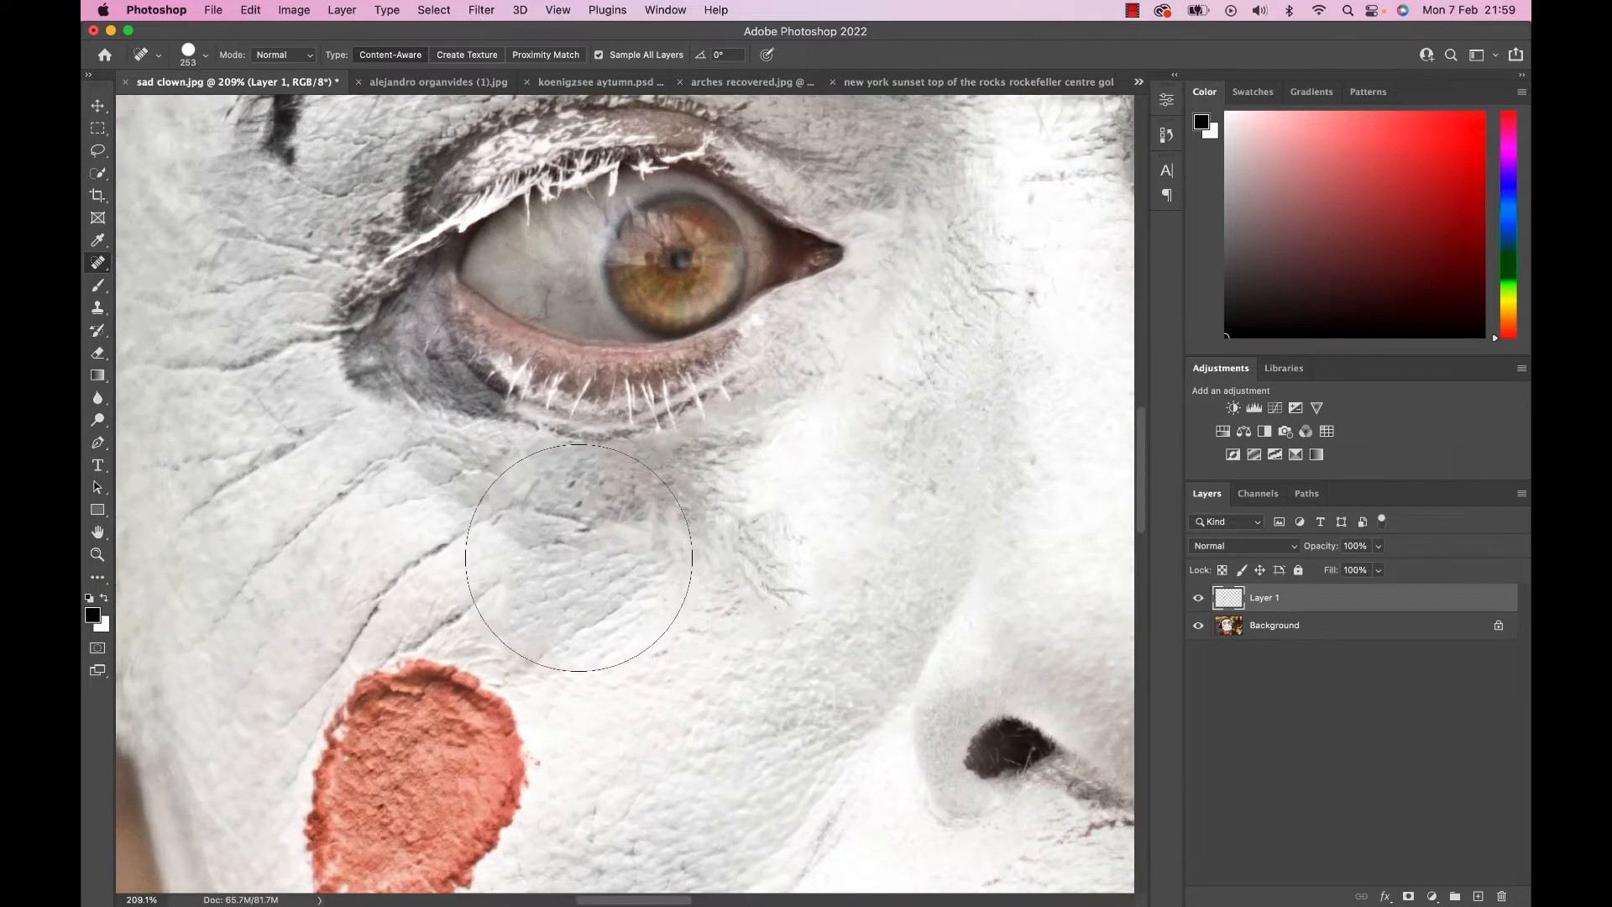
pyautogui.click(1198, 597)
pyautogui.keyDown('ctrl'); pyautogui.keyDown('alt'); pyautogui.moveTo(701, 557); pyautogui.dragTo(537, 555); pyautogui.keyUp('alt'); pyautogui.keyUp('ctrl')
pyautogui.scroll(-2, 736, 517)
# Set the Spot Healing Brush mode to Lighten and heal the dark wrinkles under the clown's eye.
pyautogui.click(305, 54)
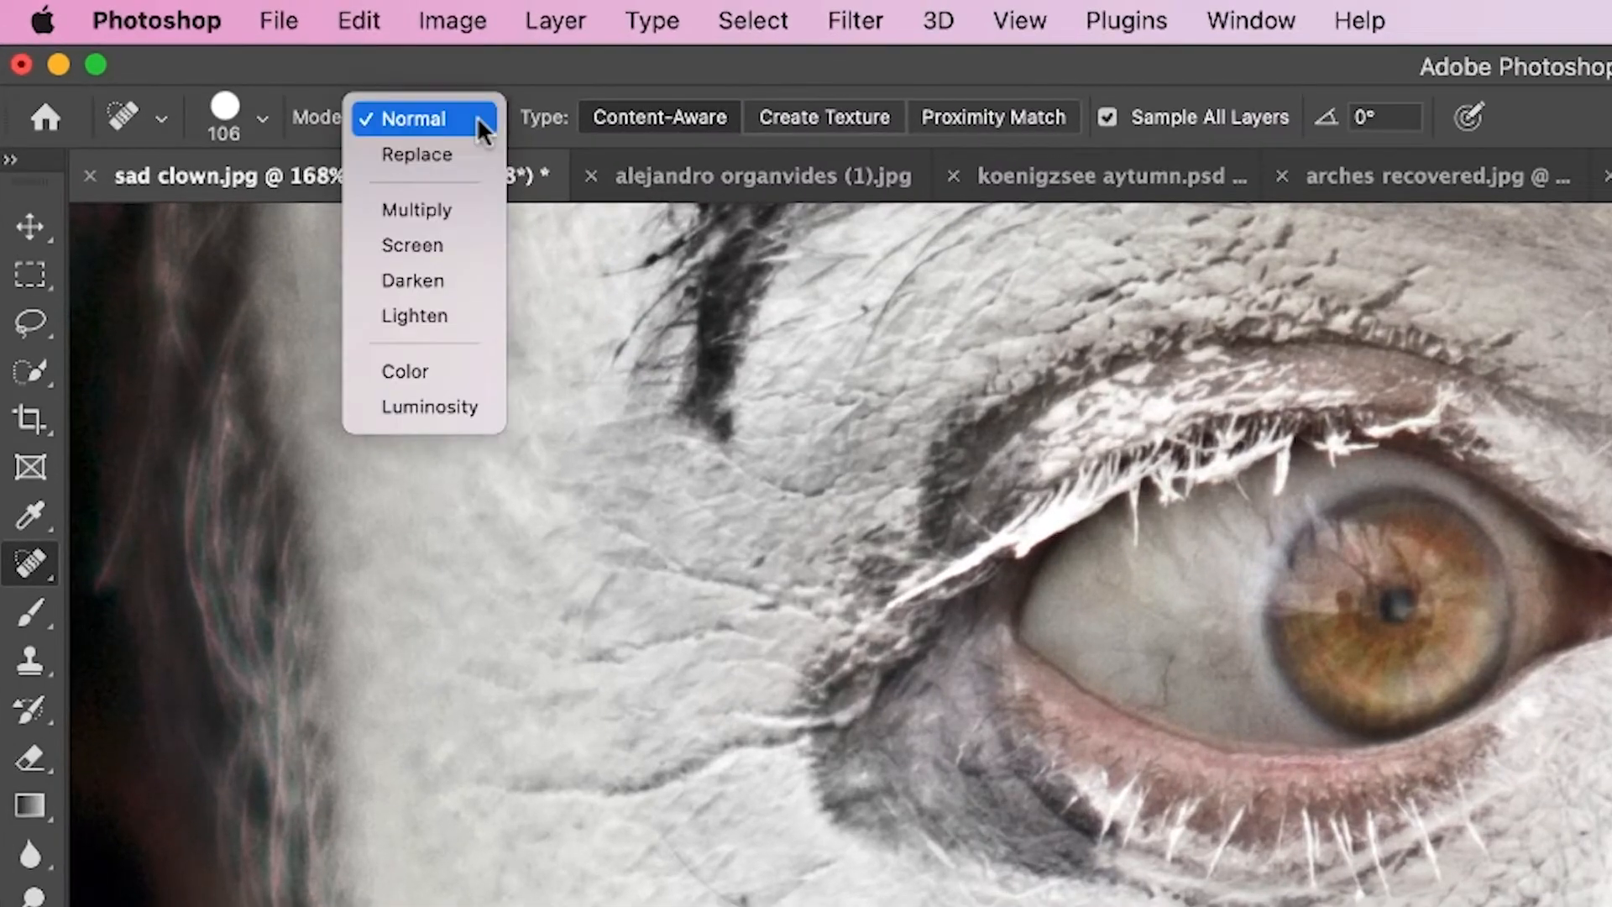
pyautogui.click(437, 315)
pyautogui.moveTo(630, 504)
pyautogui.mouseDown()
pyautogui.moveTo(810, 477)
pyautogui.moveTo(887, 504)
pyautogui.mouseUp()
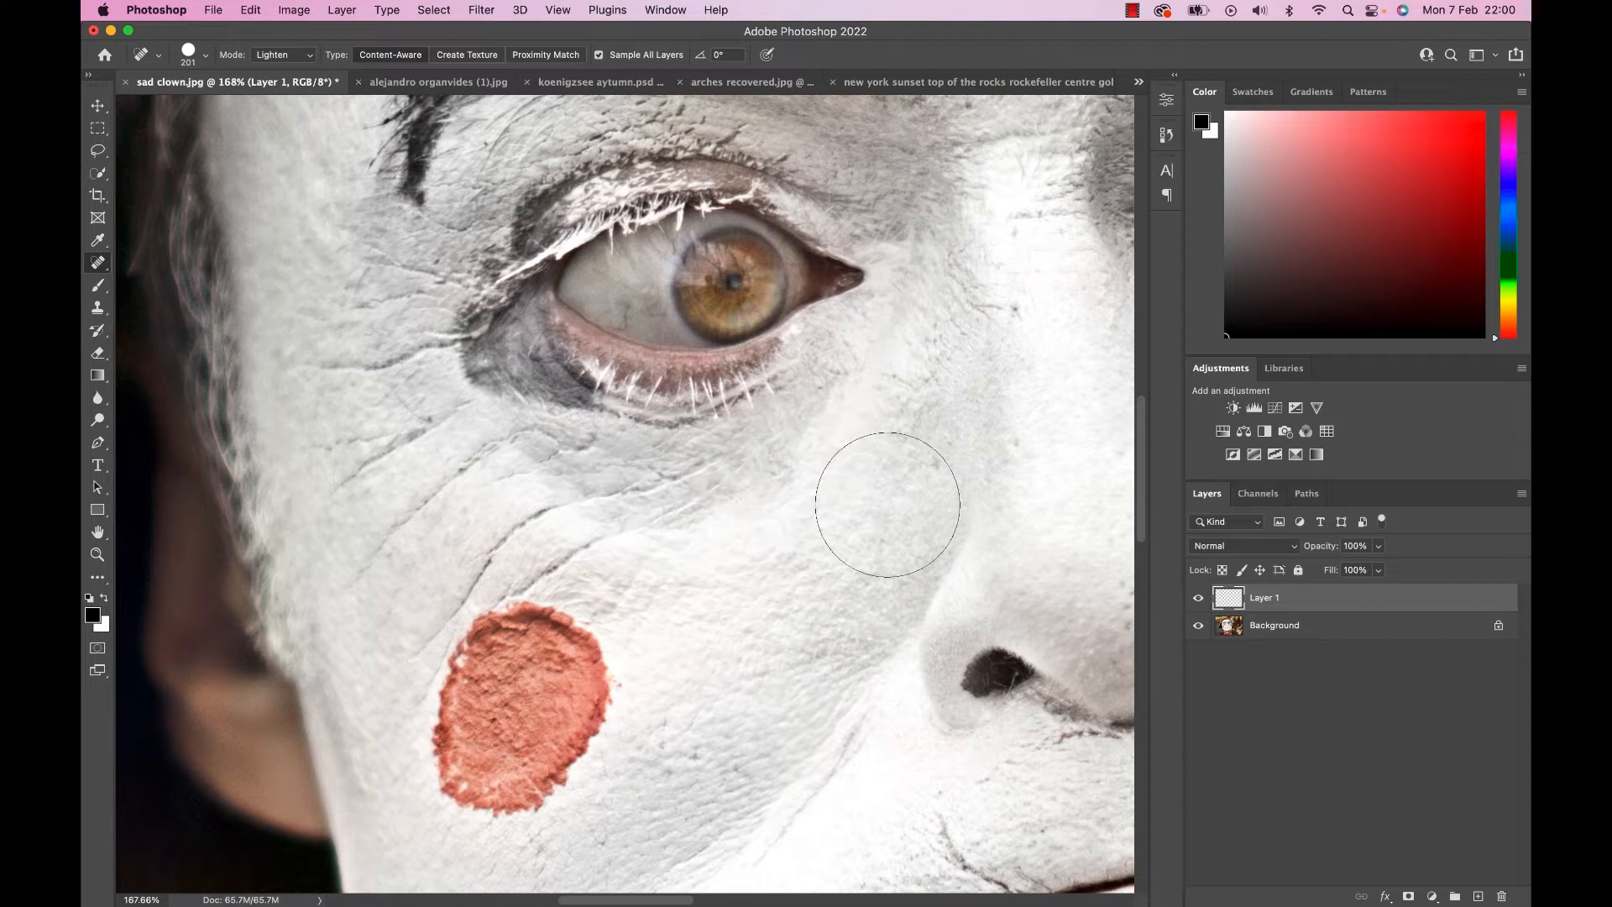
# Compare the Lighten-mode healing under the eye with the original by toggling Layer 1's visibility.
pyautogui.click(1199, 598)
pyautogui.click(1199, 598)
pyautogui.click(1199, 598)
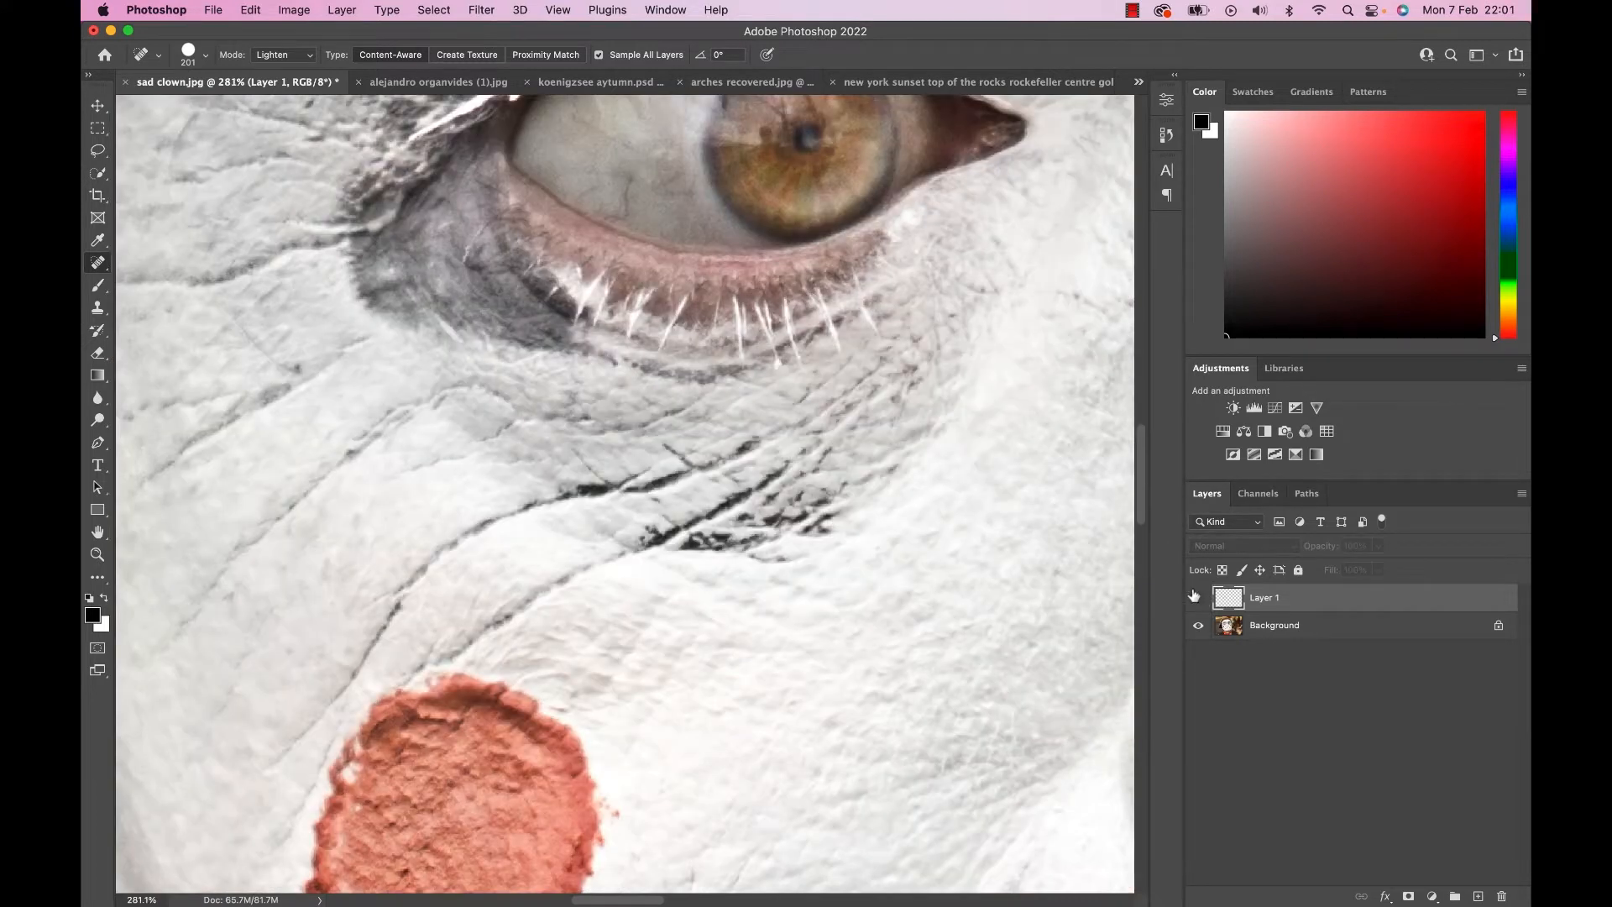
pyautogui.click(1195, 596)
pyautogui.click(1194, 596)
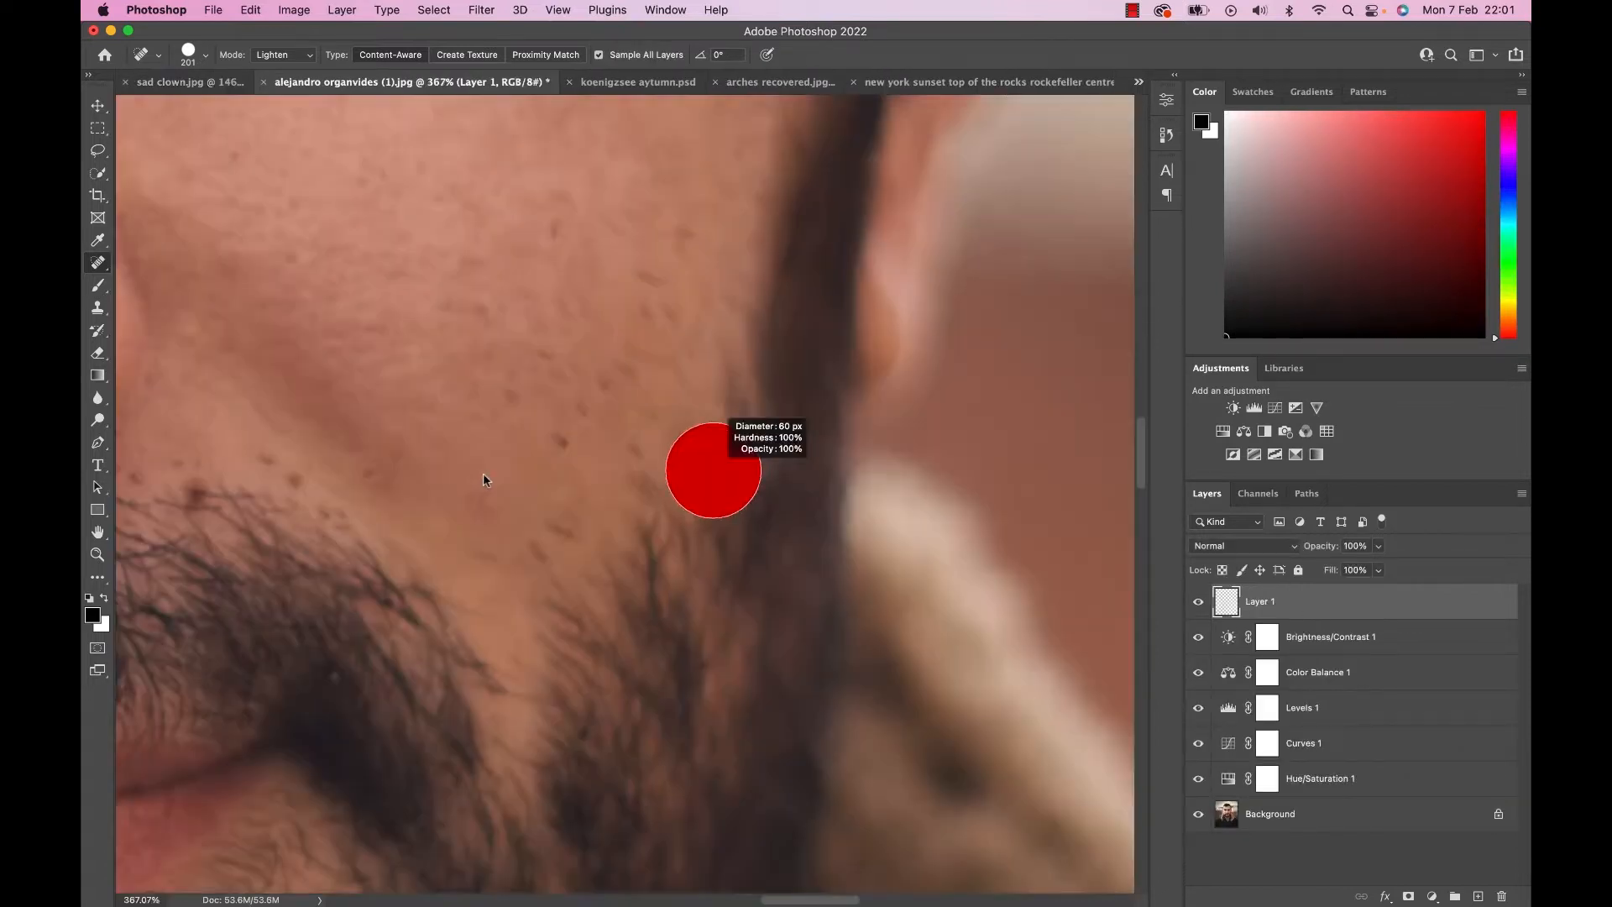
# Heal the stray stubble hairs on the man's cheek in Lighten mode on Layer 1 and compare with the original.
pyautogui.moveTo(482, 472); pyautogui.dragTo(466, 474)
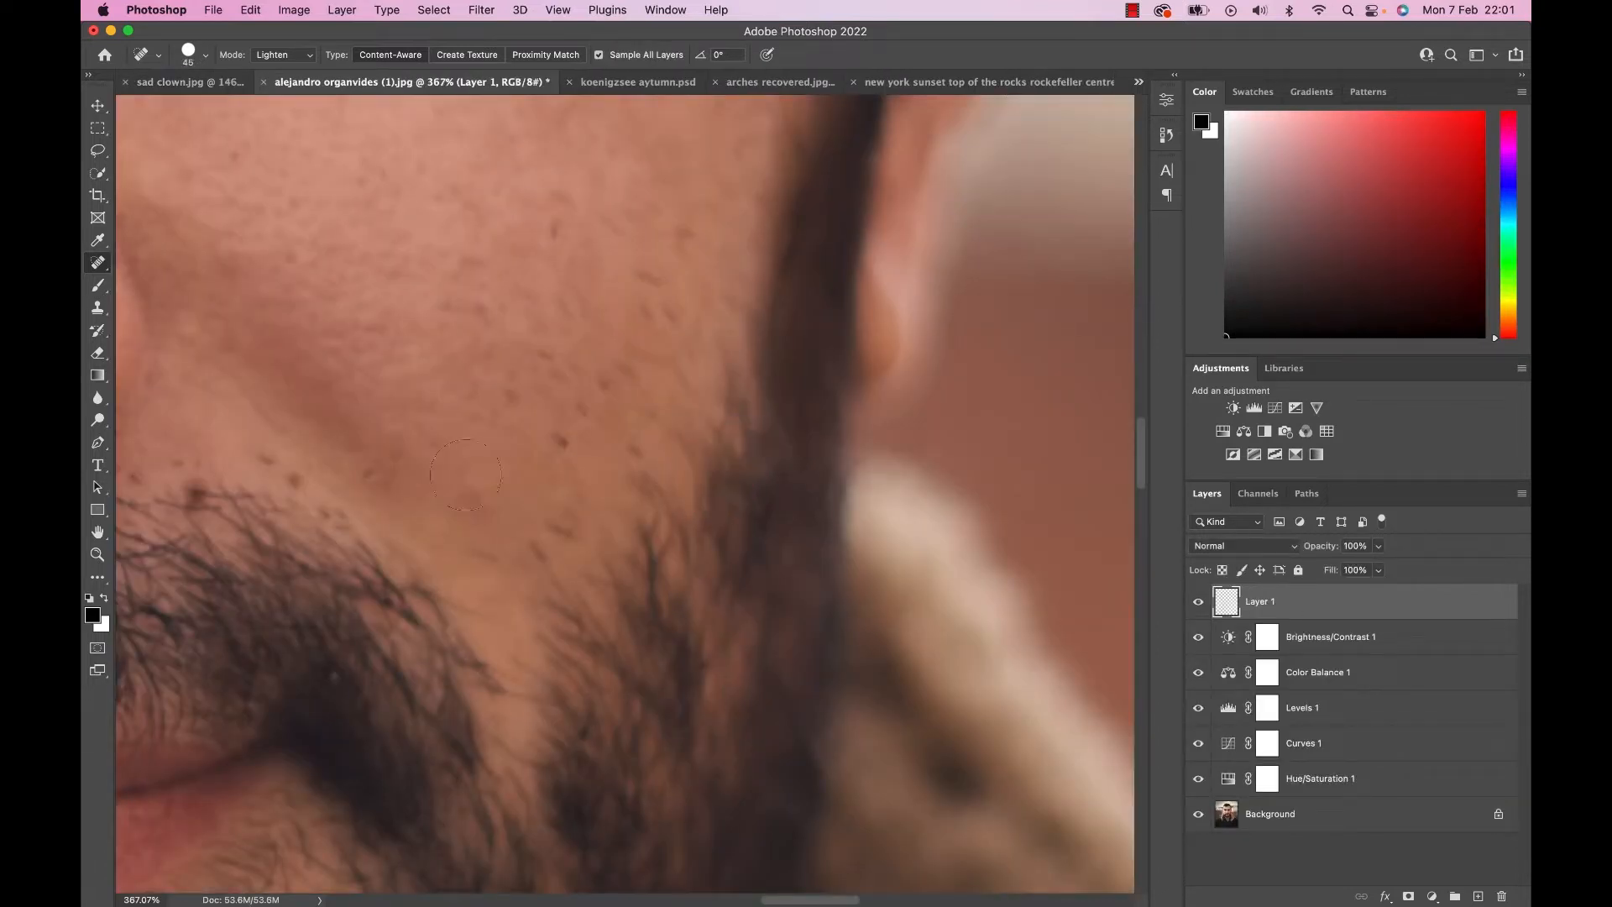
pyautogui.moveTo(554, 521); pyautogui.dragTo(571, 532)
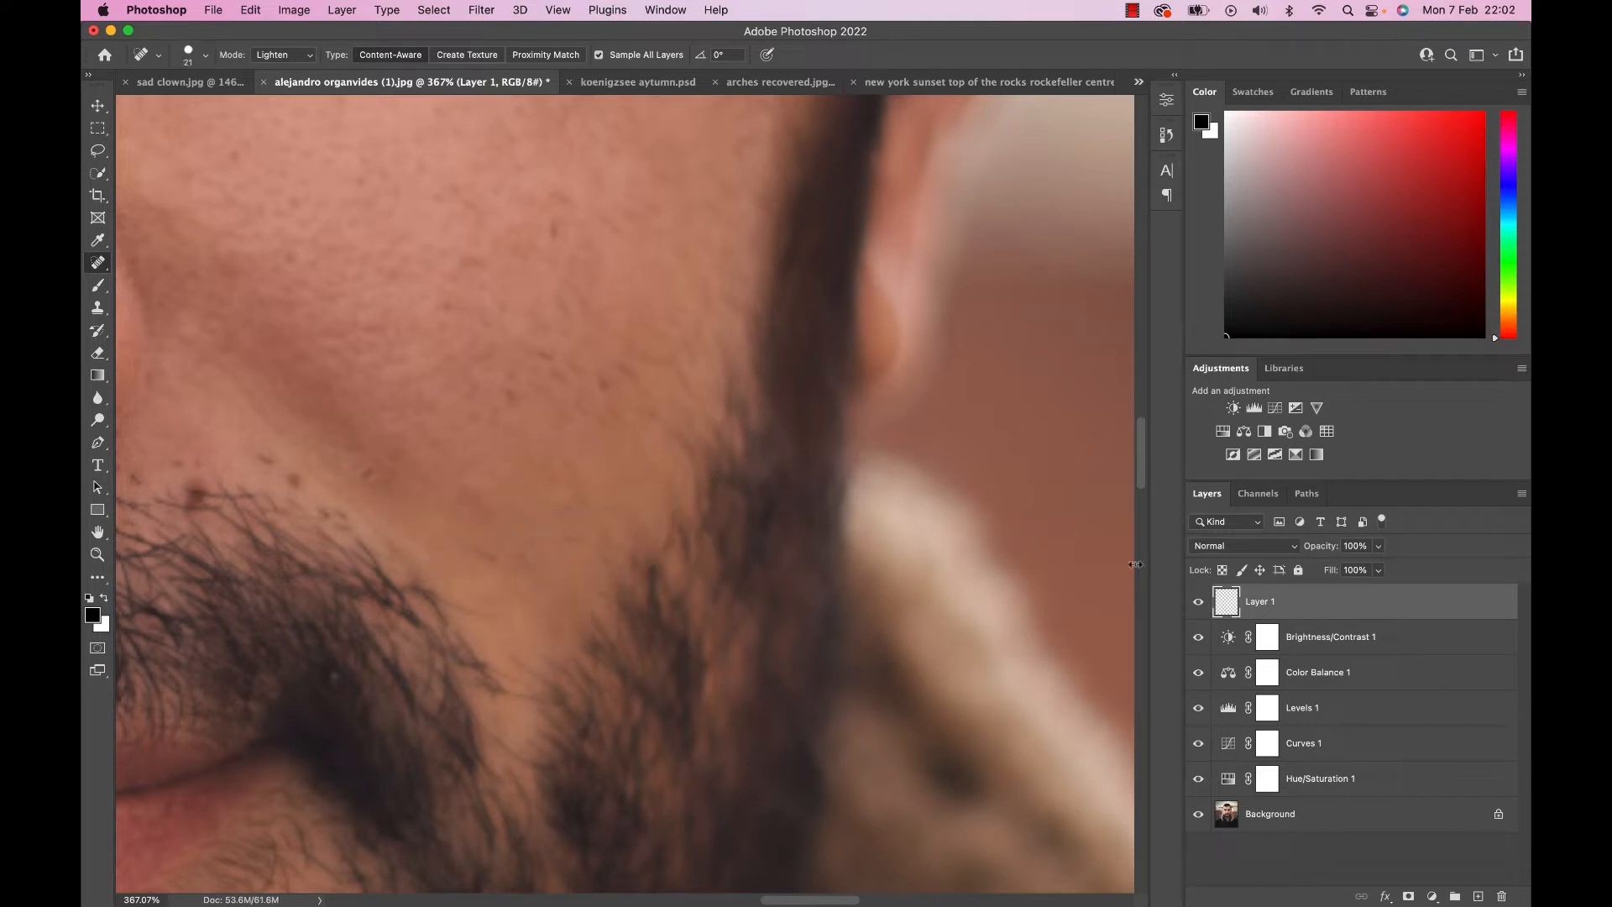
pyautogui.click(1197, 601)
pyautogui.scroll(-3, 761, 504)
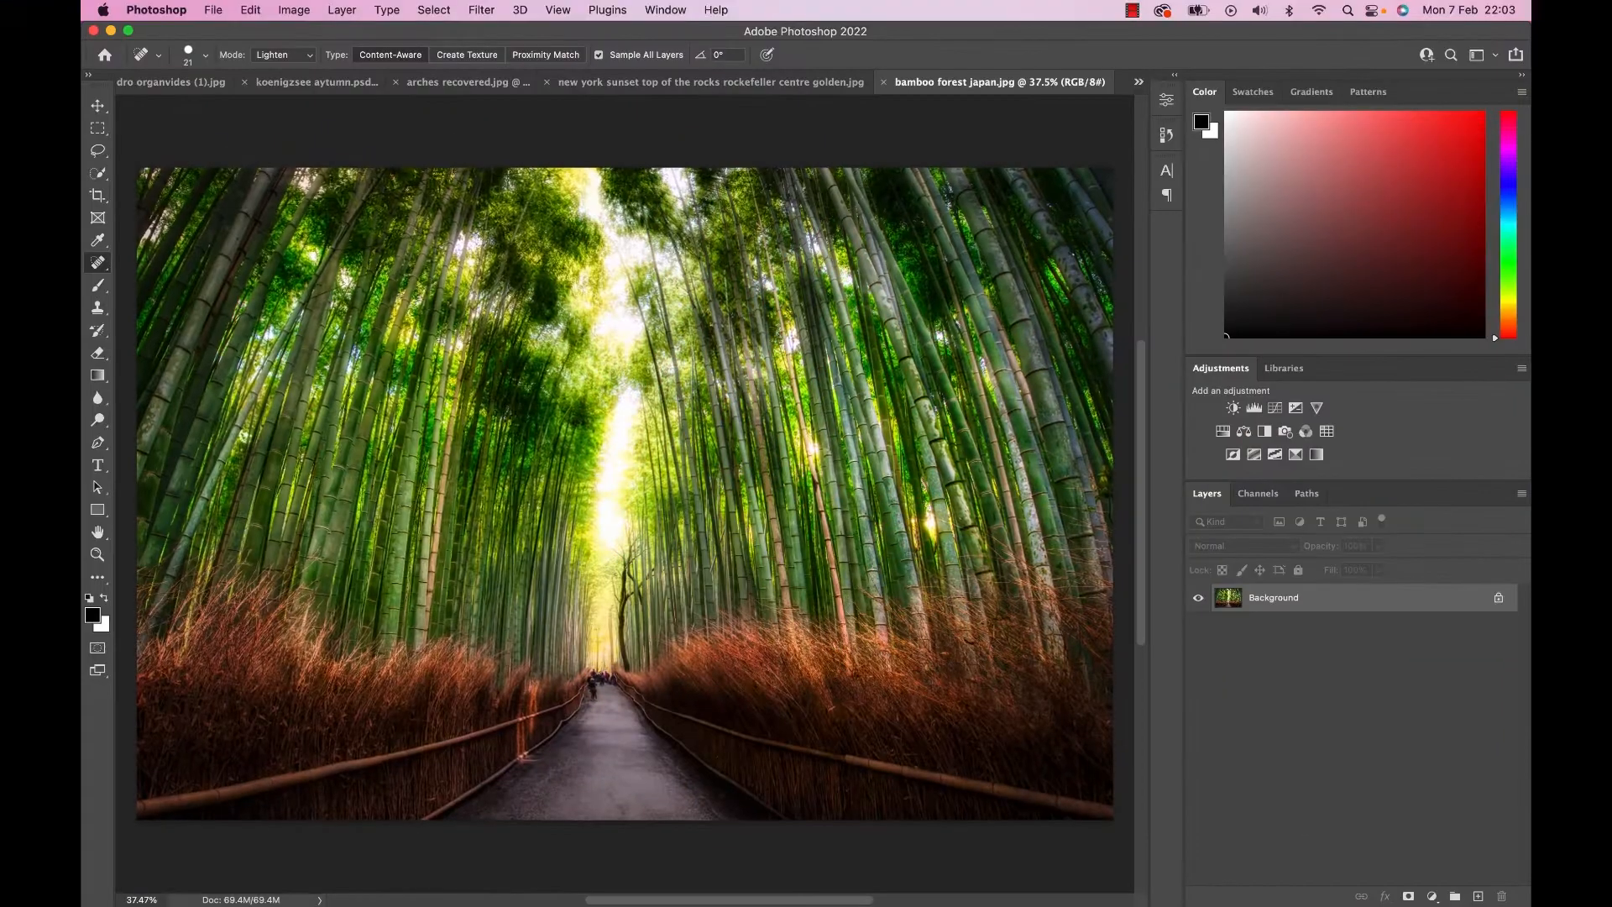
pyautogui.scroll(-1, 625, 512)
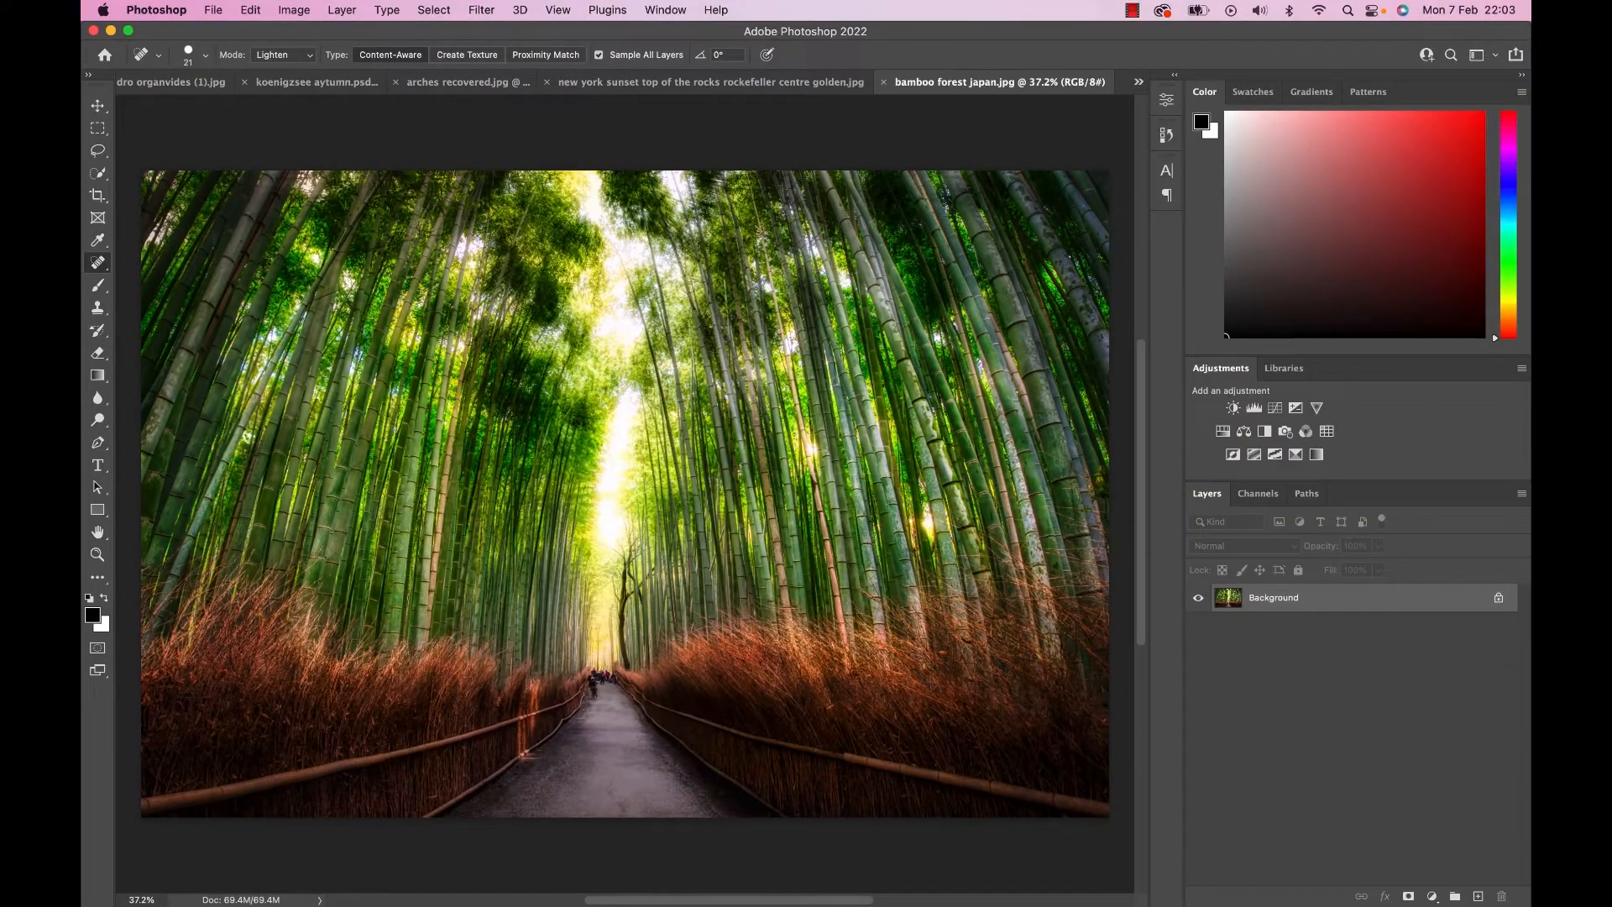
# Add a Curves adjustment masked to a luminosity selection of the highlights above a duplicate of the bamboo forest background.
pyautogui.press('super+j')
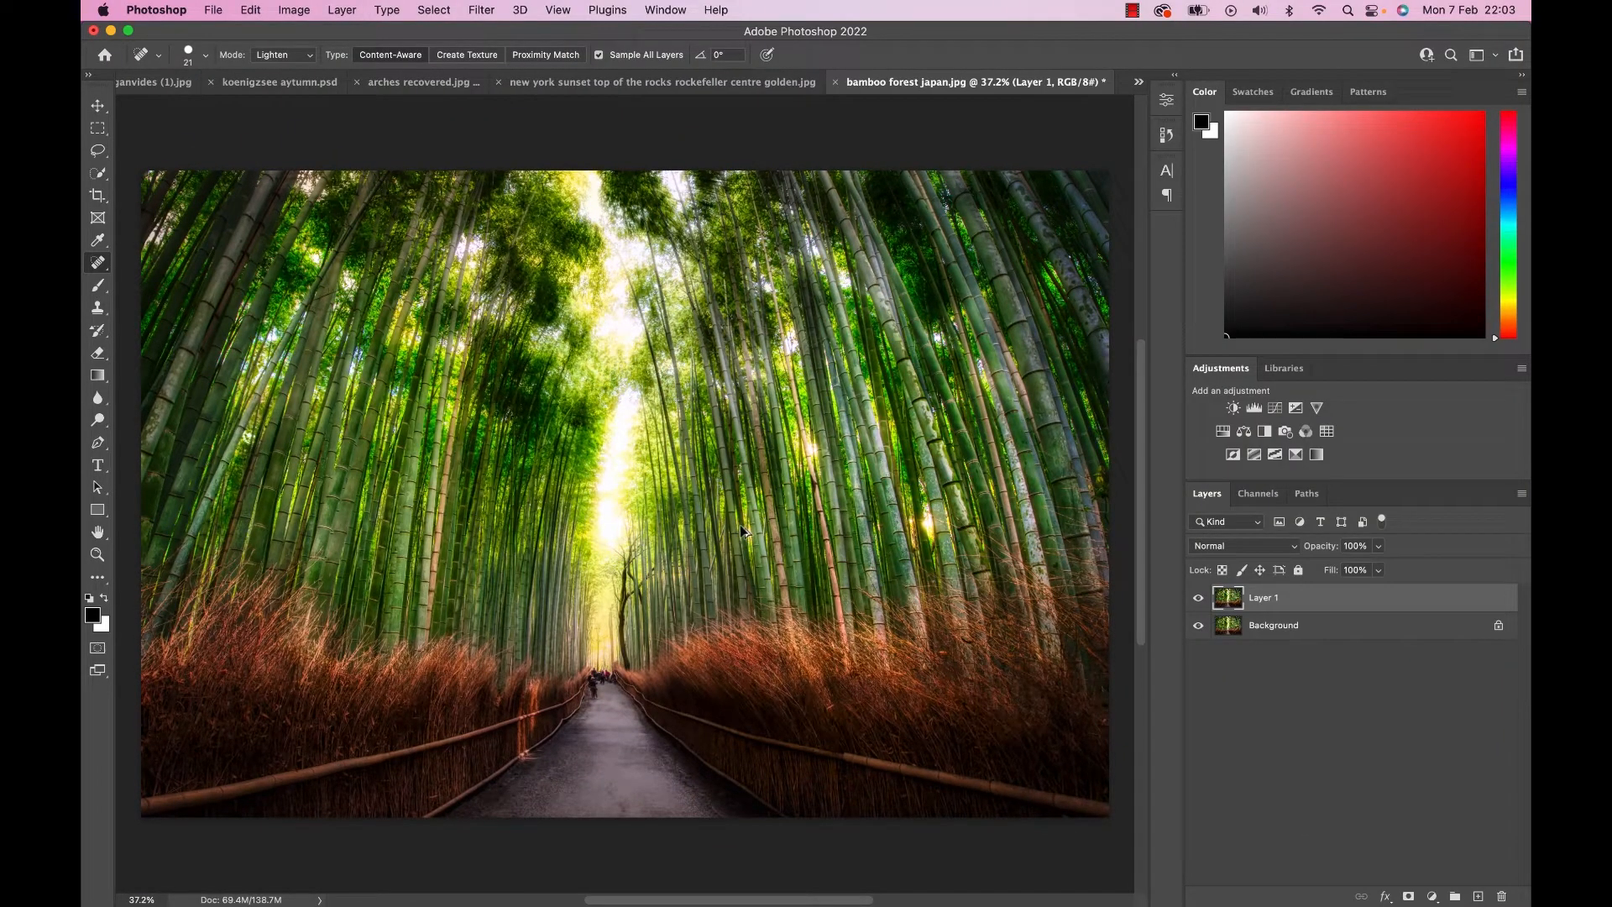
pyautogui.press('super+alt+shift+2')
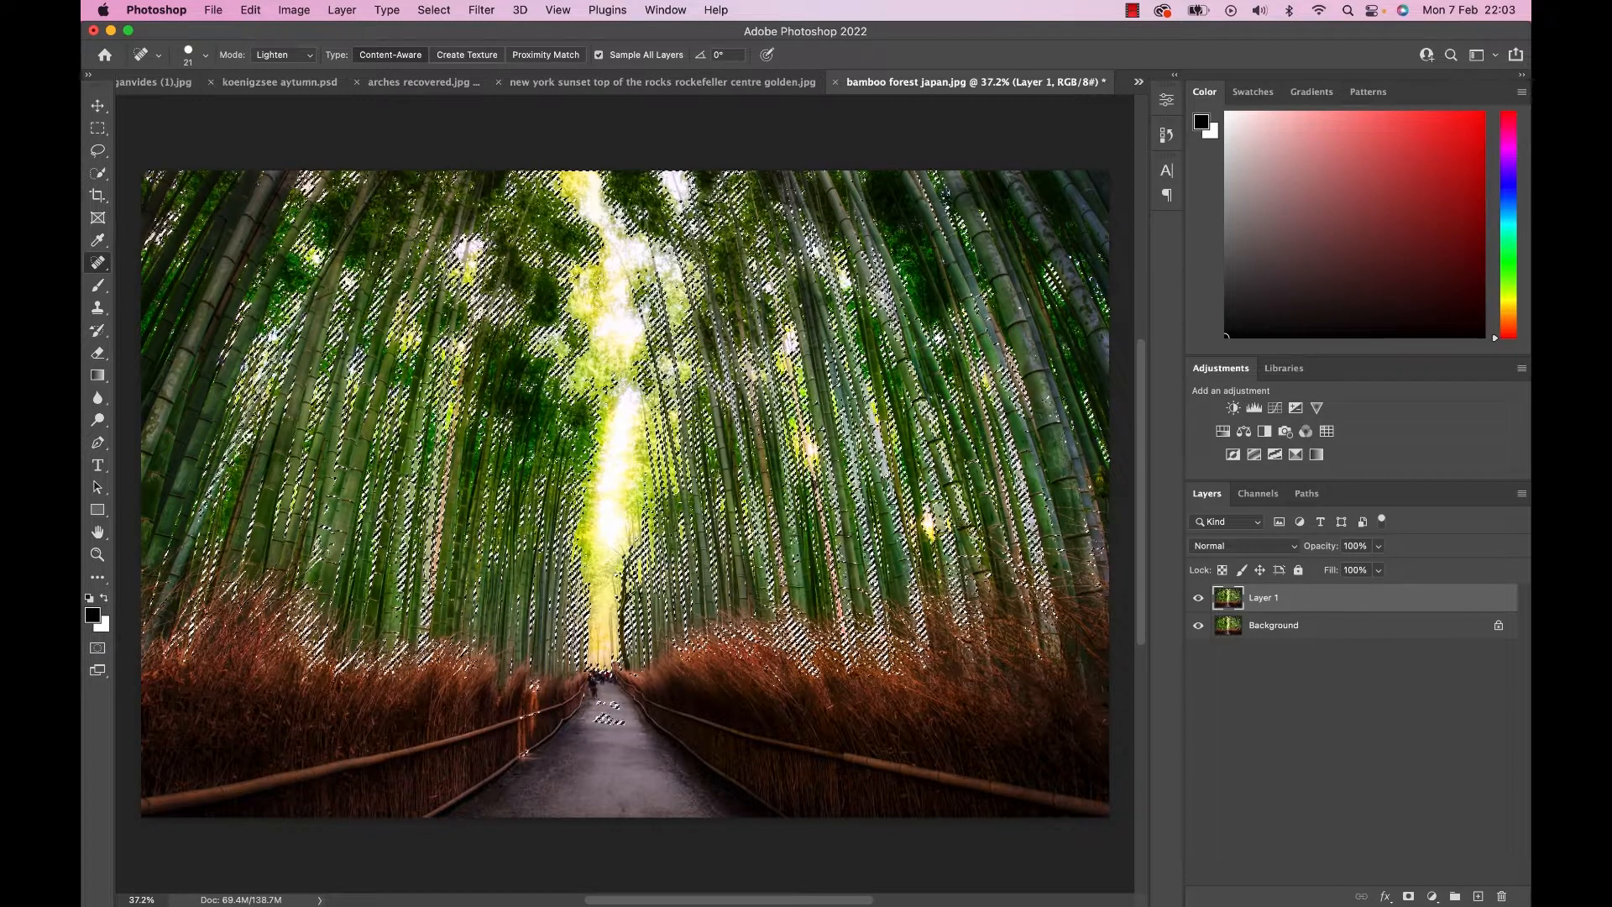
pyautogui.click(1274, 408)
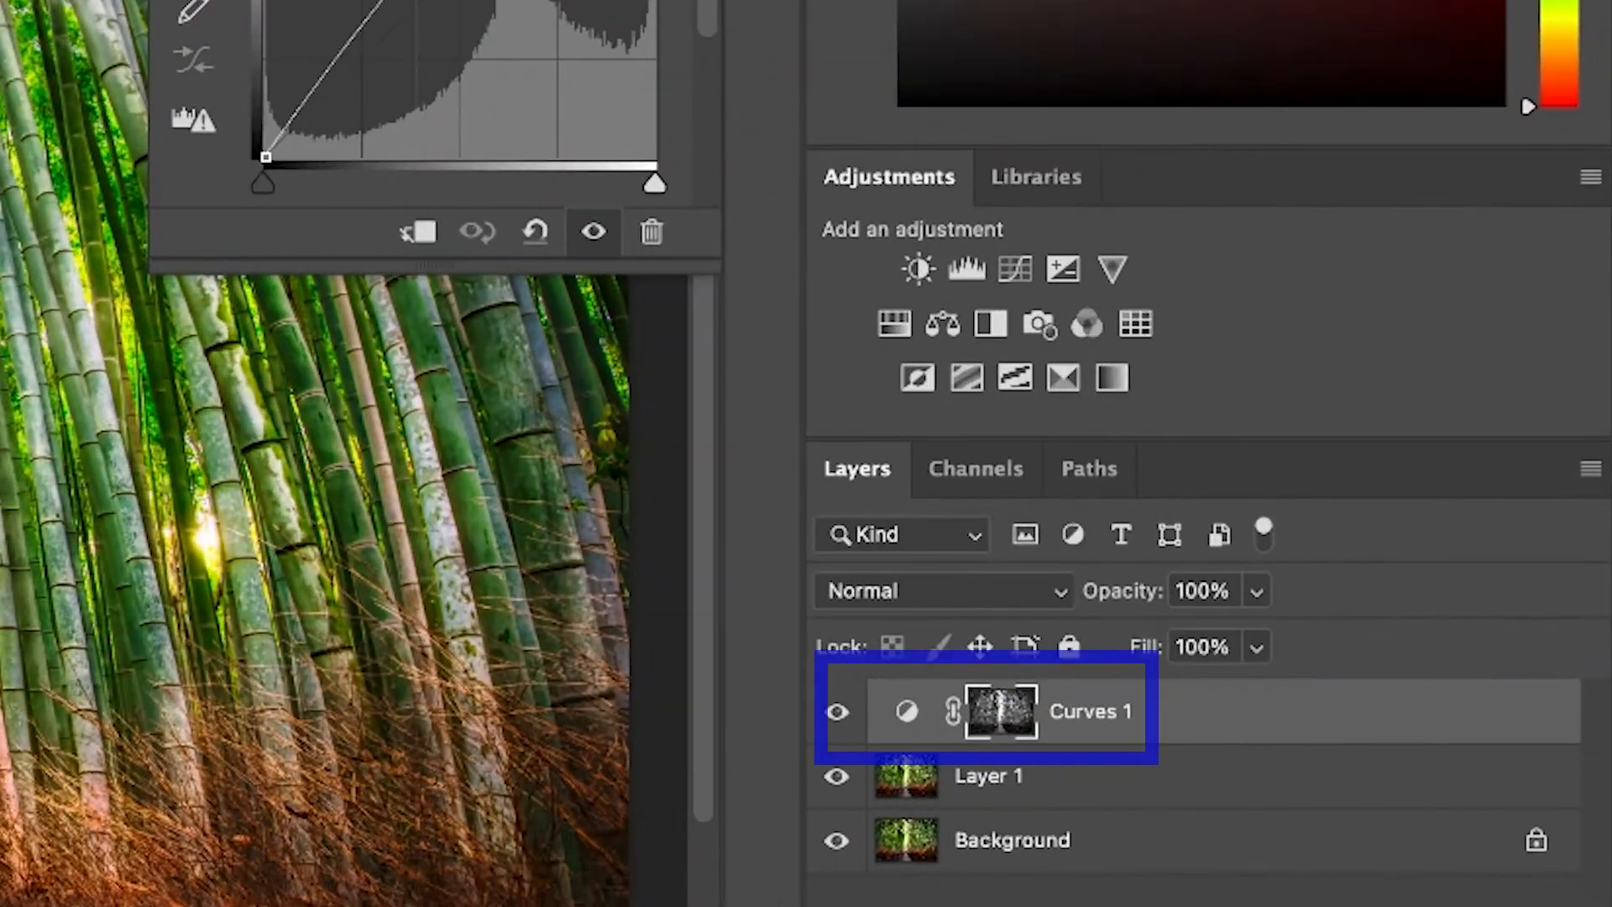
# Raise the midtones of the Curves 1 RGB curve to brighten the bamboo forest's highlights.
pyautogui.moveTo(409, 0); pyautogui.dragTo(434, 0)
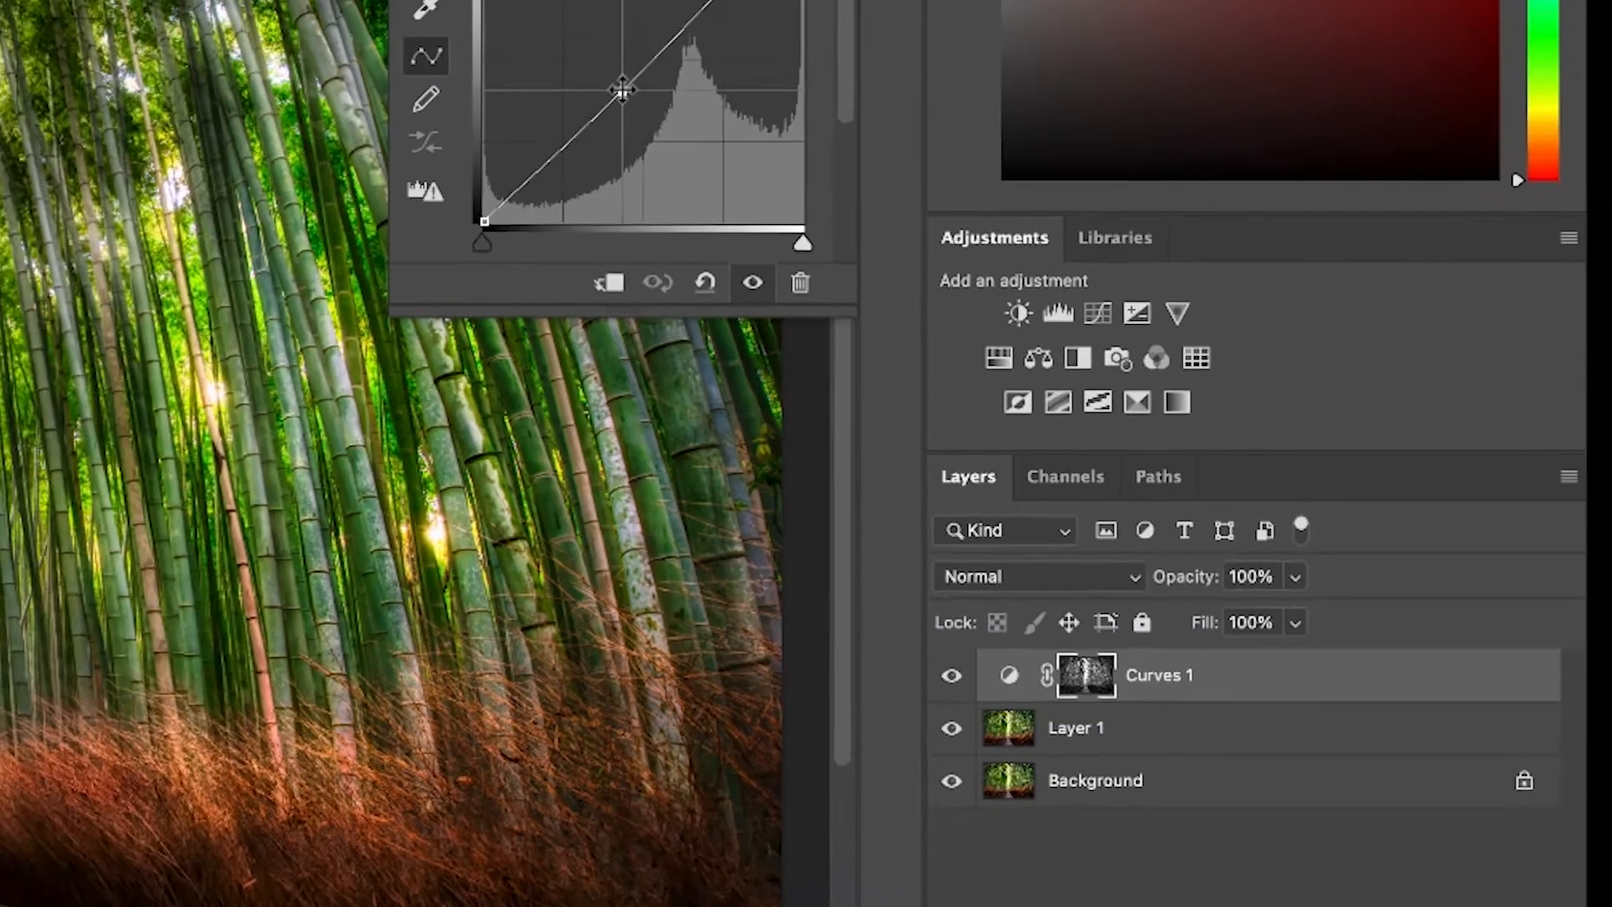
pyautogui.moveTo(622, 89); pyautogui.dragTo(572, 23)
pyautogui.moveTo(997, 256)
pyautogui.mouseDown()
pyautogui.moveTo(1022, 283)
pyautogui.moveTo(1011, 270)
pyautogui.mouseUp()
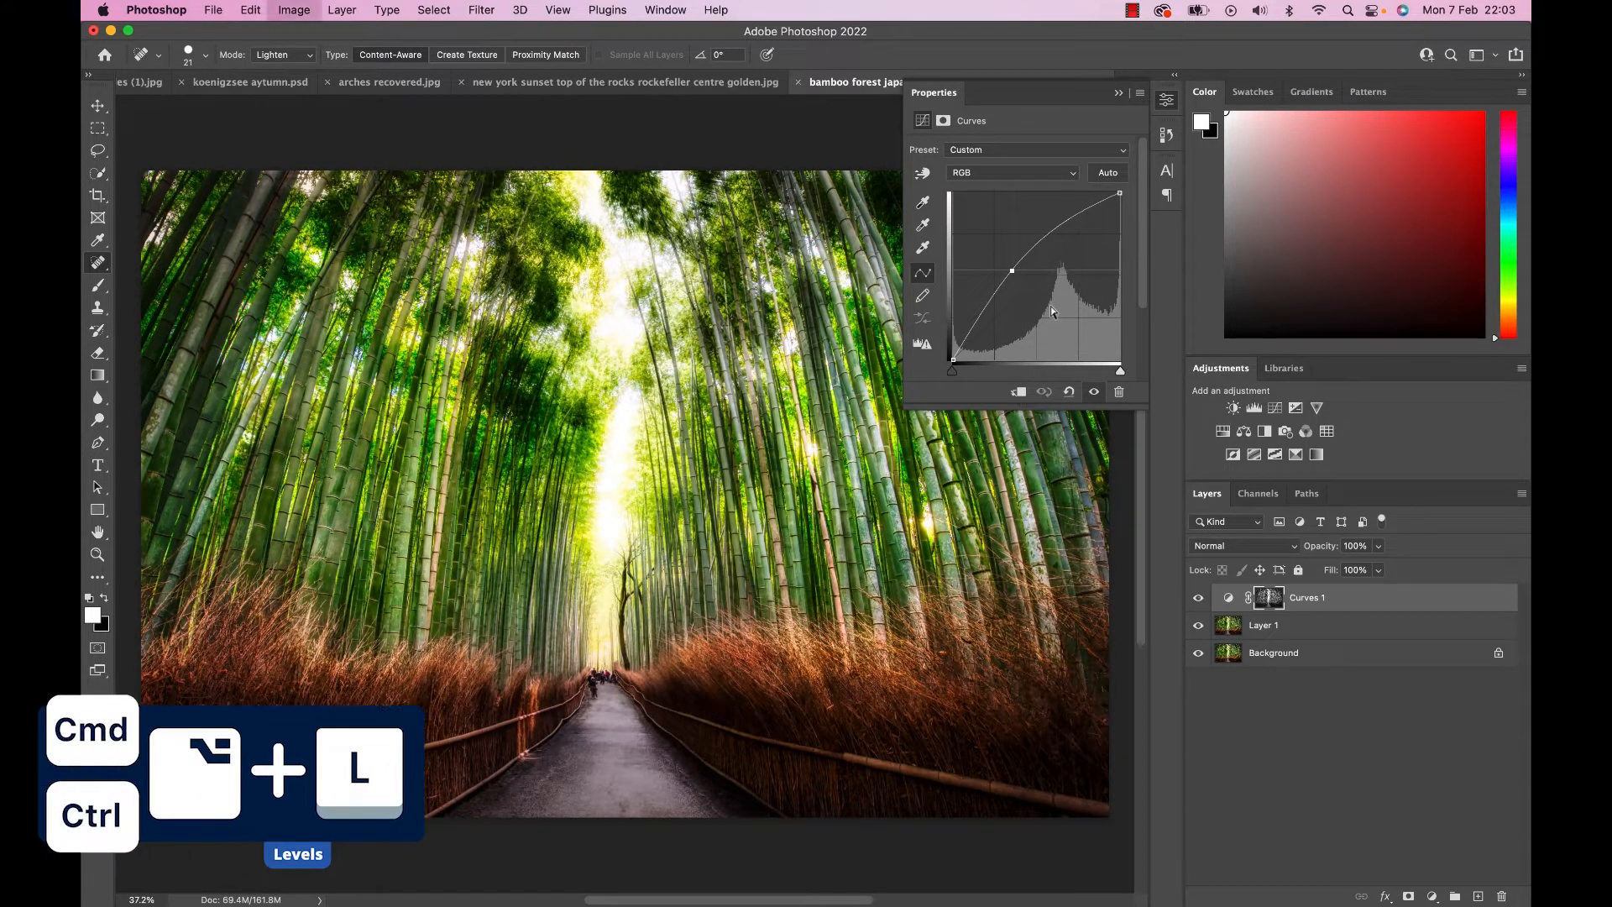
# Increase the contrast of the Curves 1 luminosity mask with a Levels adjustment.
pyautogui.press('super+alt+l')
pyautogui.moveTo(1039, 402); pyautogui.dragTo(1092, 402)
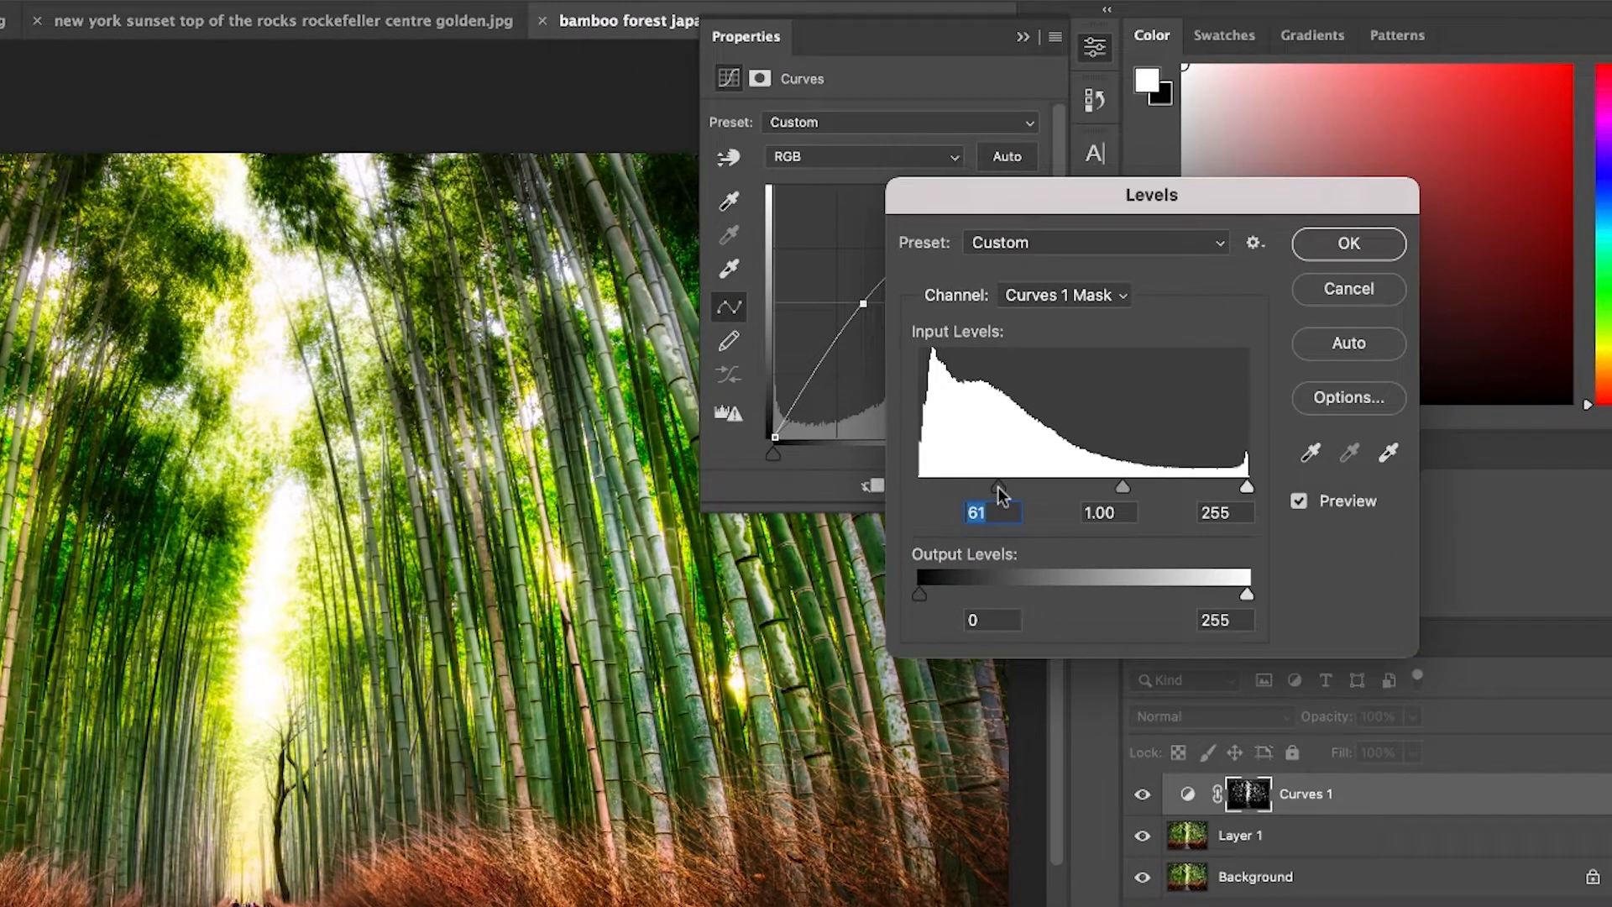
pyautogui.moveTo(998, 488); pyautogui.dragTo(897, 482)
pyautogui.moveTo(1246, 490); pyautogui.dragTo(1105, 508)
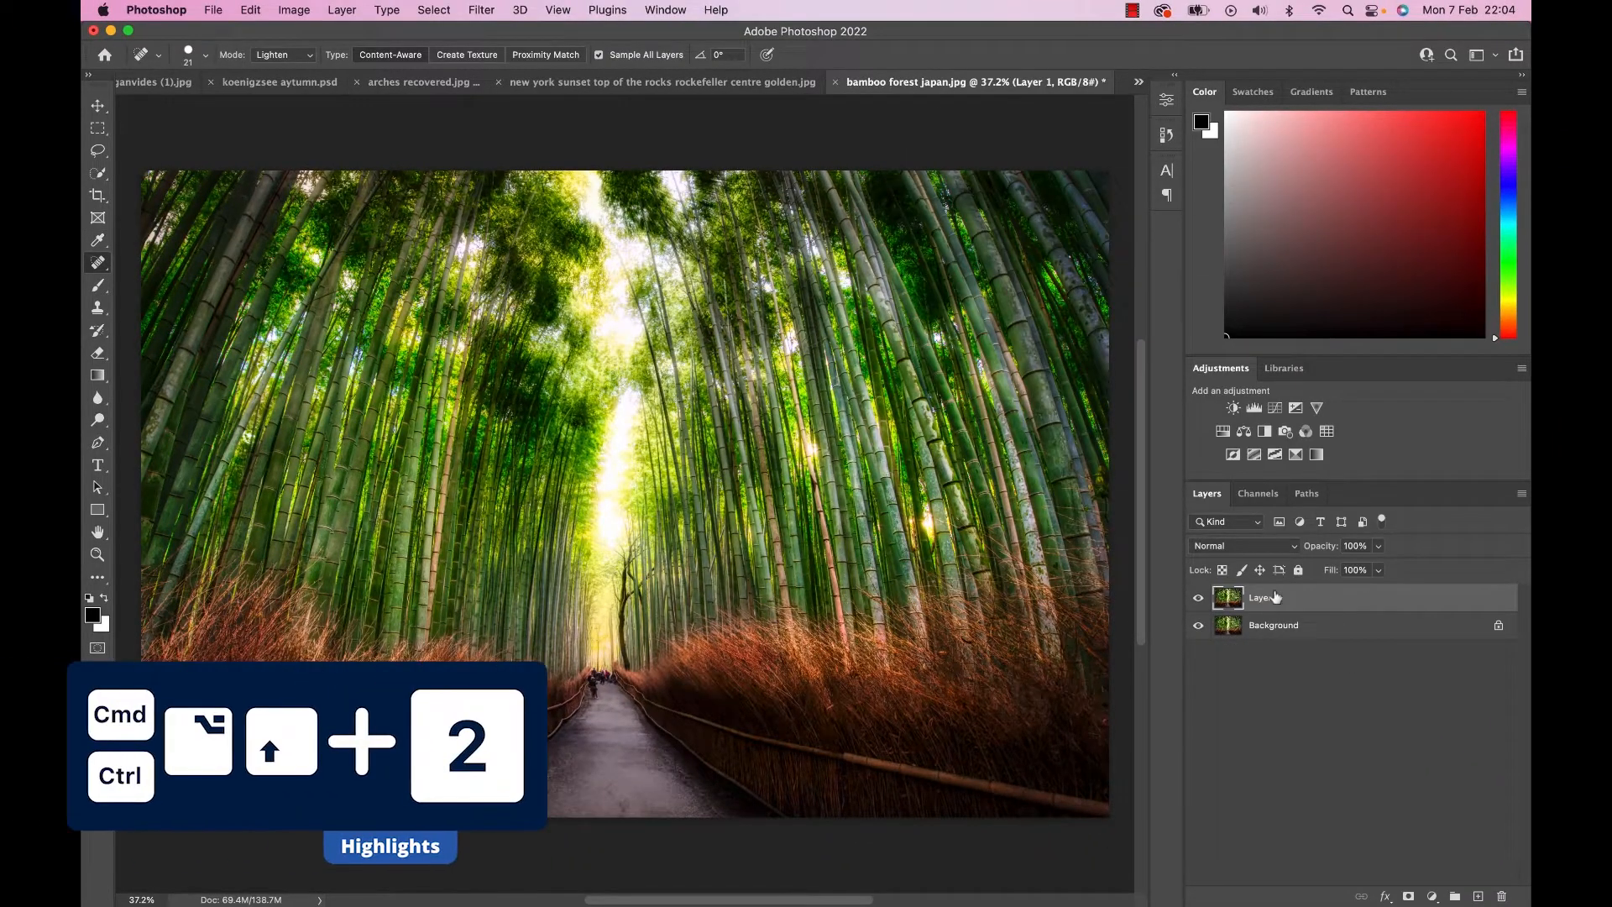
# Narrow a luminosity selection of Layer 1 to its highlights and add a Curves adjustment through it with raised midtones.
pyautogui.press('super+alt+shift+2')
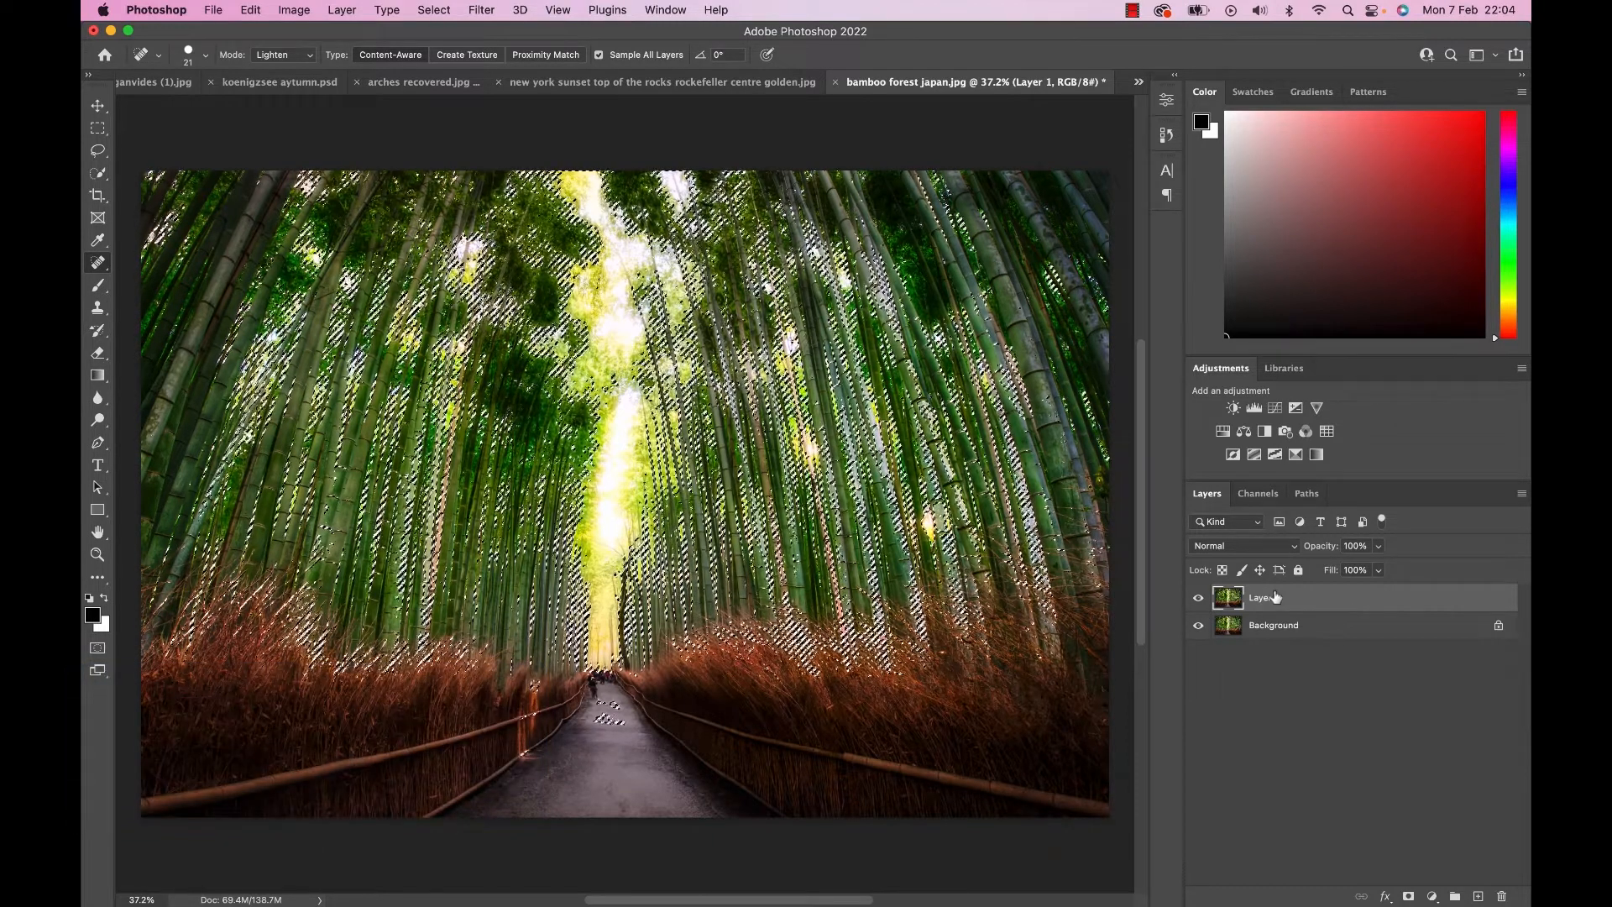
pyautogui.press('super+alt+shift+2')
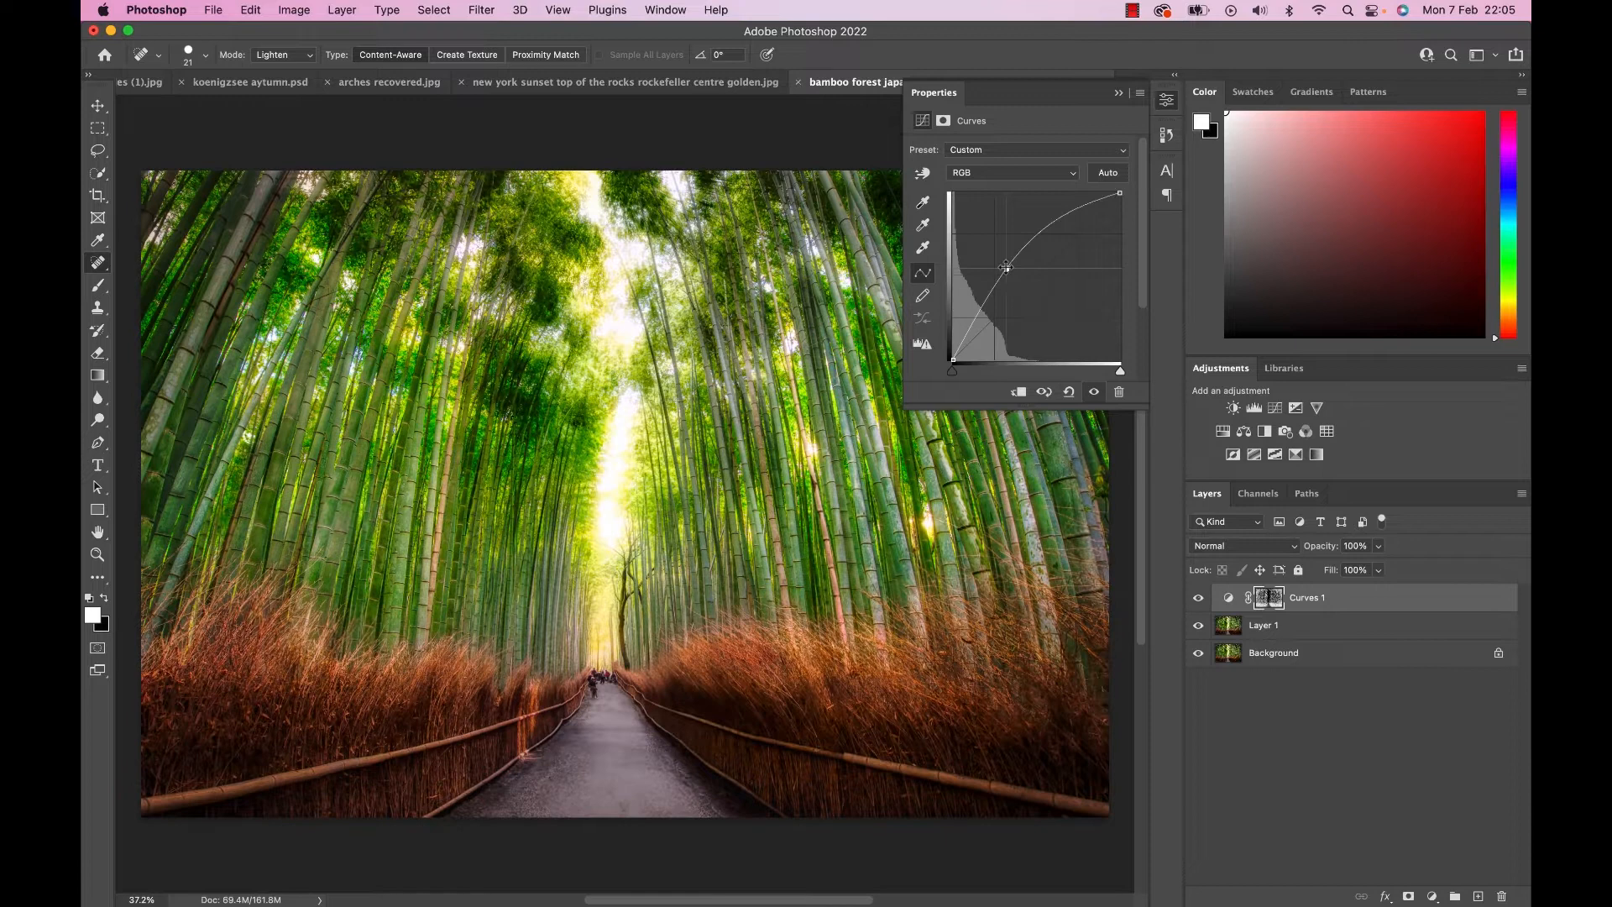
pyautogui.moveTo(1011, 277)
pyautogui.mouseDown()
pyautogui.moveTo(996, 257)
pyautogui.moveTo(1059, 315)
pyautogui.moveTo(995, 257)
pyautogui.mouseUp()
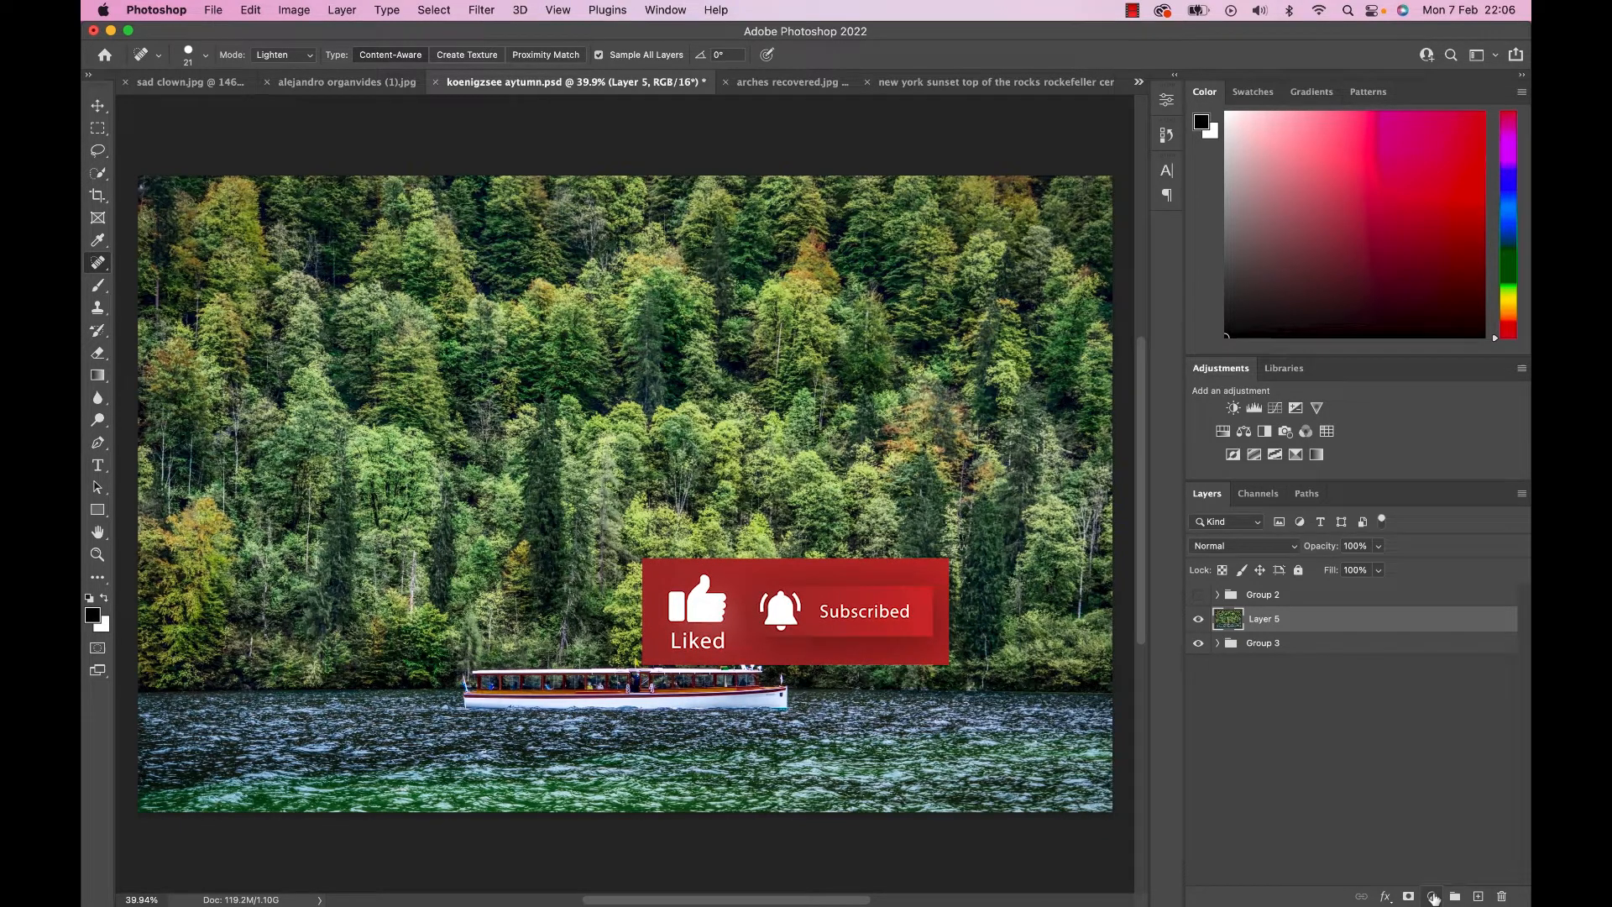
# Add a Channel Mixer adjustment above Layer 5 with the Red output's Green at +200%, Blue at -99% and Red strongly reduced.
pyautogui.click(1432, 897)
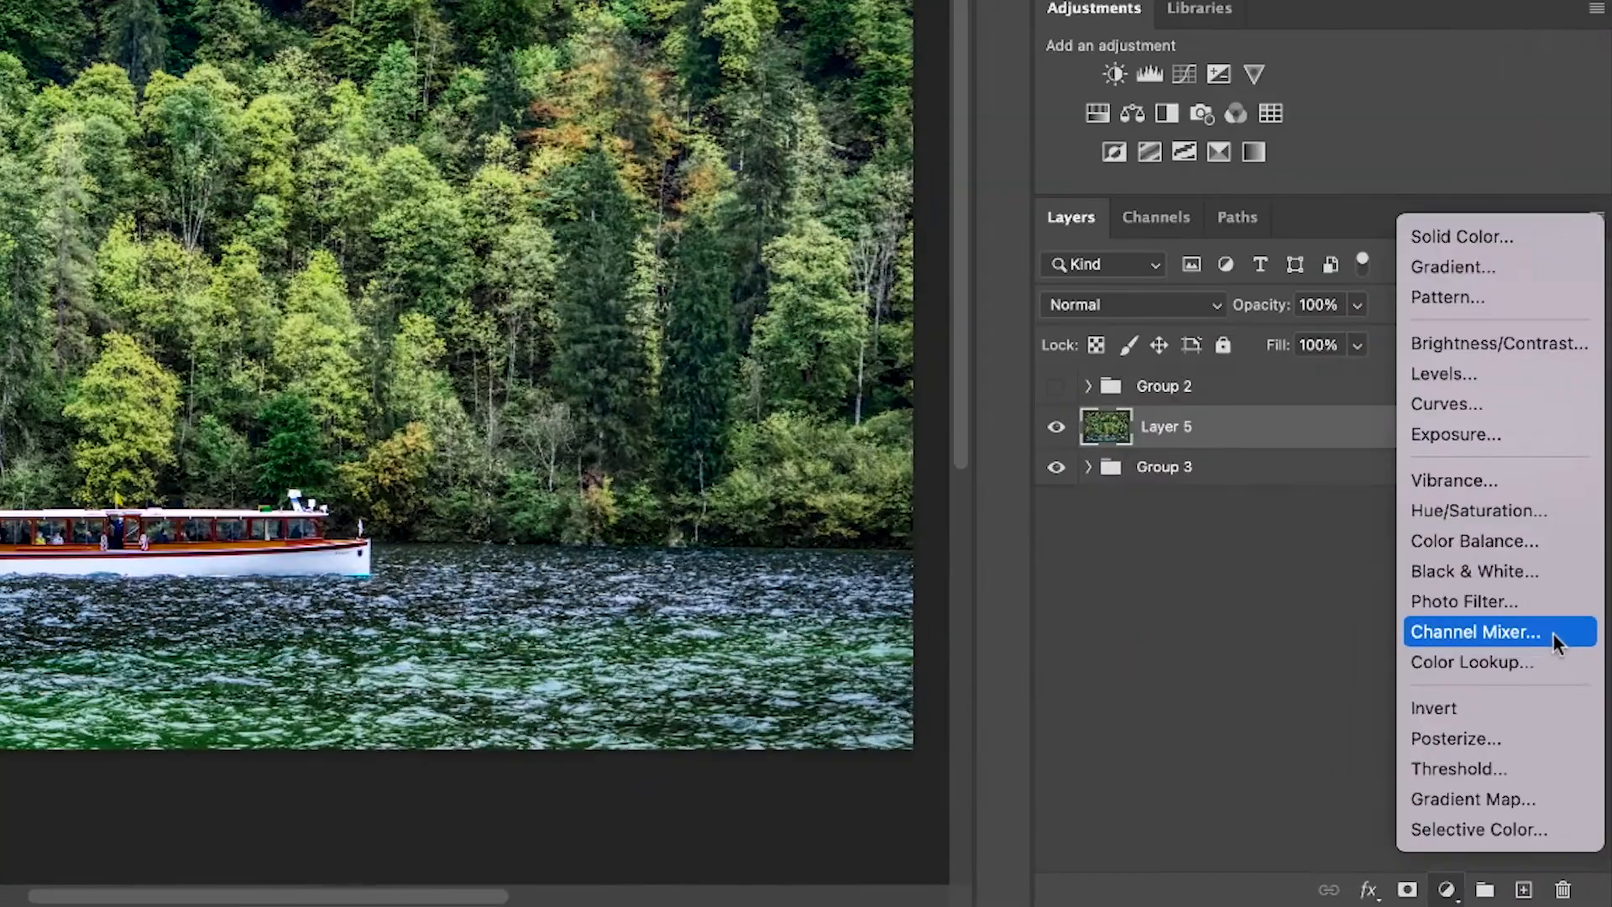
pyautogui.click(1553, 632)
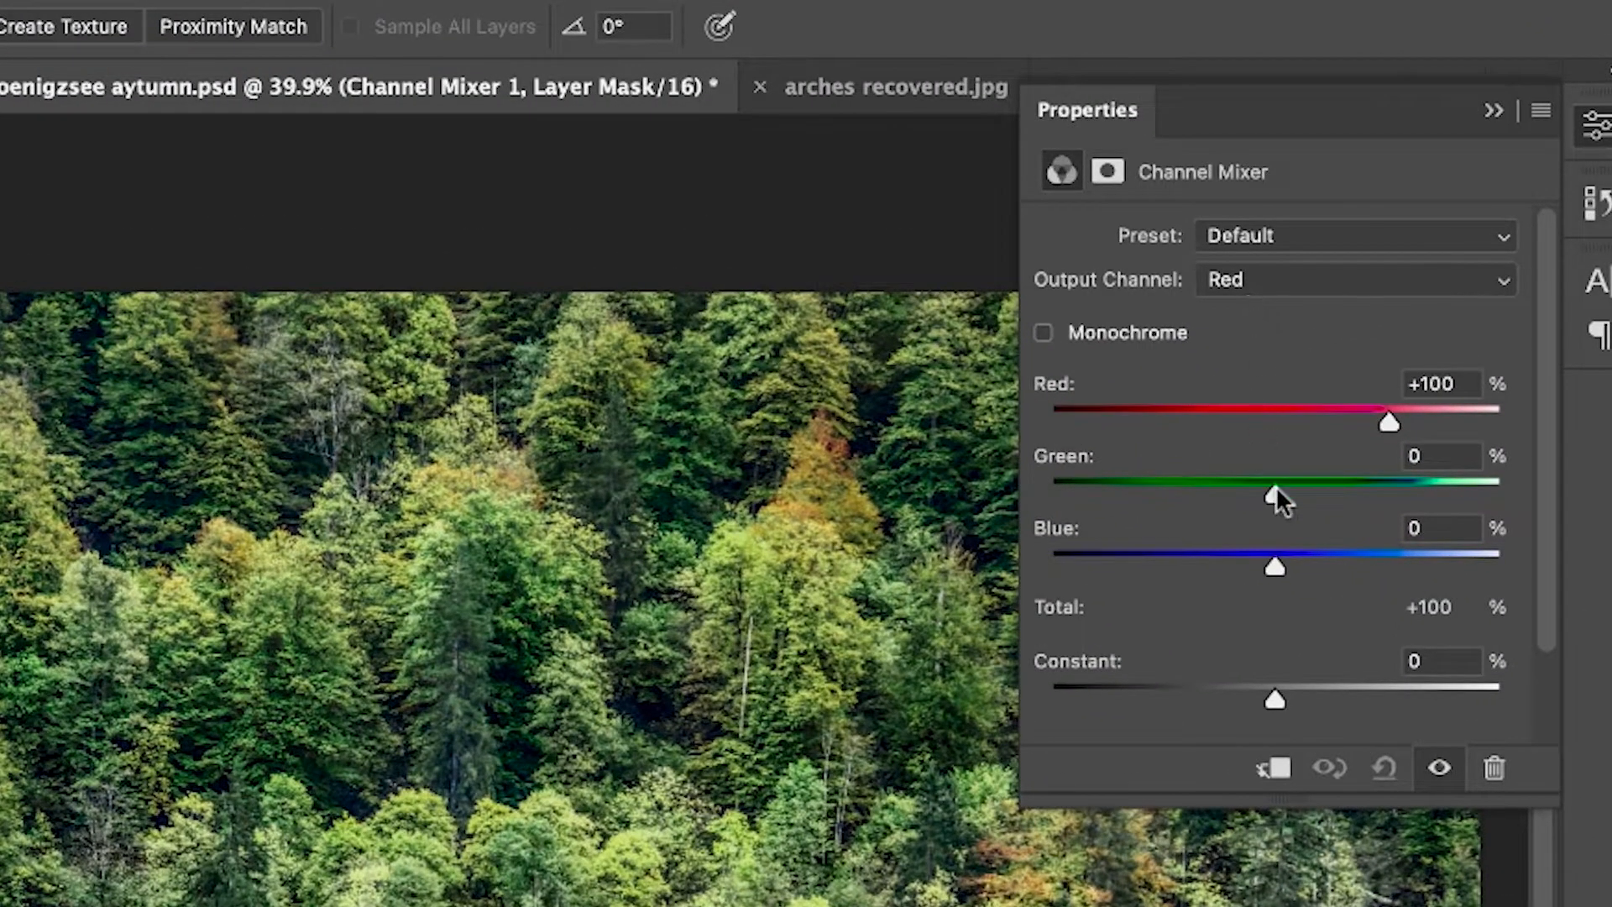
pyautogui.moveTo(1272, 485); pyautogui.dragTo(1507, 485)
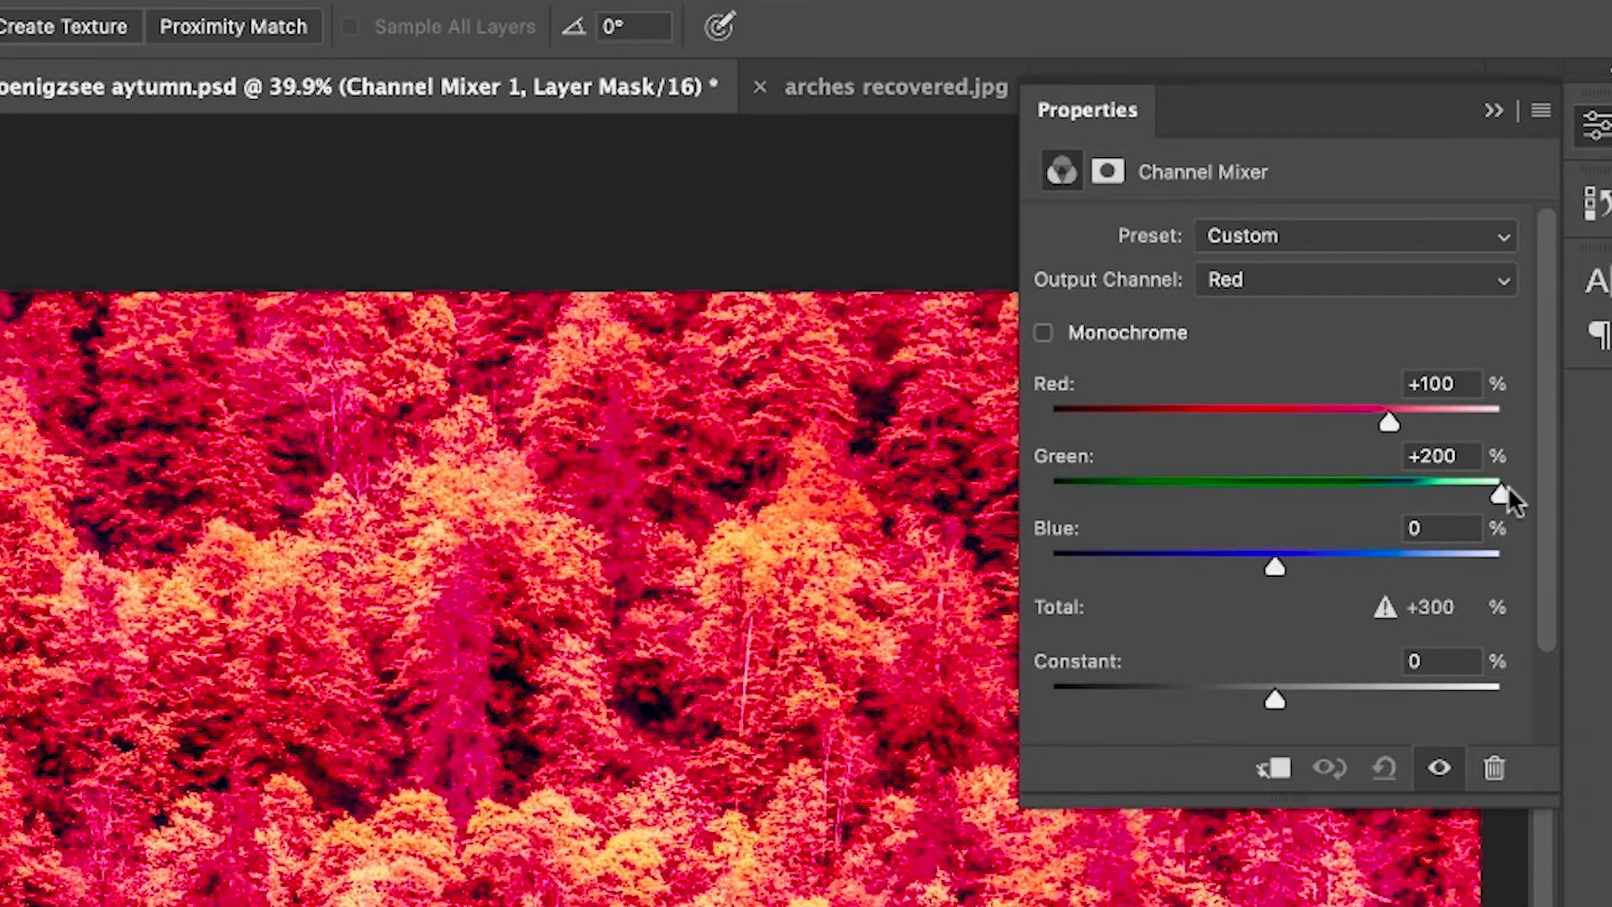
pyautogui.moveTo(1274, 564); pyautogui.dragTo(1161, 555)
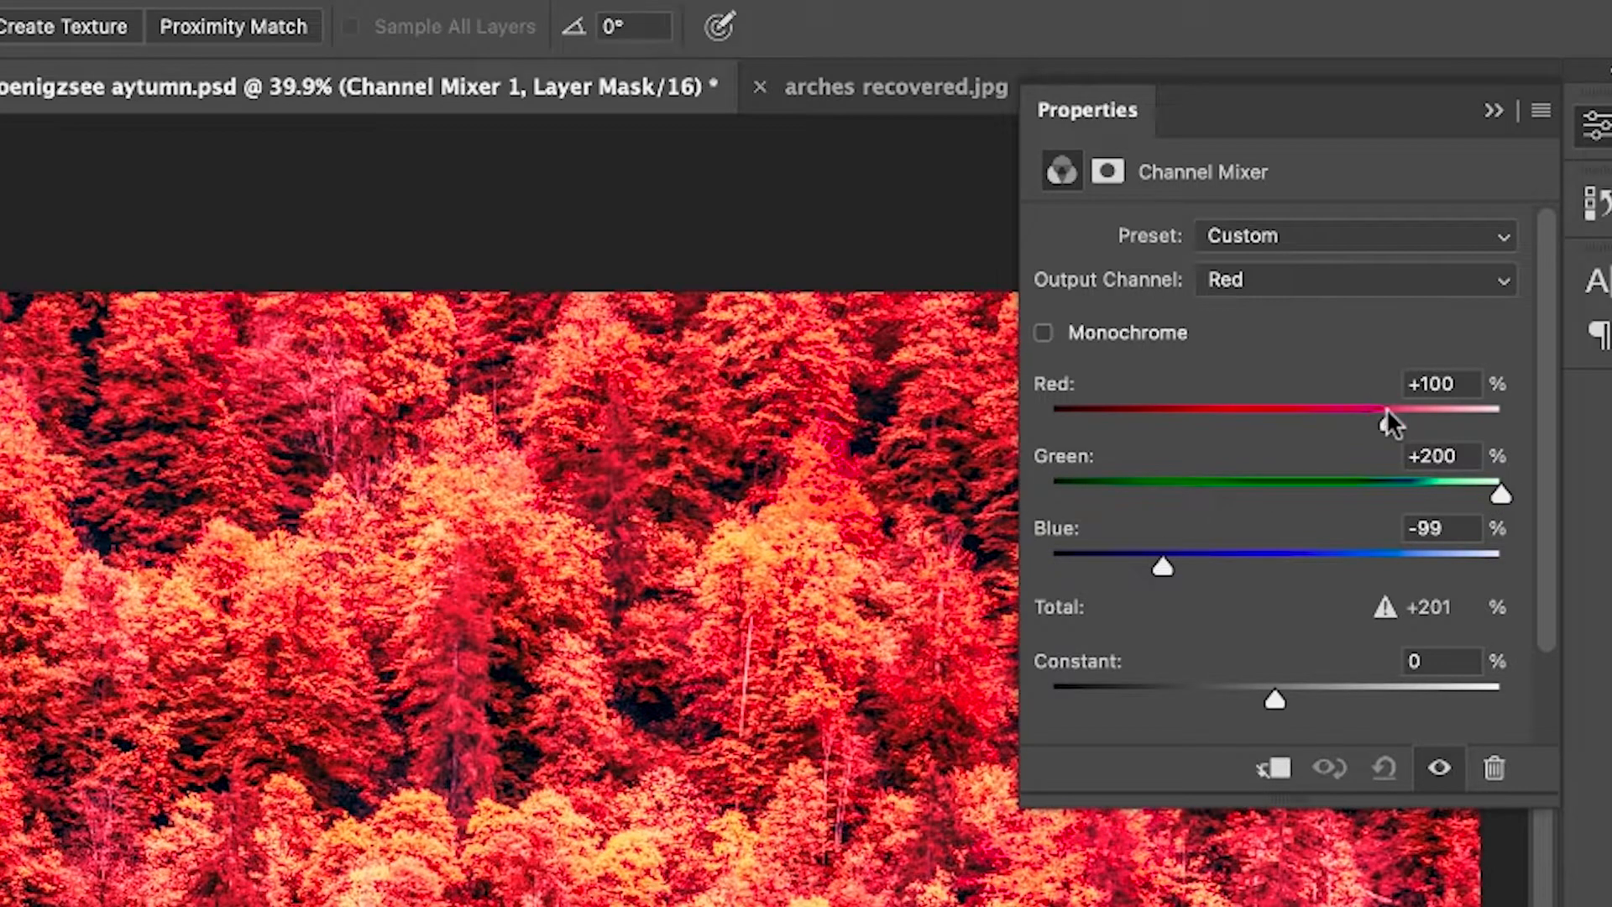
pyautogui.moveTo(1385, 411); pyautogui.dragTo(1284, 422)
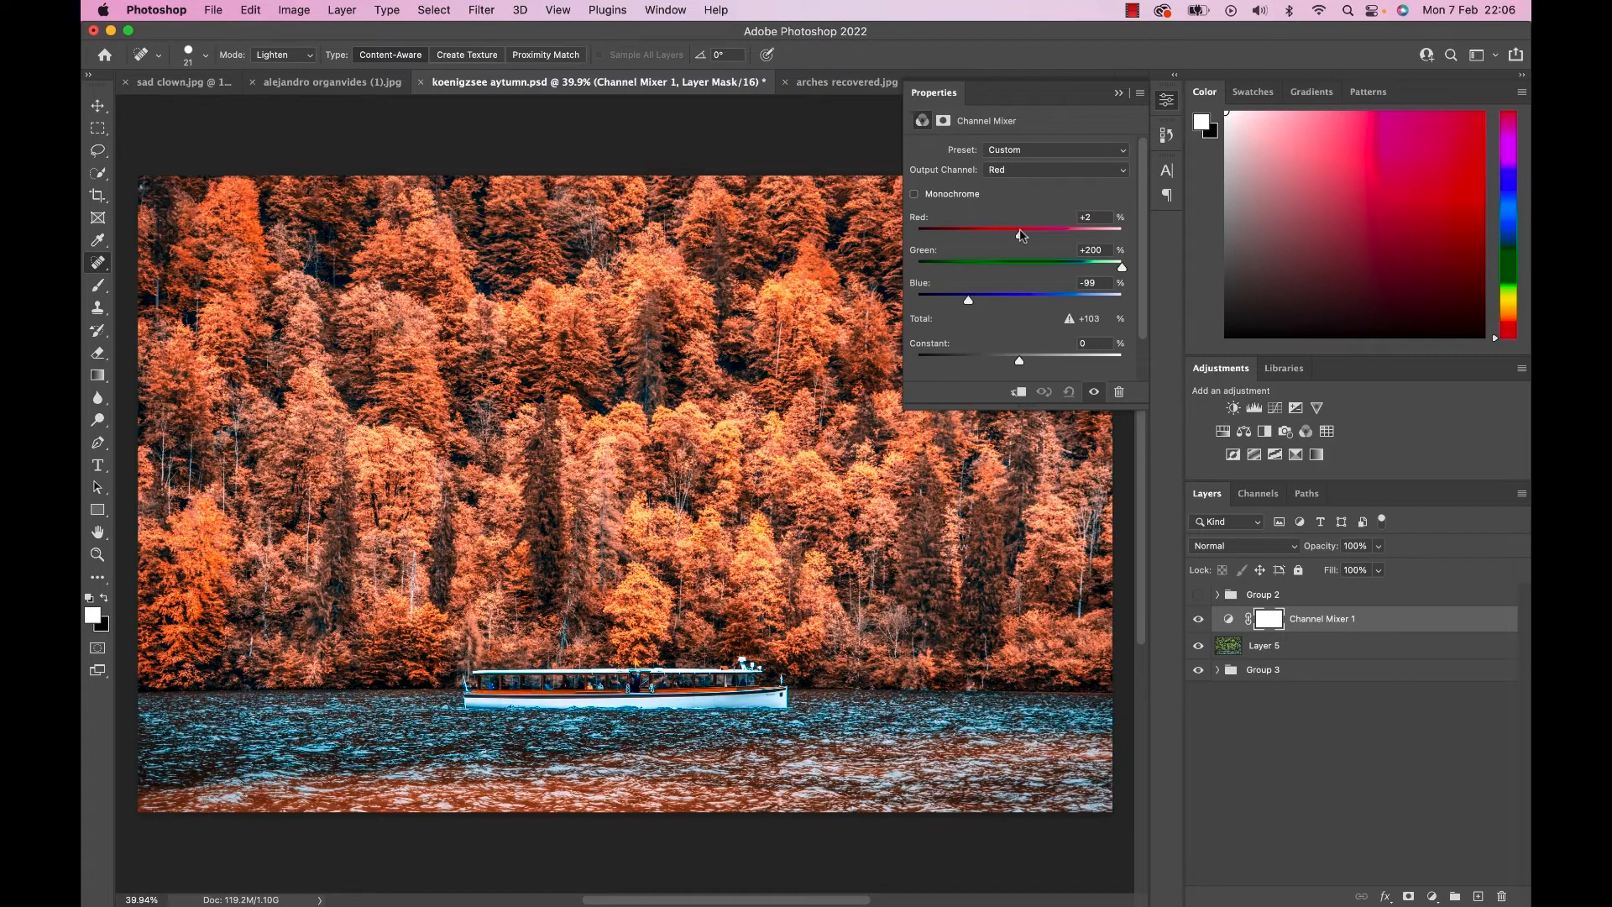
# Set the Channel Mixer 1 layer's blend mode to Lighten and its opacity to 53%.
pyautogui.click(1217, 546)
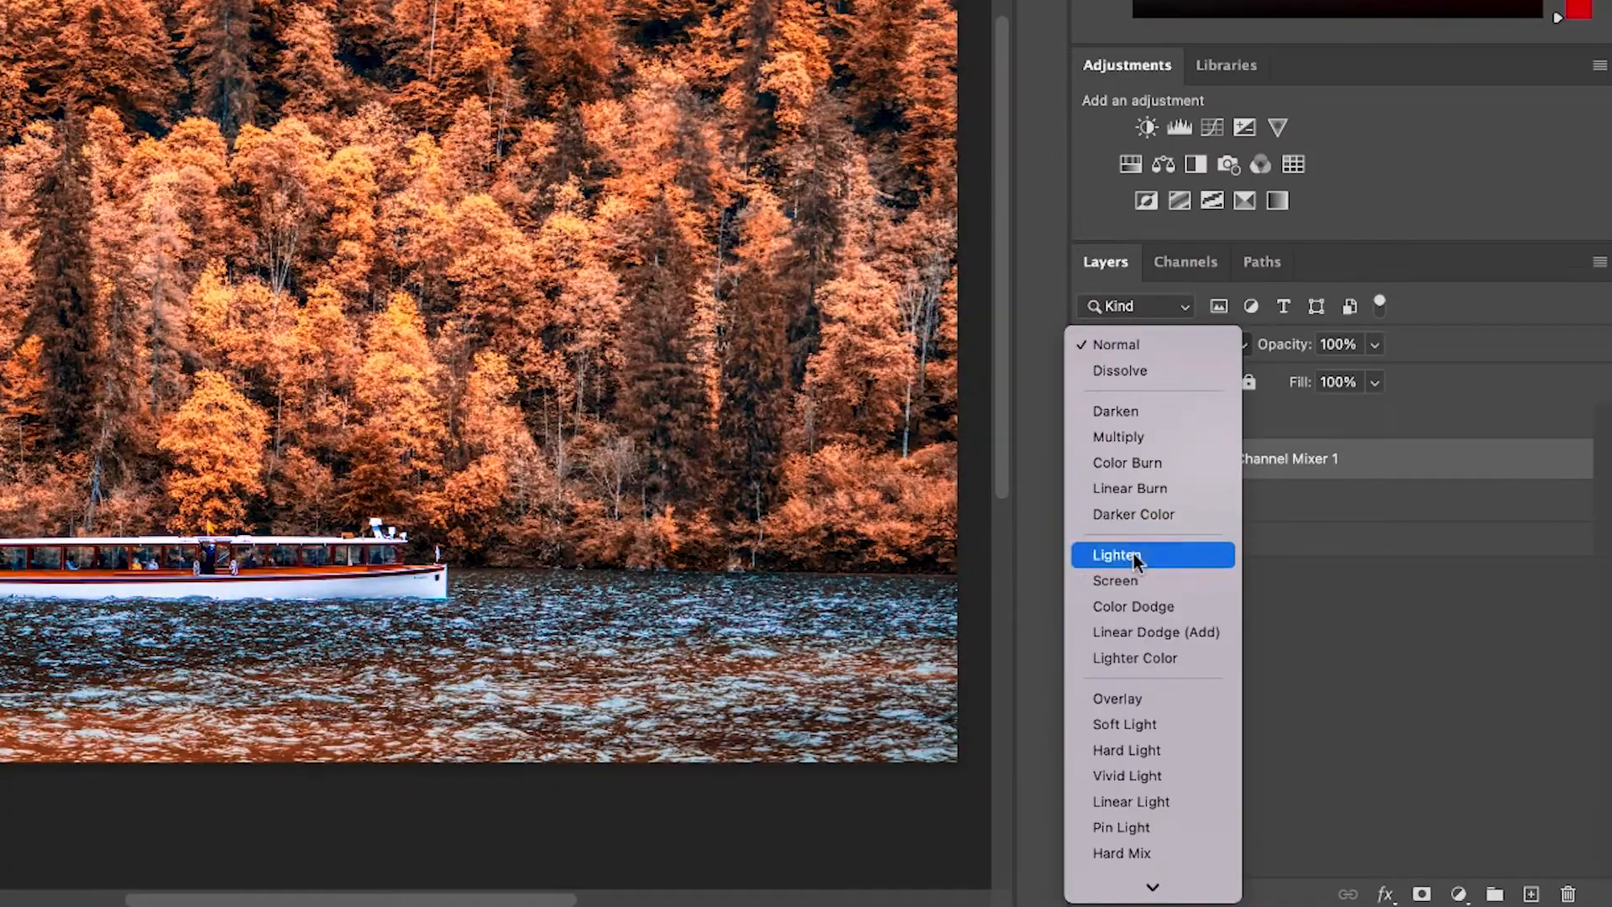
pyautogui.click(1134, 557)
pyautogui.press('5')
pyautogui.press('3')
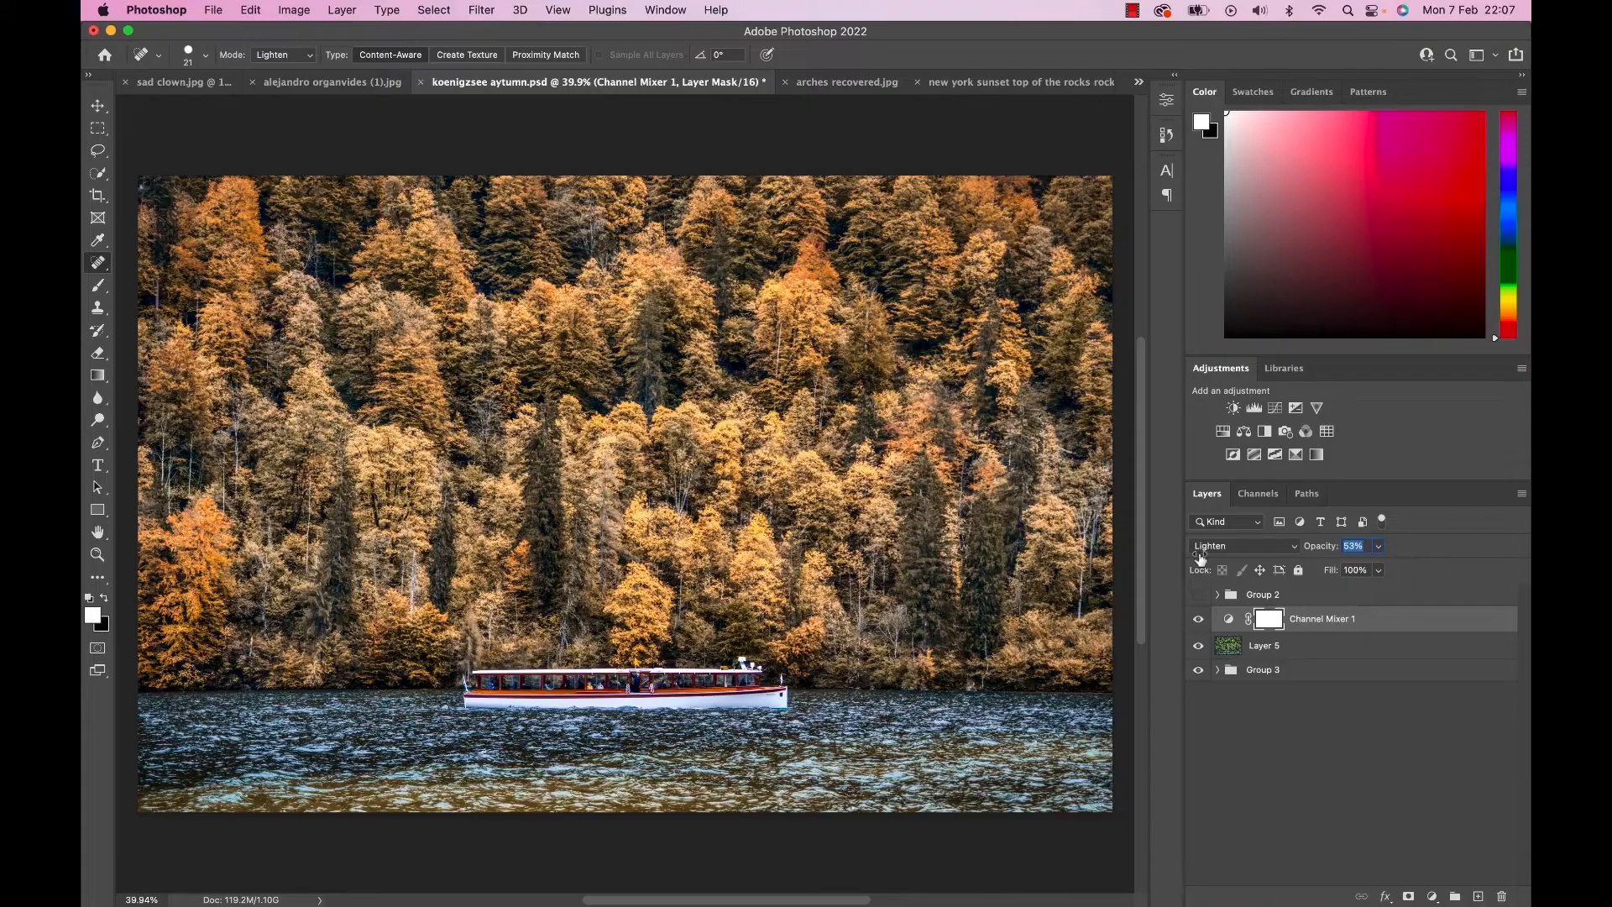
# Split the Channel Mixer layer's Blend If underlying shadow slider to 31 / 122 and compare the image with the layer hidden.
pyautogui.doubleClick(1385, 625)
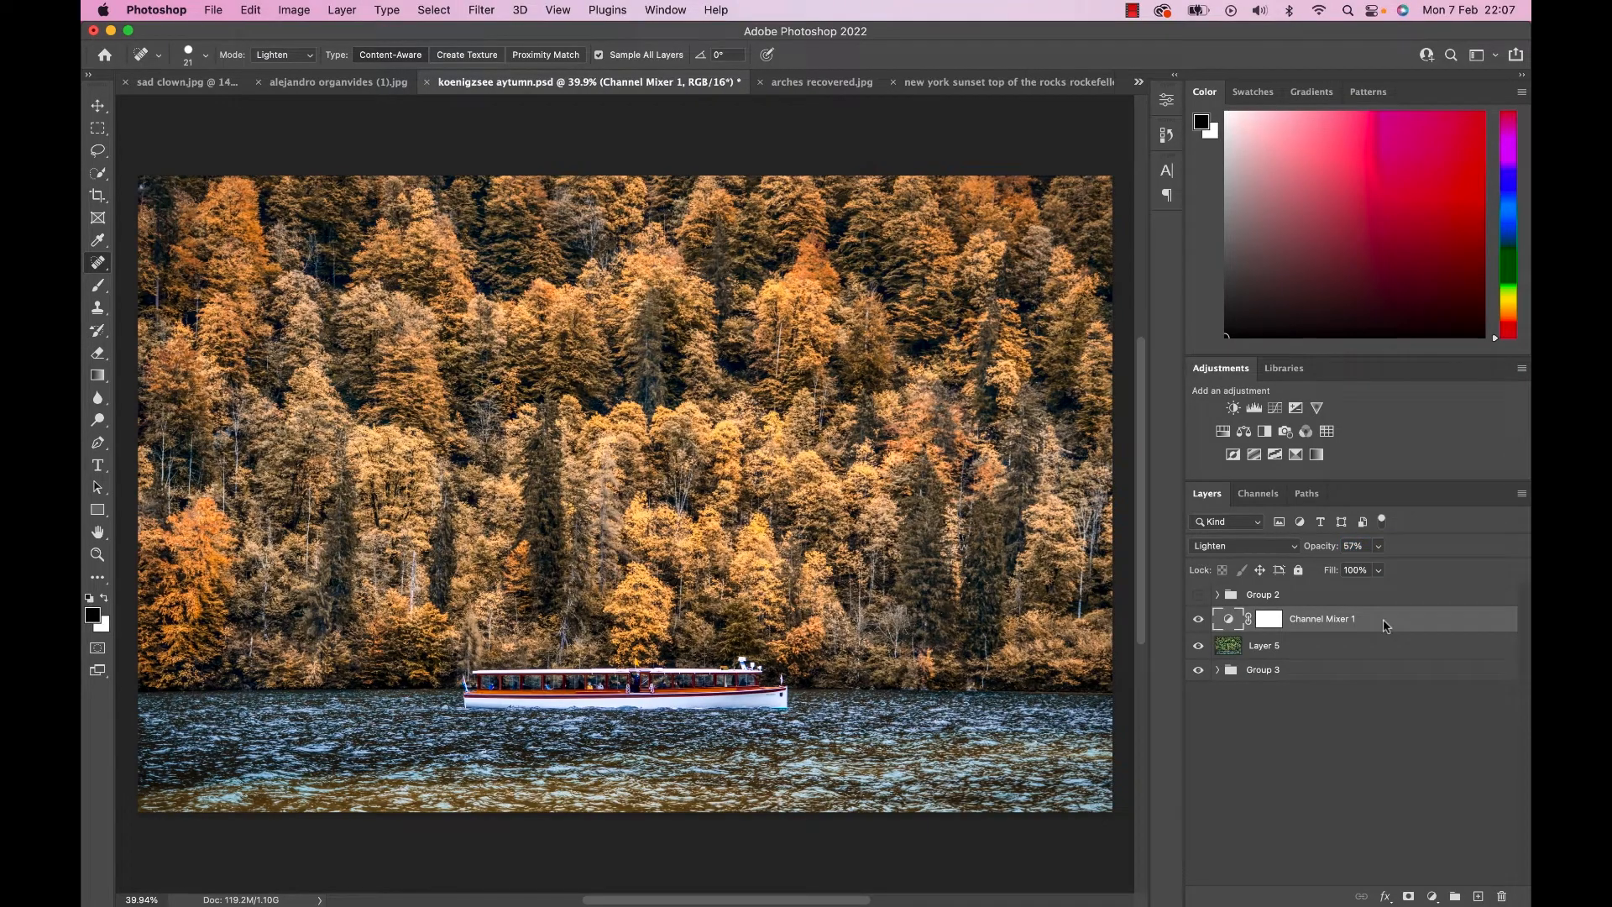
pyautogui.moveTo(887, 98); pyautogui.dragTo(1079, 86)
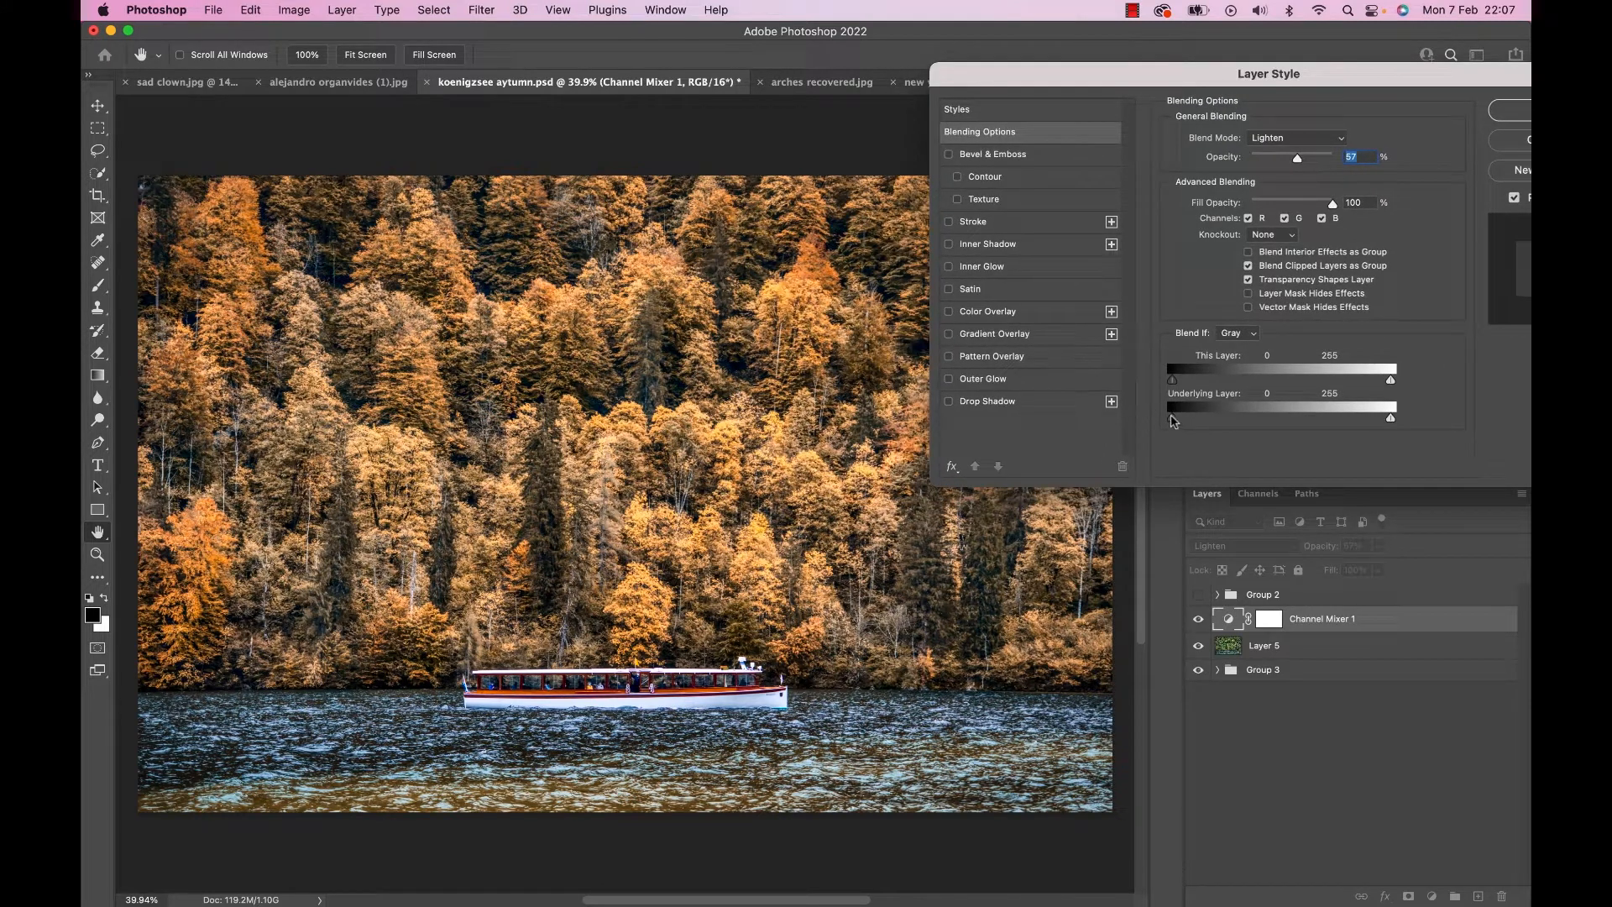
pyautogui.moveTo(1205, 422); pyautogui.dragTo(1243, 424)
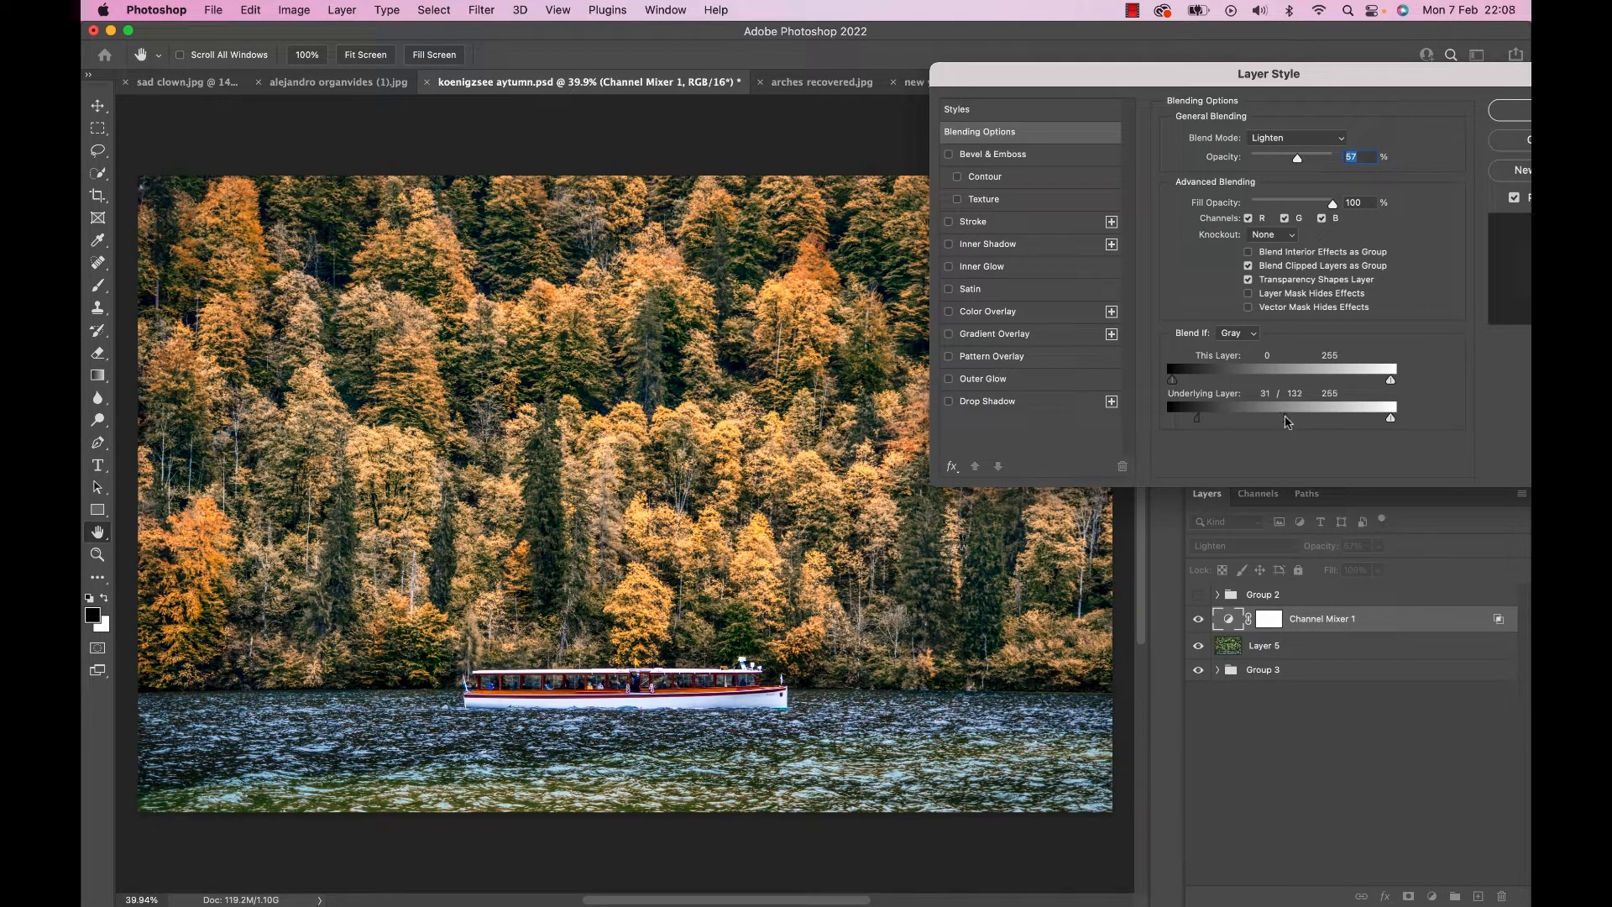
pyautogui.click(1511, 110)
pyautogui.click(1203, 621)
pyautogui.click(1203, 621)
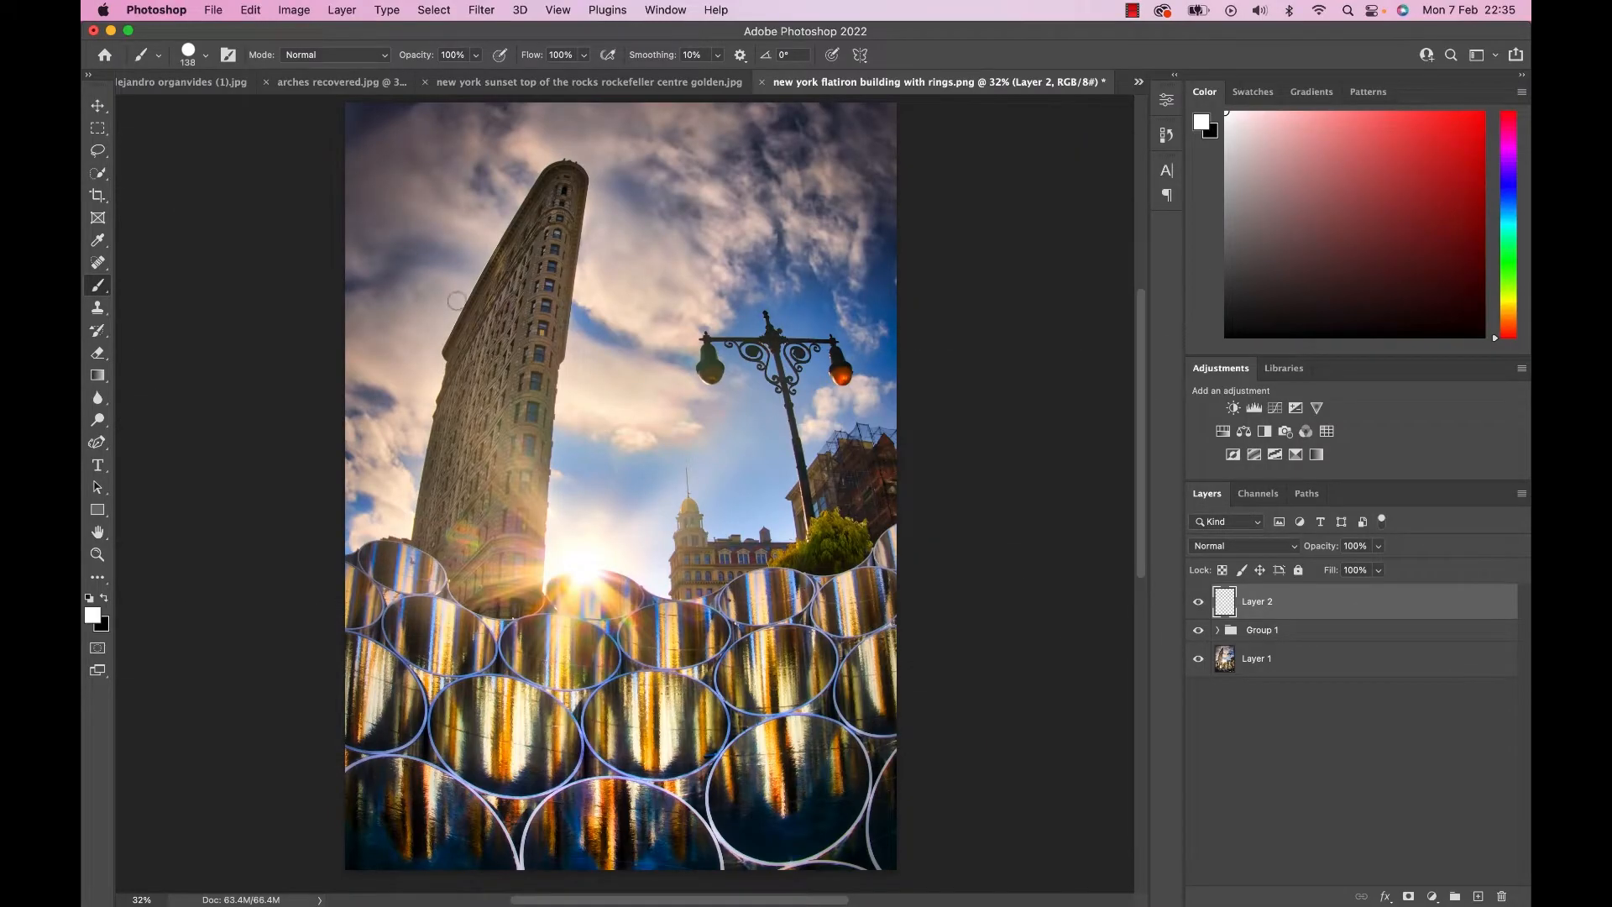
# Try to remove the white fringe along the Flatiron building's edge with the Clone Stamp in Normal mode, and undo it.
pyautogui.scroll(6, 457, 301)
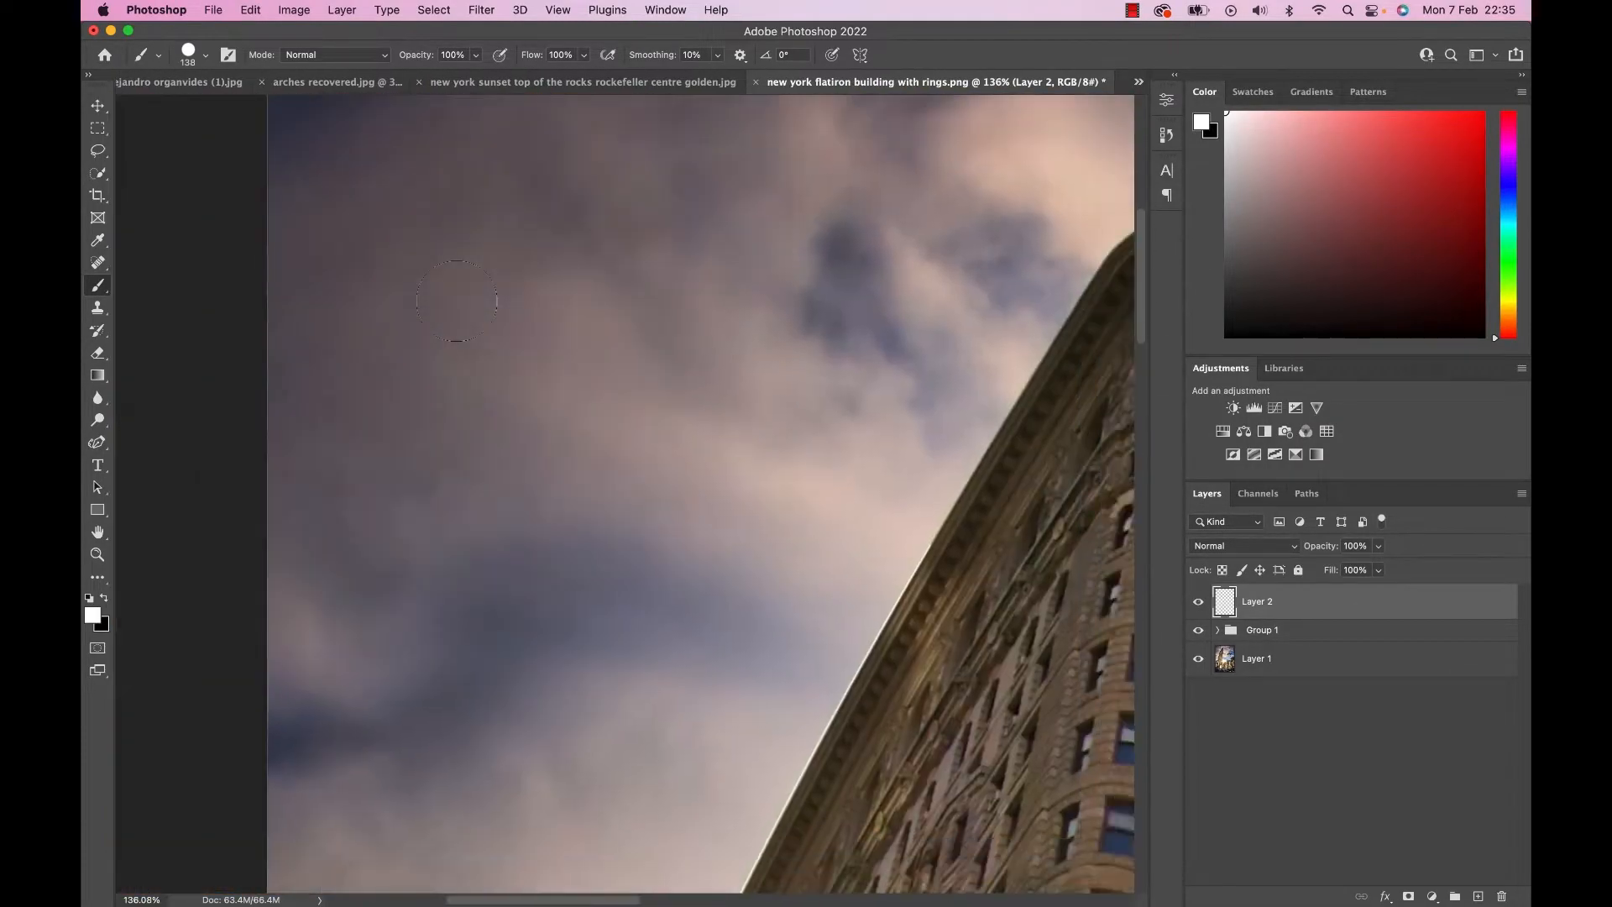
pyautogui.scroll(5, 521, 333)
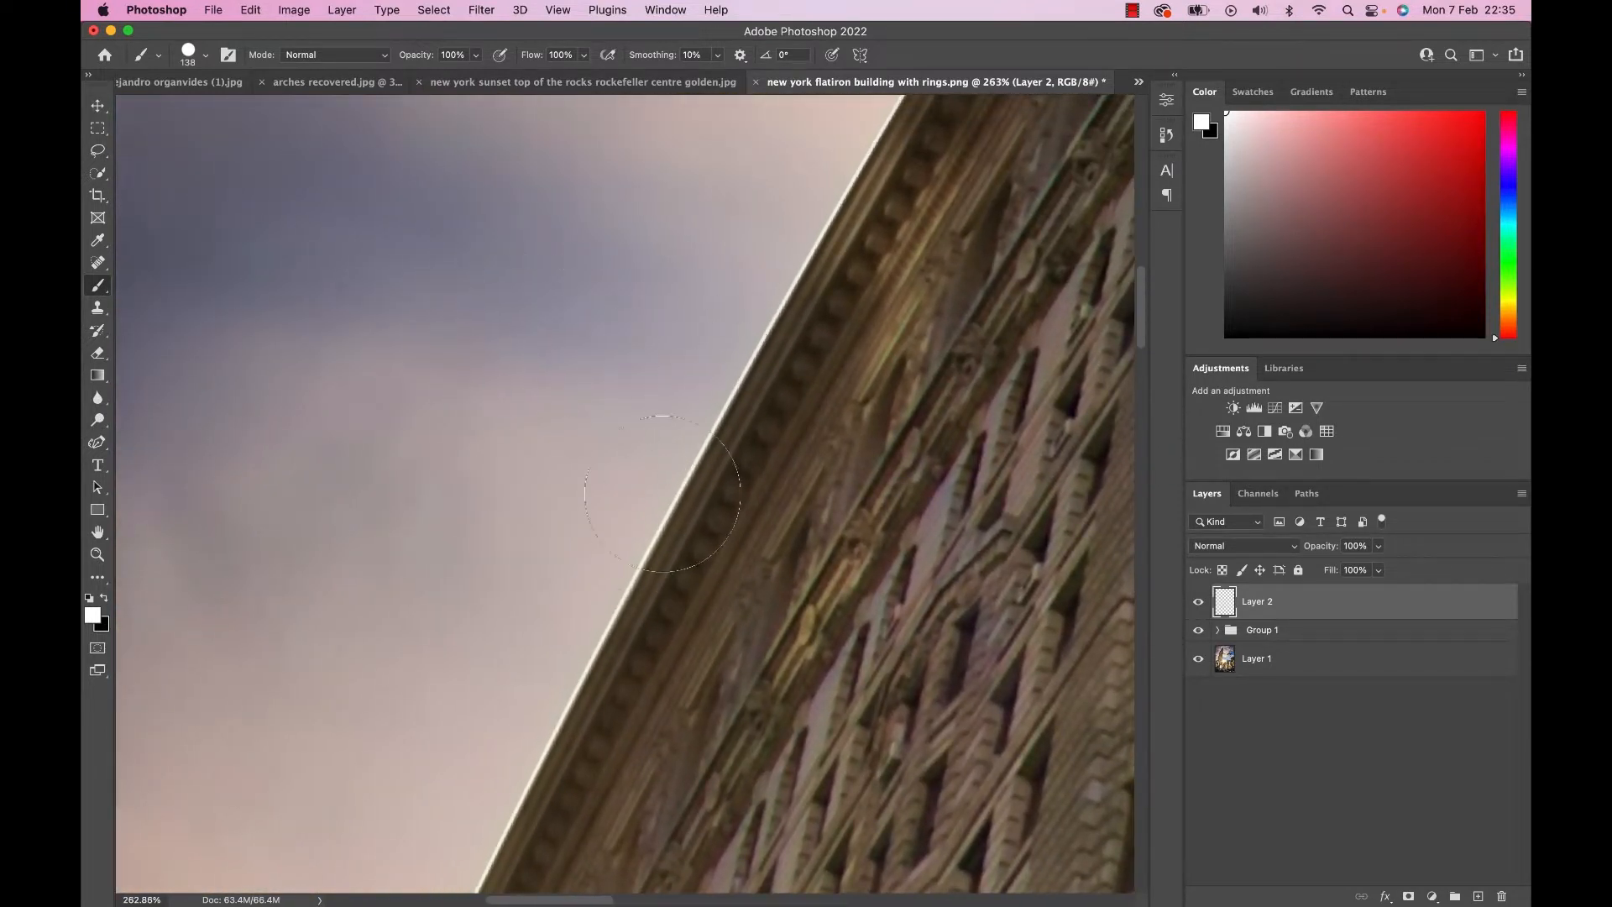
pyautogui.moveTo(789, 405); pyautogui.dragTo(675, 405)
pyautogui.press('s')
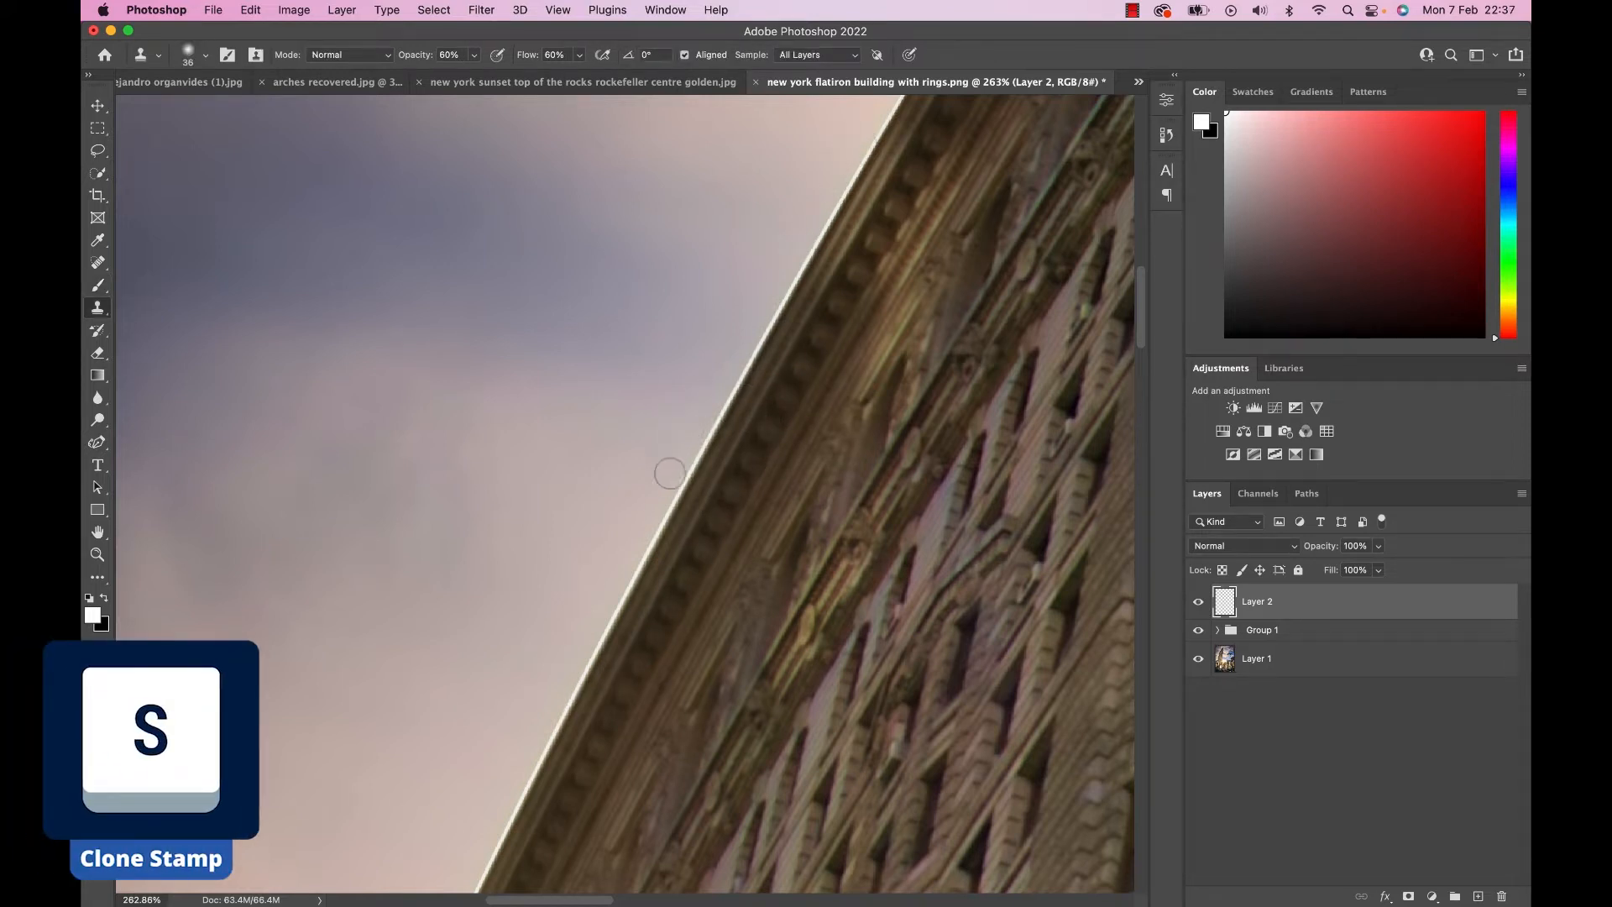
pyautogui.moveTo(660, 489)
pyautogui.mouseDown()
pyautogui.moveTo(709, 424)
pyautogui.moveTo(683, 464)
pyautogui.moveTo(710, 392)
pyautogui.mouseUp()
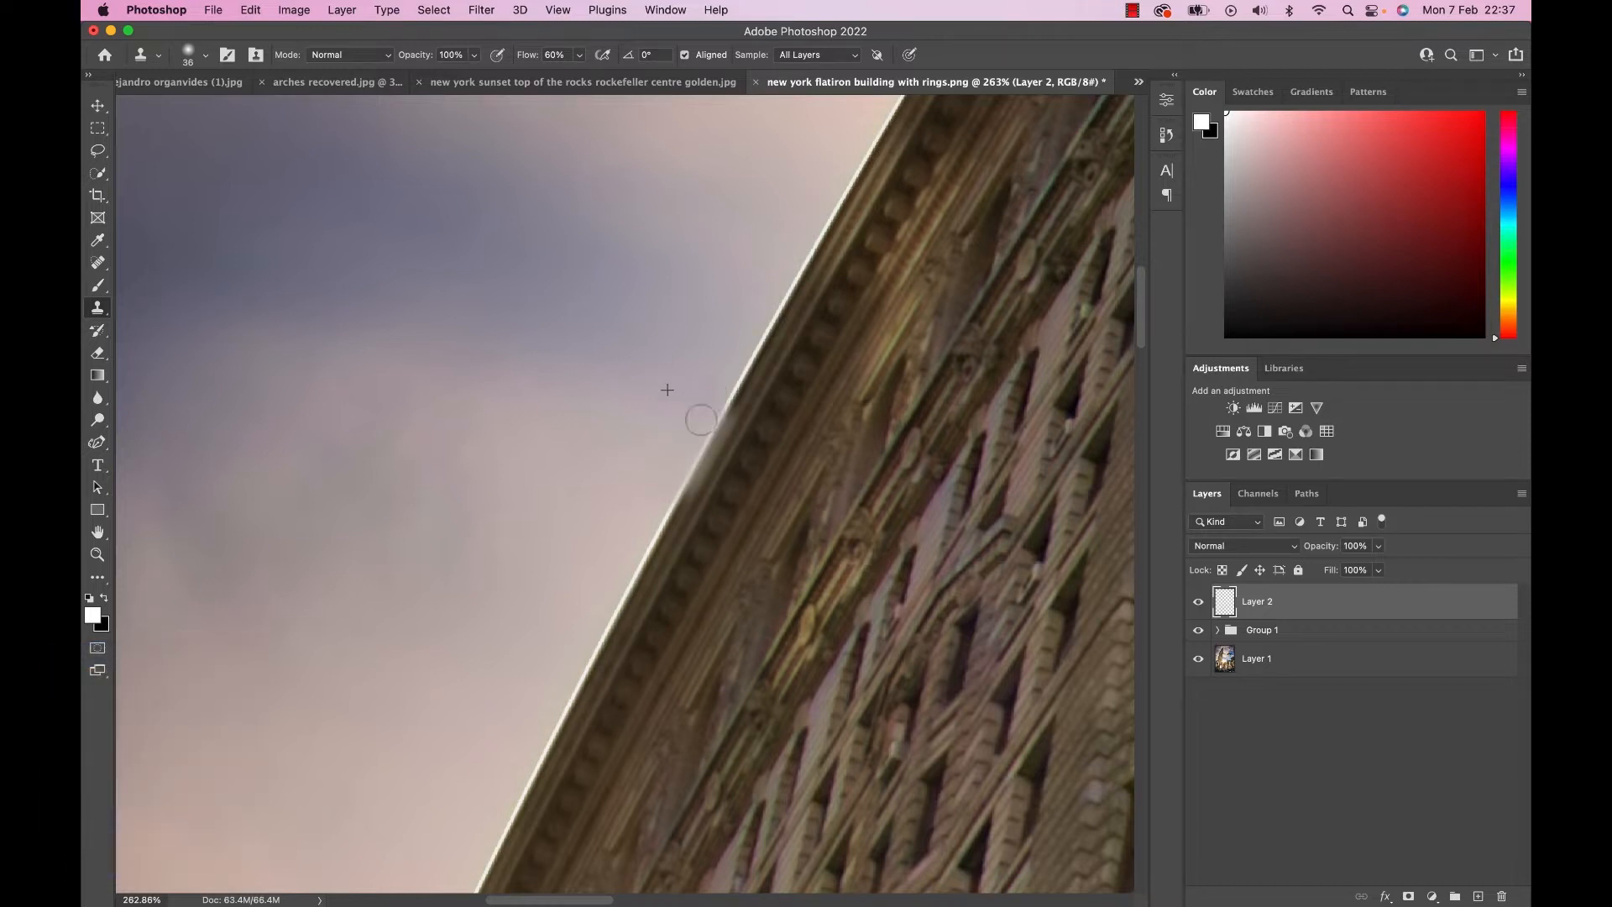
pyautogui.moveTo(679, 475)
pyautogui.mouseDown()
pyautogui.moveTo(831, 179)
pyautogui.moveTo(799, 241)
pyautogui.mouseUp()
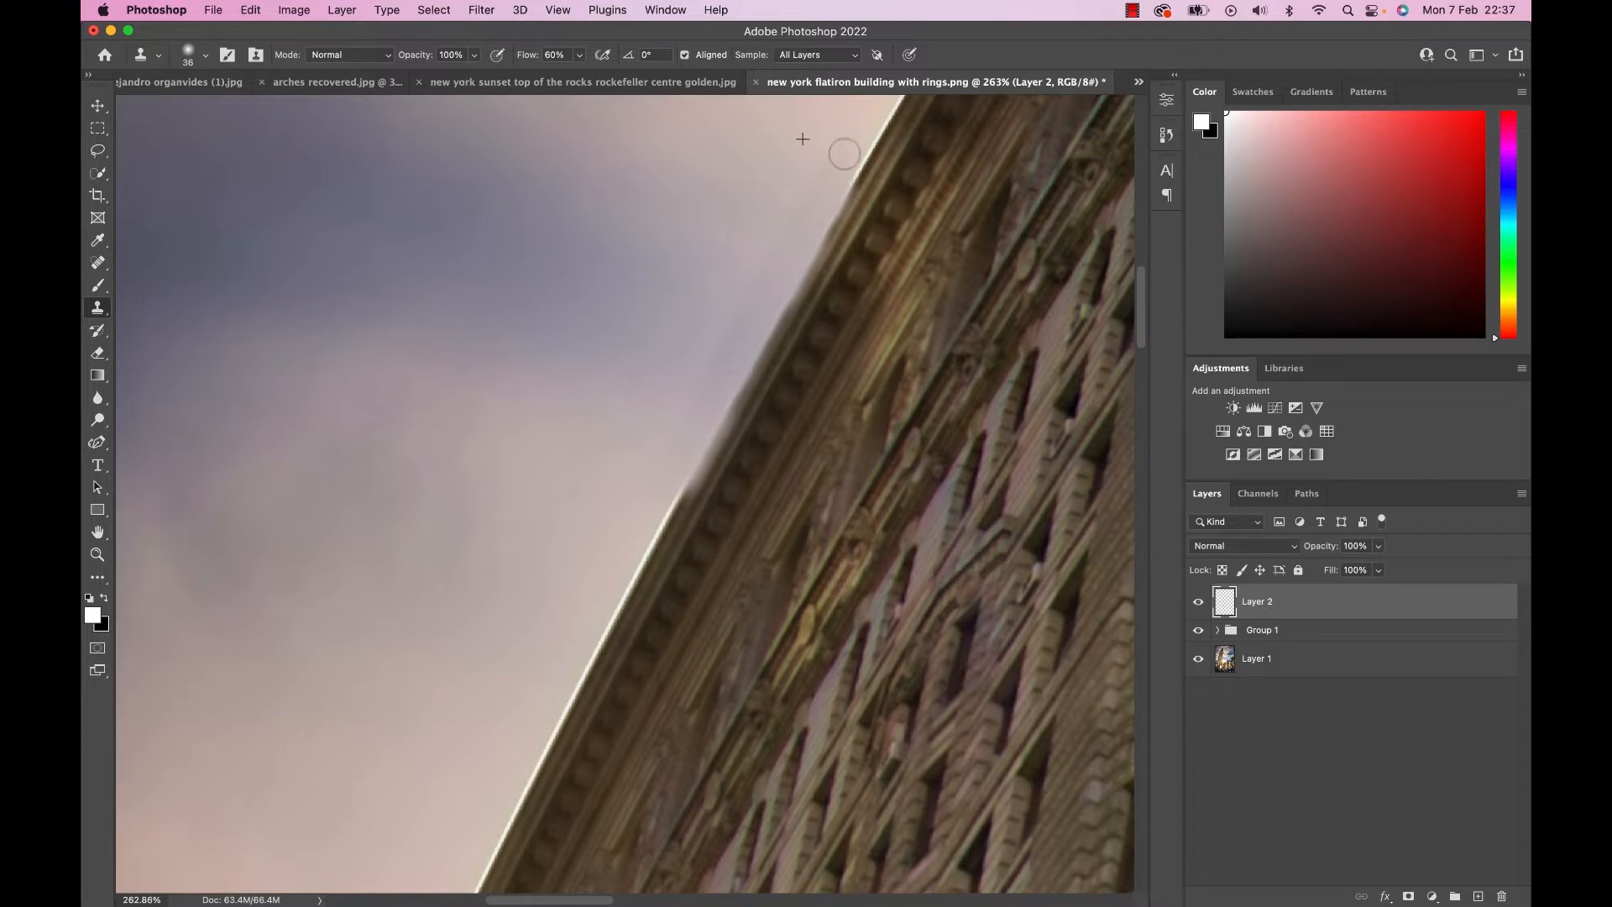
pyautogui.press('super+z')
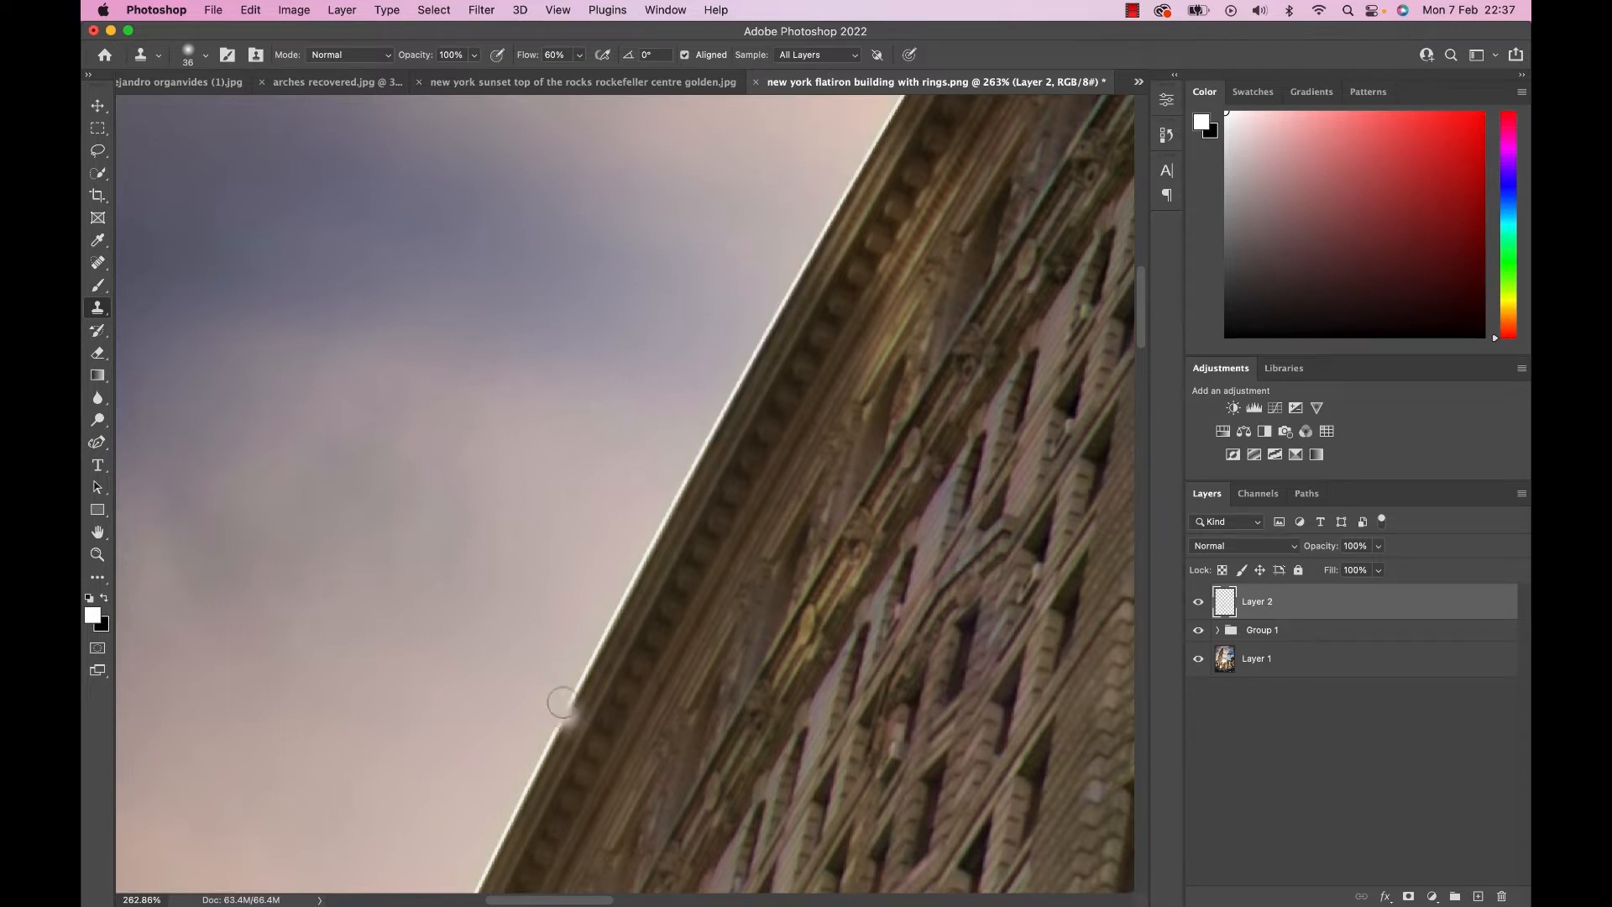
# Set the Clone Stamp mode to Darken and clone sky over the white fringe along the building's edge on Layer 2.
pyautogui.click(364, 55)
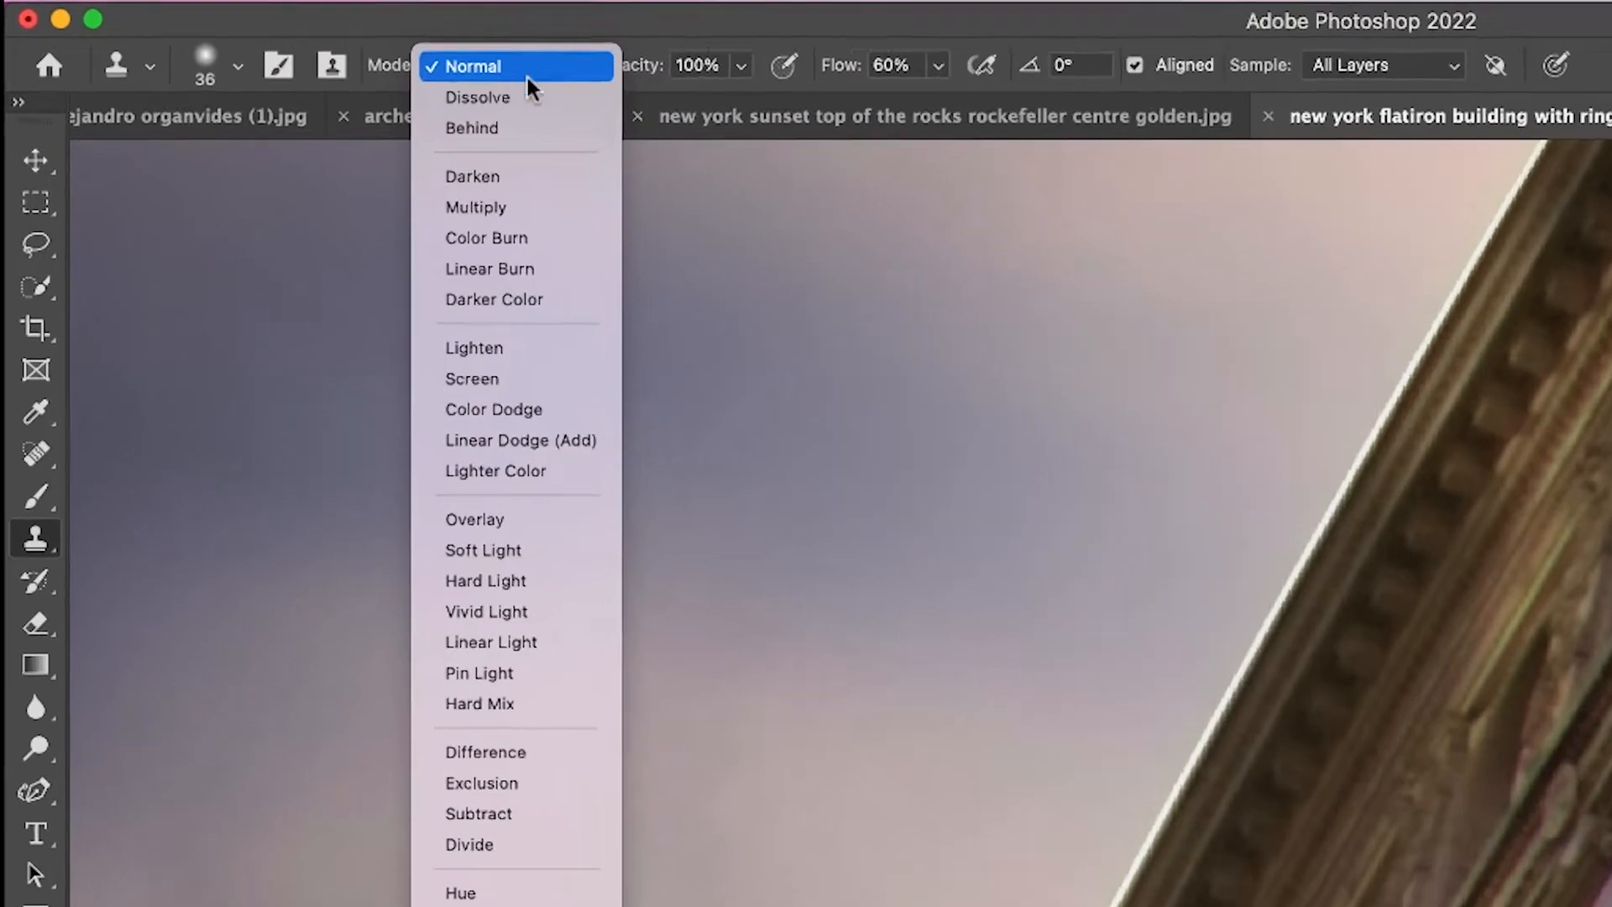
pyautogui.click(538, 180)
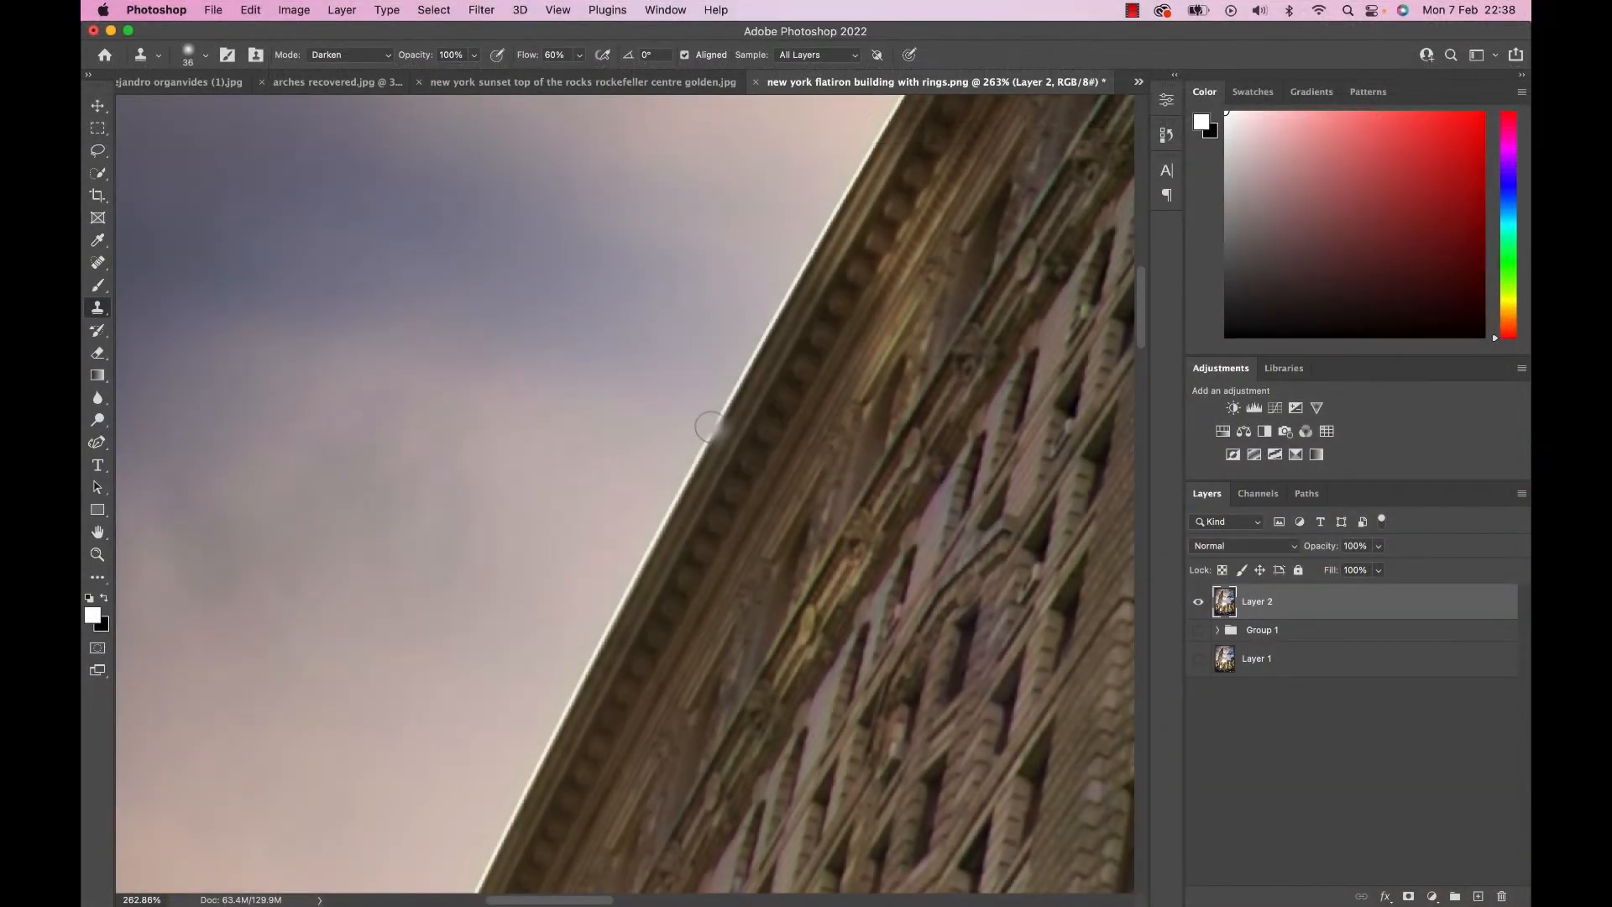
pyautogui.moveTo(711, 376); pyautogui.dragTo(760, 288)
pyautogui.moveTo(684, 416); pyautogui.dragTo(611, 573)
pyautogui.moveTo(766, 272); pyautogui.dragTo(833, 148)
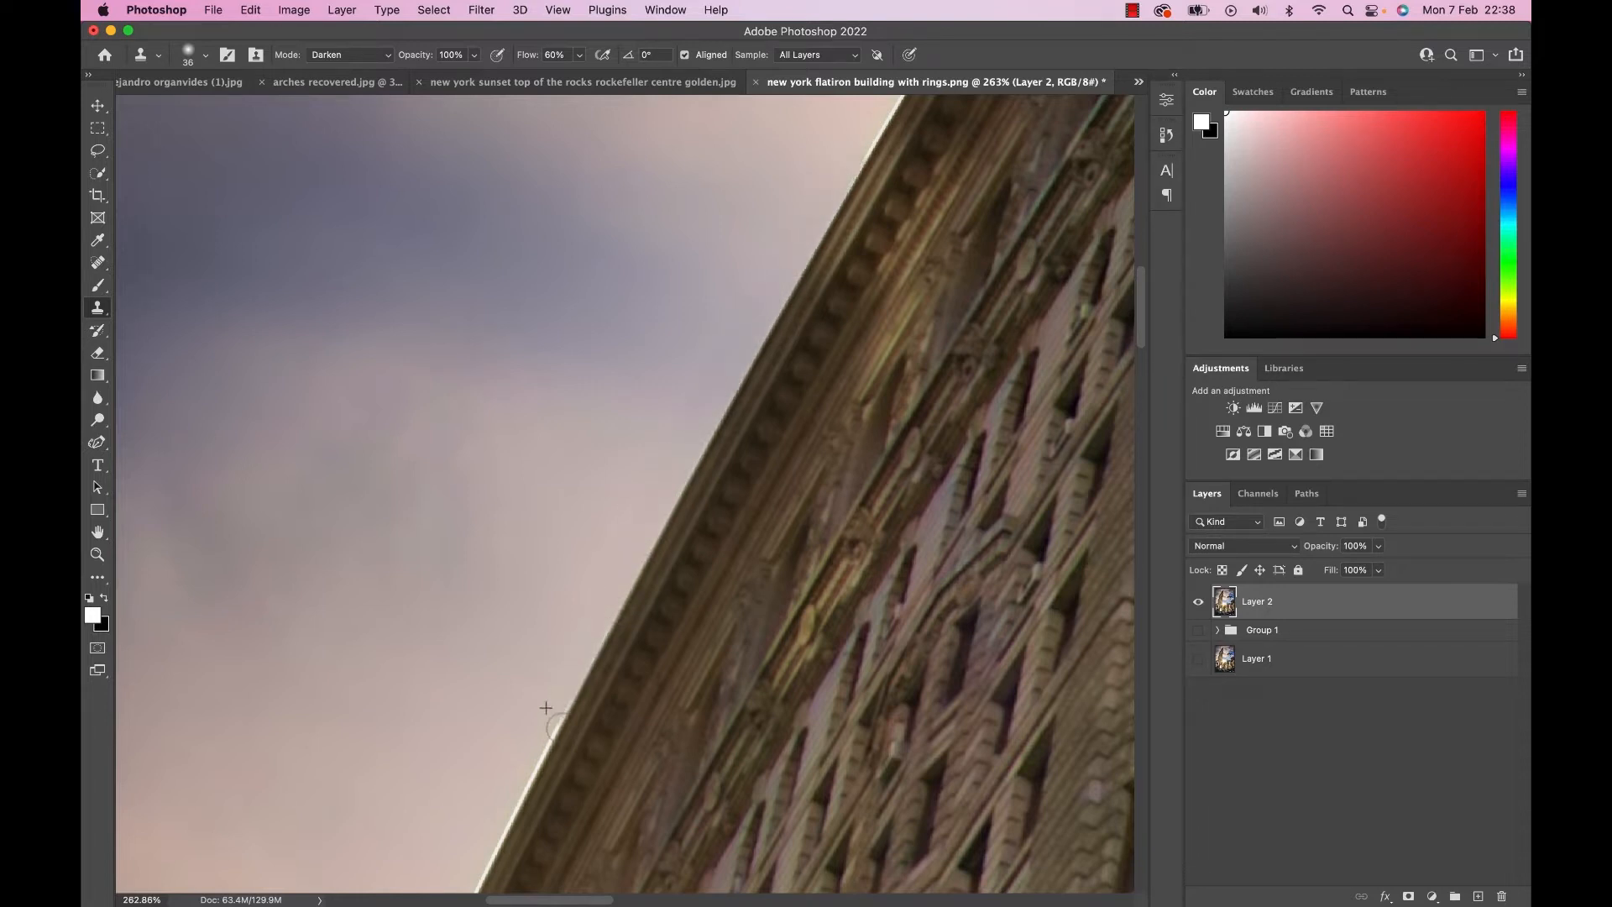
pyautogui.moveTo(546, 677); pyautogui.dragTo(475, 851)
pyautogui.moveTo(757, 282); pyautogui.dragTo(883, 112)
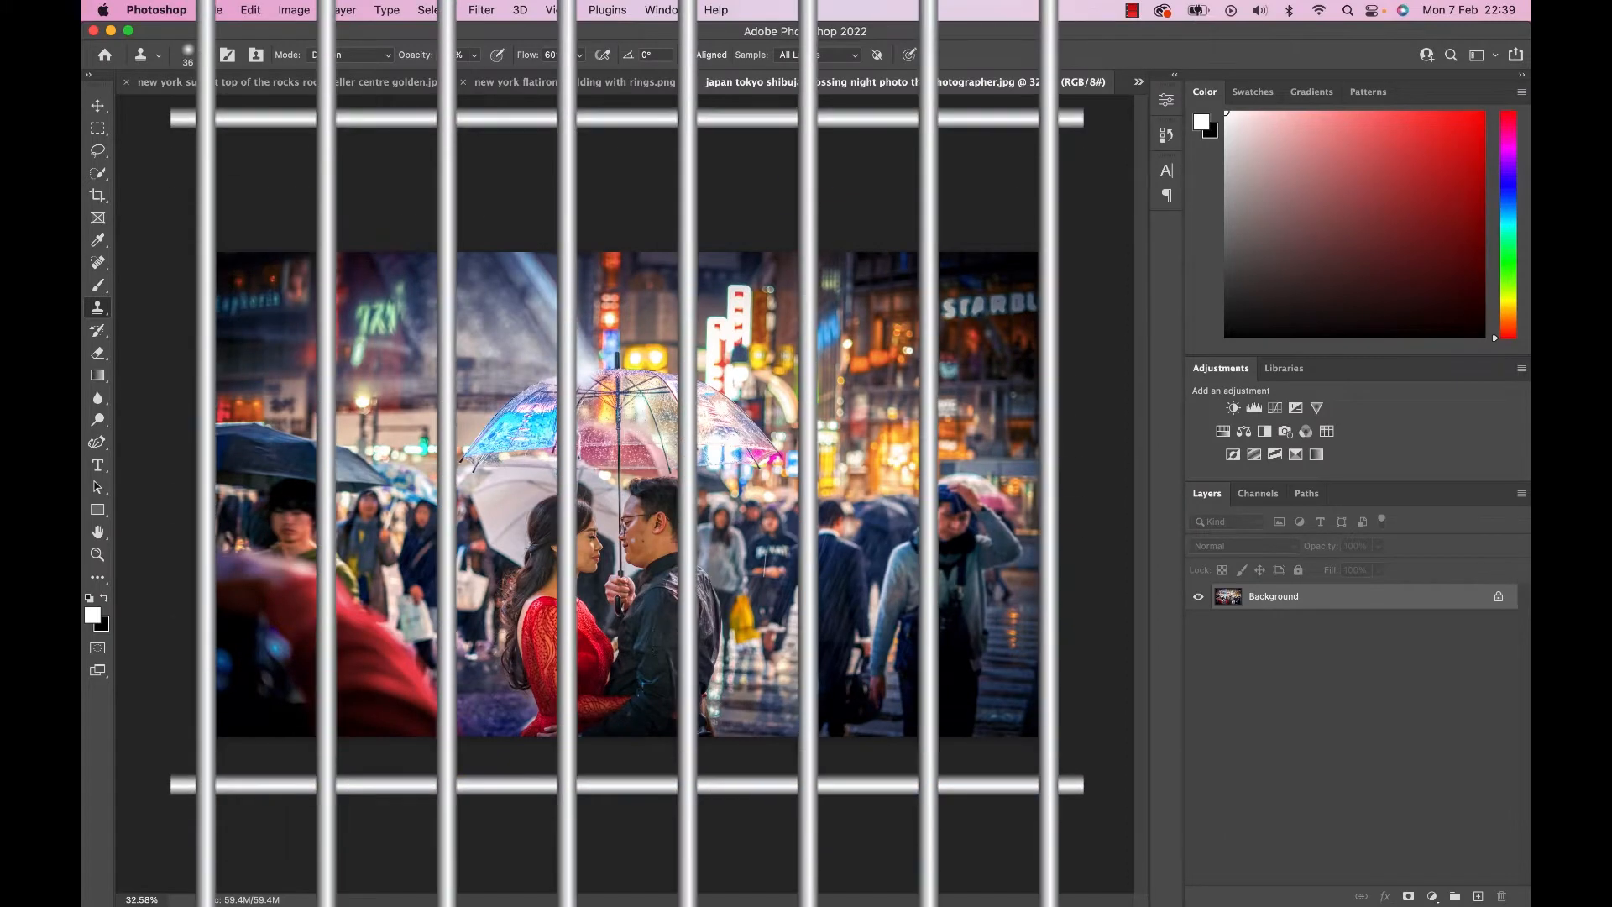
# Enable Overscroll in the Tools preferences and pan the Tokyo crossing photo freely with the Hand tool.
pyautogui.click(97, 530)
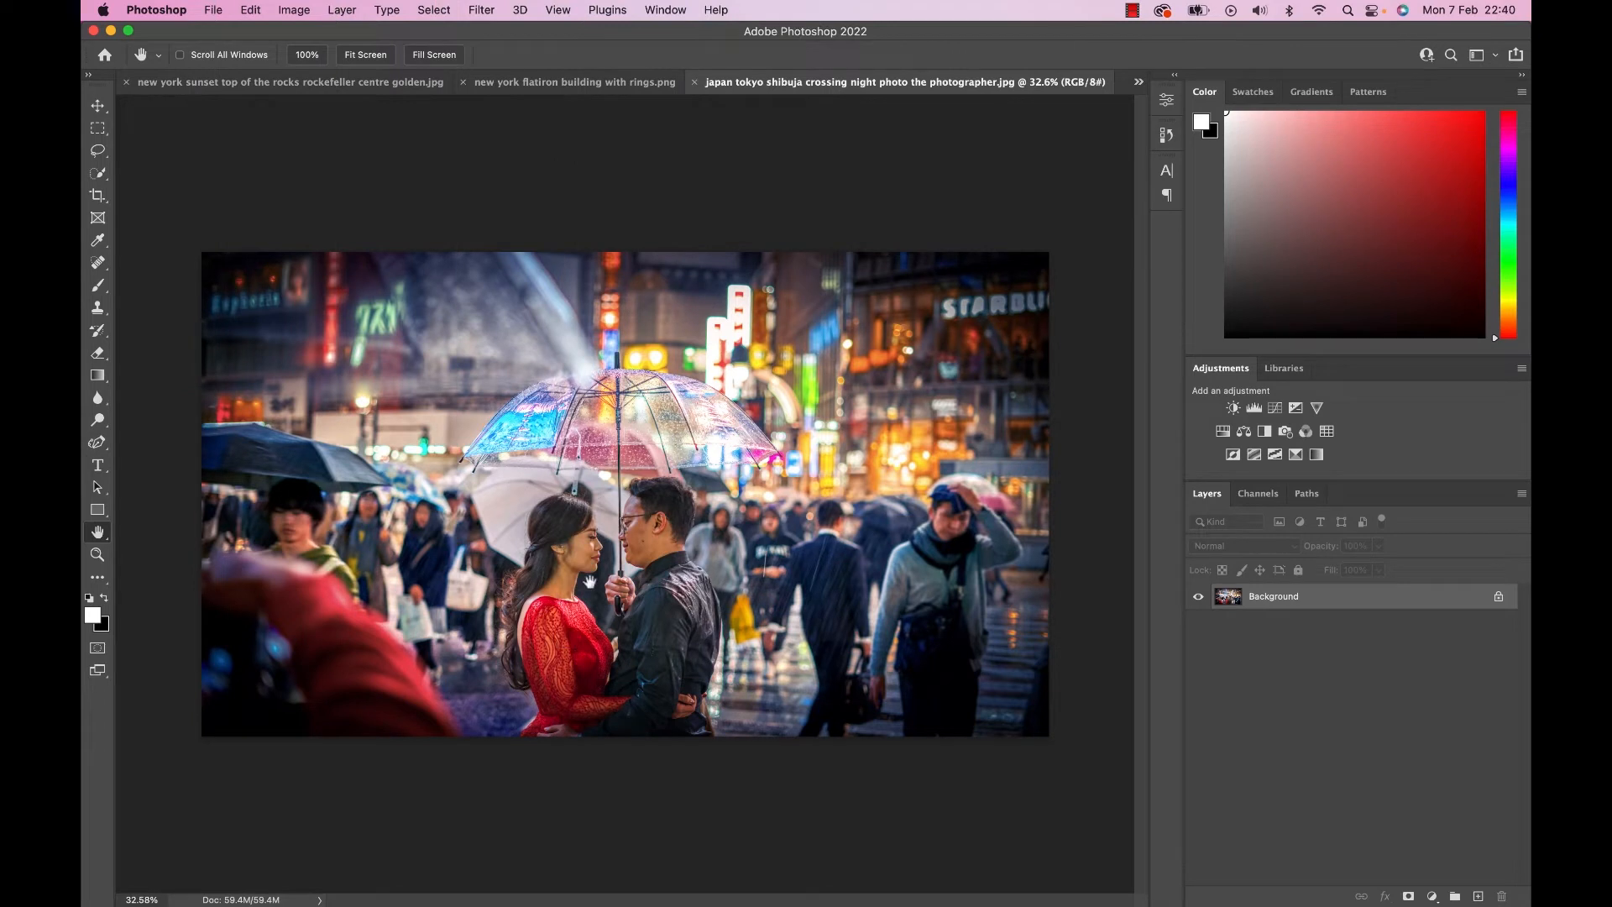
pyautogui.click(156, 9)
pyautogui.moveTo(159, 72)
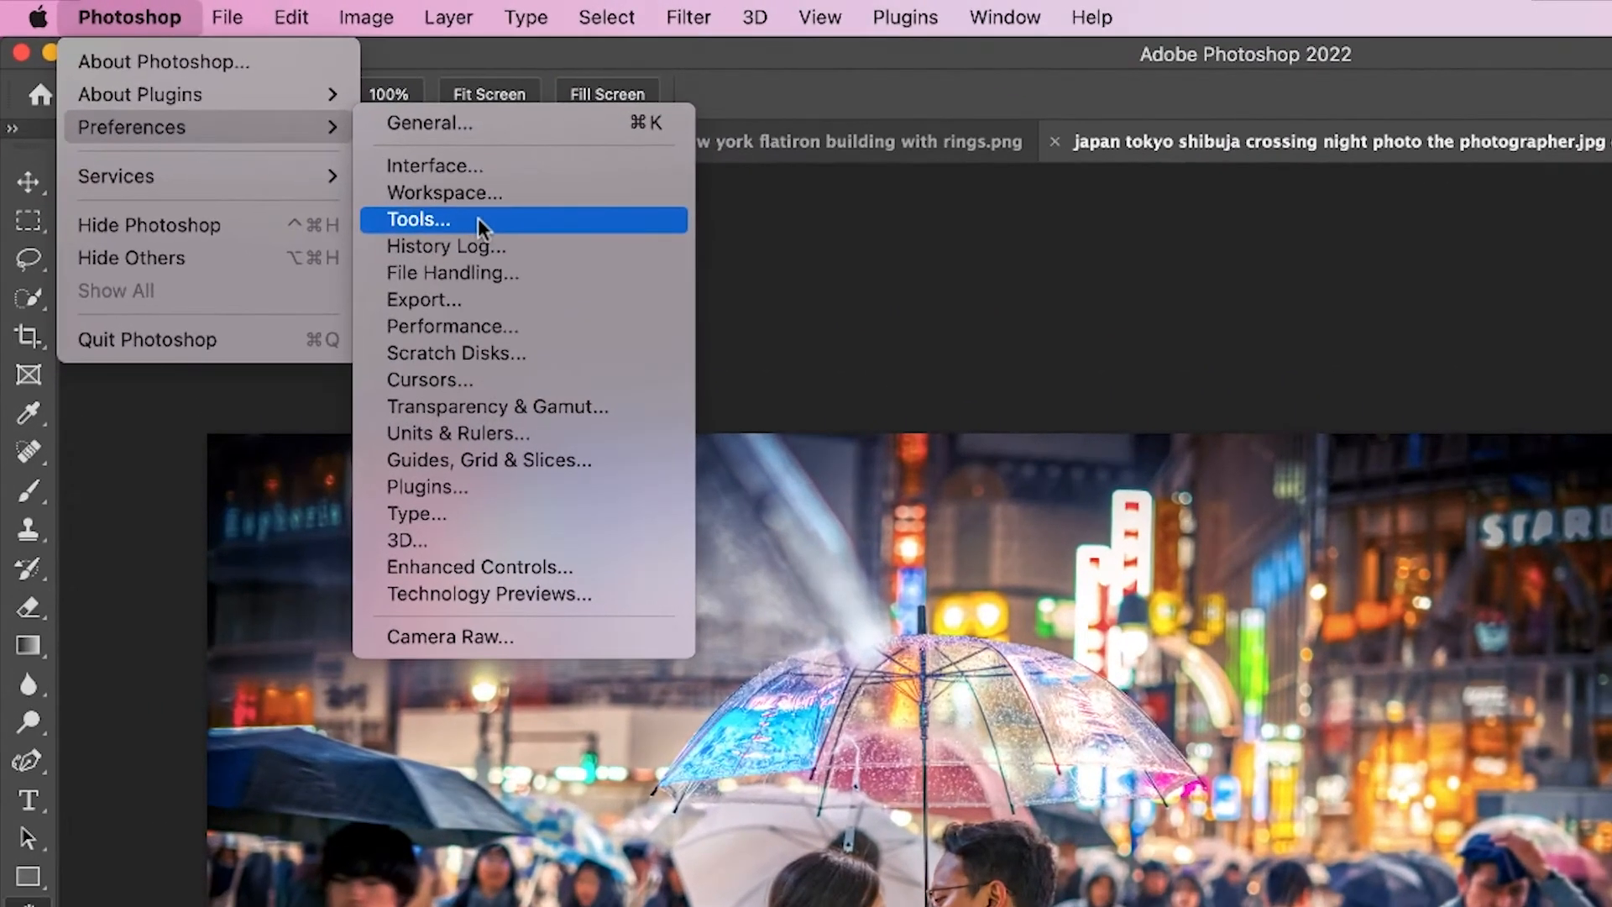
pyautogui.click(365, 130)
pyautogui.click(621, 475)
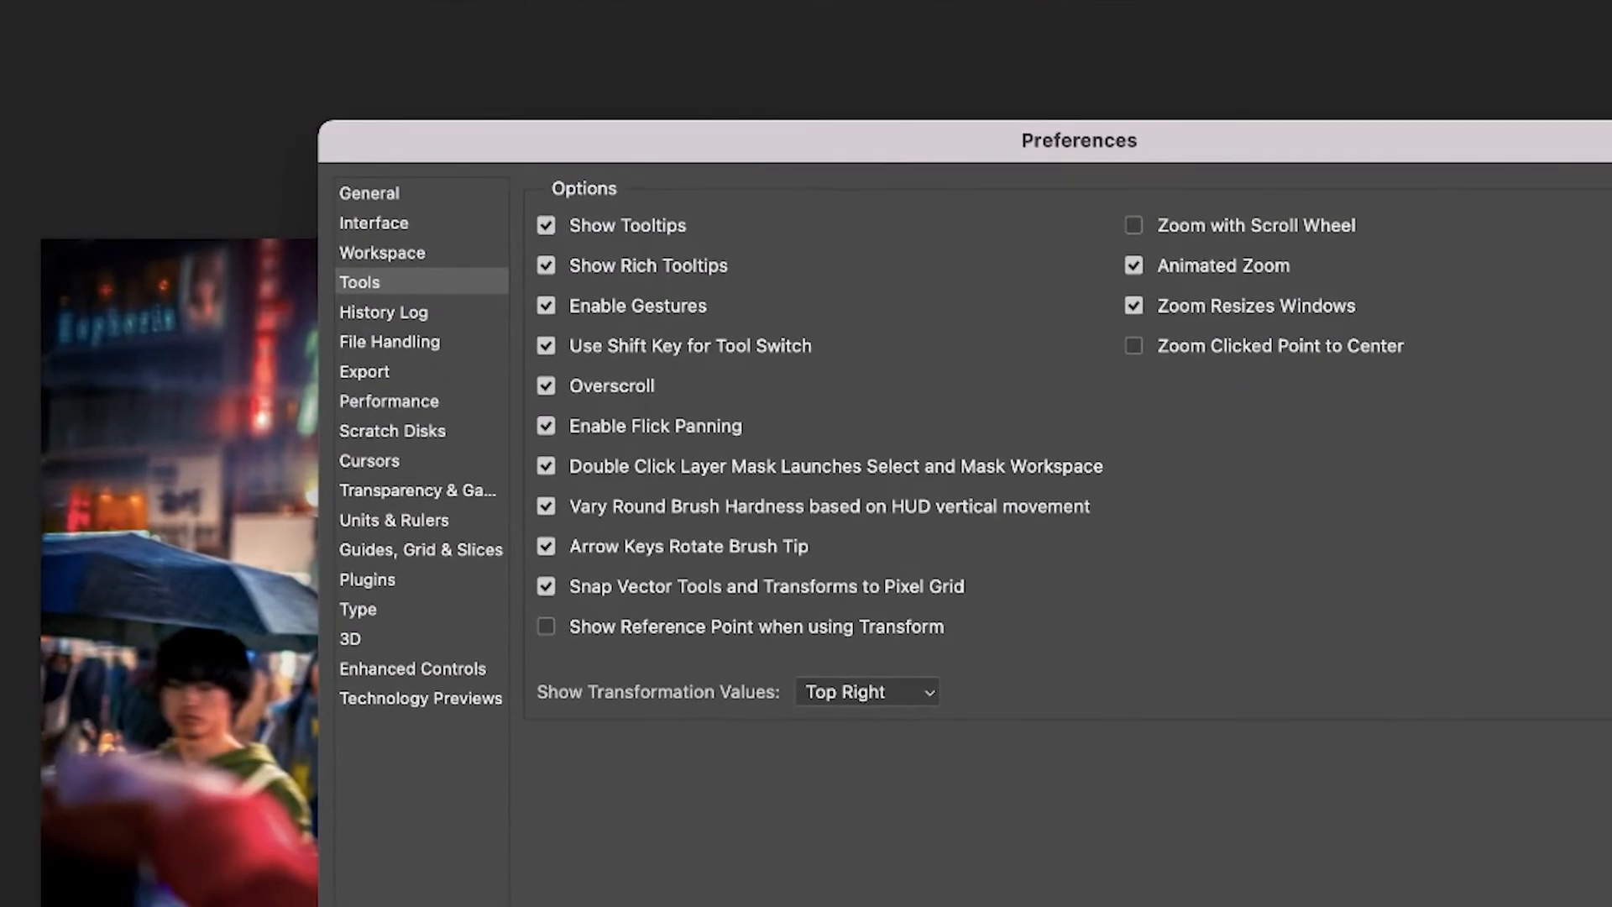
pyautogui.press('Return')
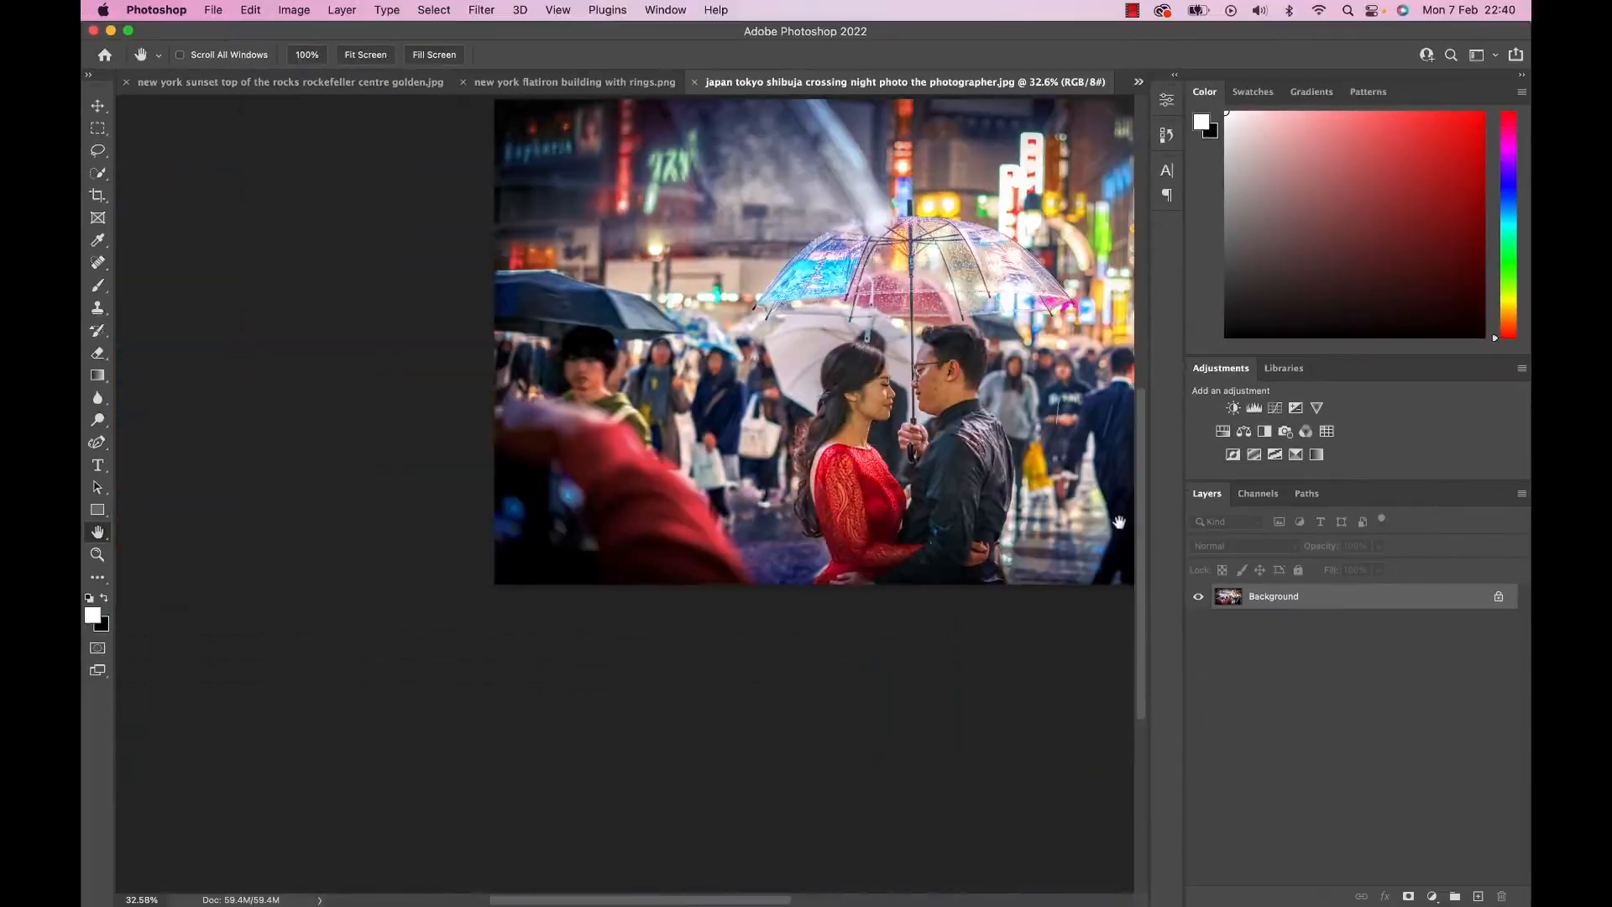
pyautogui.moveTo(1119, 522); pyautogui.dragTo(747, 473)
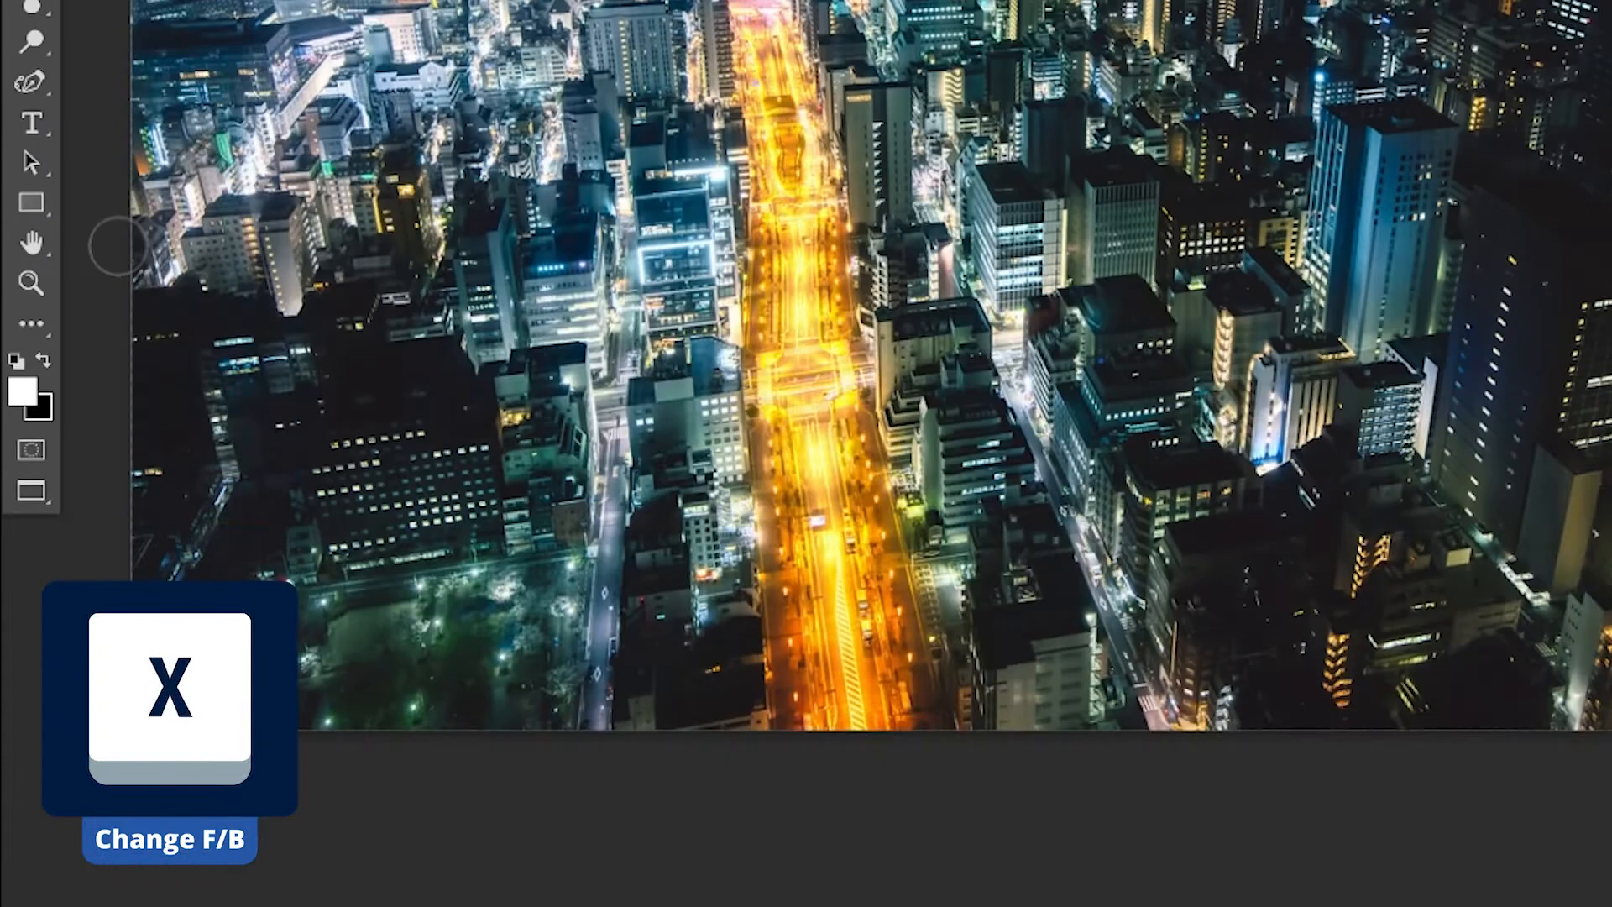
# Swap the foreground and background colours back and forth, and reset them to the default colours.
pyautogui.press('x')
pyautogui.press('x')
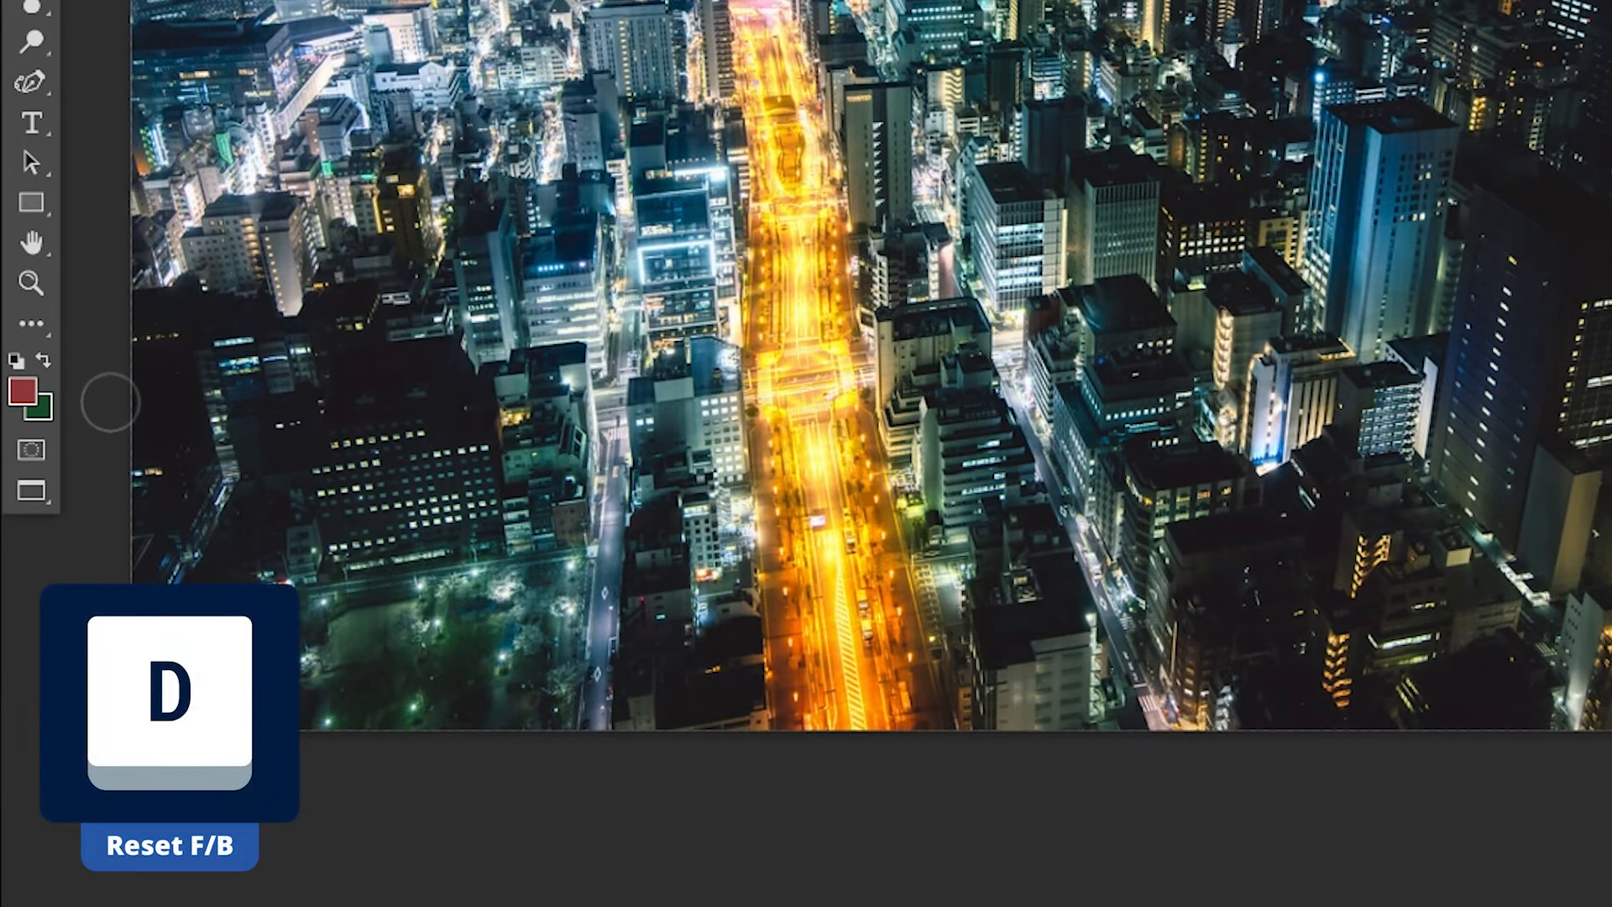
pyautogui.press('d')
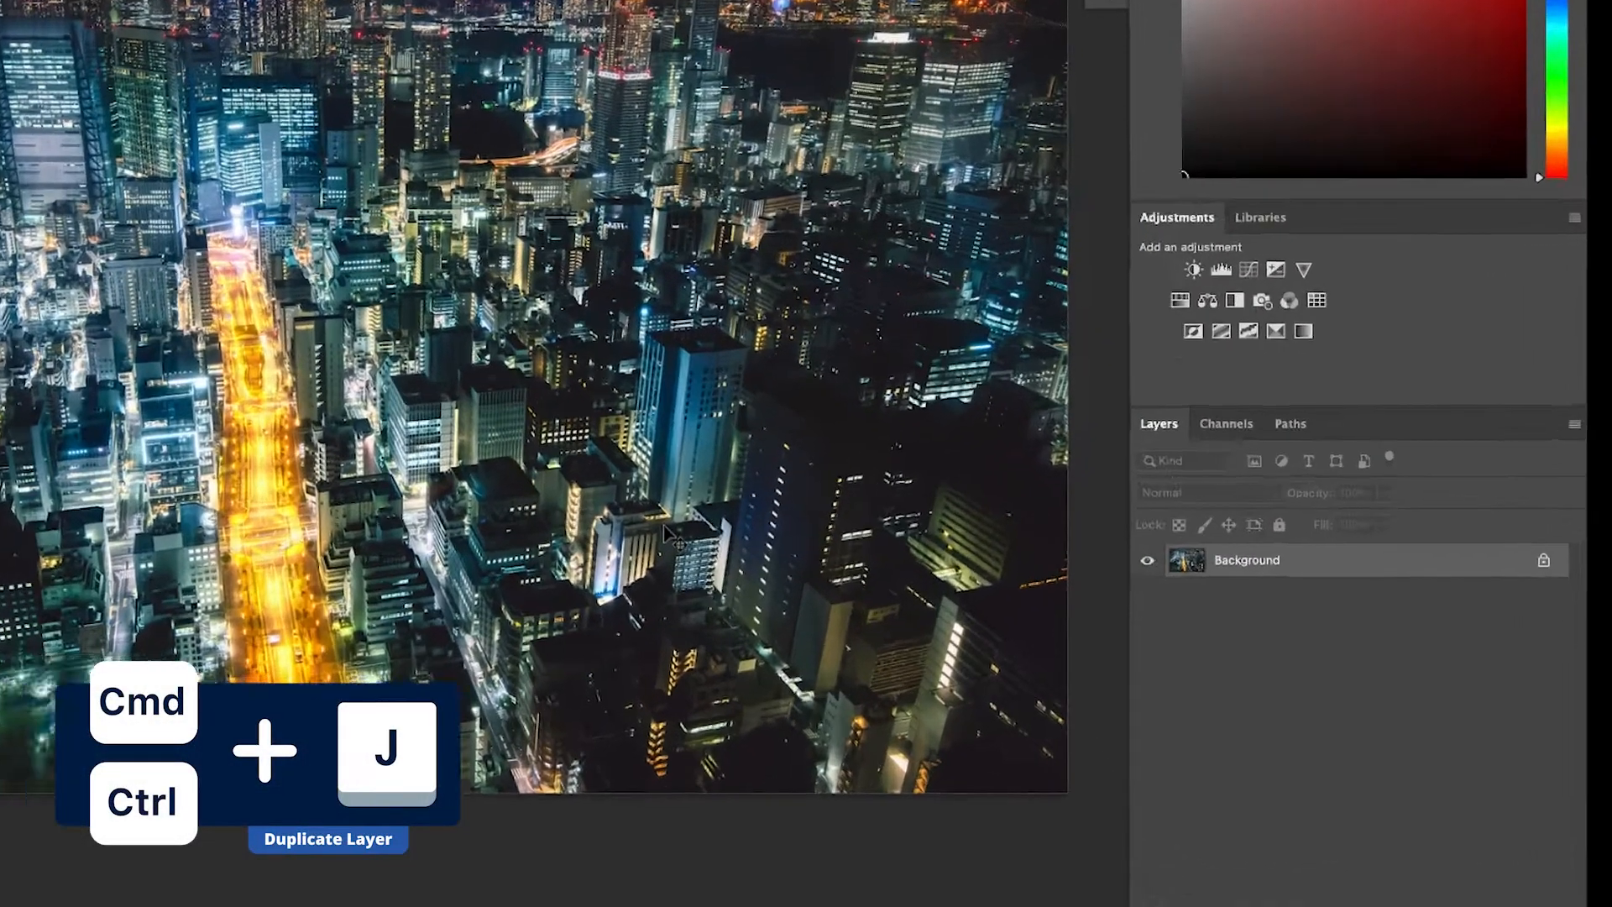
# Duplicate the night city layer twice, and invert the image's colours and back again.
pyautogui.press('super+j')
pyautogui.press('super+j')
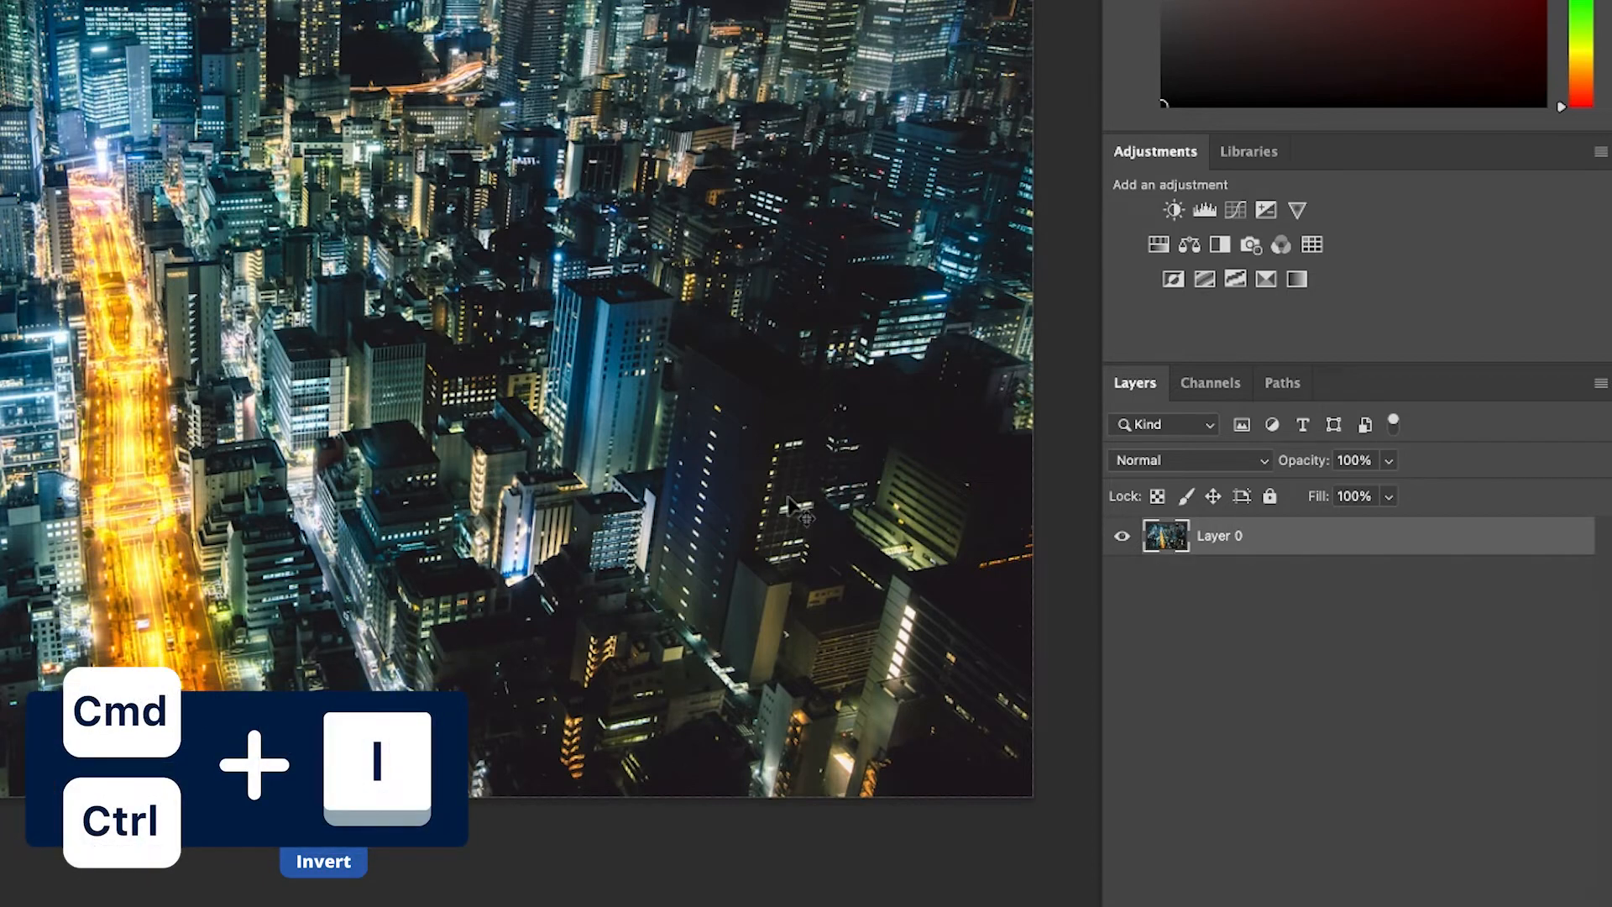
pyautogui.press('super+i')
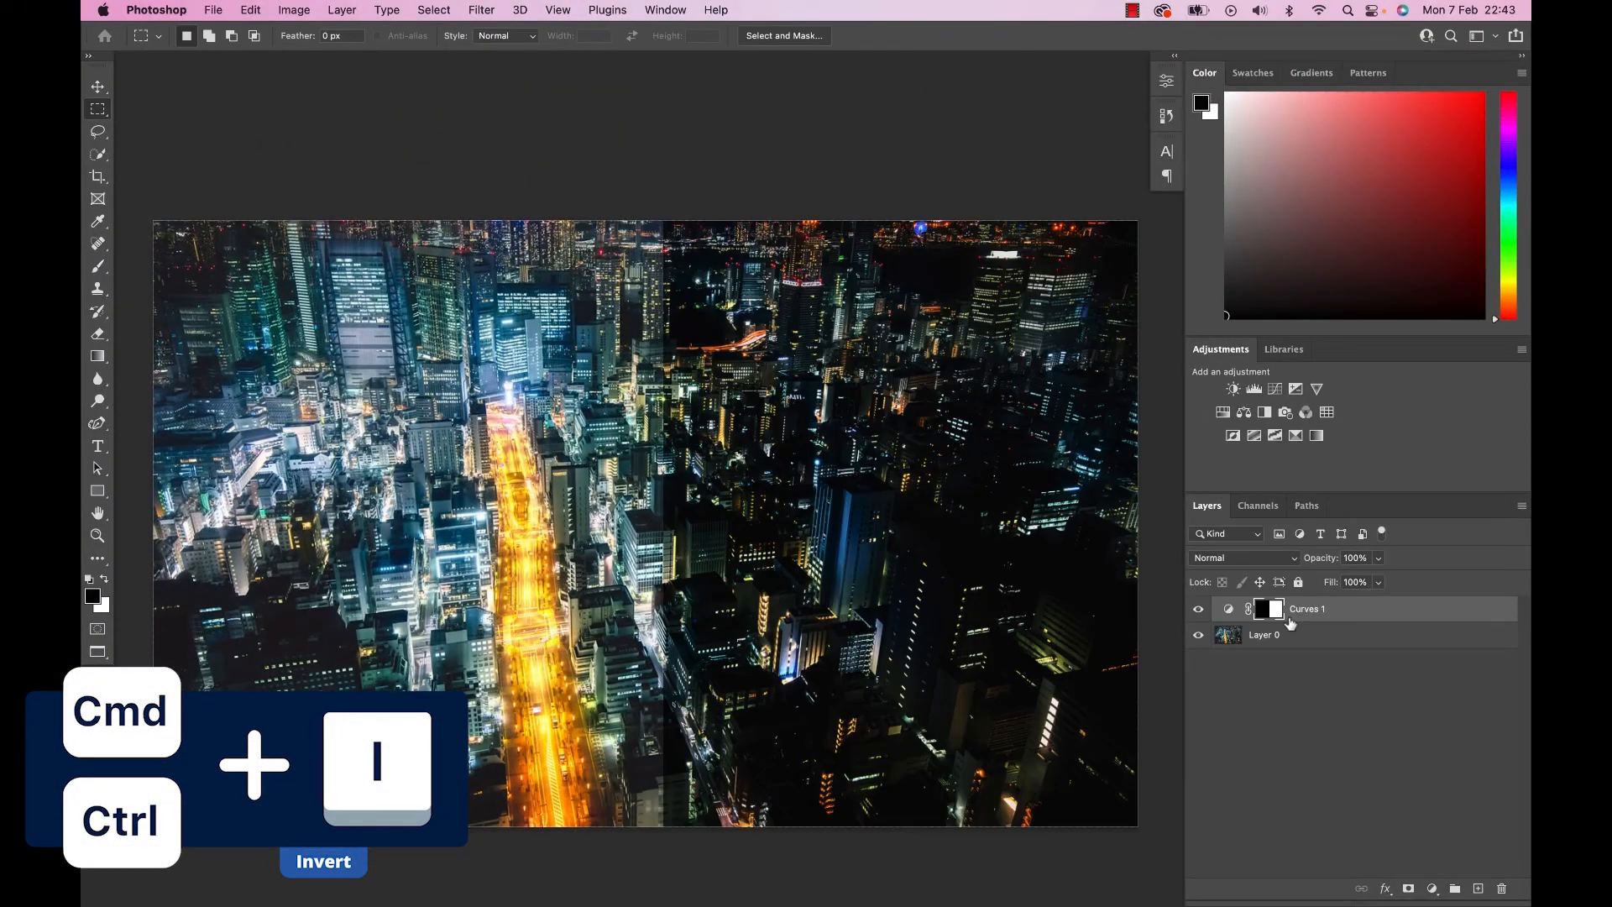
pyautogui.press('super+i')
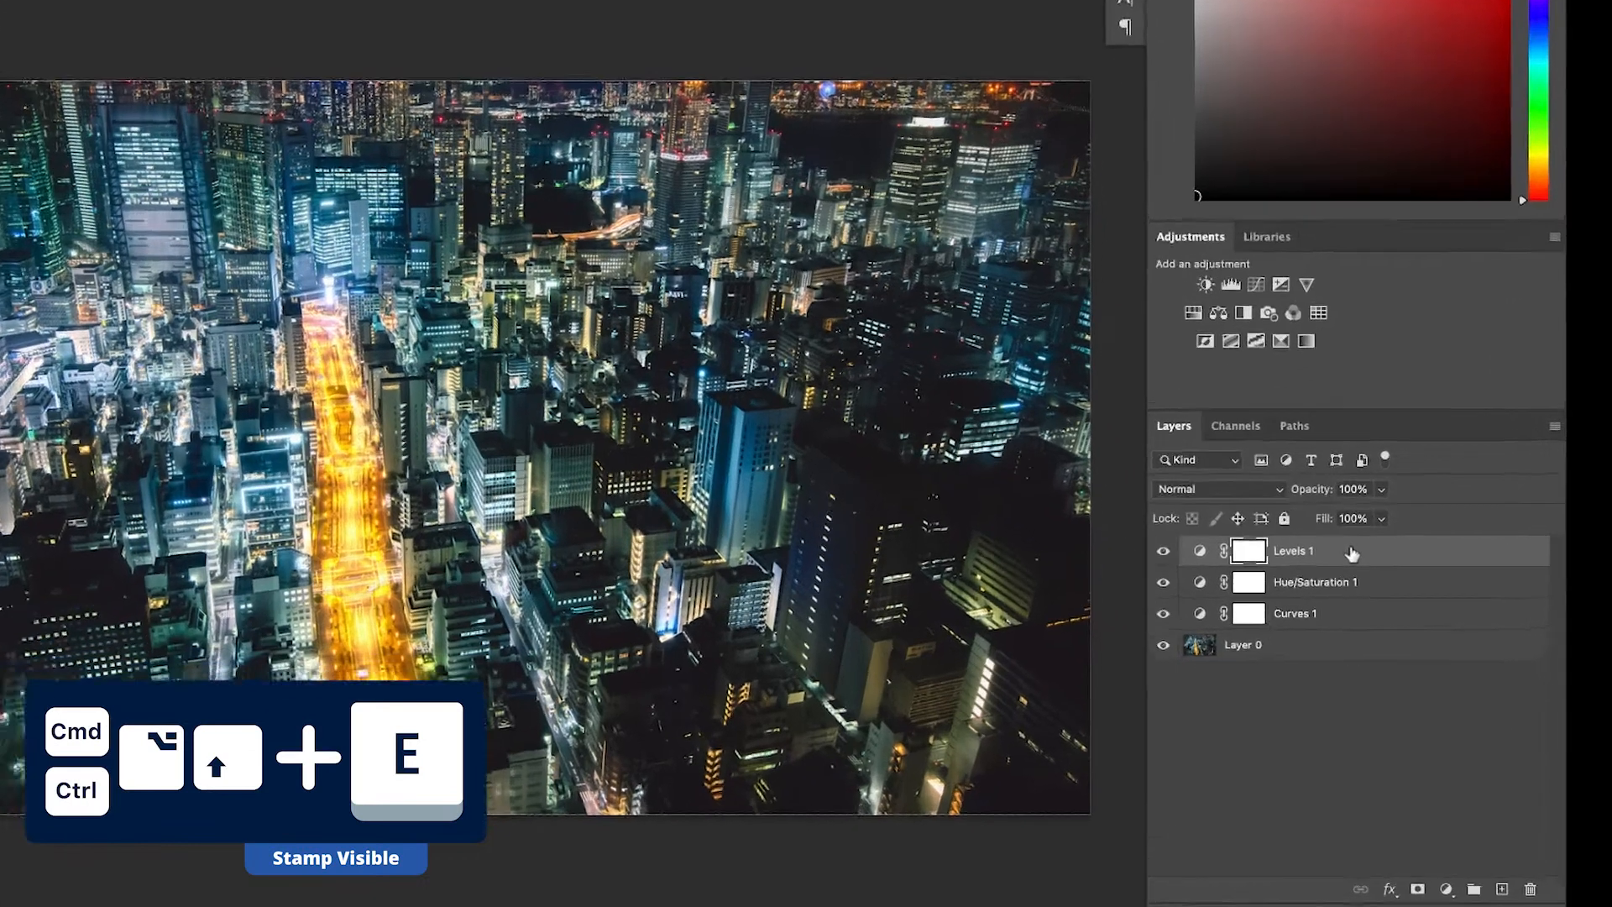
# Stamp all visible layers into a new layer above Levels 1.
pyautogui.press('super+alt+shift+e')
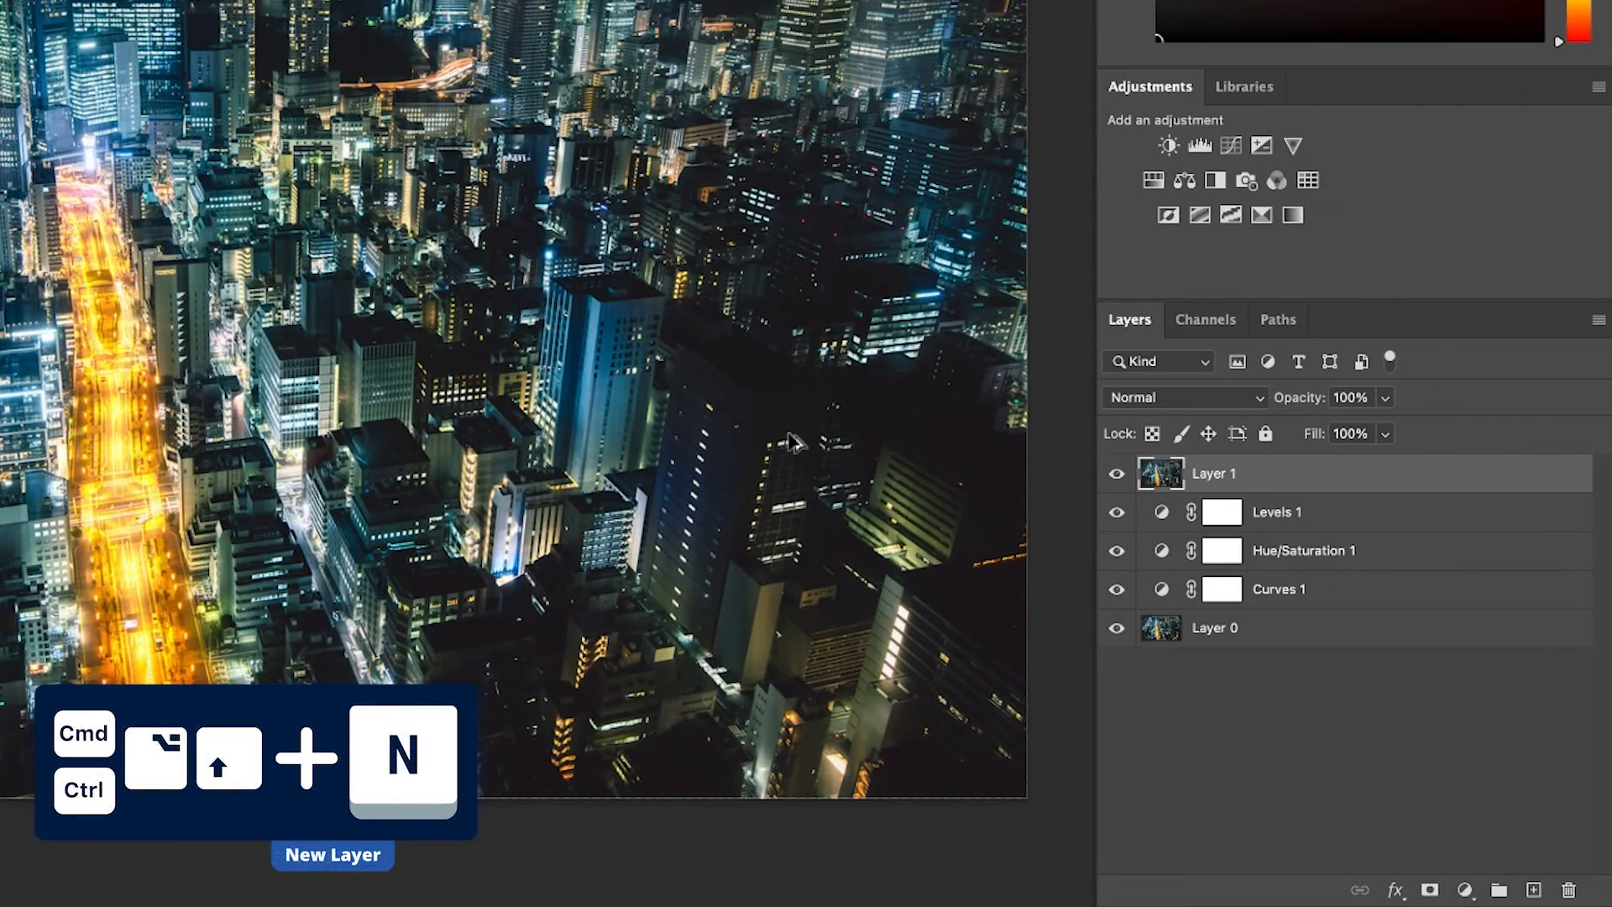
# Add a new empty layer above Layer 1, and switch to the Clone Stamp tool and the Spot Healing Brush.
pyautogui.press('super+alt+shift+n')
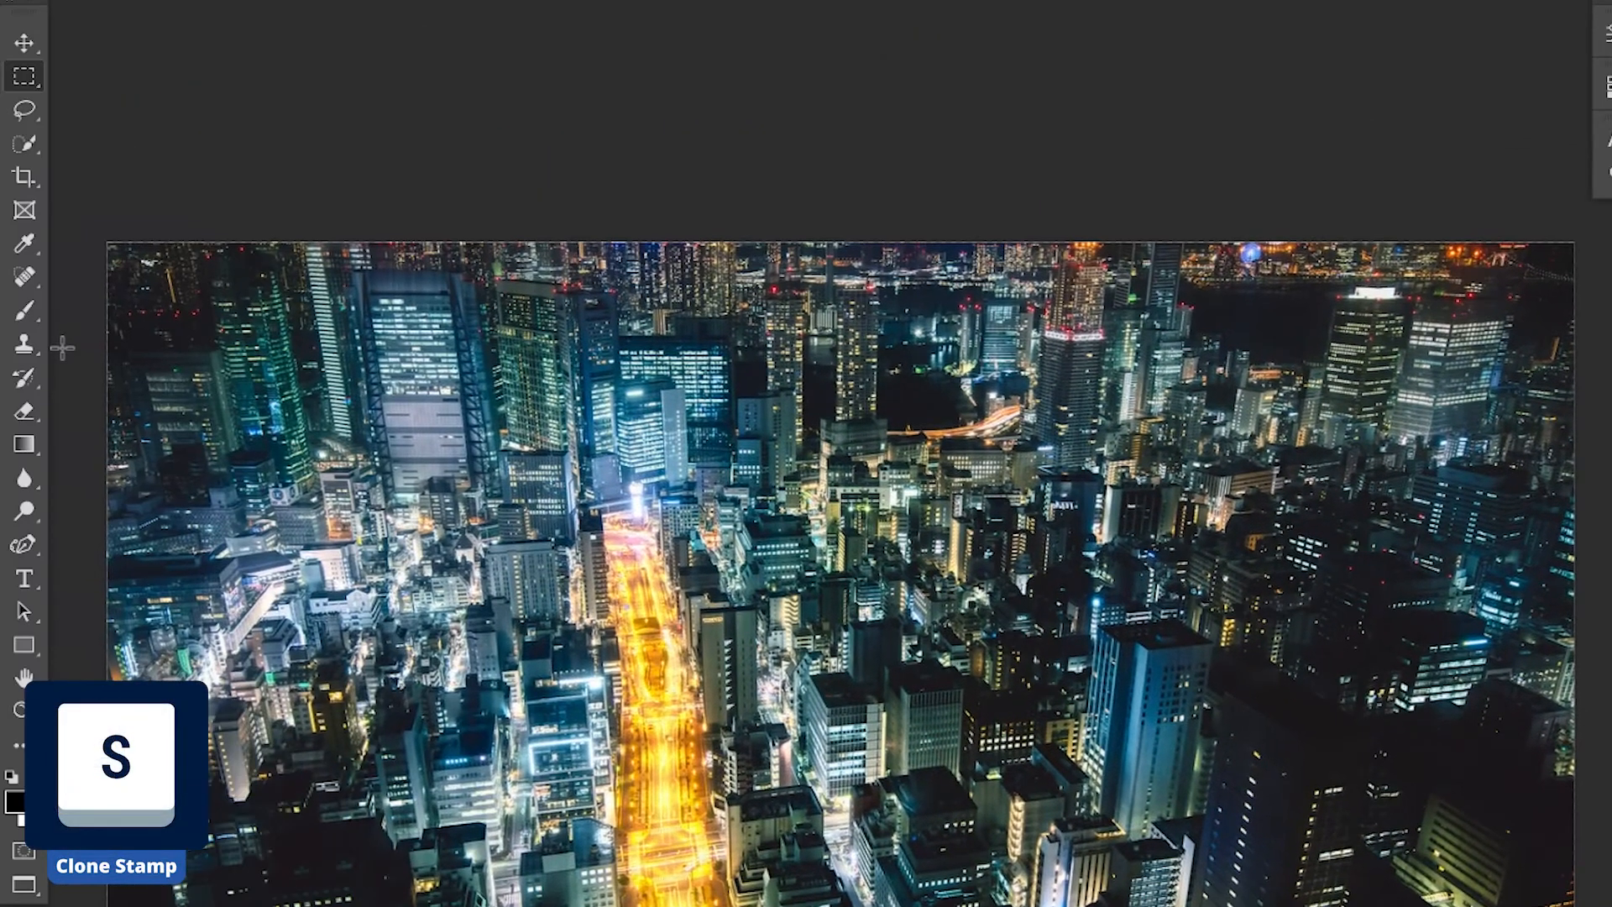
pyautogui.press('s')
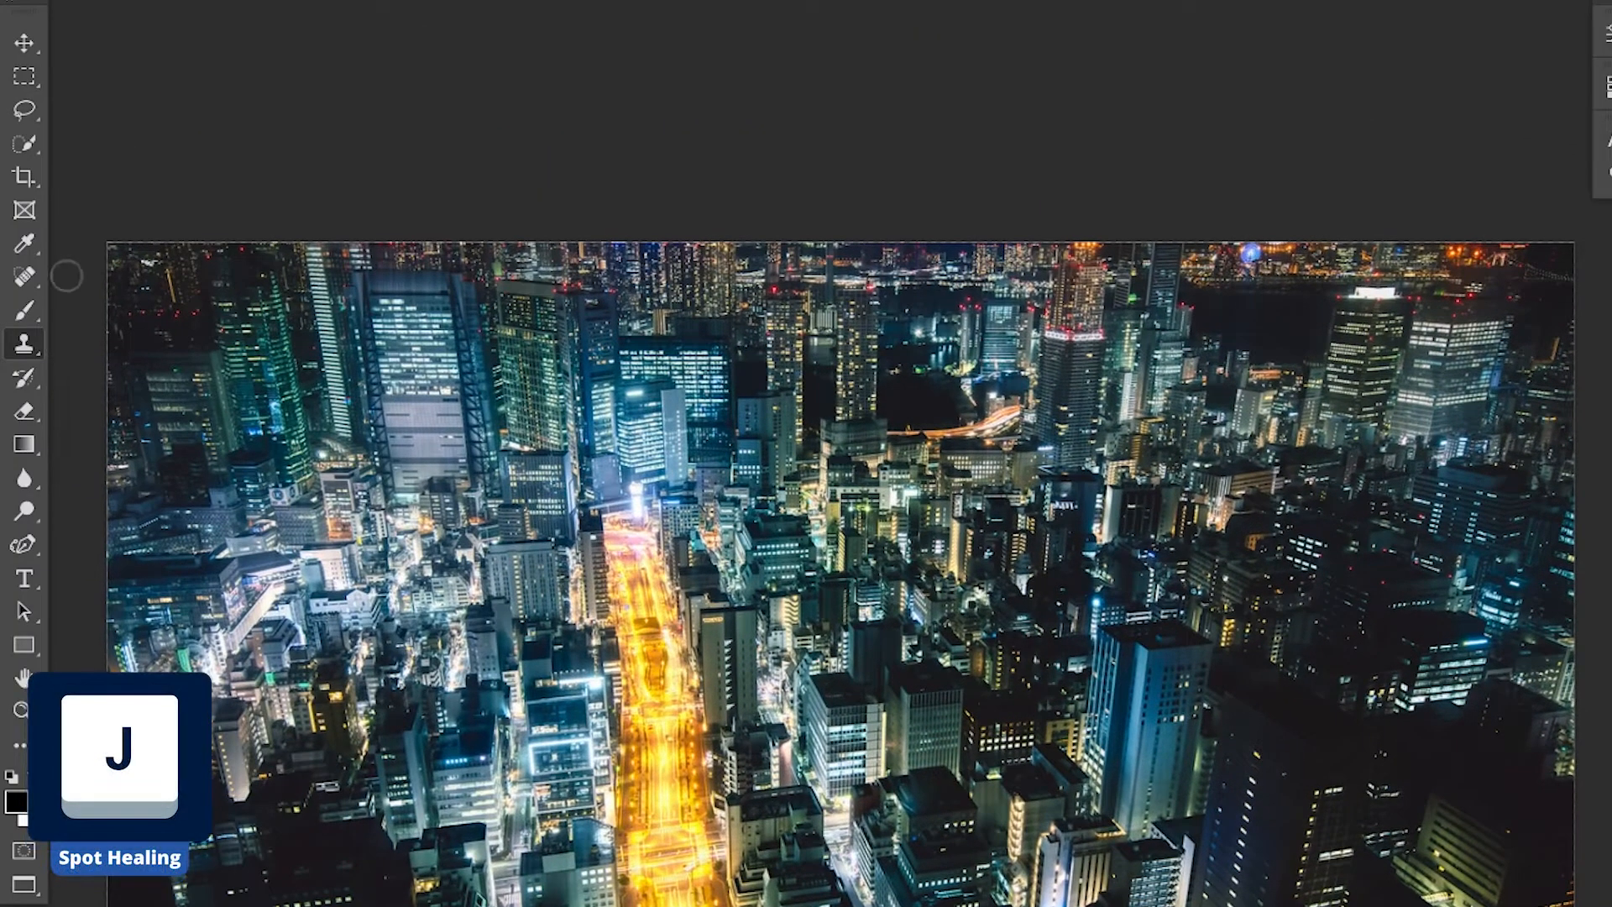
pyautogui.press('j')
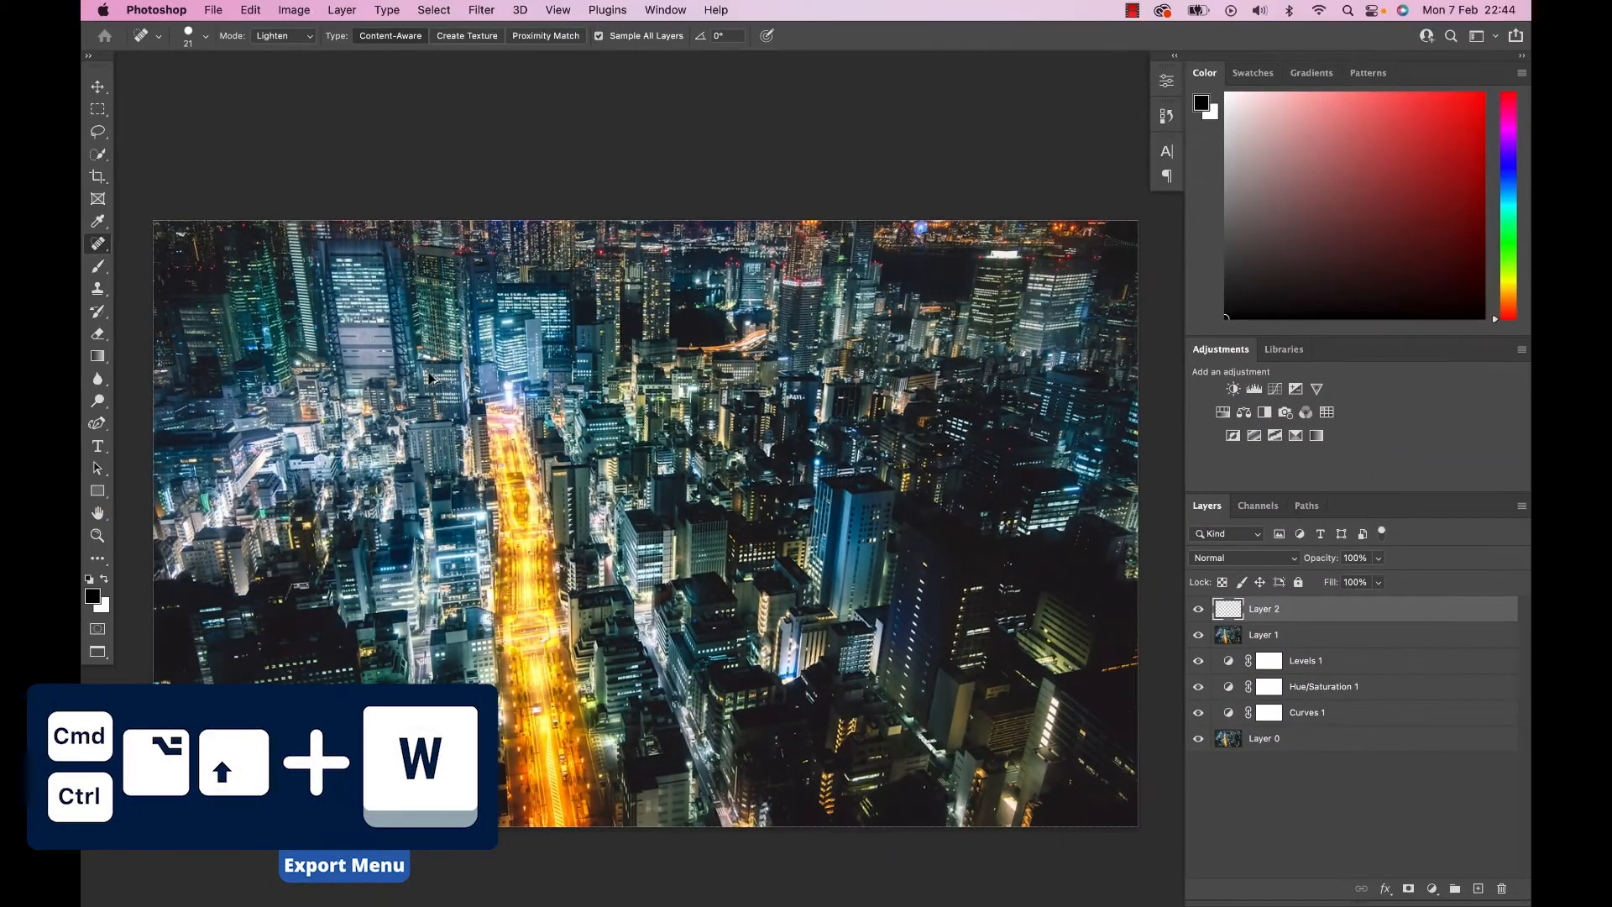
# Open the export dialog for the night city image.
pyautogui.press('super+alt+shift+w')
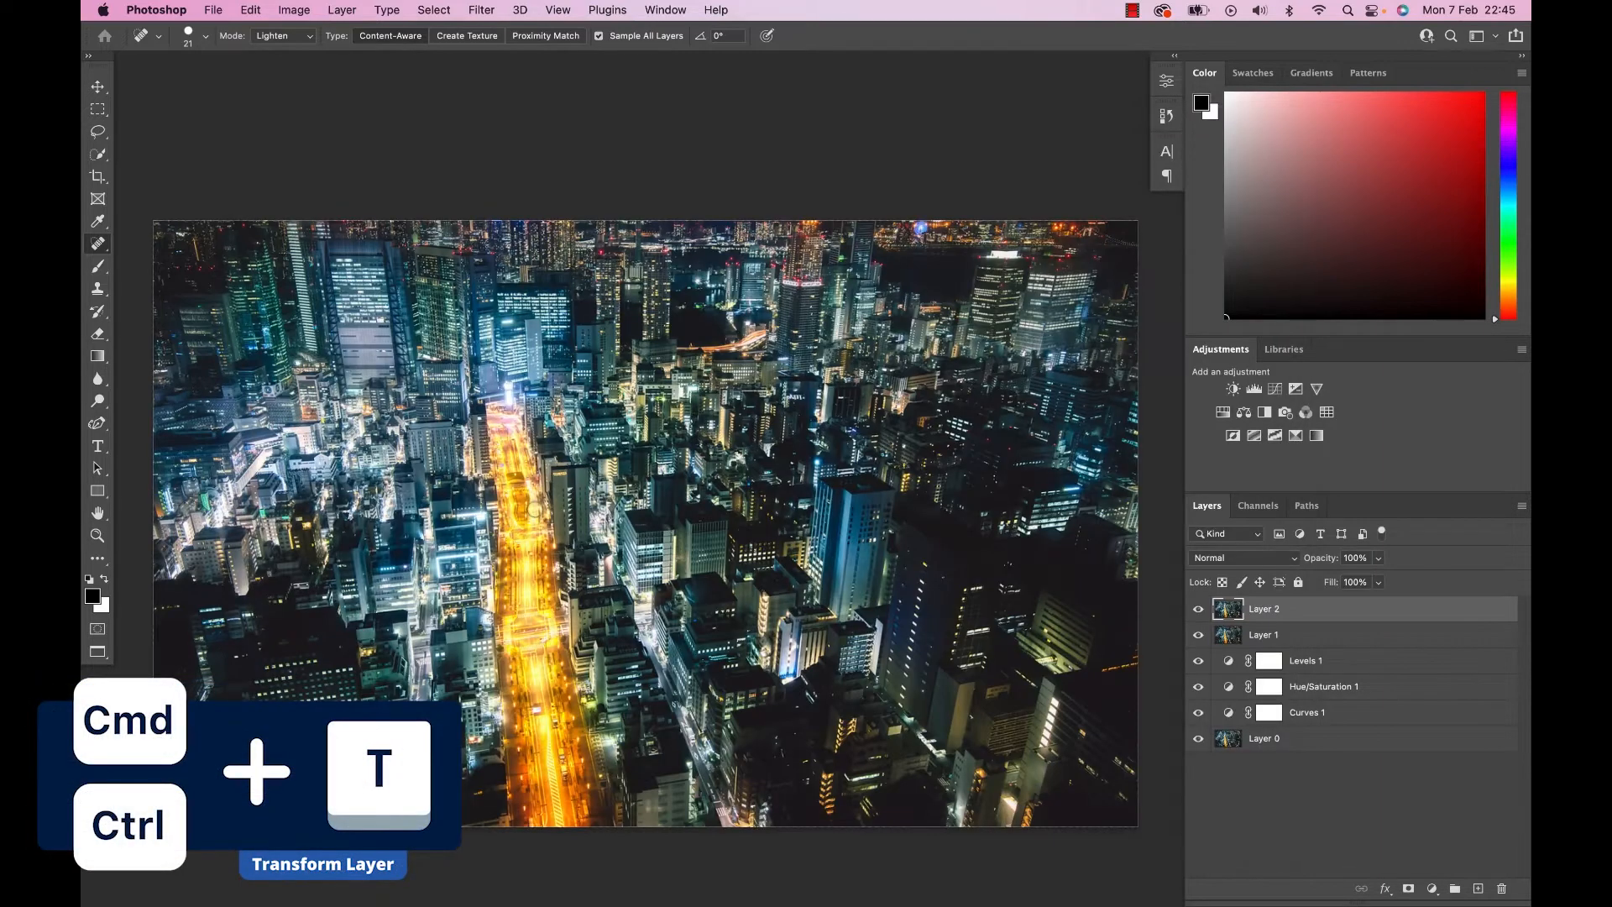
# Free-transform Layer 2, squashing it from its upper edge to a height of about 600 px.
pyautogui.press('super+t')
pyautogui.moveTo(646, 221); pyautogui.dragTo(646, 447)
pyautogui.moveTo(651, 325); pyautogui.dragTo(654, 359)
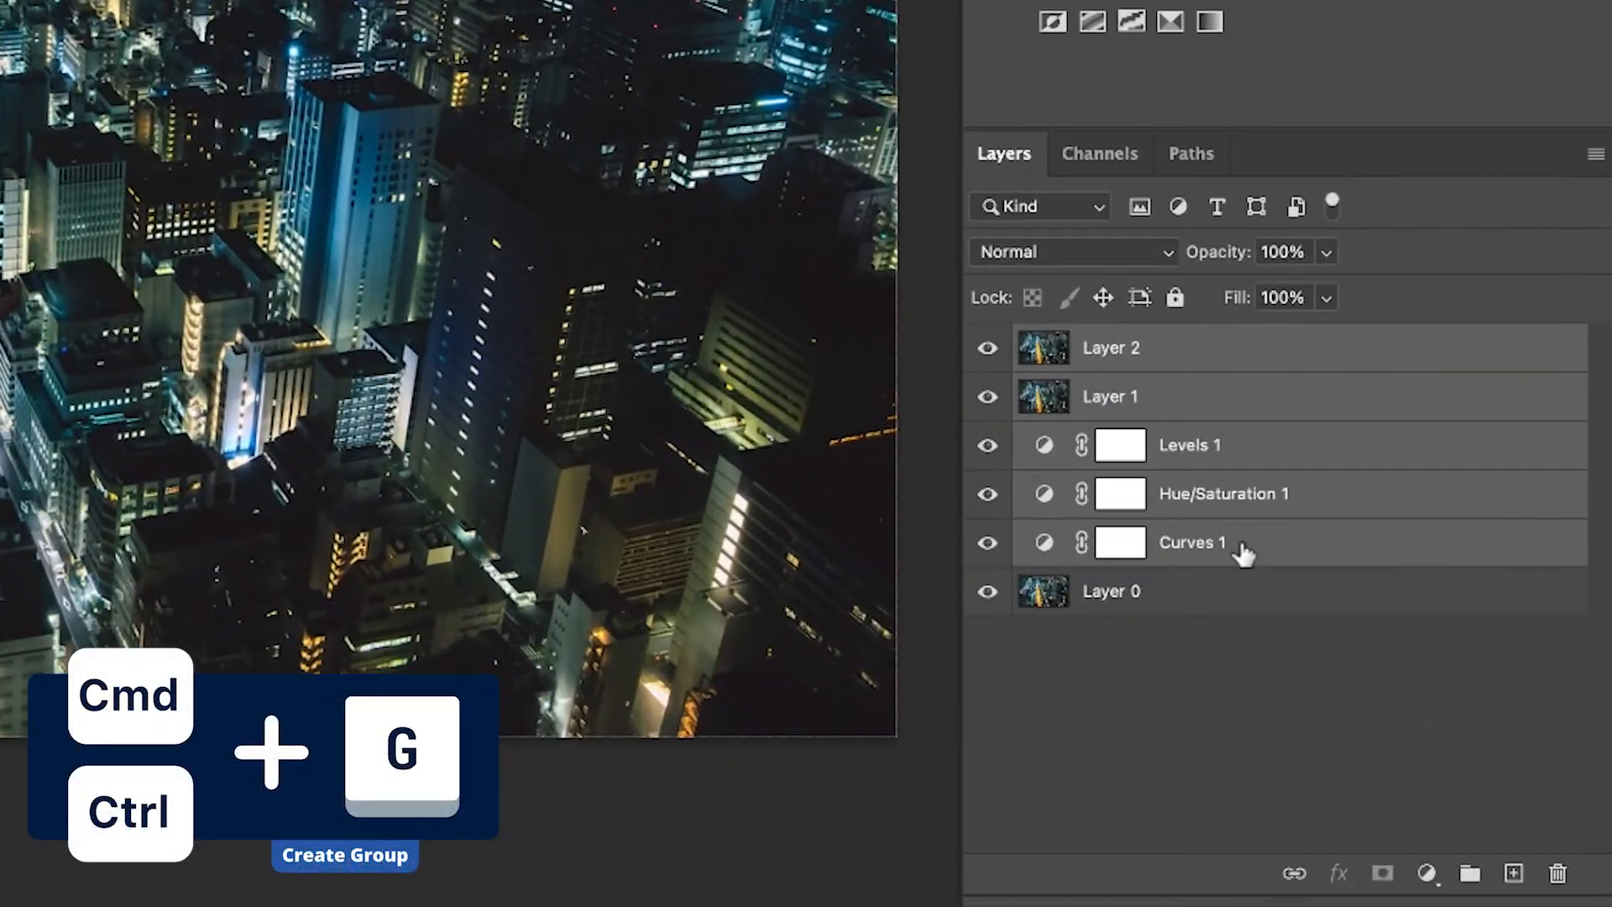
# Group all the layers above Layer 0.
pyautogui.hotkey('ctrl', 'g')
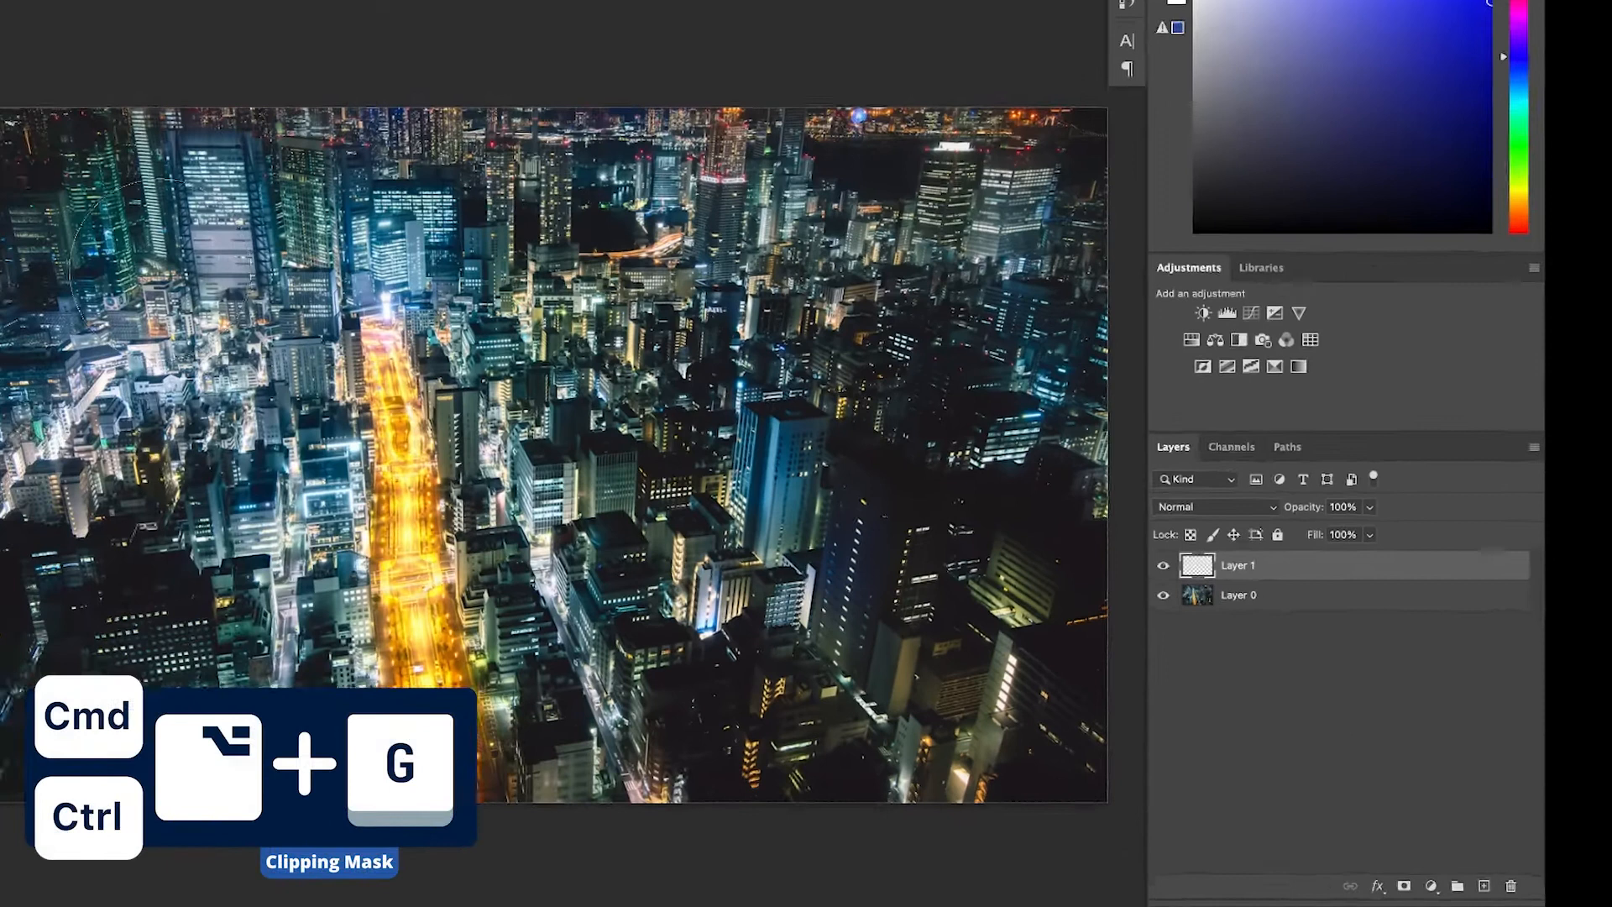
# Paint a broad diagonal blue stroke across the night city on Layer 1 and shift its hue with a clipped Hue/Saturation adjustment.
pyautogui.moveTo(294, 327); pyautogui.dragTo(902, 601)
pyautogui.click(1223, 412)
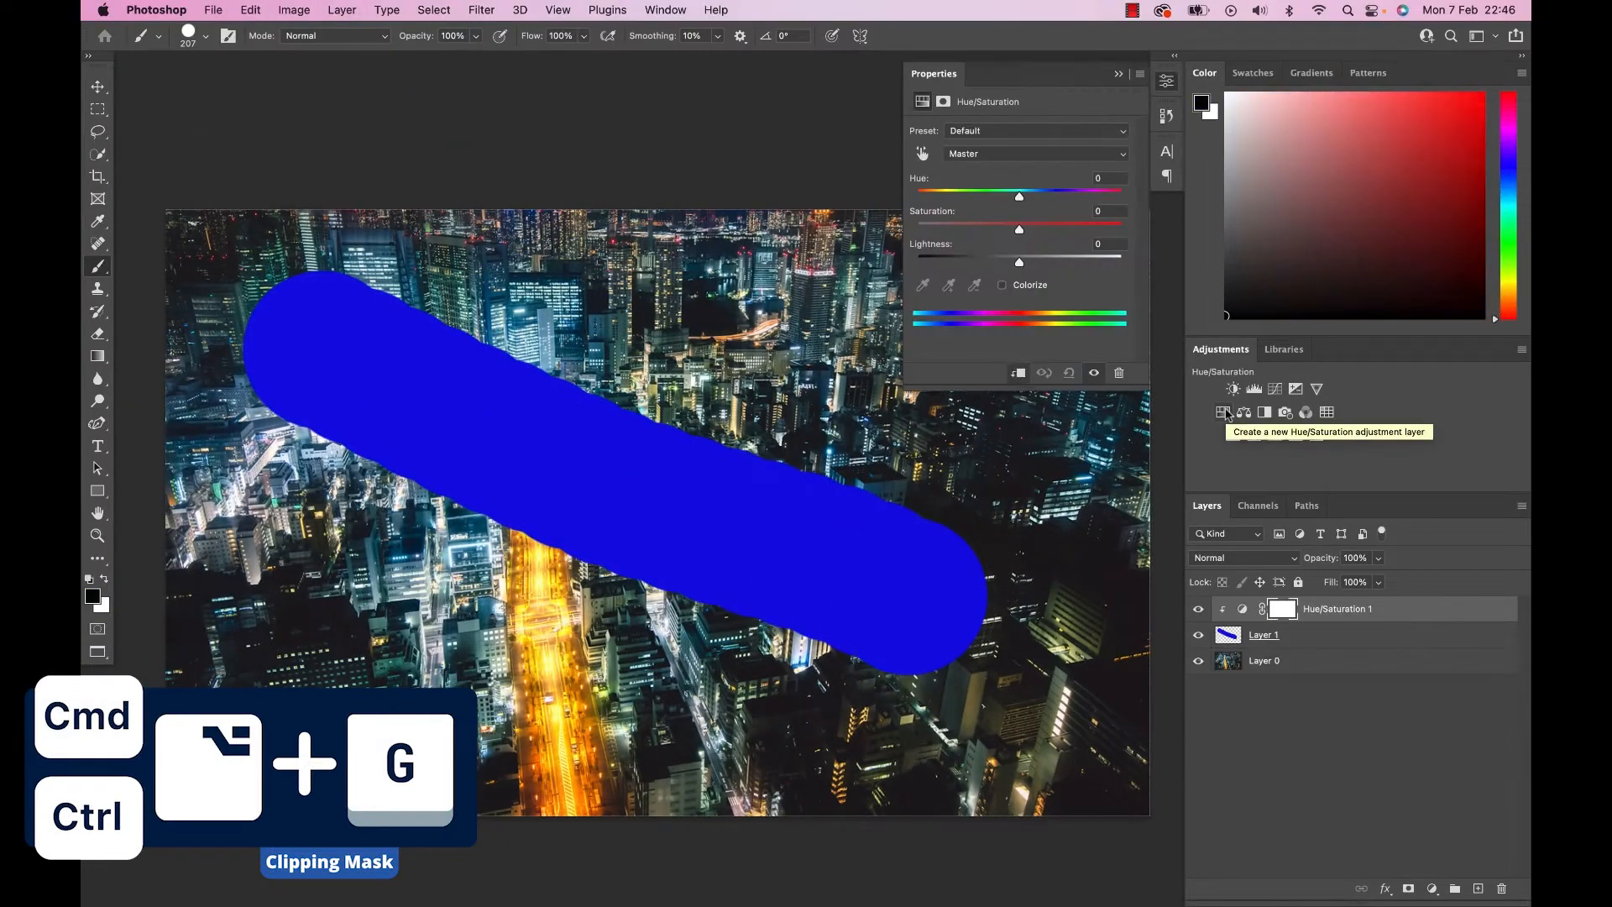
pyautogui.moveTo(1018, 195)
pyautogui.mouseDown()
pyautogui.moveTo(944, 198)
pyautogui.moveTo(1148, 209)
pyautogui.moveTo(952, 204)
pyautogui.mouseUp()
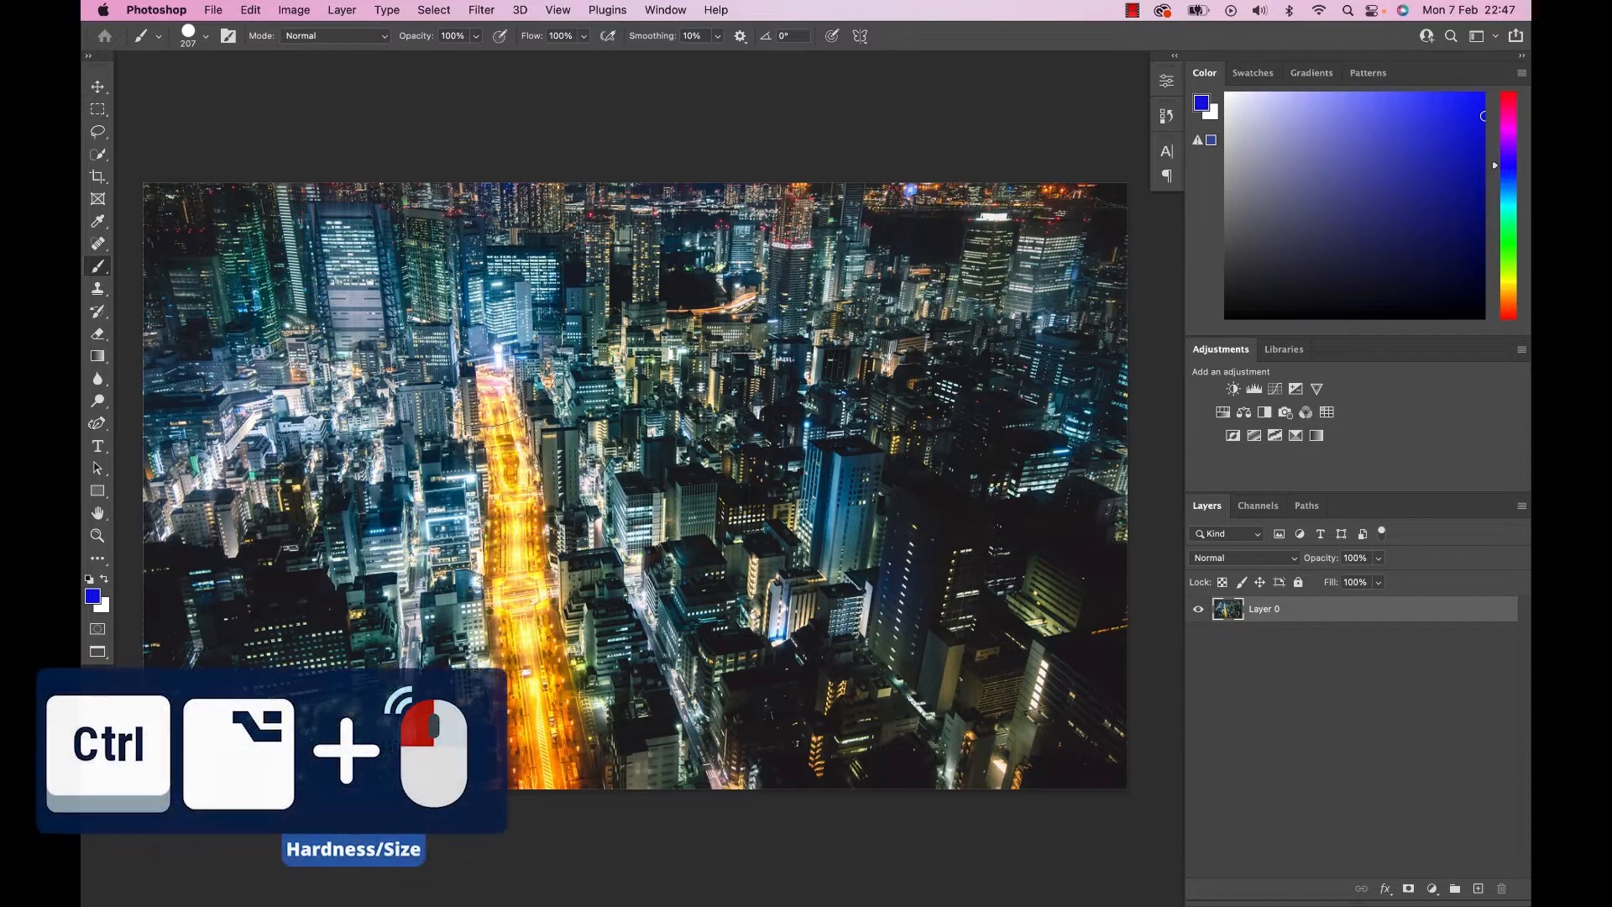
# Adjust the brush's size and hardness directly on the canvas, and set its opacity to 10% and then 20%.
pyautogui.moveTo(492, 347); pyautogui.dragTo(594, 353)
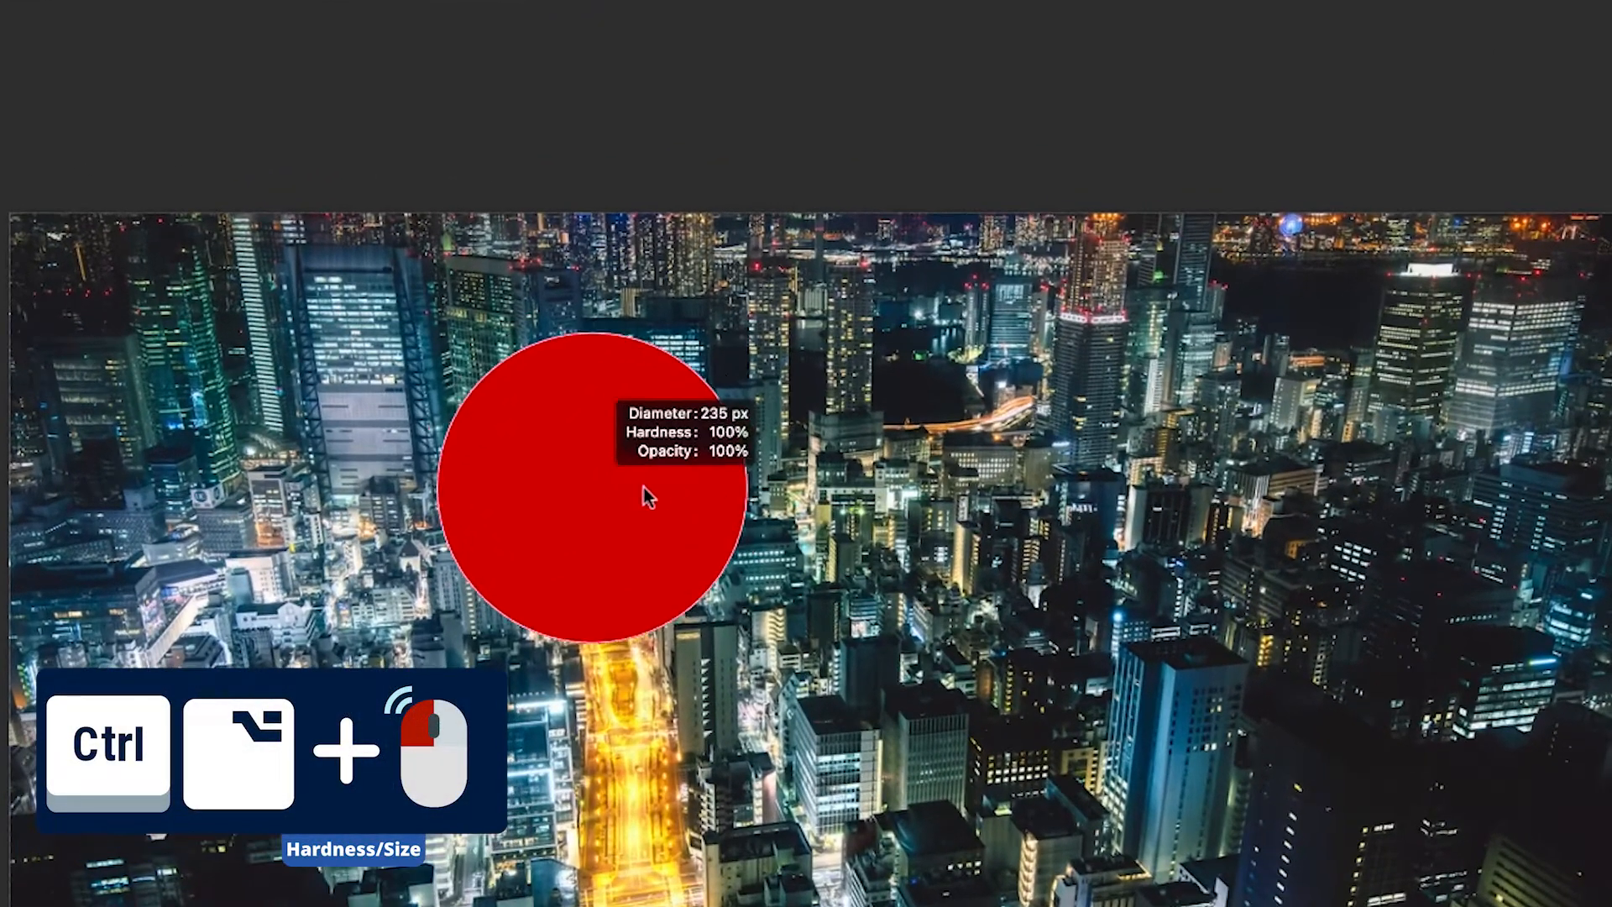
pyautogui.moveTo(762, 490)
pyautogui.mouseDown()
pyautogui.moveTo(576, 491)
pyautogui.moveTo(759, 491)
pyautogui.moveTo(581, 474)
pyautogui.mouseUp()
pyautogui.moveTo(590, 603); pyautogui.dragTo(593, 309)
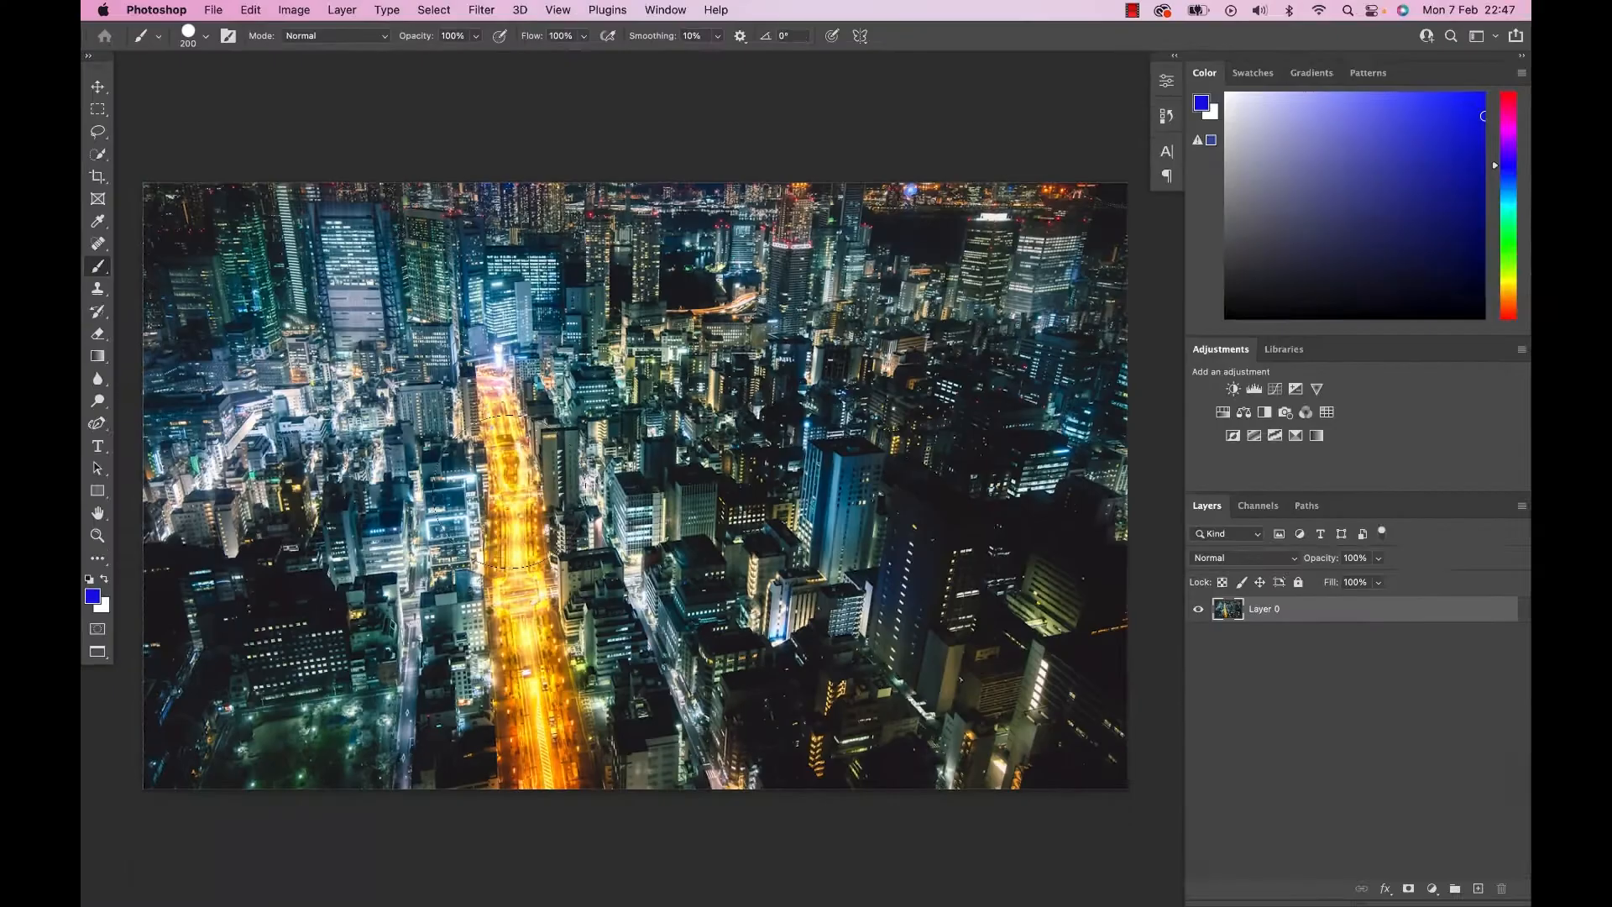
pyautogui.press('1')
pyautogui.press('2')
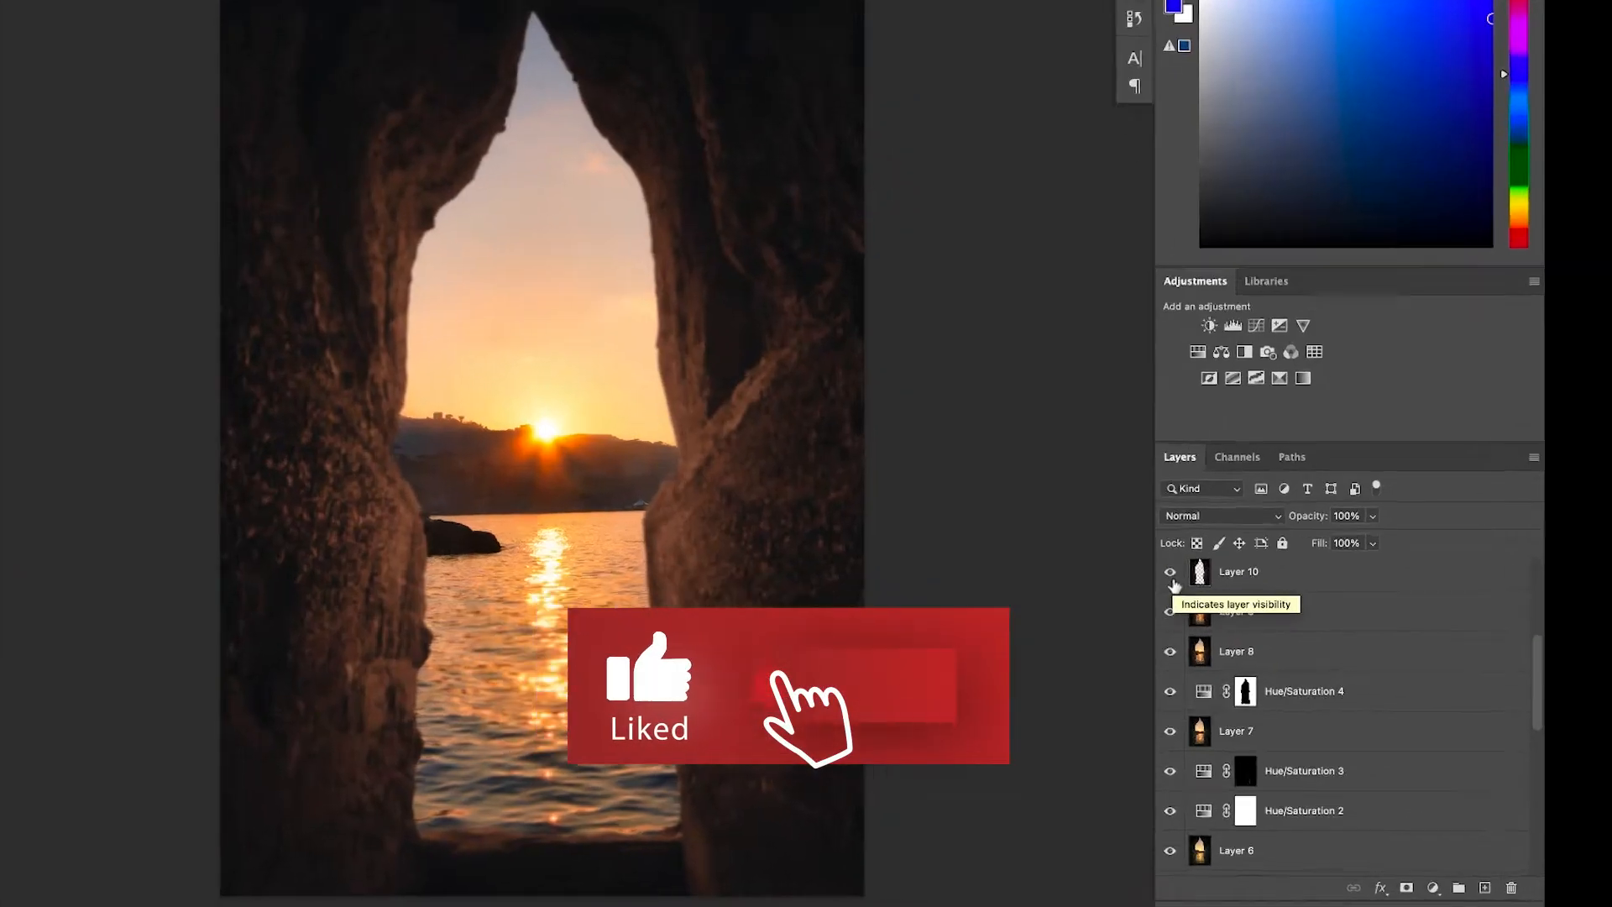
# Hide the layers of the sea cave photo one by one, from Layer 10 downwards.
pyautogui.click(1200, 613)
pyautogui.click(1047, 475)
pyautogui.click(1047, 534)
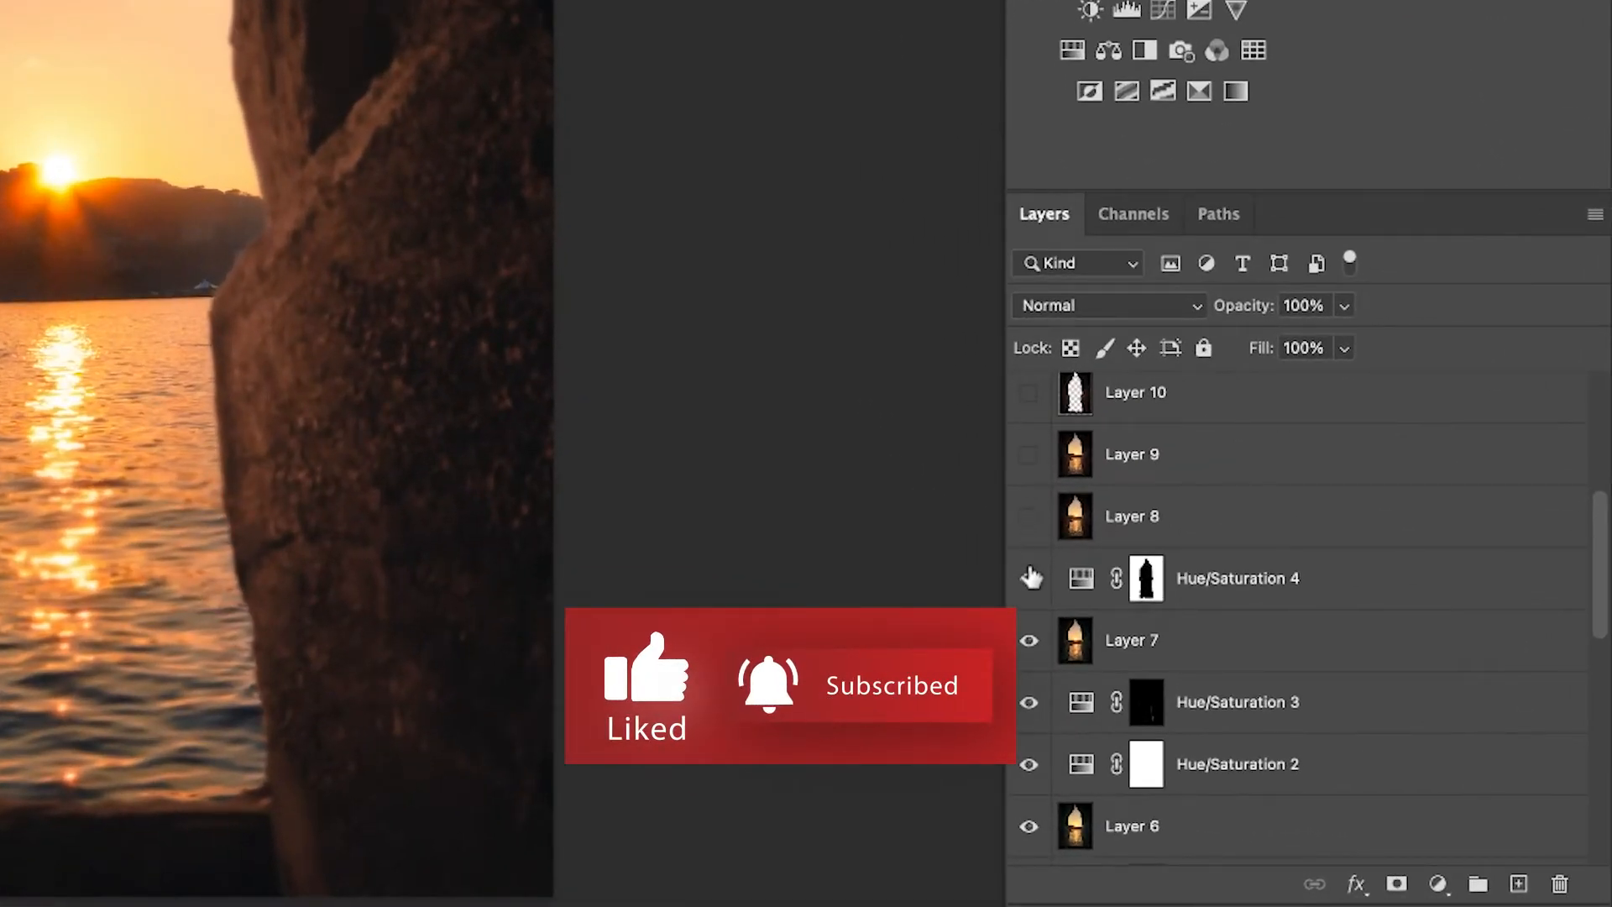
pyautogui.click(1030, 576)
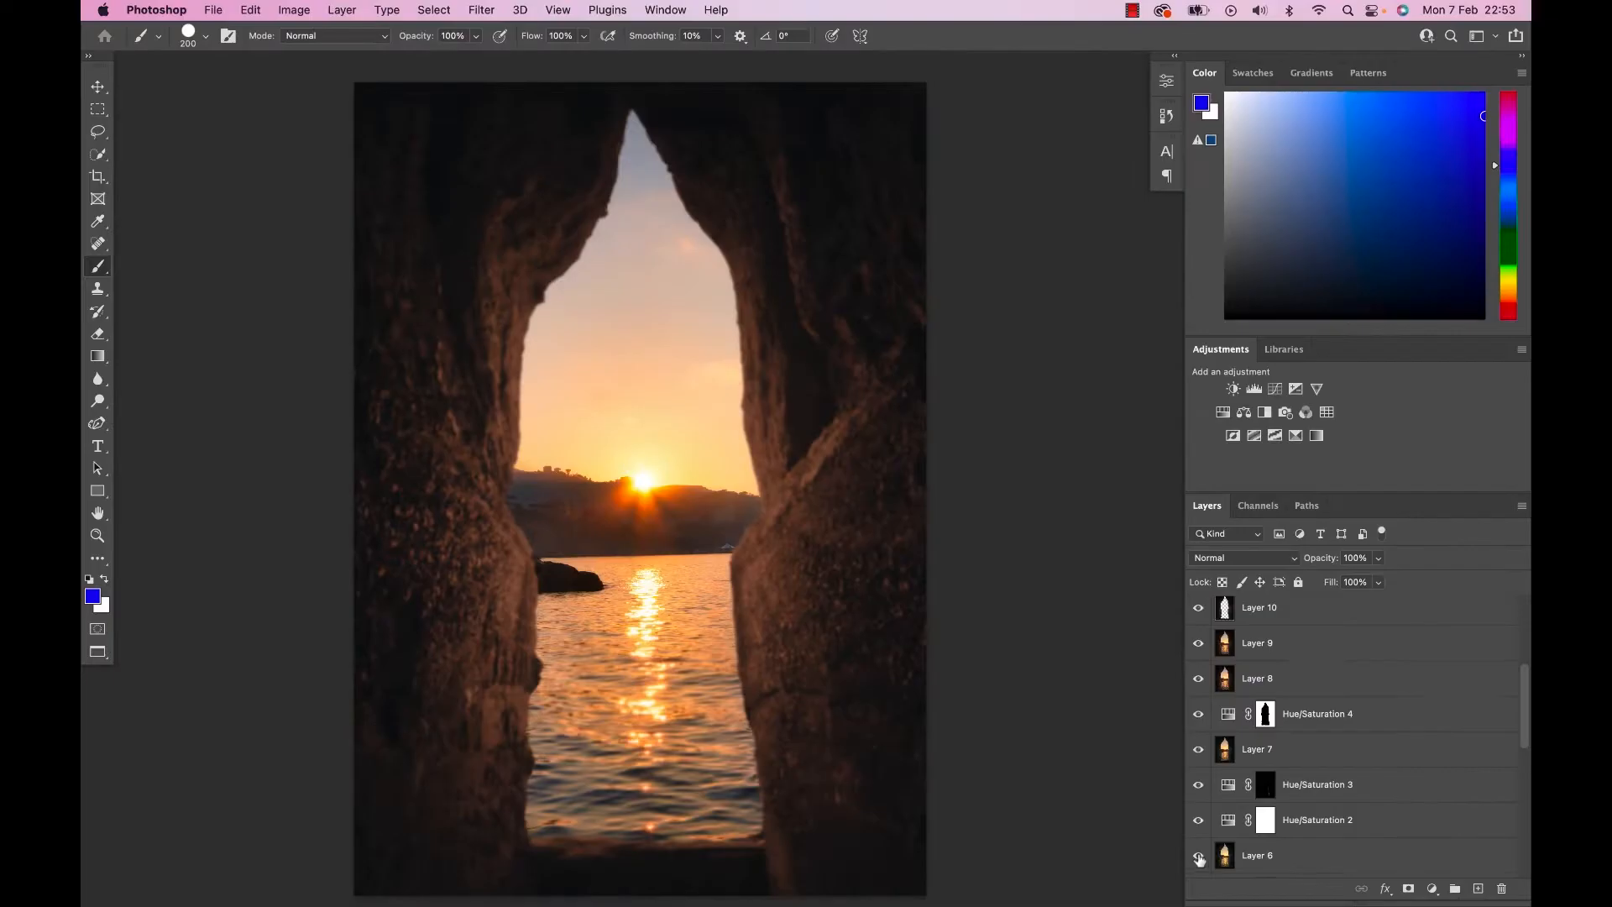
# Compare the sea cave edit before and after by repeatedly toggling between Layer 6 alone and all layers.
pyautogui.click(1028, 826)
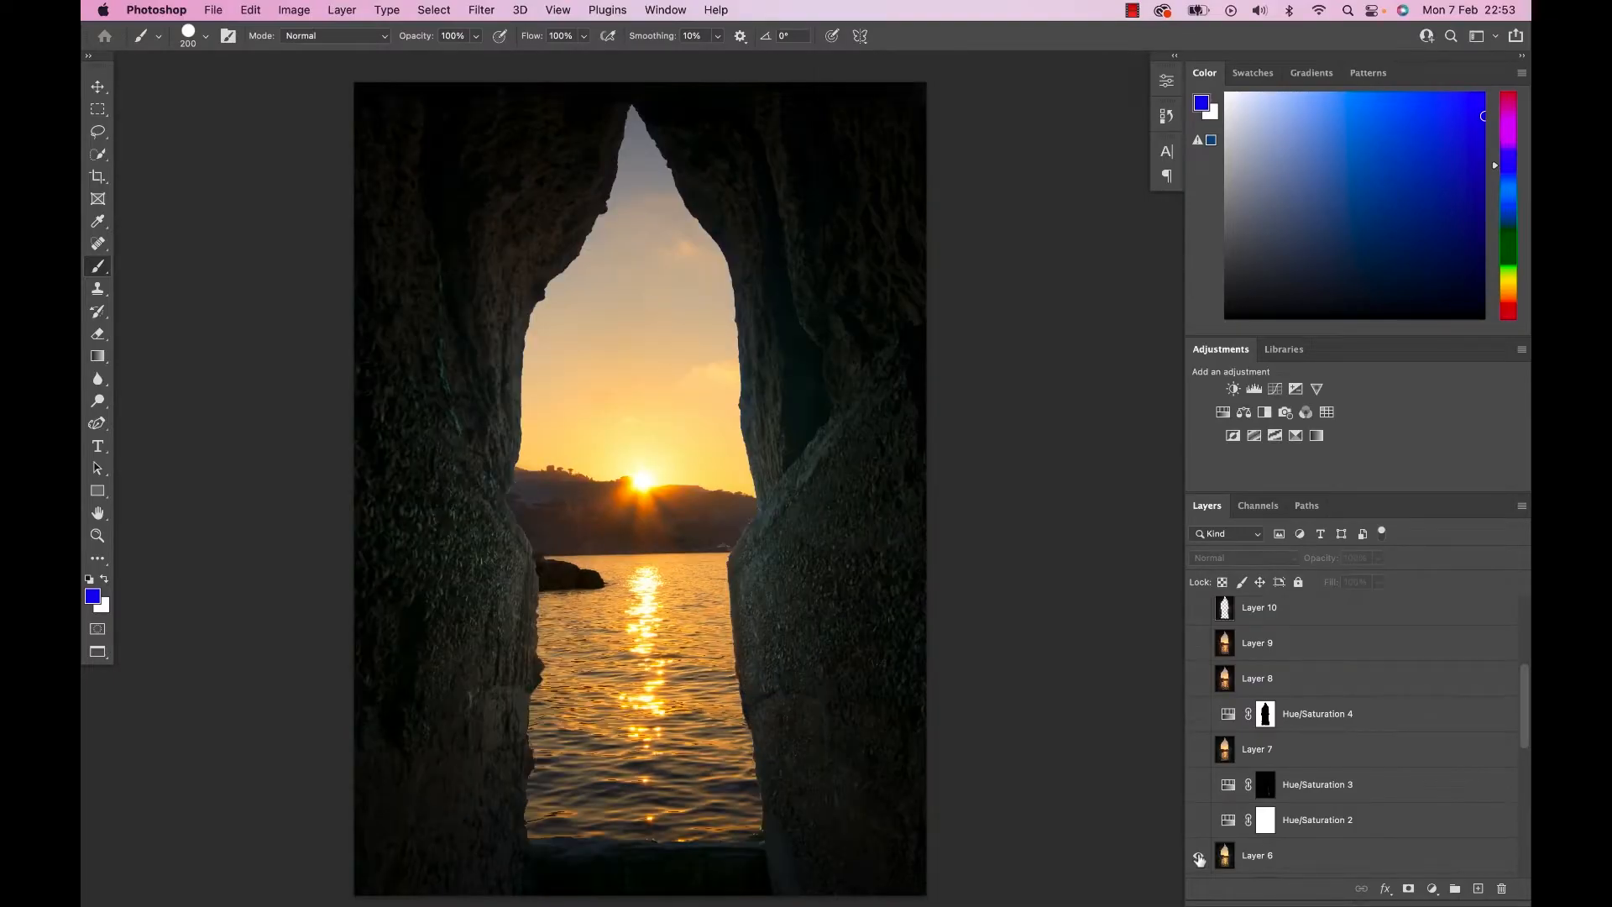
pyautogui.keyDown('alt'); pyautogui.click(1199, 858); pyautogui.keyUp('alt')
pyautogui.keyDown('alt'); pyautogui.click(1198, 858); pyautogui.keyUp('alt')
pyautogui.keyDown('alt'); pyautogui.click(1199, 858); pyautogui.keyUp('alt')
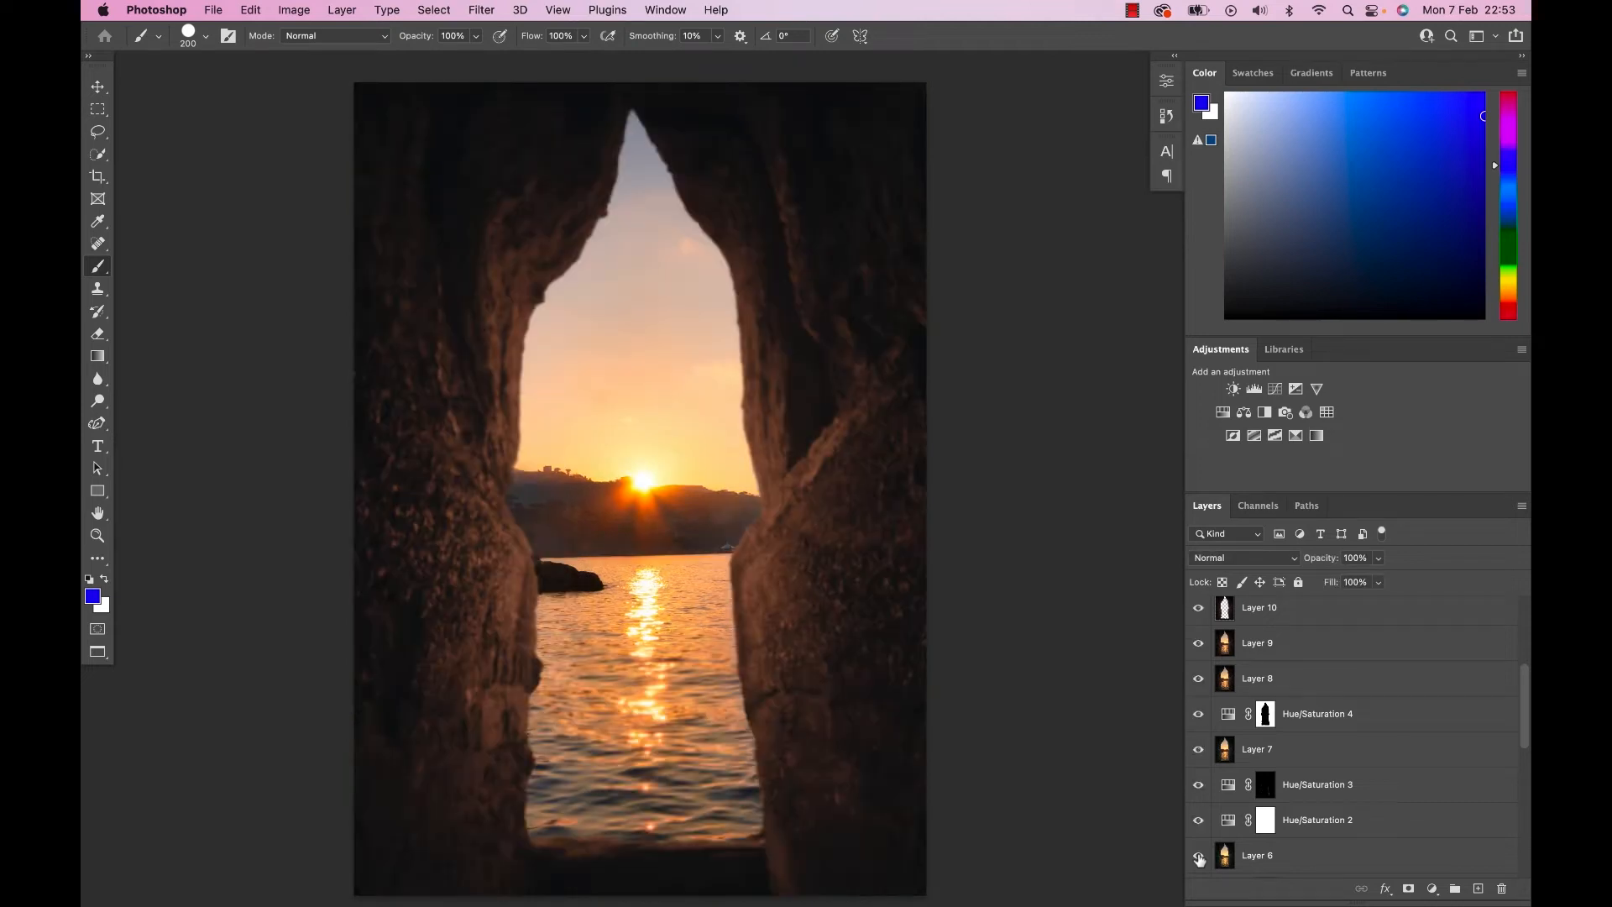
pyautogui.keyDown('alt'); pyautogui.click(1199, 858); pyautogui.keyUp('alt')
pyautogui.keyDown('alt'); pyautogui.click(1198, 858); pyautogui.keyUp('alt')
pyautogui.keyDown('alt'); pyautogui.click(1198, 858); pyautogui.keyUp('alt')
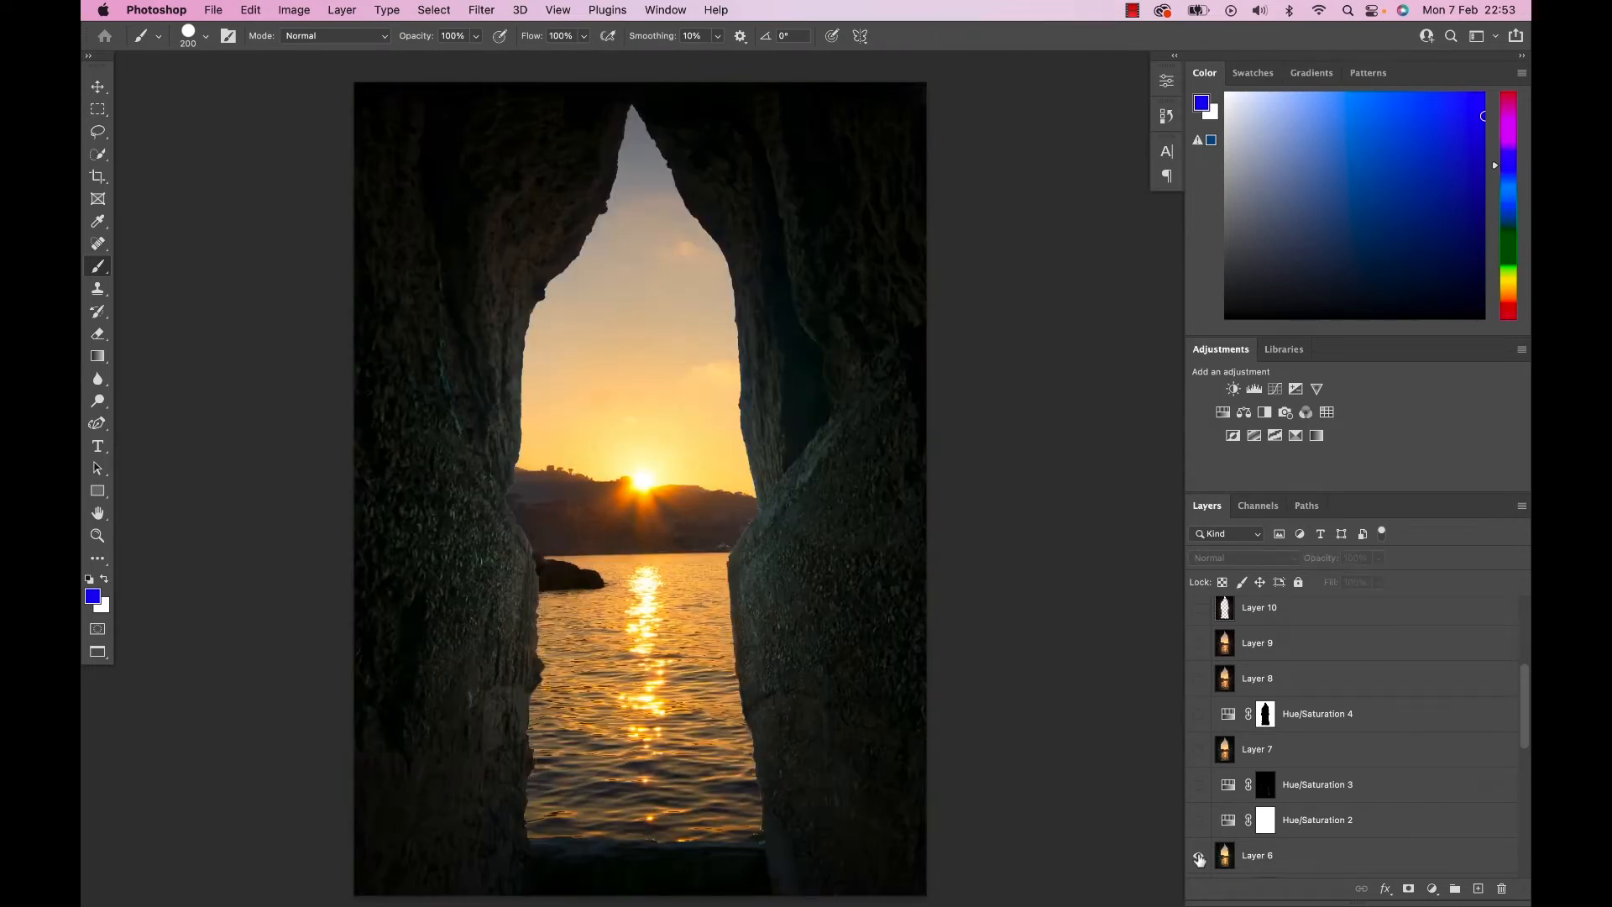
pyautogui.keyDown('alt'); pyautogui.click(1198, 858); pyautogui.keyUp('alt')
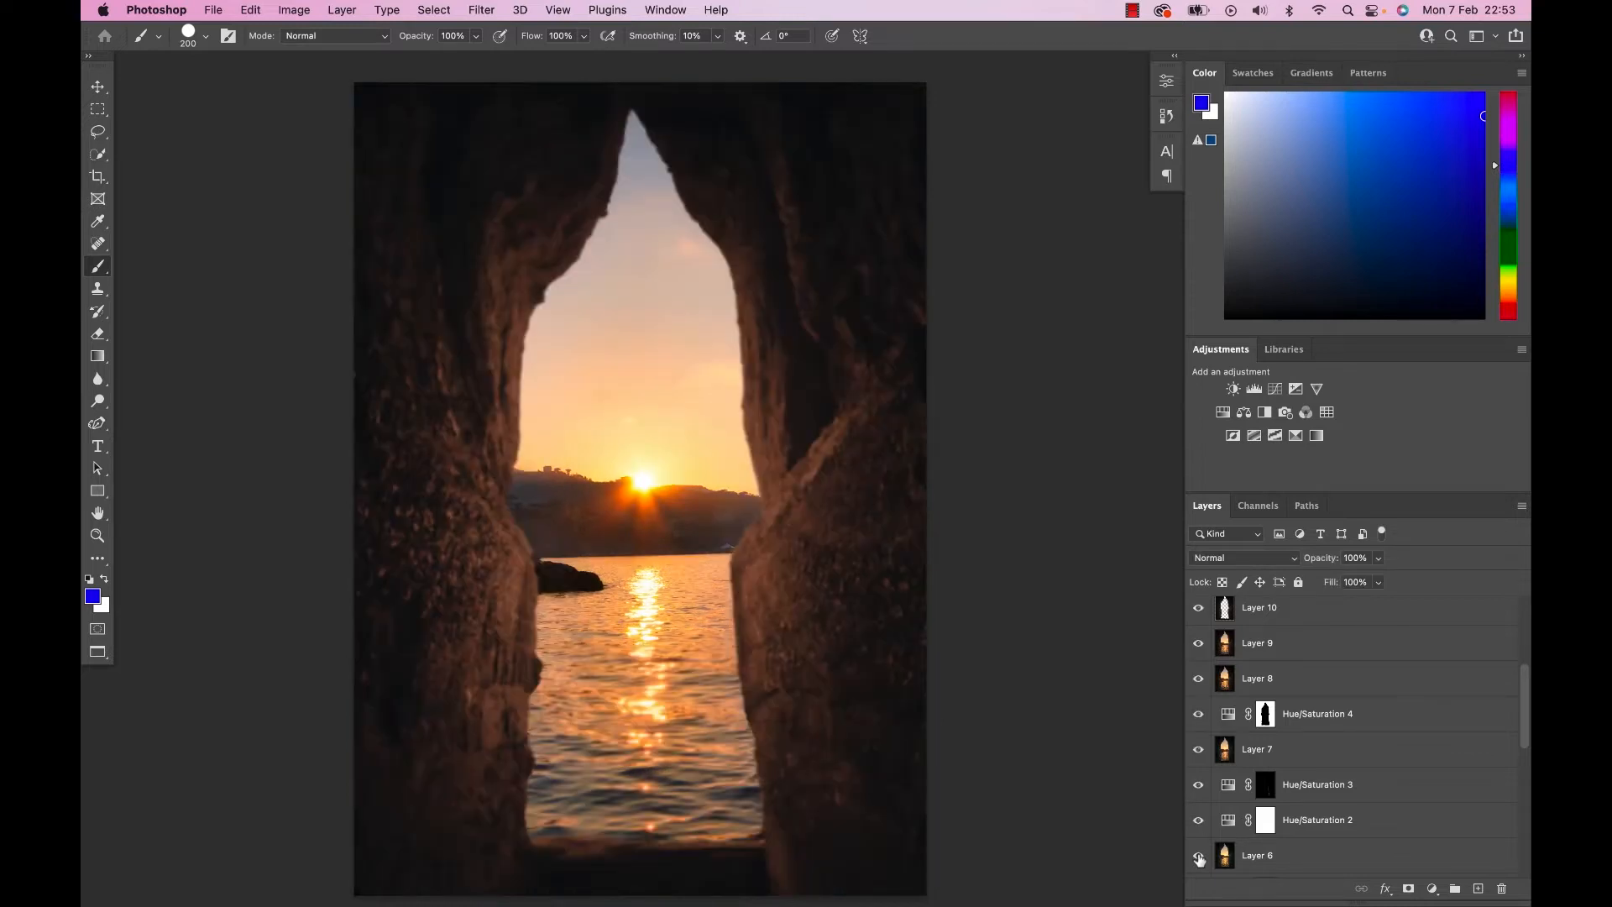
pyautogui.keyDown('alt'); pyautogui.click(1198, 858); pyautogui.keyUp('alt')
pyautogui.keyDown('alt'); pyautogui.click(1198, 858); pyautogui.keyUp('alt')
pyautogui.keyDown('alt'); pyautogui.click(1199, 858); pyautogui.keyUp('alt')
pyautogui.keyDown('alt'); pyautogui.click(1198, 858); pyautogui.keyUp('alt')
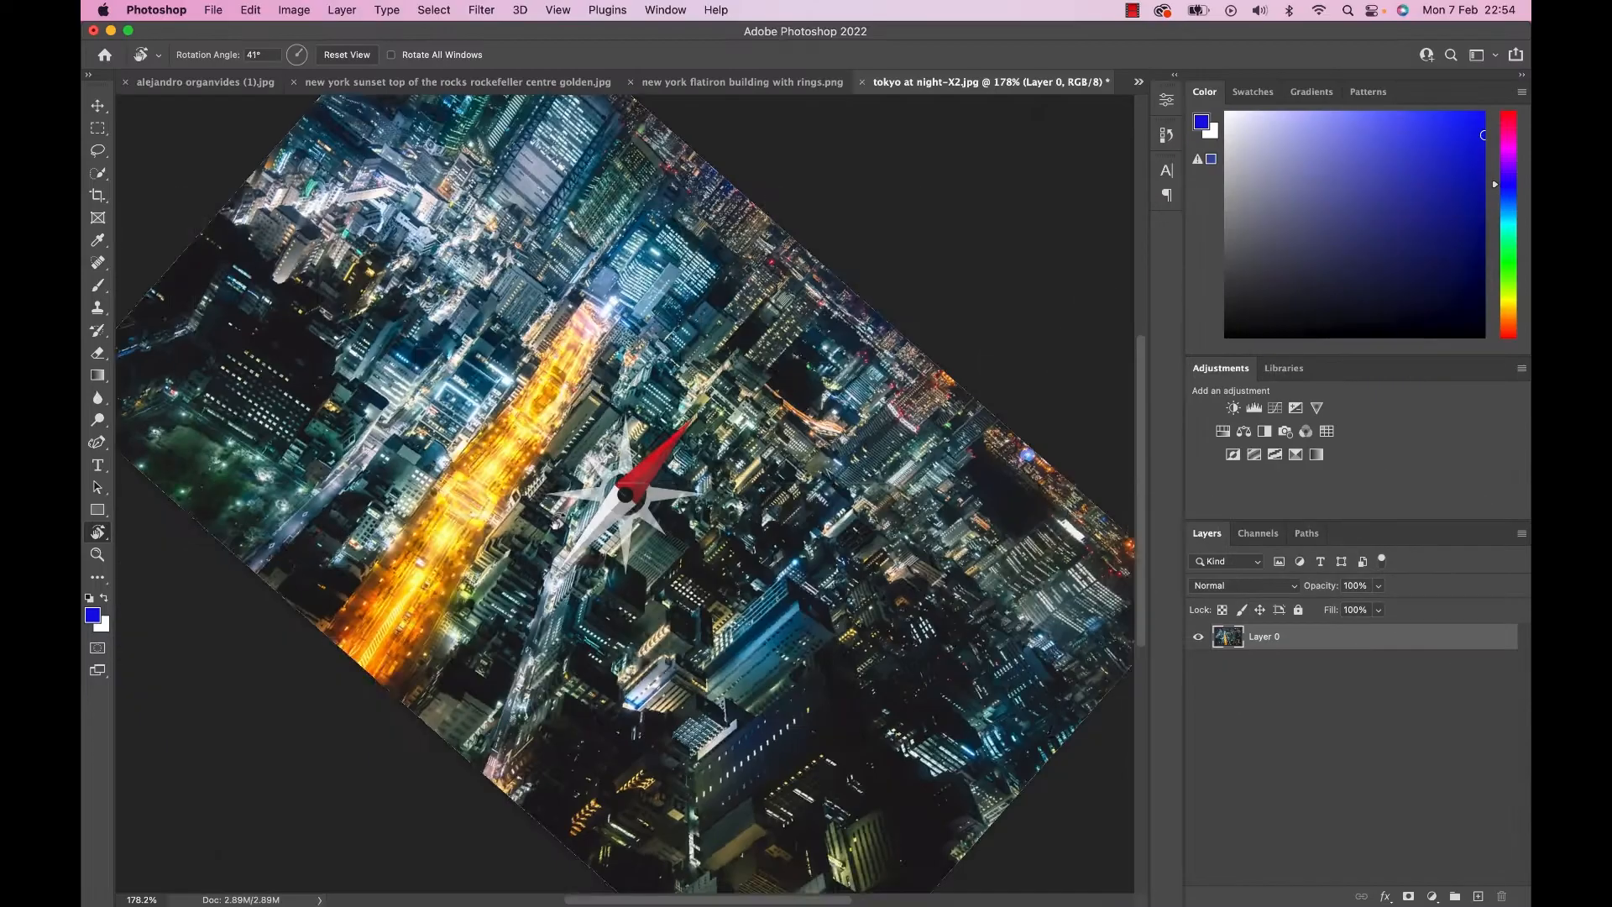
# Rotate the canvas view of the Tokyo night photo in different directions with the Rotate View tool, resetting it between turns.
pyautogui.moveTo(714, 395); pyautogui.dragTo(736, 467)
pyautogui.moveTo(552, 478); pyautogui.dragTo(561, 453)
pyautogui.press('Escape')
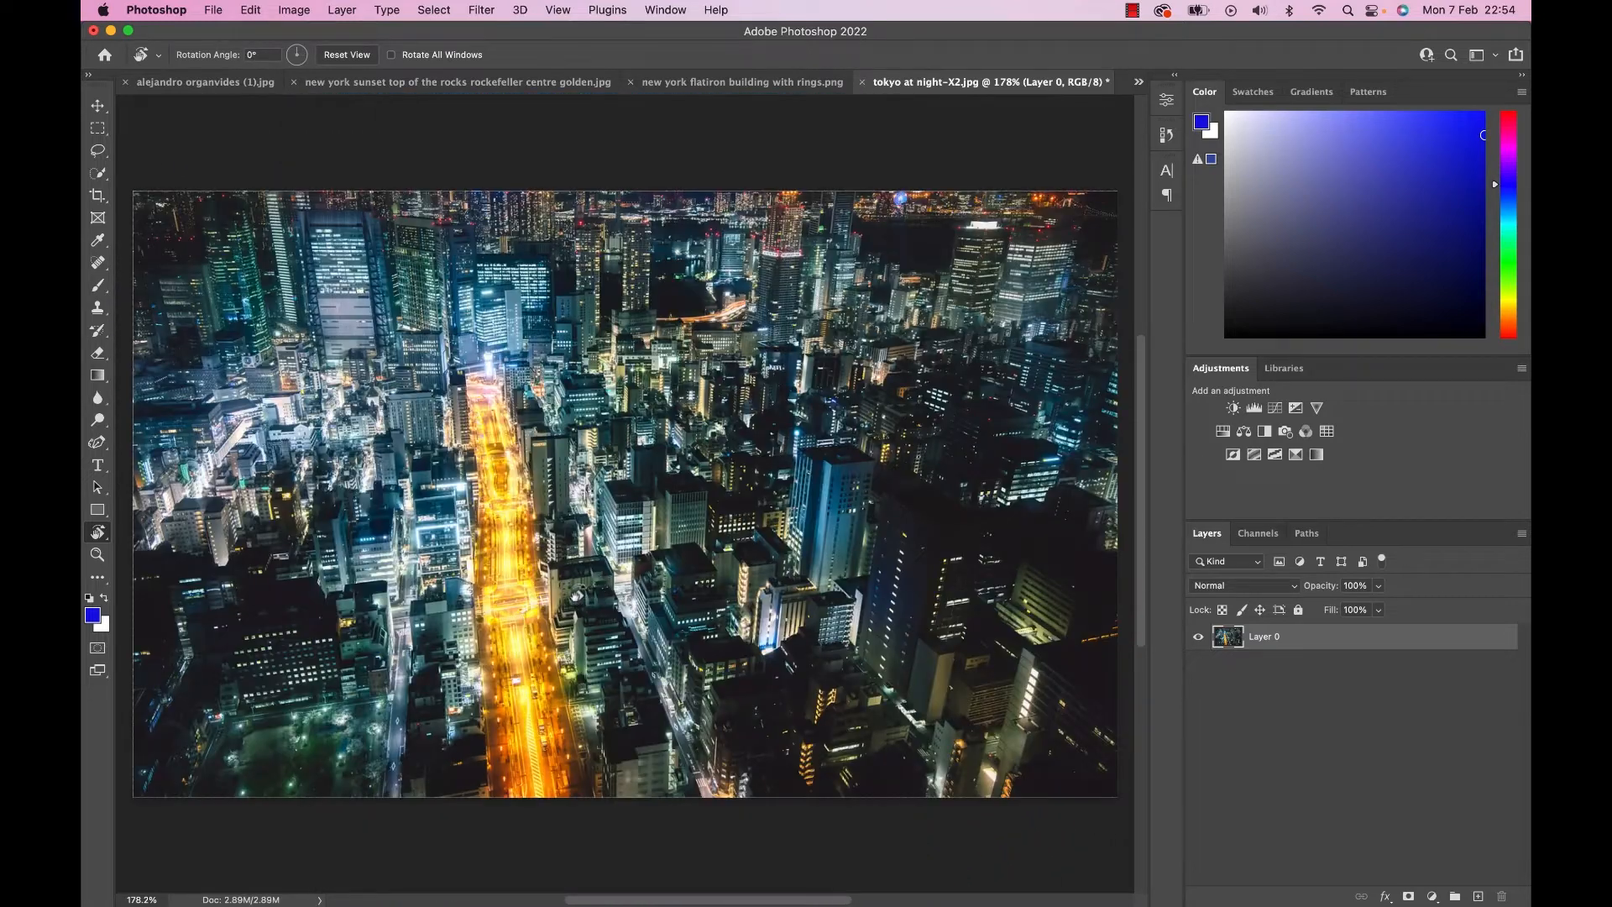
pyautogui.moveTo(577, 594); pyautogui.dragTo(593, 526)
pyautogui.press('Escape')
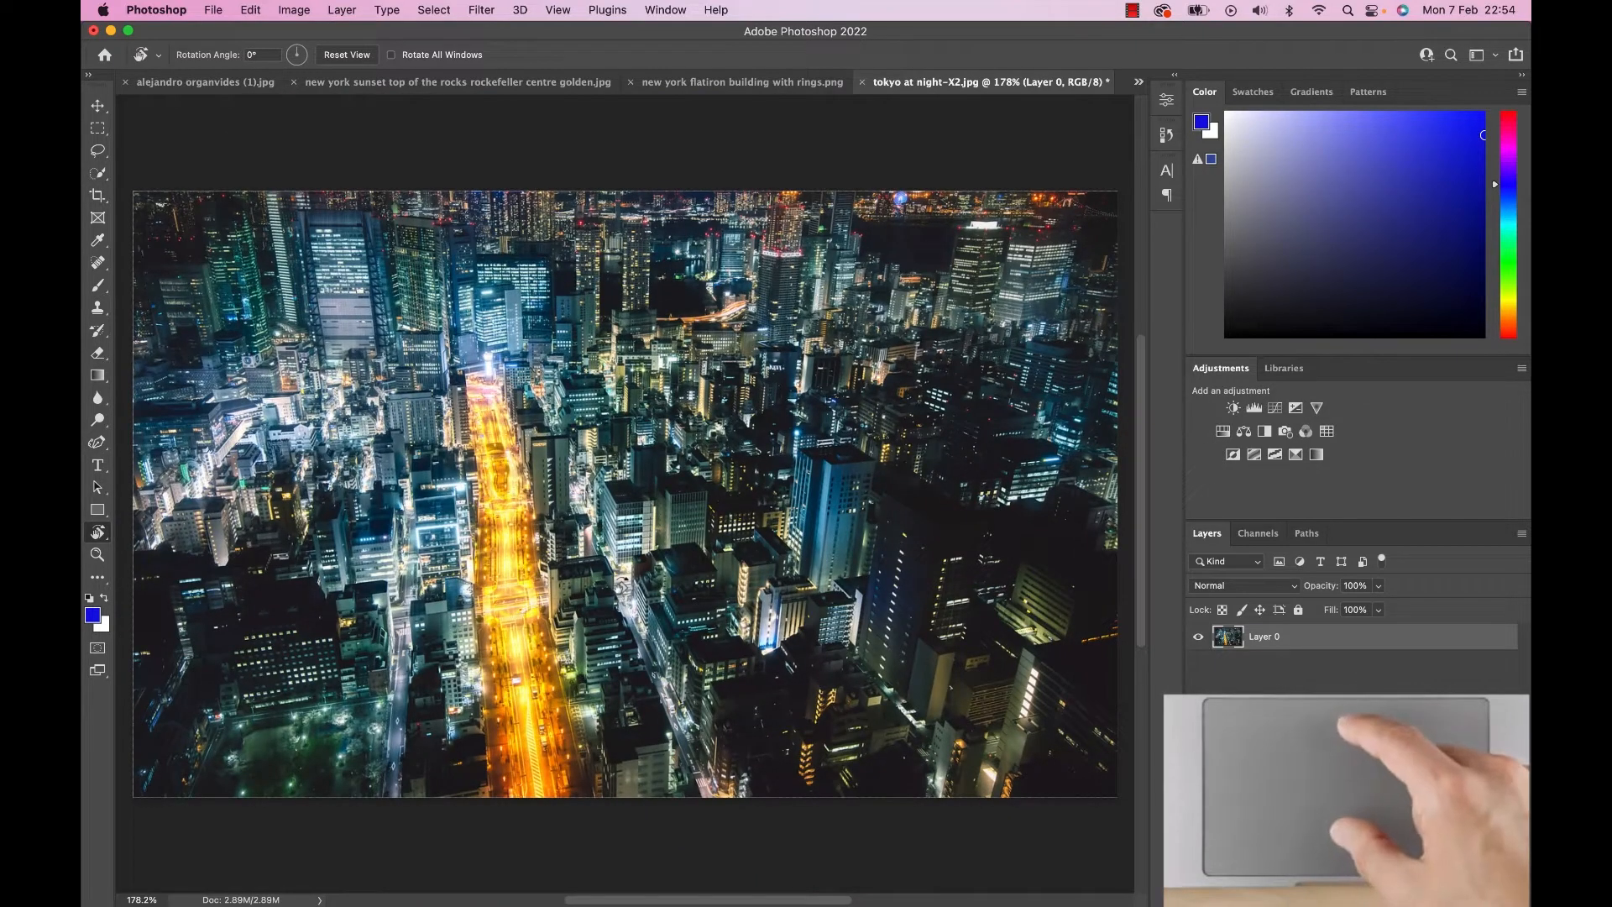
pyautogui.moveTo(577, 594); pyautogui.dragTo(570, 544)
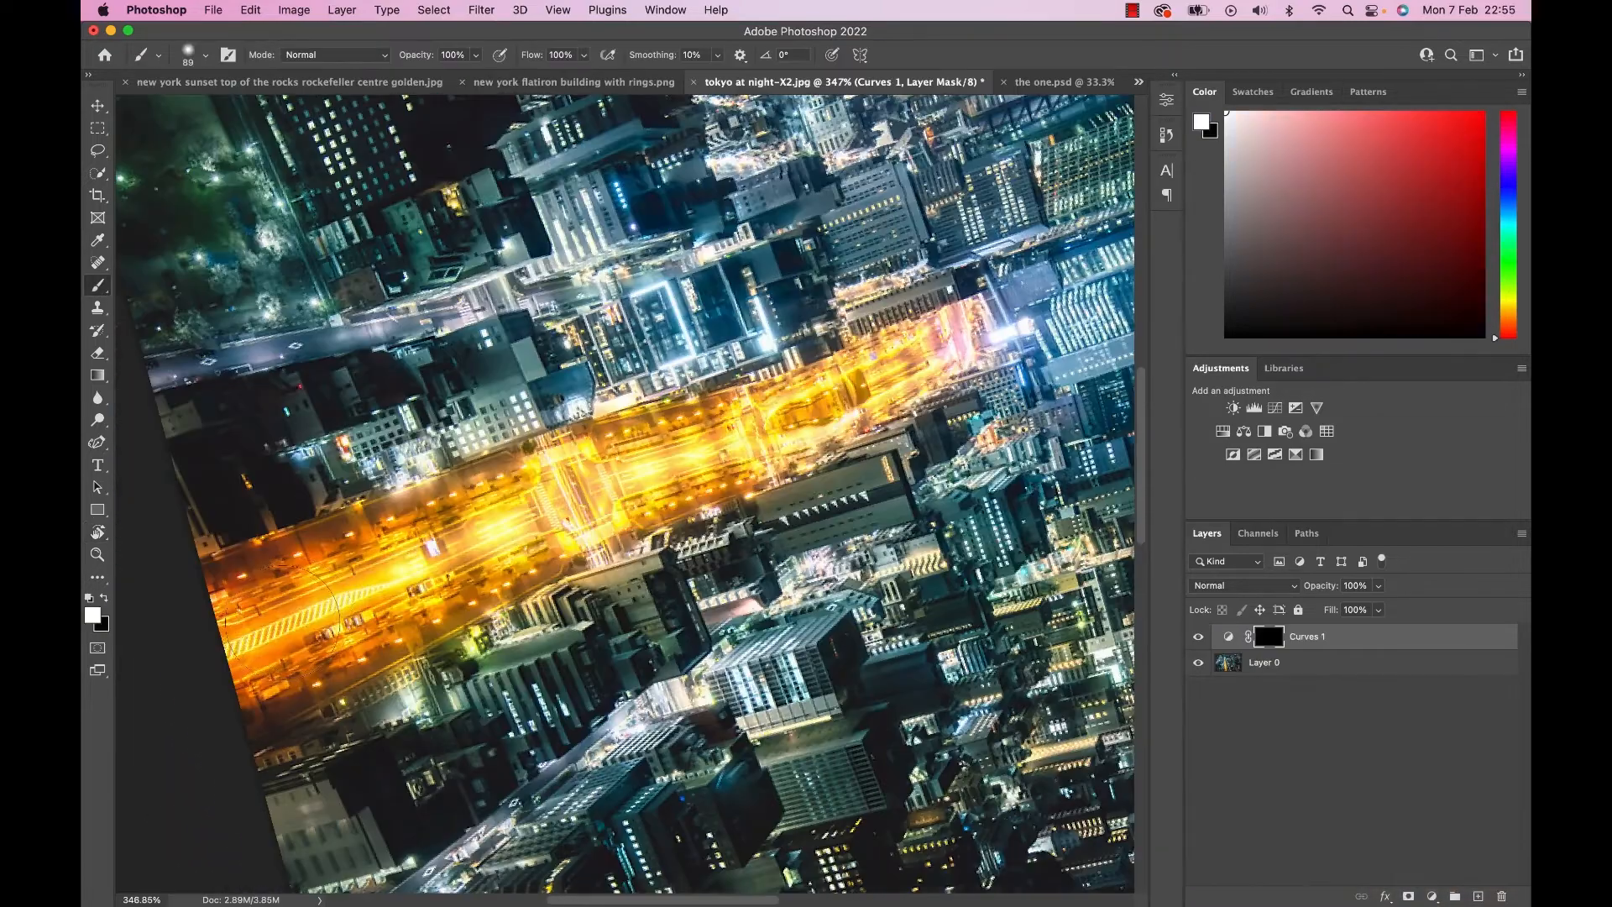
pyautogui.moveTo(277, 629)
pyautogui.mouseDown()
pyautogui.moveTo(713, 437)
pyautogui.moveTo(190, 660)
pyautogui.moveTo(882, 370)
pyautogui.mouseUp()
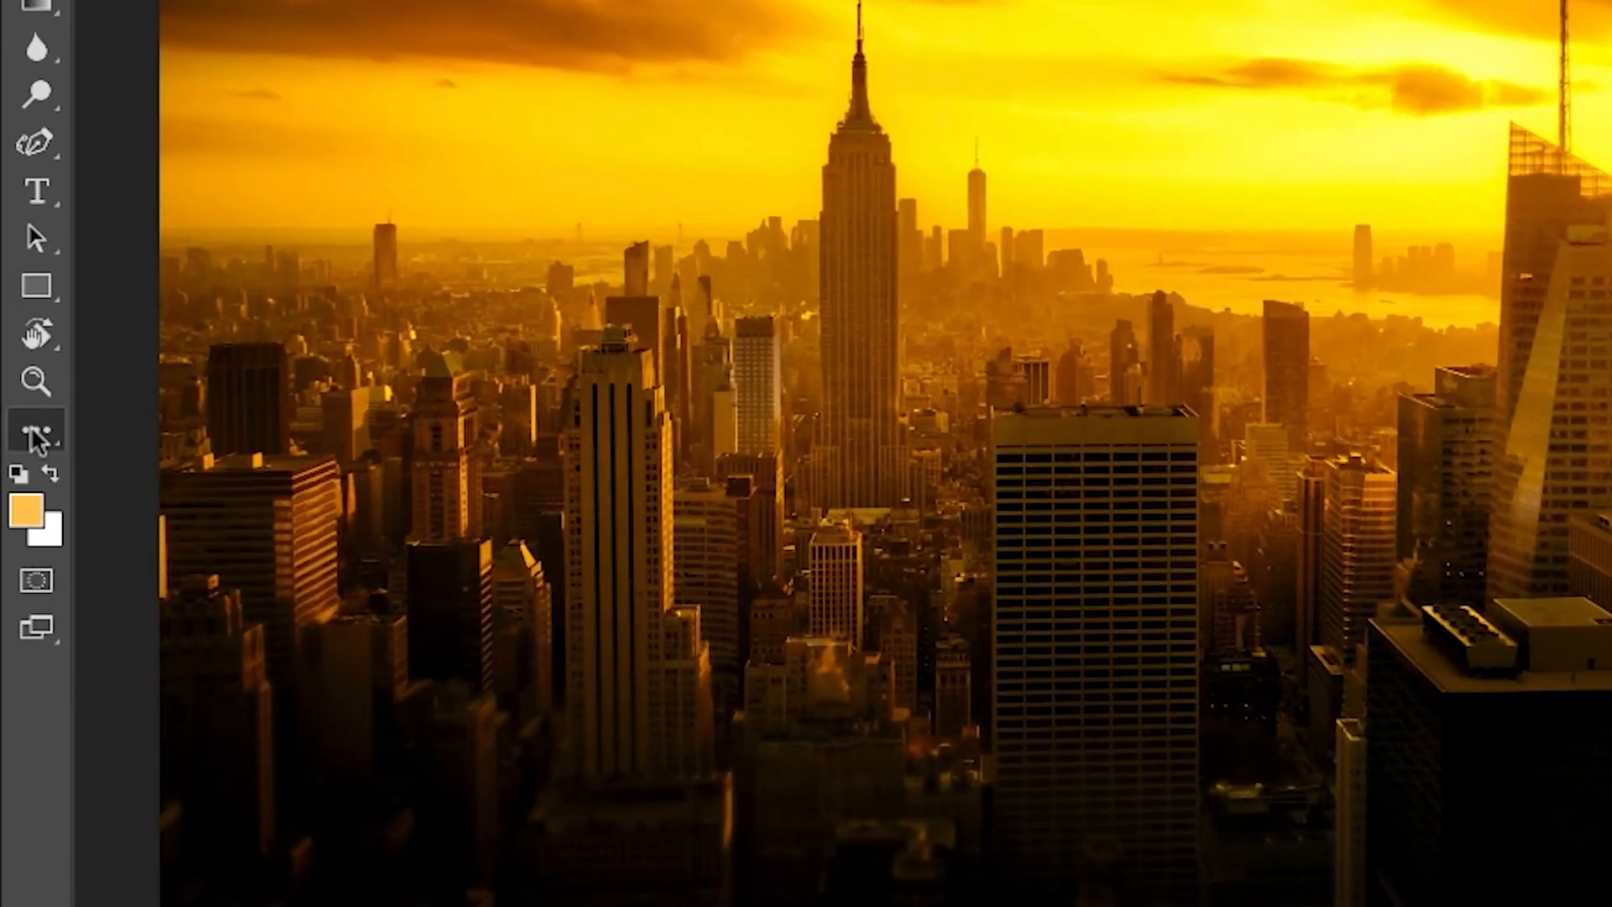
# Open the toolbar customisation settings while the golden New York skyline photo is displayed.
pyautogui.click(36, 437)
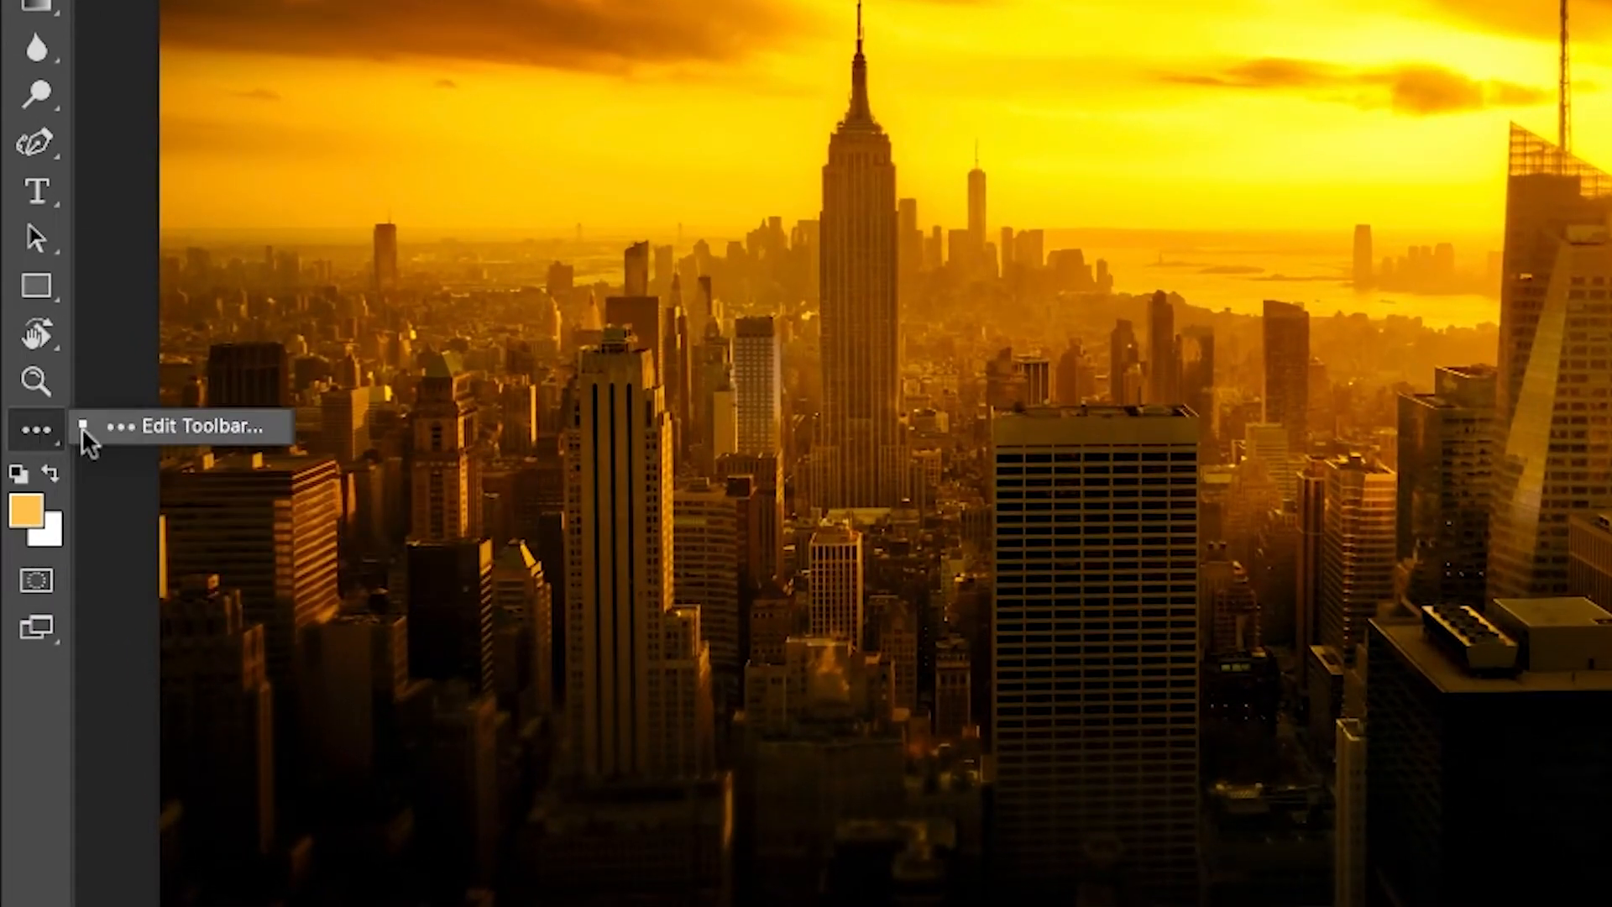
pyautogui.click(175, 425)
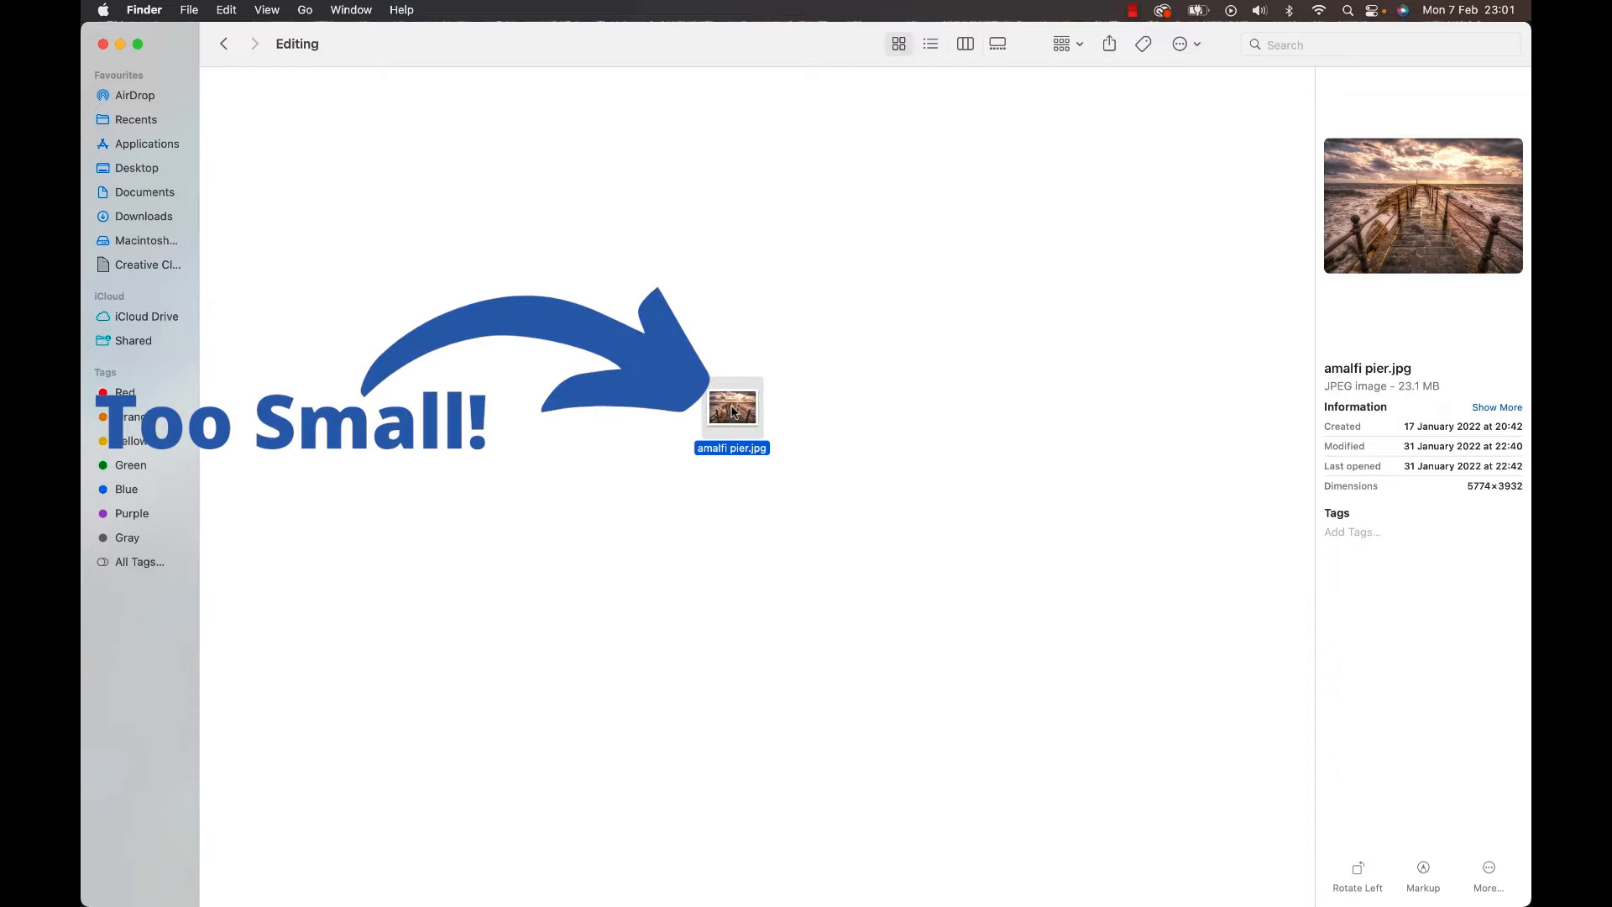
# Open amalfi pier.jpg from the Finder's Editing folder in Photoshop.
pyautogui.moveTo(732, 411); pyautogui.dragTo(1475, 485)
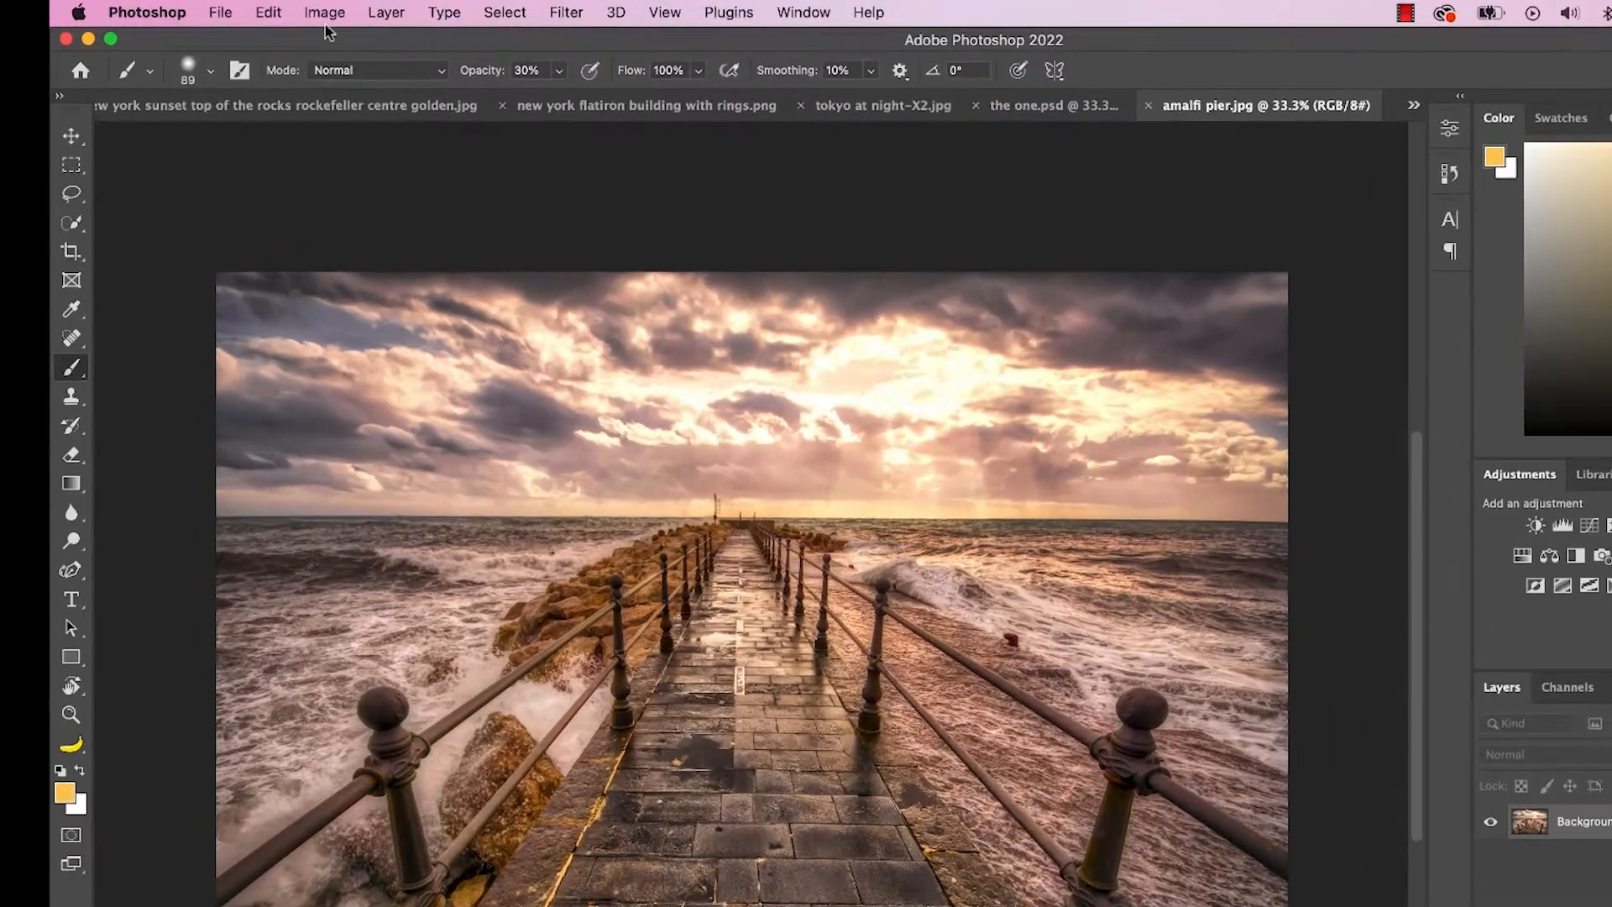
# Set JPEG/HEIC handling in the Camera Raw file handling preferences to "Automatically open all supported JPEGs and HEICs".
pyautogui.click(156, 10)
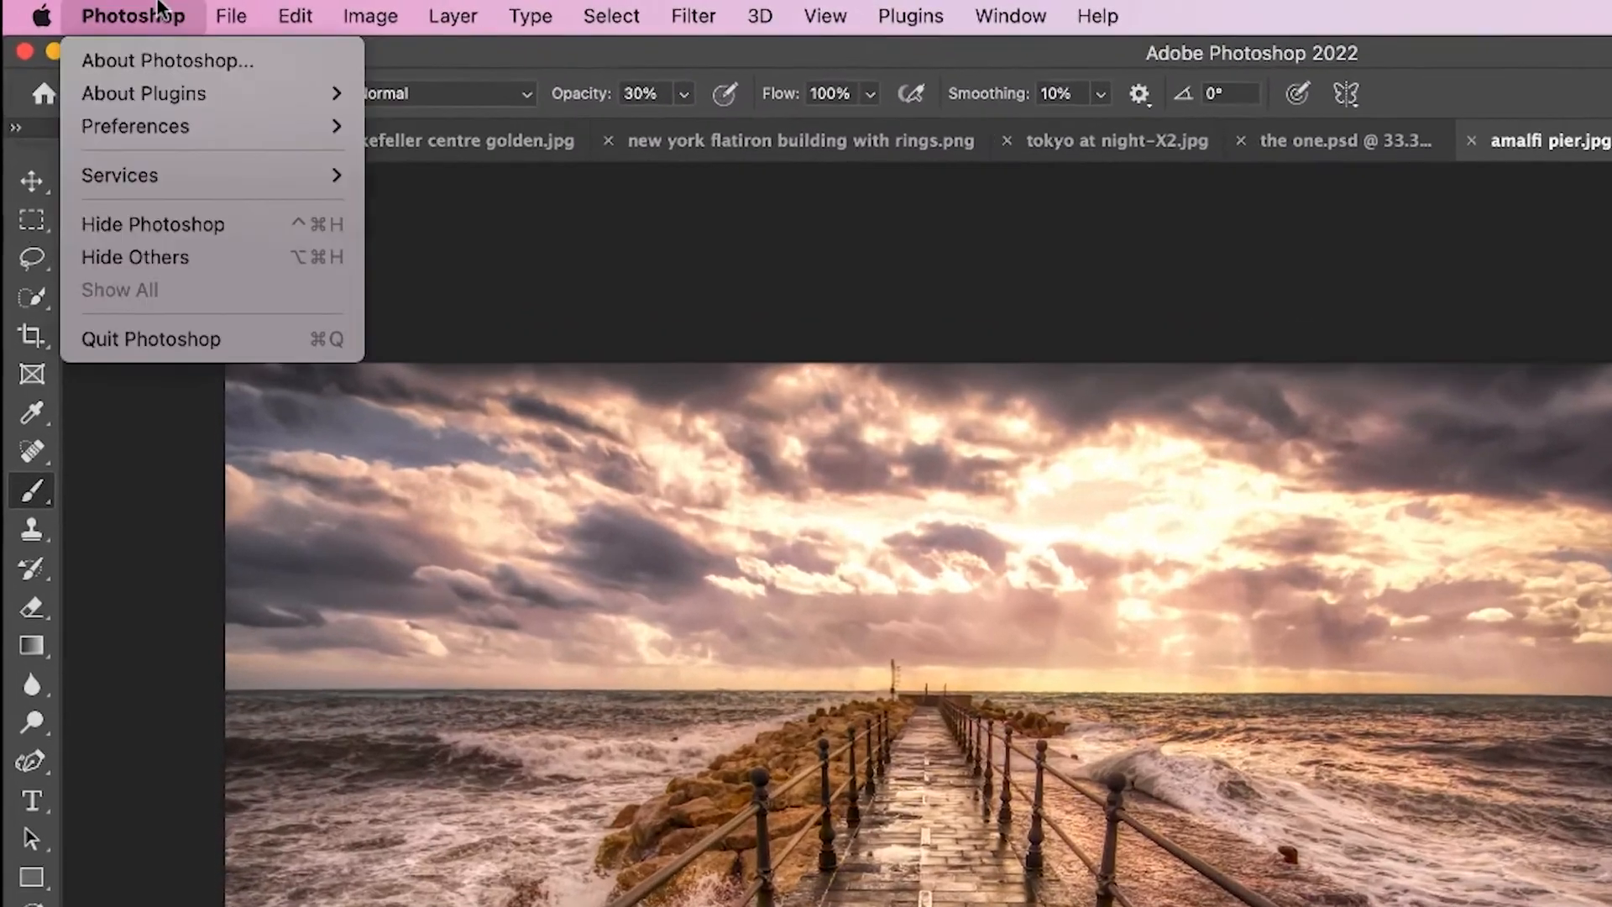
pyautogui.moveTo(158, 74)
pyautogui.click(546, 279)
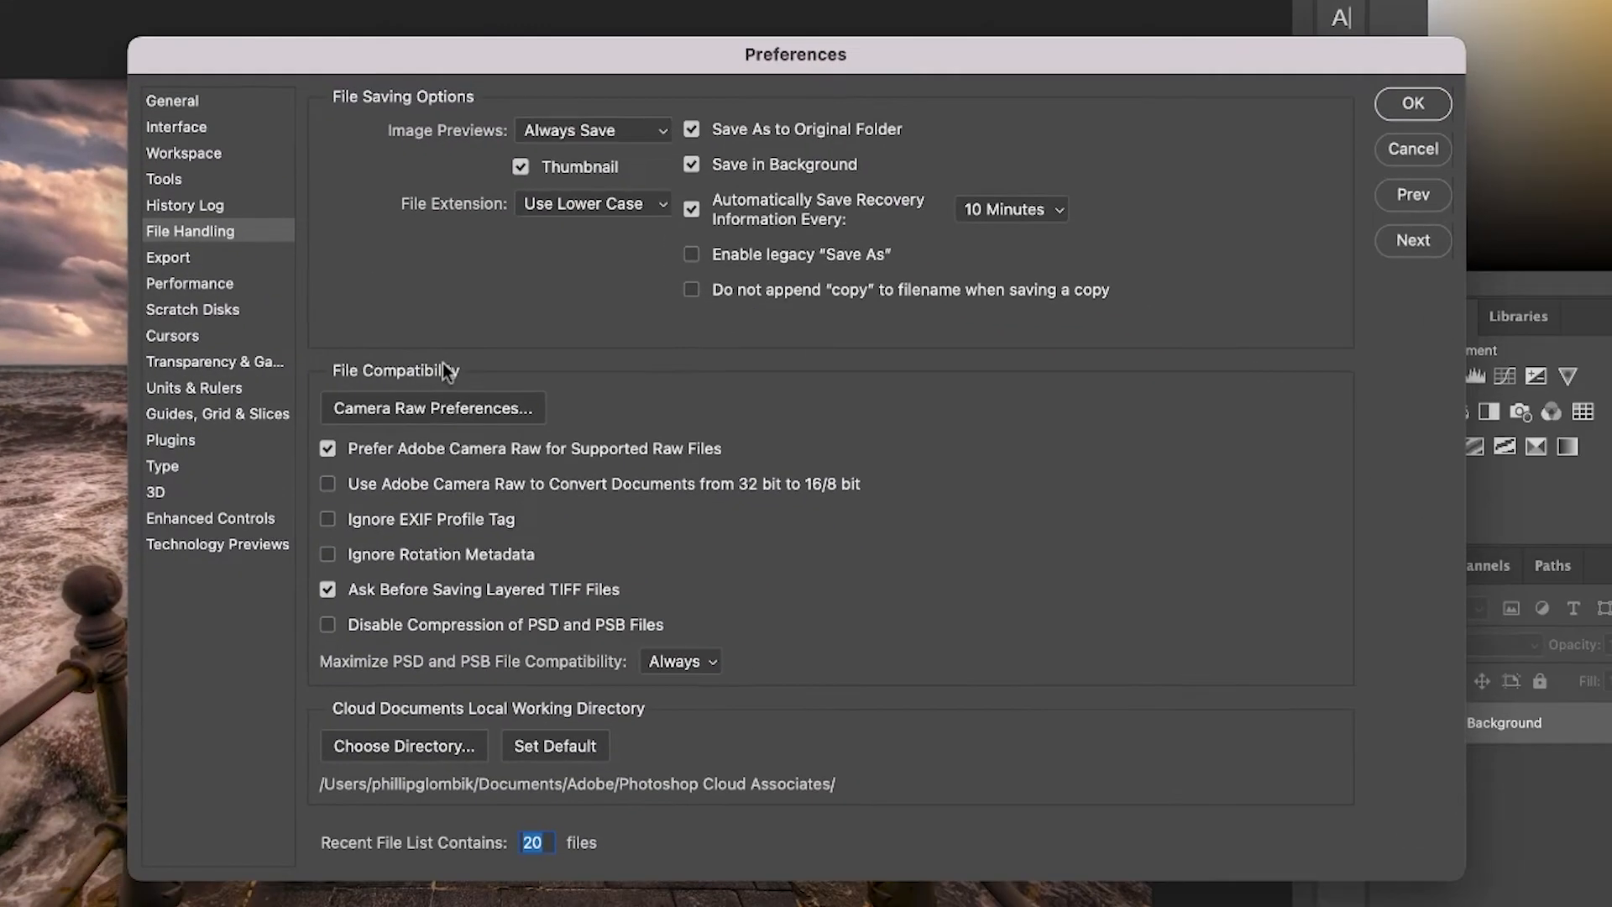
pyautogui.click(447, 409)
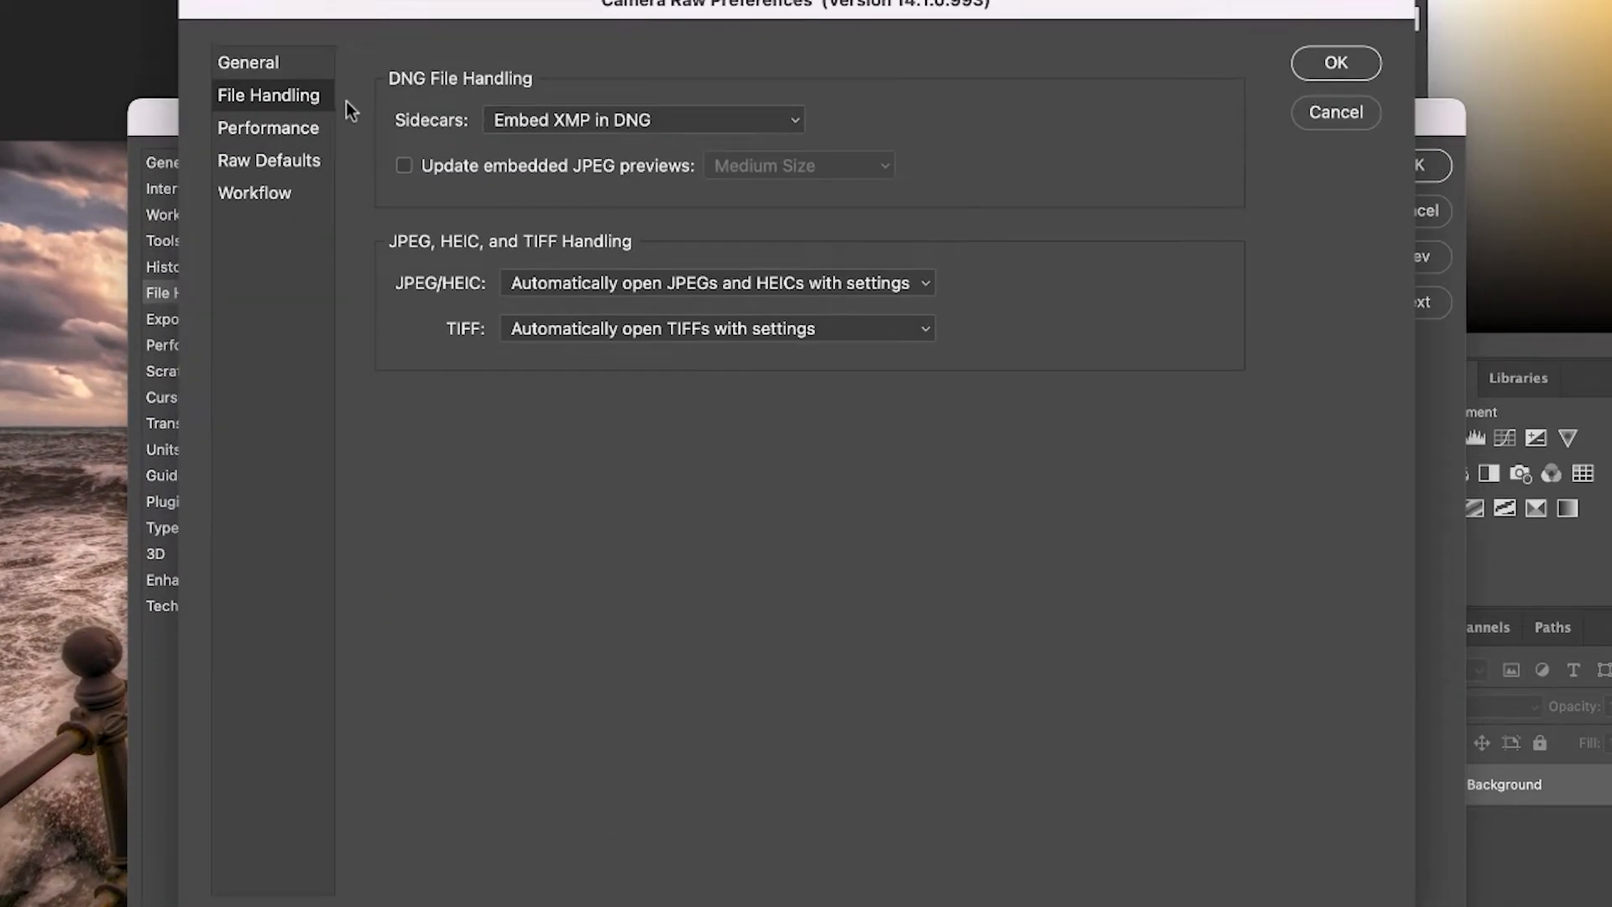
pyautogui.click(616, 381)
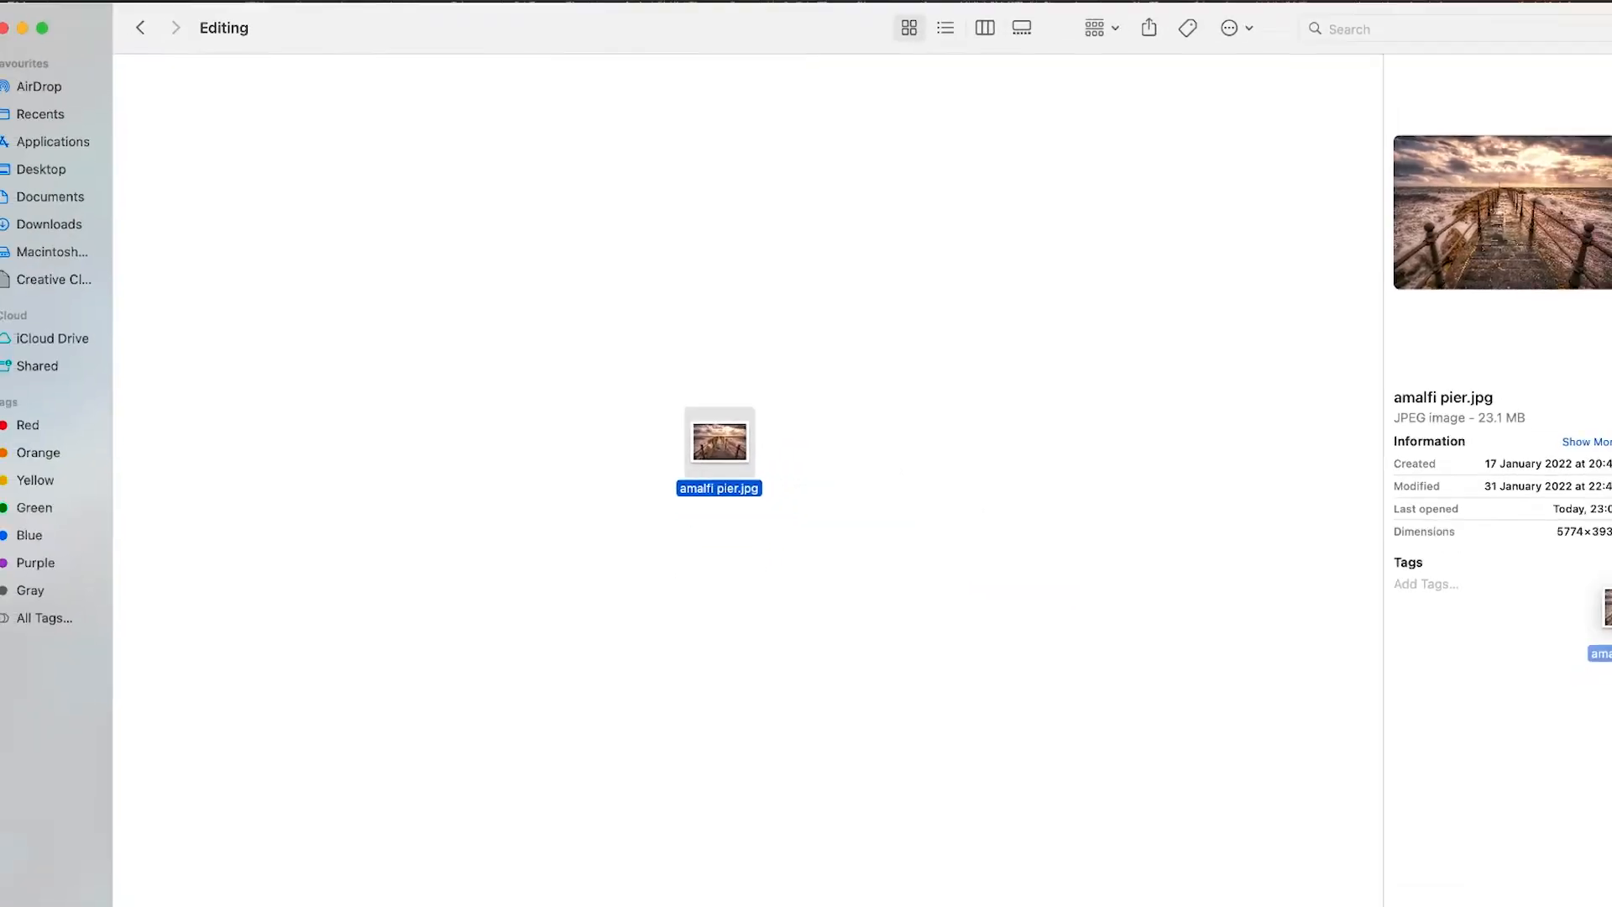
# Open amalfi pier.jpg from the Editing folder in Camera Raw and enhance it with Super Resolution after inspecting the preview.
pyautogui.moveTo(732, 407); pyautogui.dragTo(1486, 470)
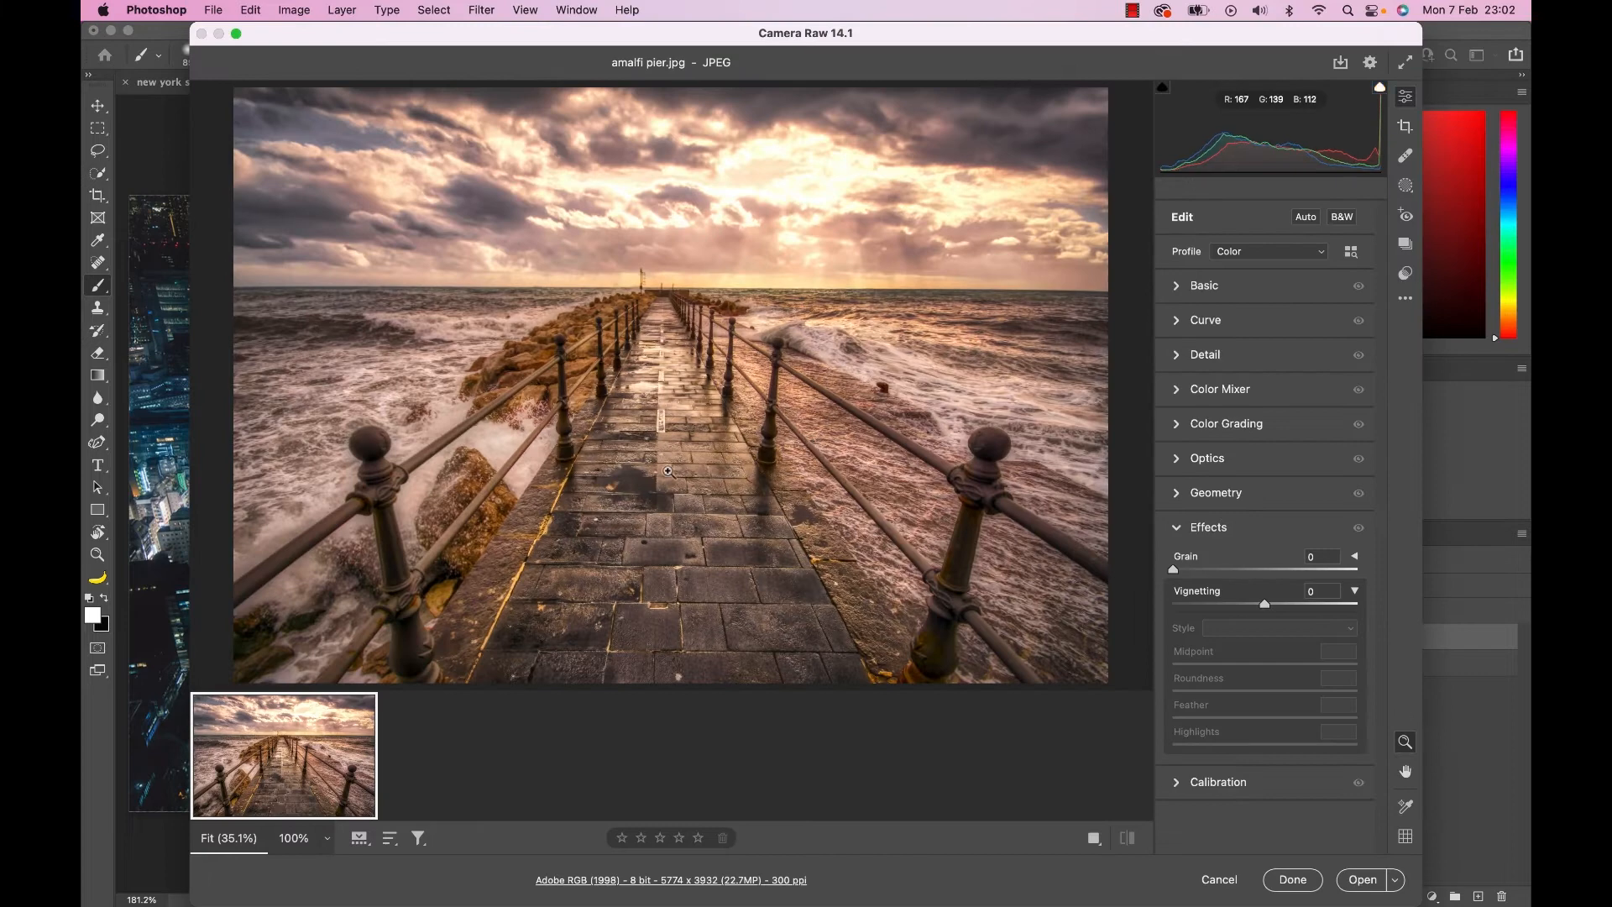
pyautogui.rightClick(668, 471)
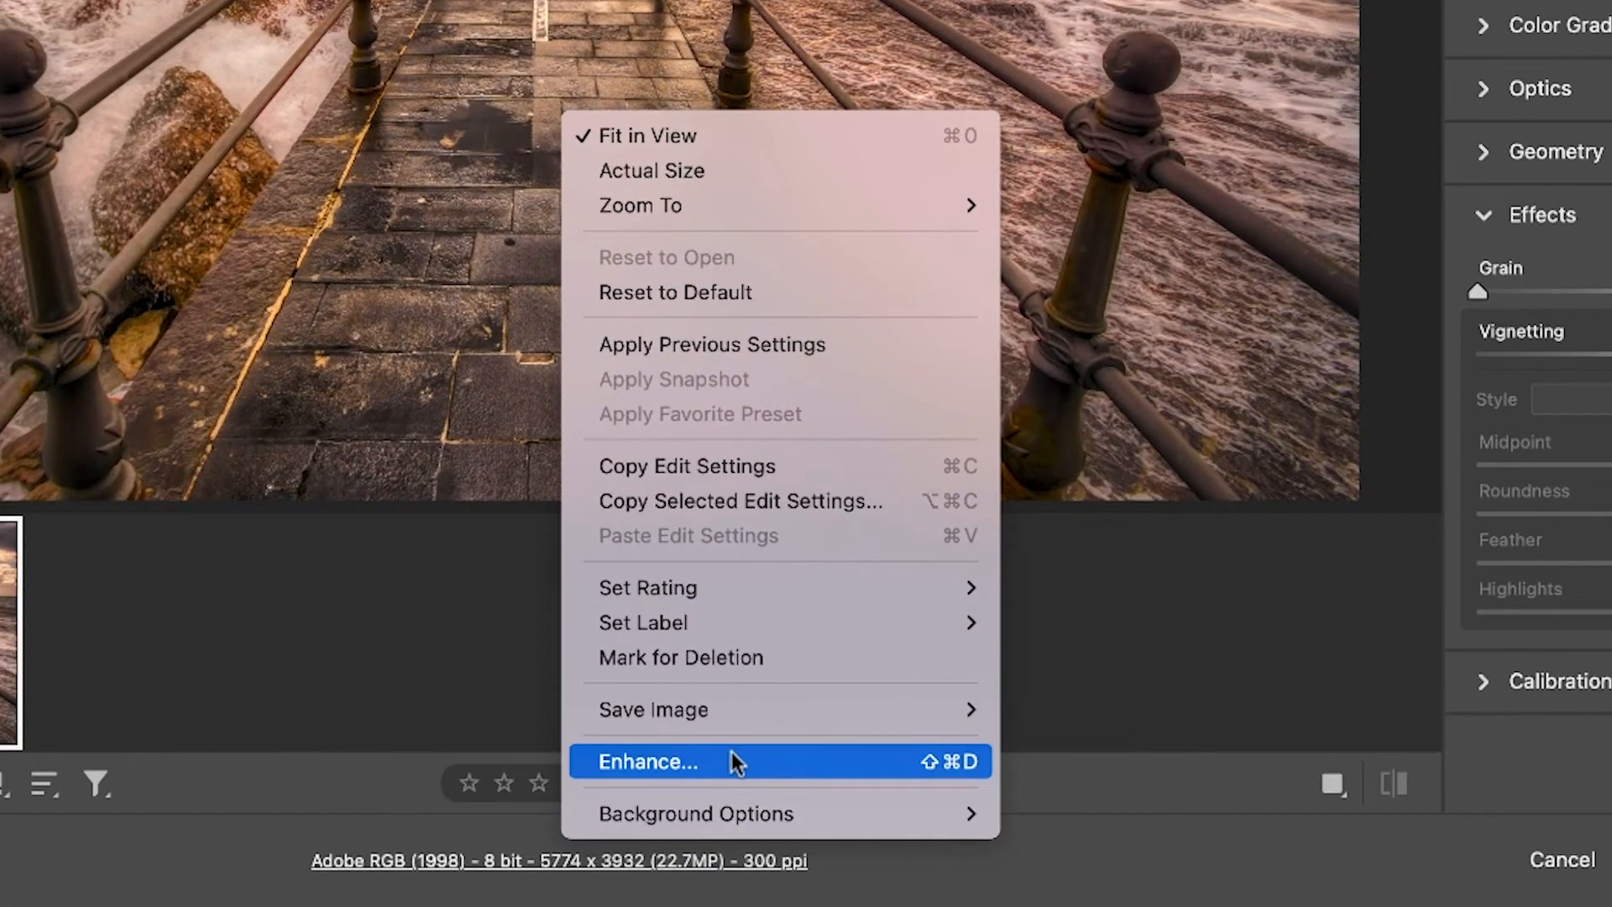
pyautogui.click(732, 753)
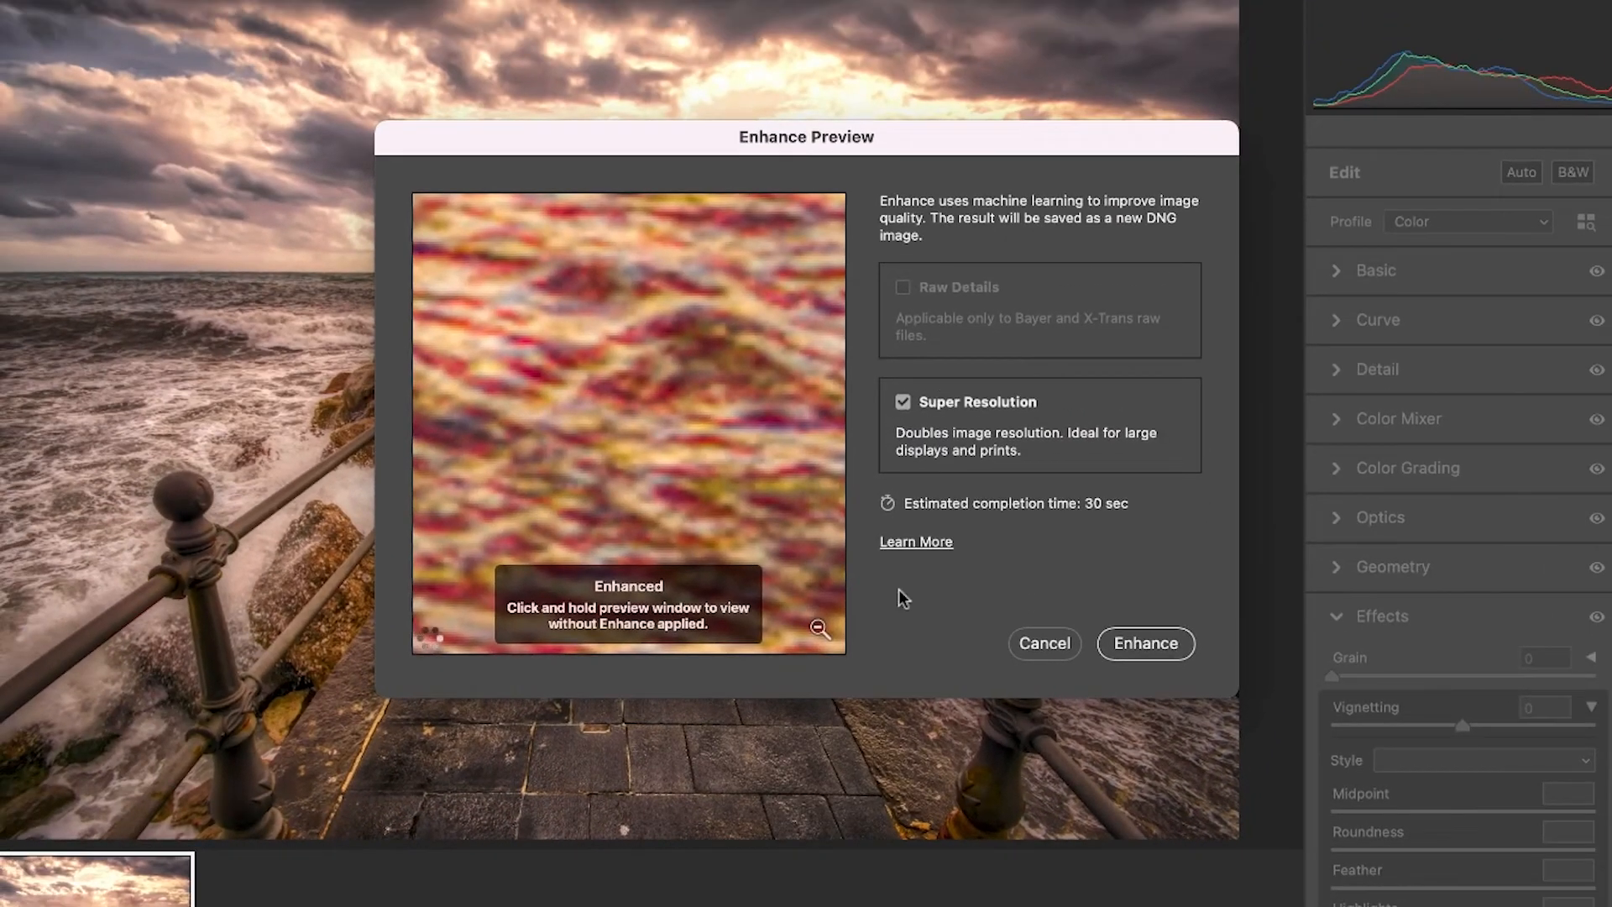
pyautogui.moveTo(760, 479); pyautogui.dragTo(763, 478)
pyautogui.moveTo(597, 493); pyautogui.dragTo(680, 450)
pyautogui.click(1146, 643)
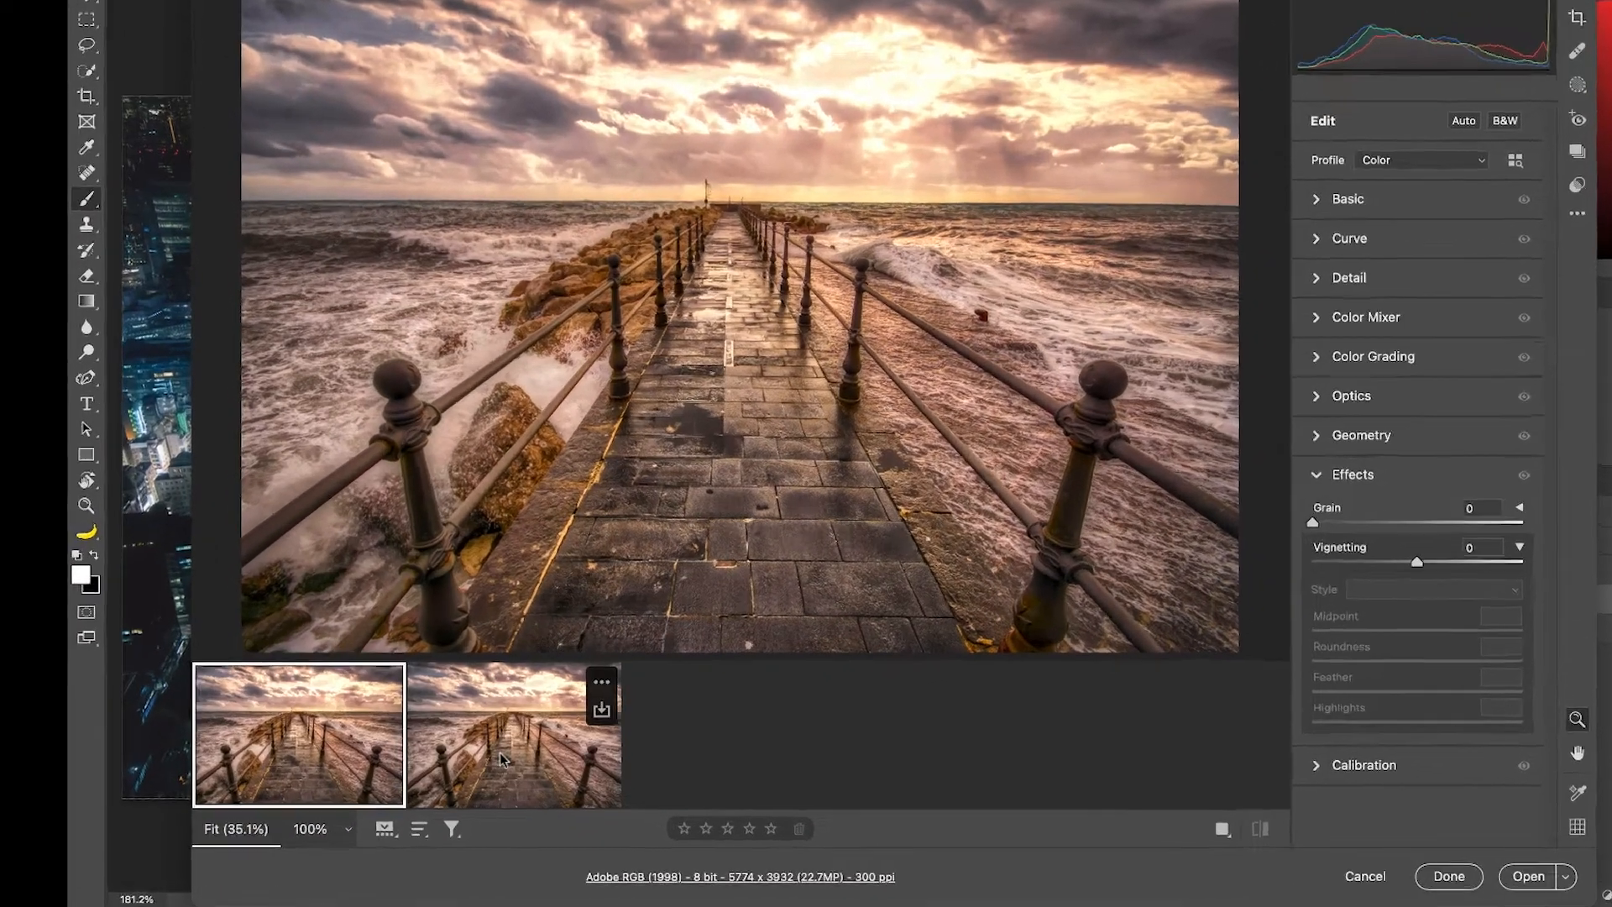
# Compare the original and enhanced pier images in Camera Raw, and open amalfi pier-Enhanced.dng in Photoshop.
pyautogui.click(460, 773)
pyautogui.click(398, 631)
pyautogui.click(717, 637)
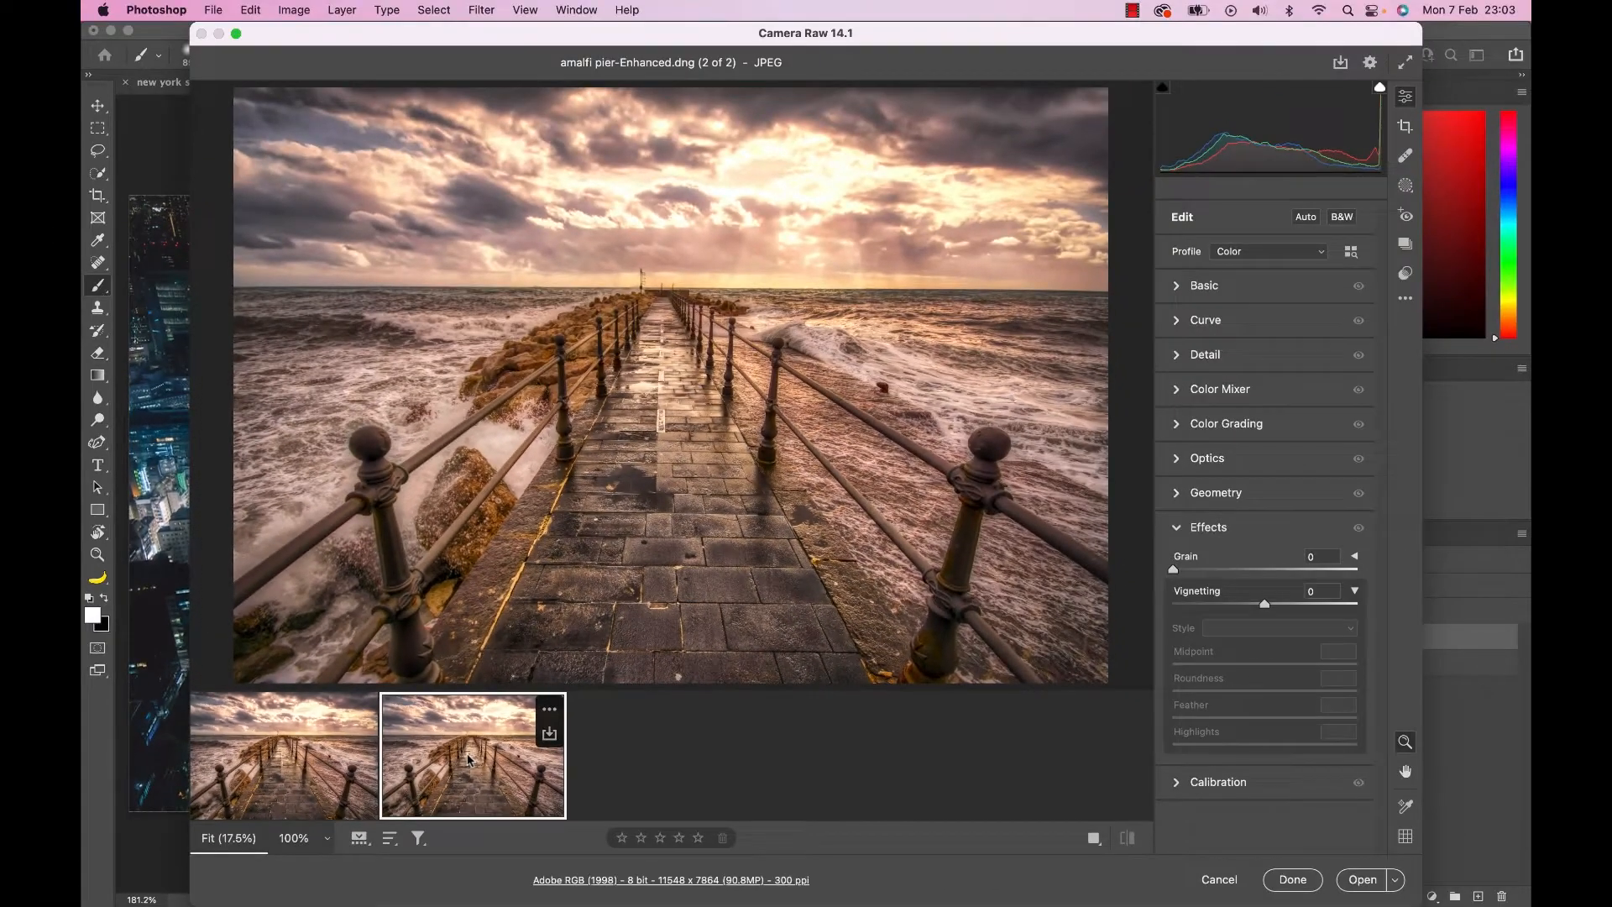
pyautogui.click(1360, 880)
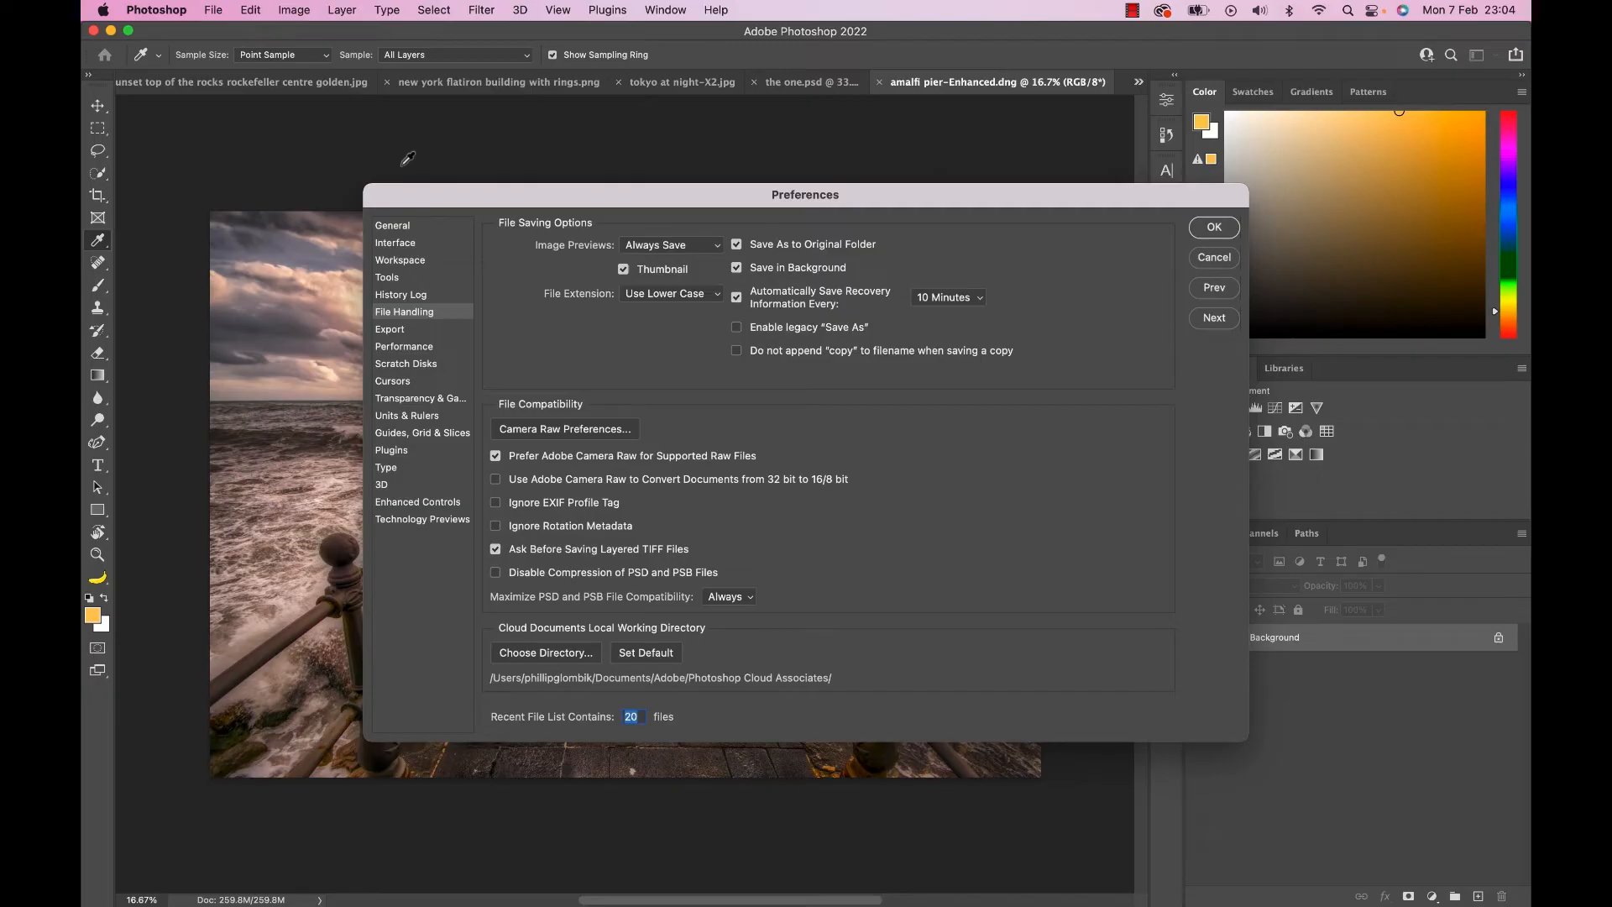
# Set JPEG/HEIC handling in the Camera Raw preferences to "Automatically open JPEGs and HEICs with settings".
pyautogui.click(556, 428)
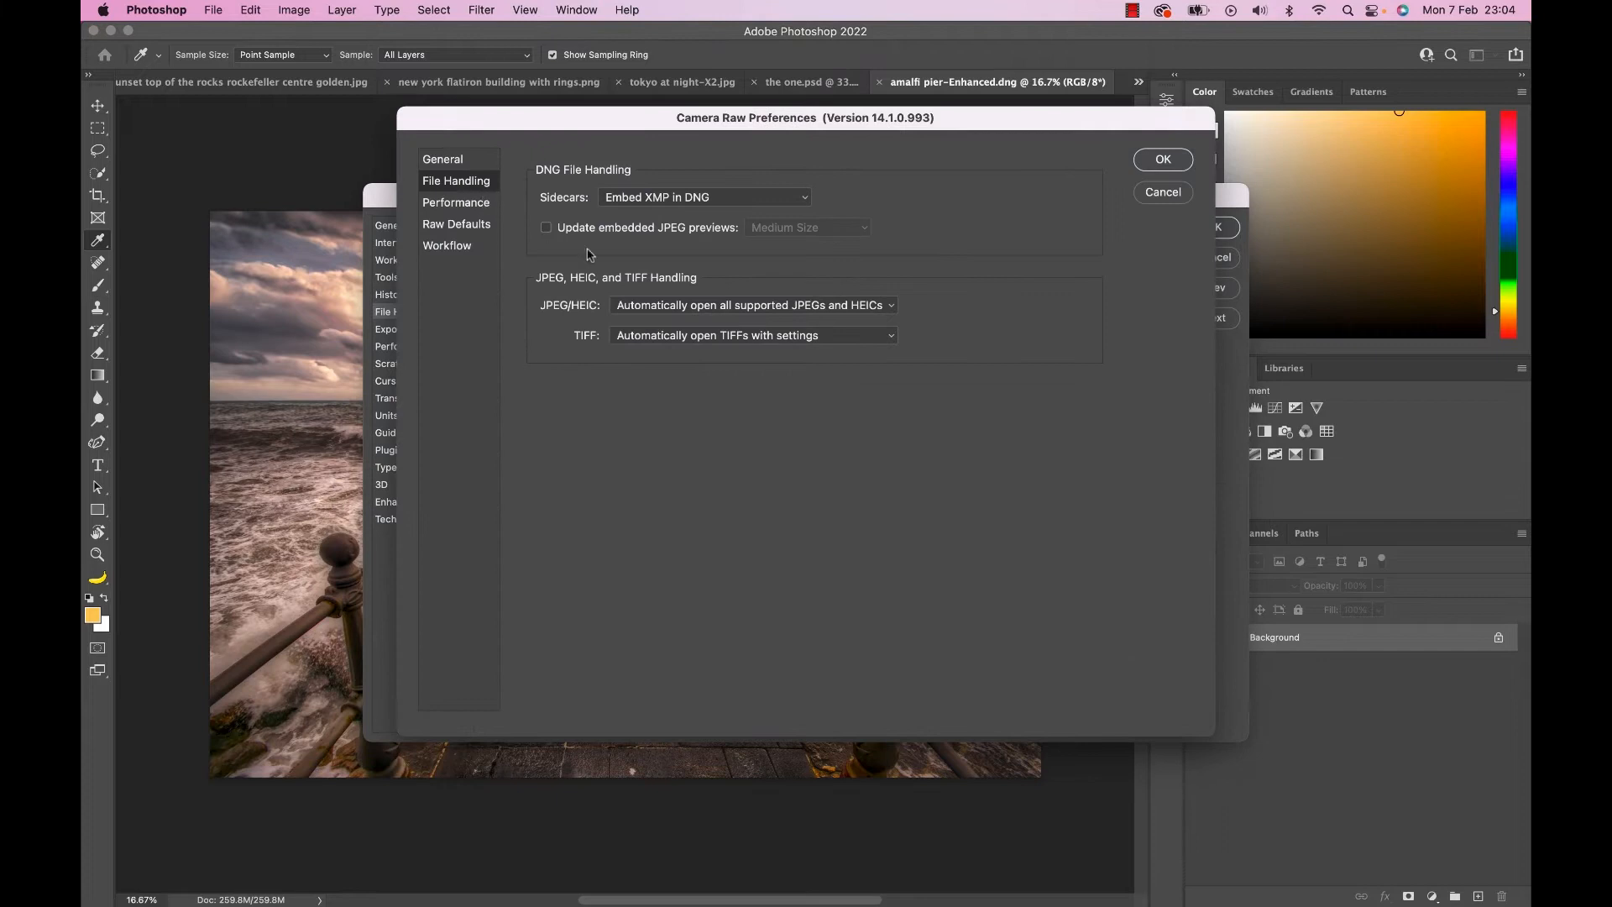
pyautogui.click(667, 313)
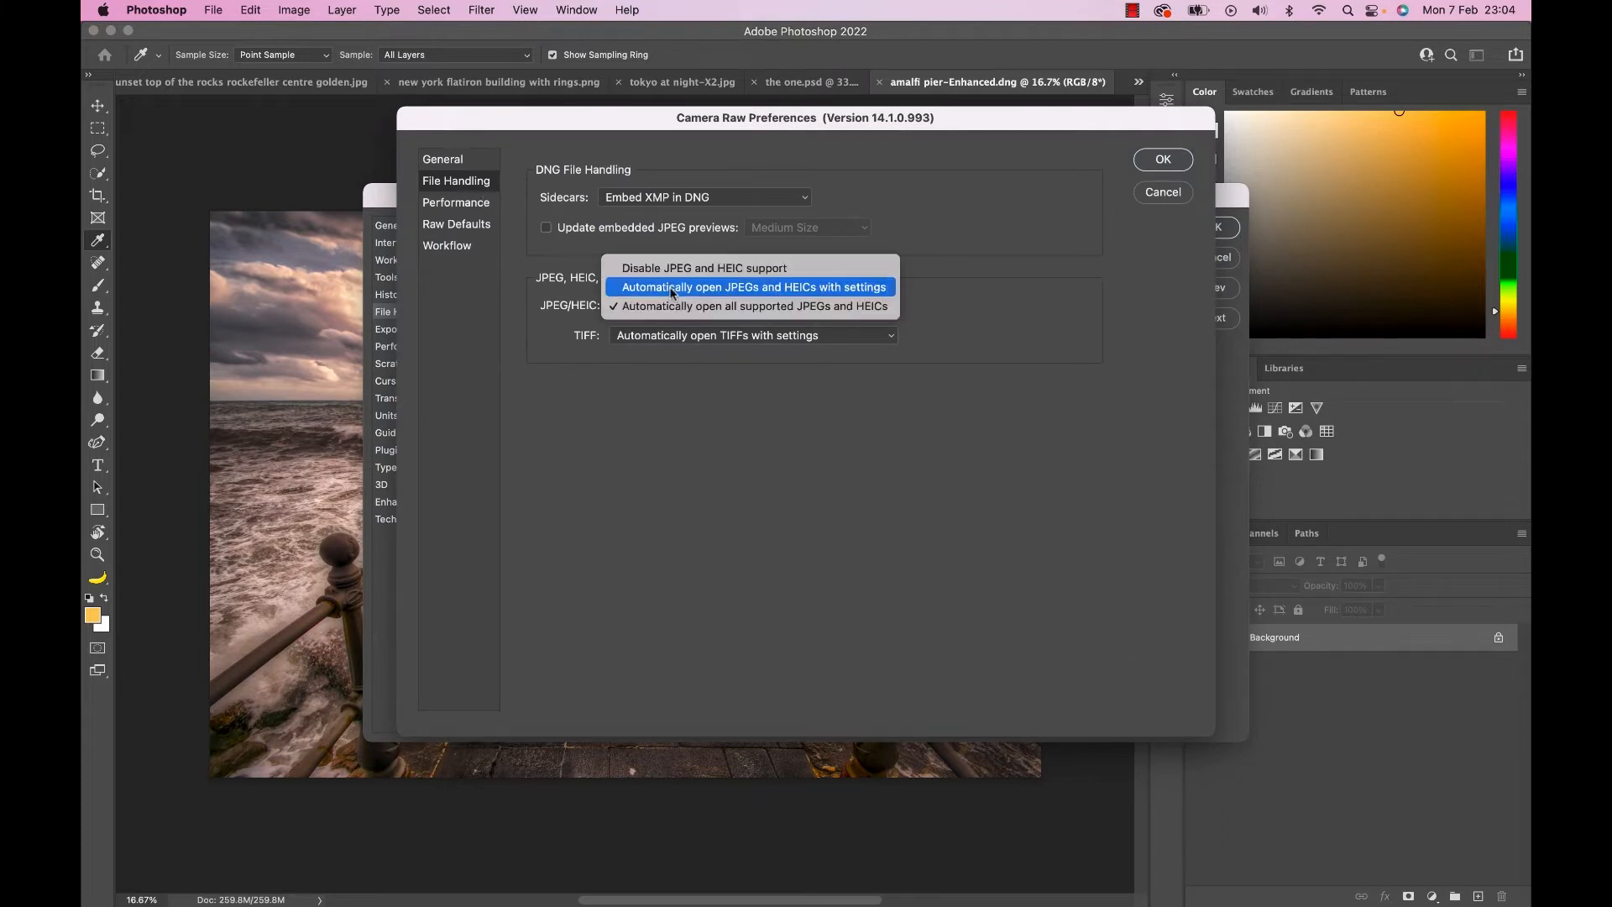
pyautogui.click(671, 288)
pyautogui.click(1162, 161)
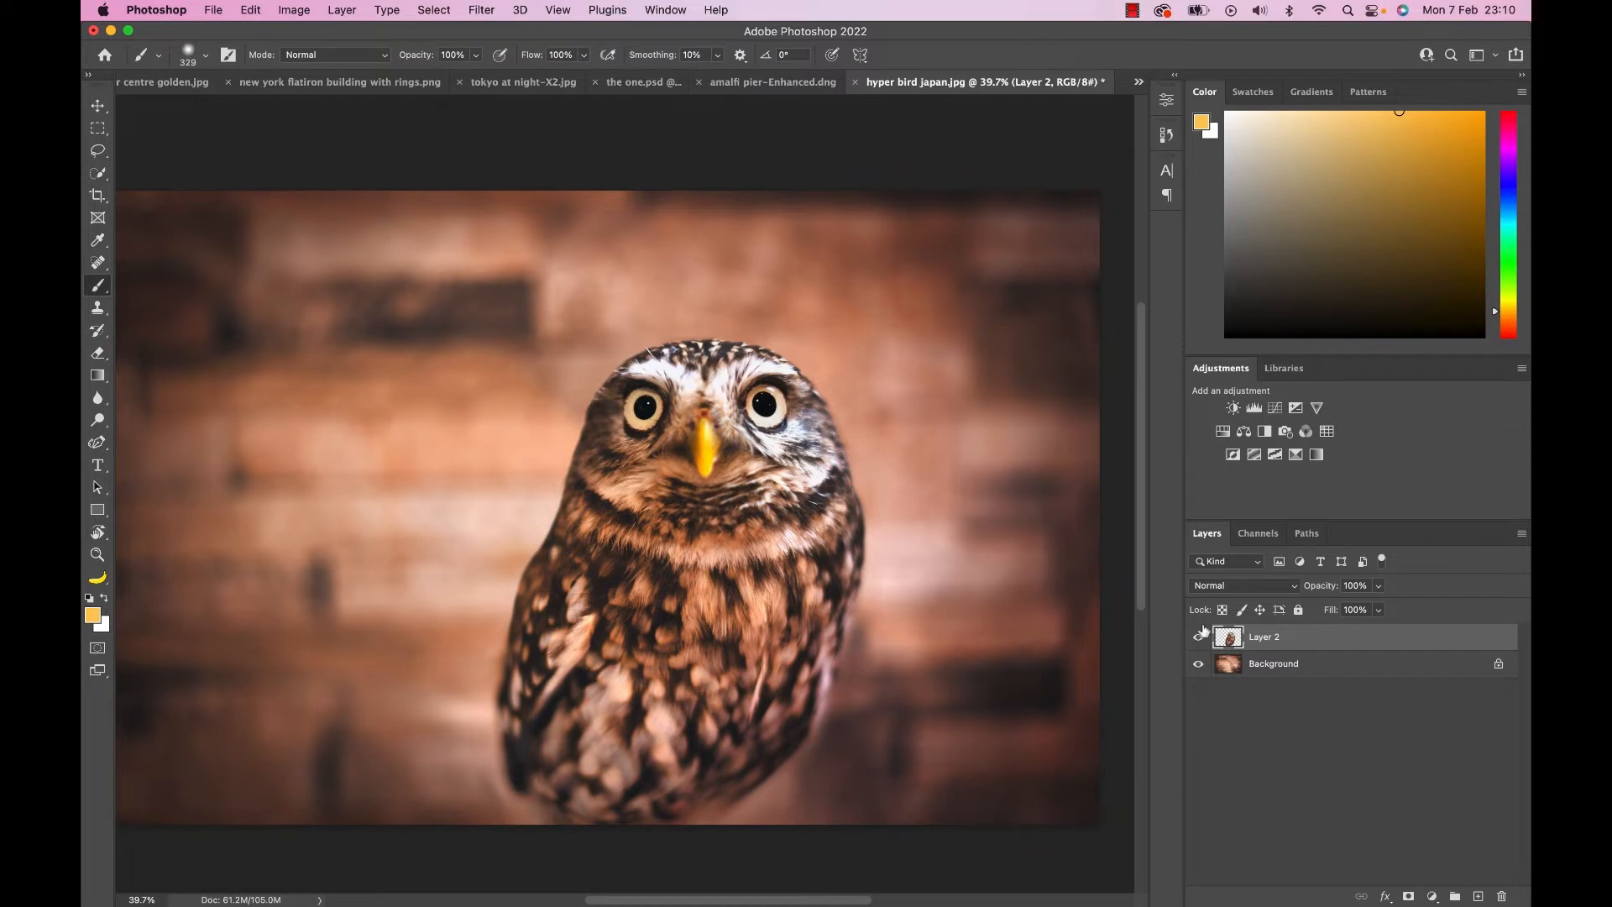
# Compare the owl image with Layer 2 hidden and shown to check that the bird is separate from its background.
pyautogui.click(1199, 638)
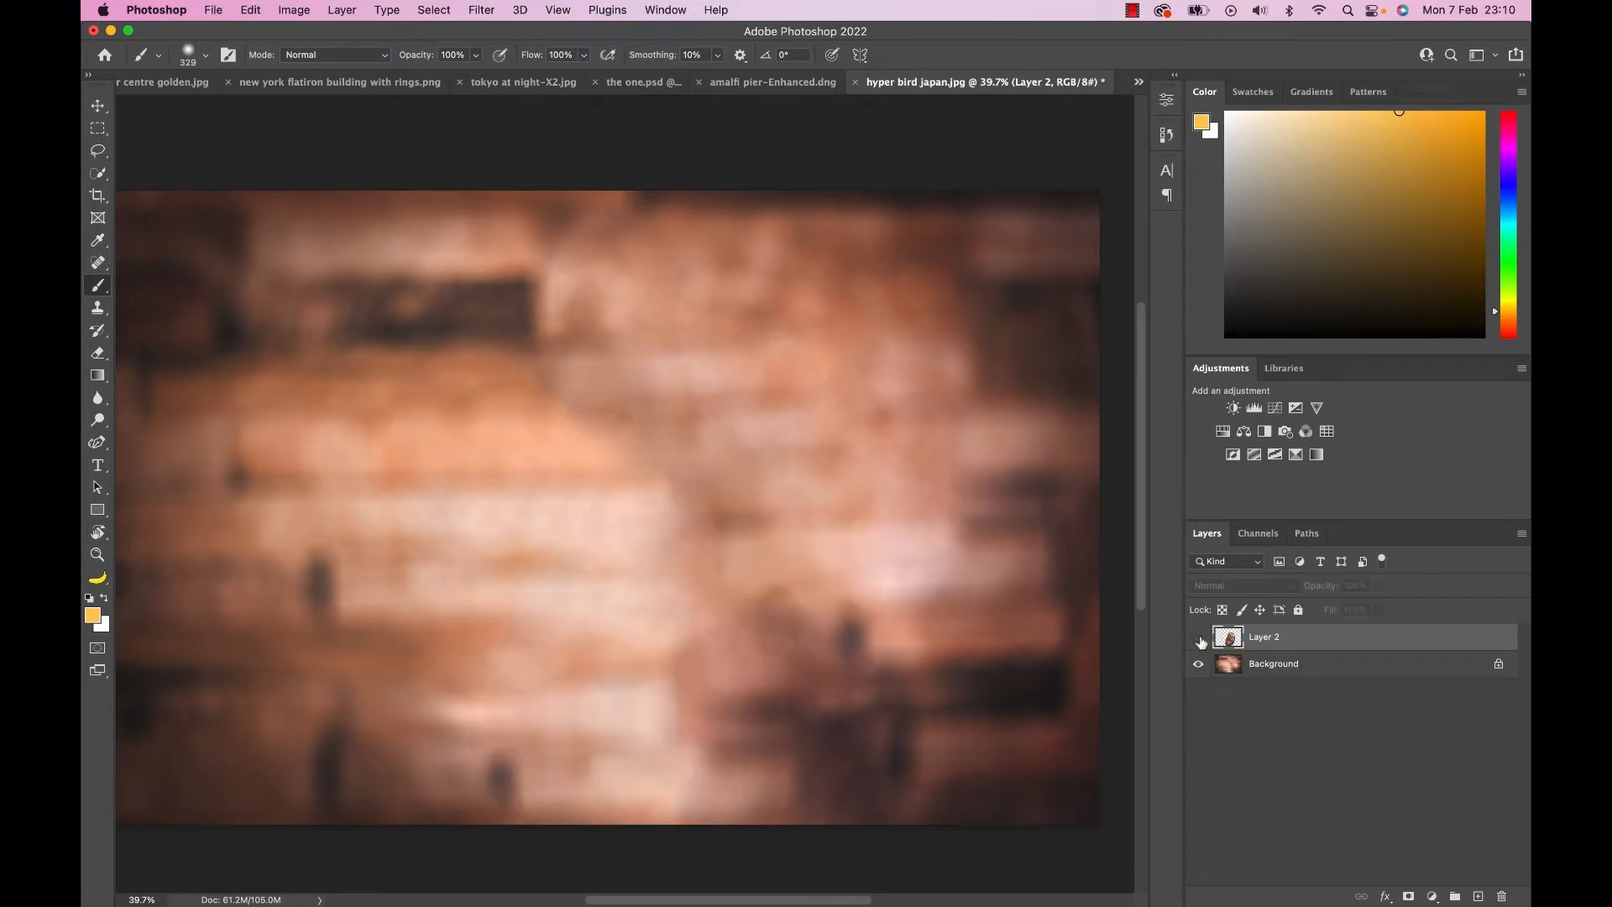
pyautogui.click(1199, 638)
pyautogui.click(1201, 641)
pyautogui.click(1201, 642)
# Apply Puppet Warp to the owl's Layer 2, pinning its neck, chest and body edges, and rotate the neck pin to tilt the head.
pyautogui.click(251, 9)
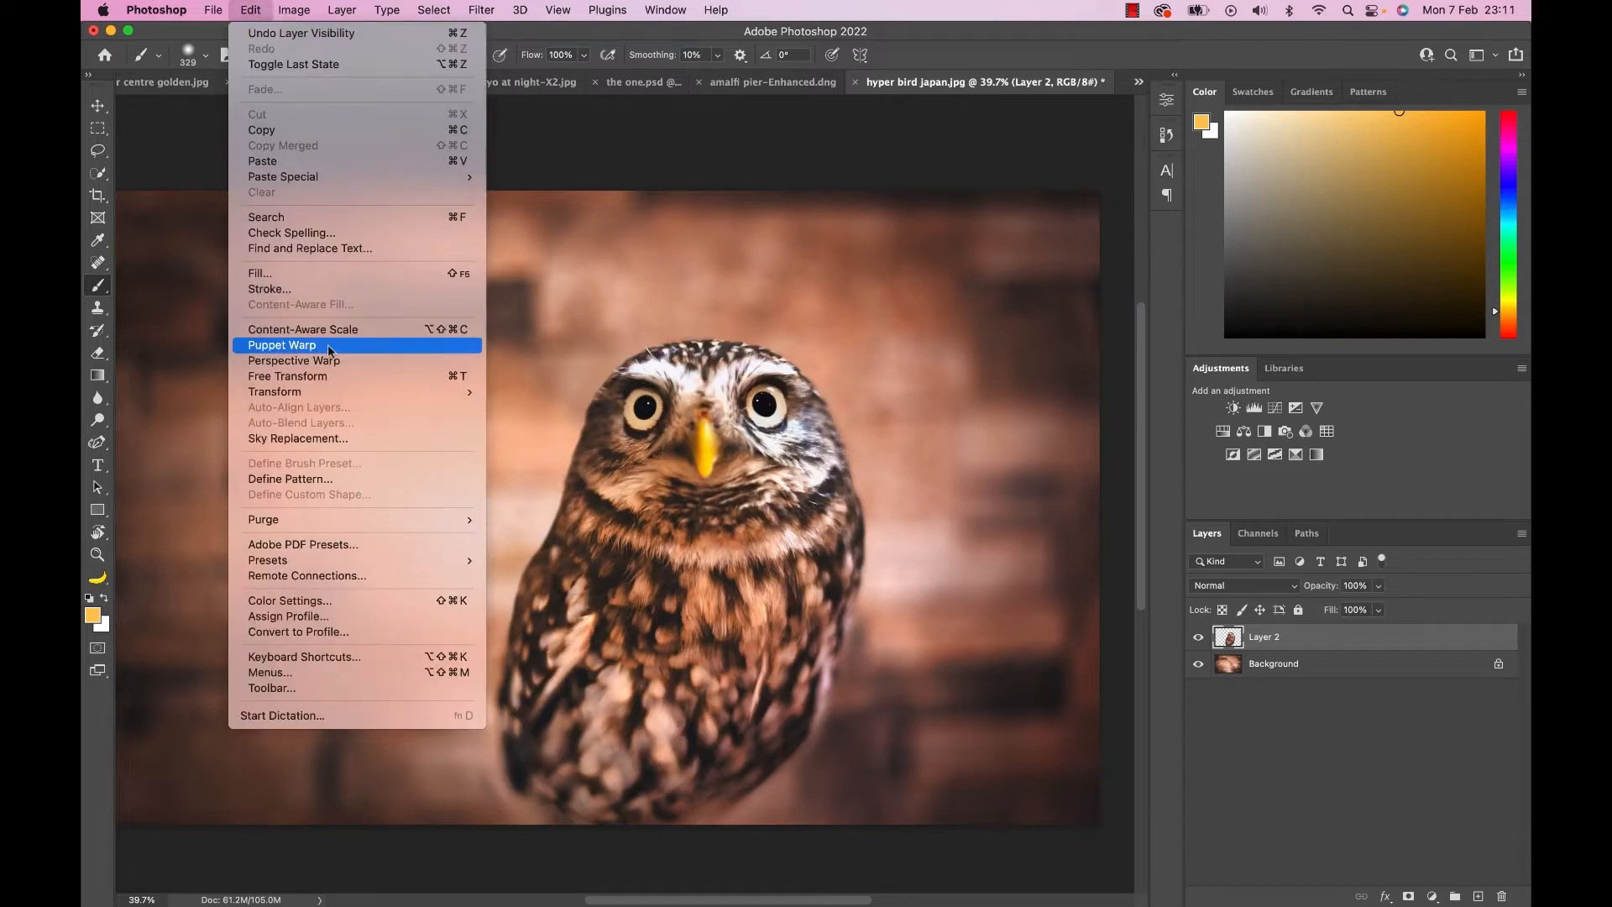
pyautogui.click(329, 346)
pyautogui.click(706, 515)
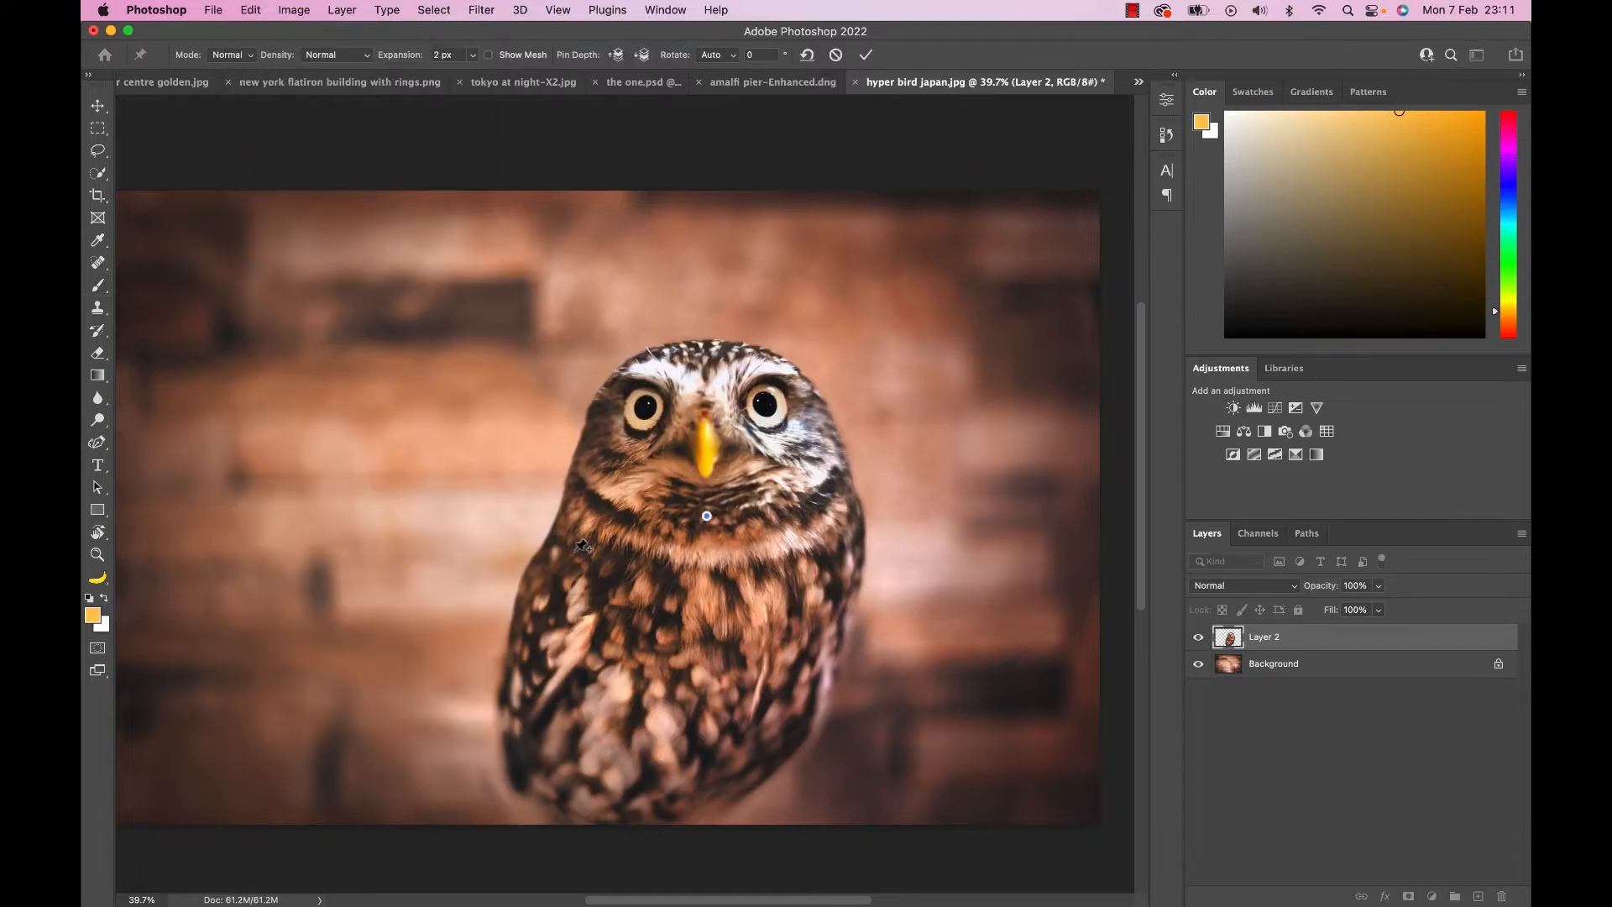
pyautogui.click(575, 550)
pyautogui.click(551, 652)
pyautogui.click(557, 756)
pyautogui.click(677, 826)
pyautogui.click(829, 764)
pyautogui.click(899, 671)
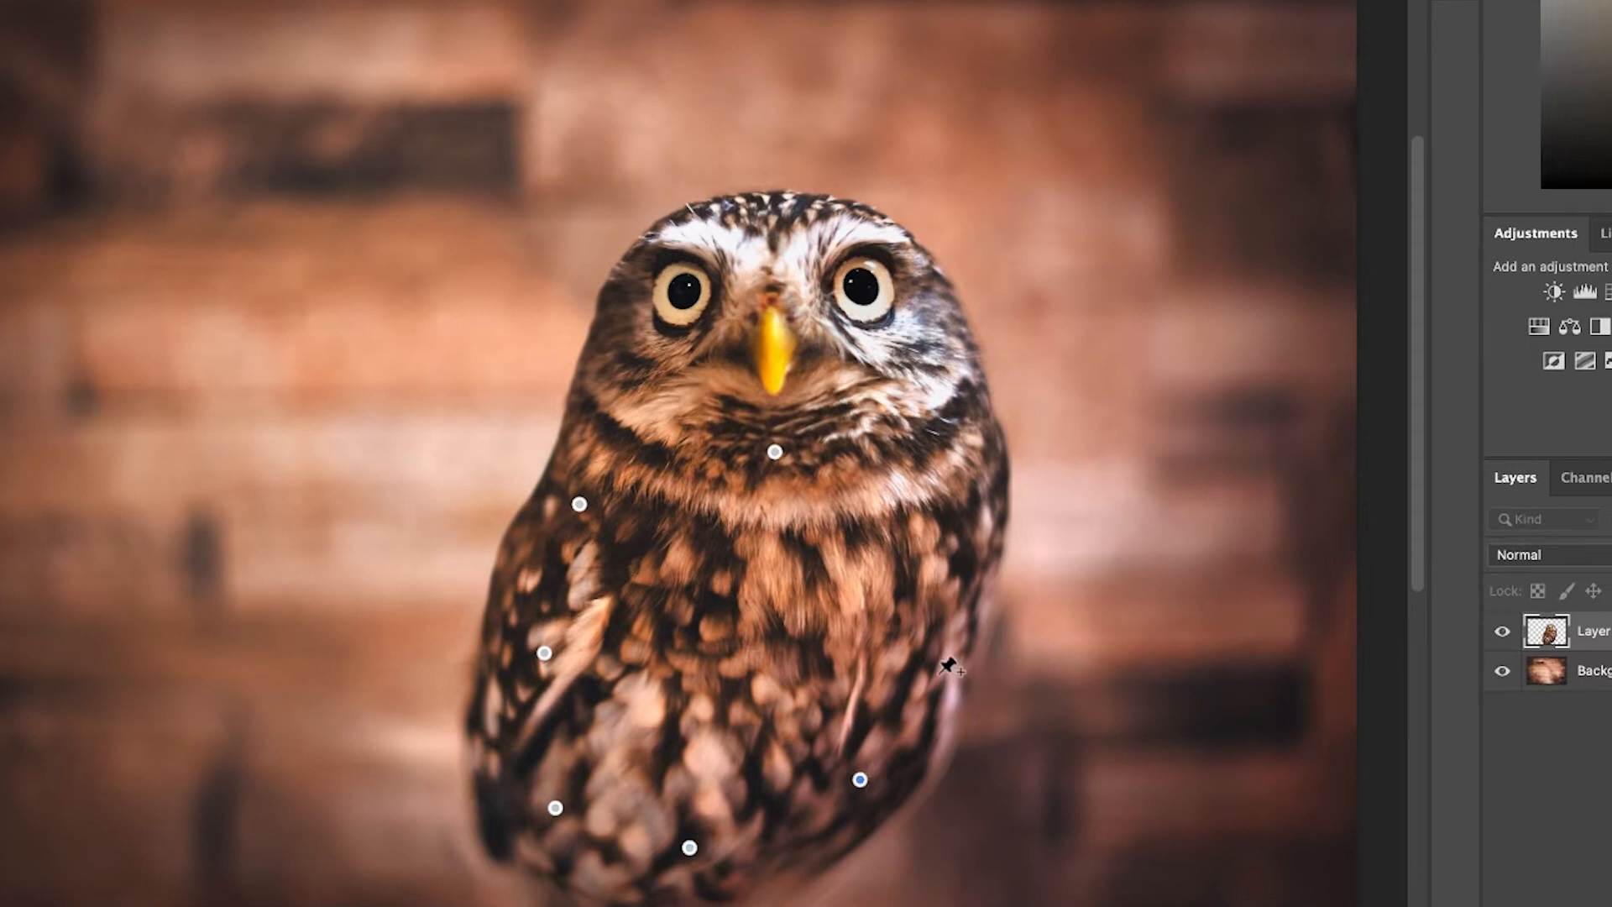
pyautogui.click(963, 497)
pyautogui.click(702, 580)
pyautogui.click(774, 452)
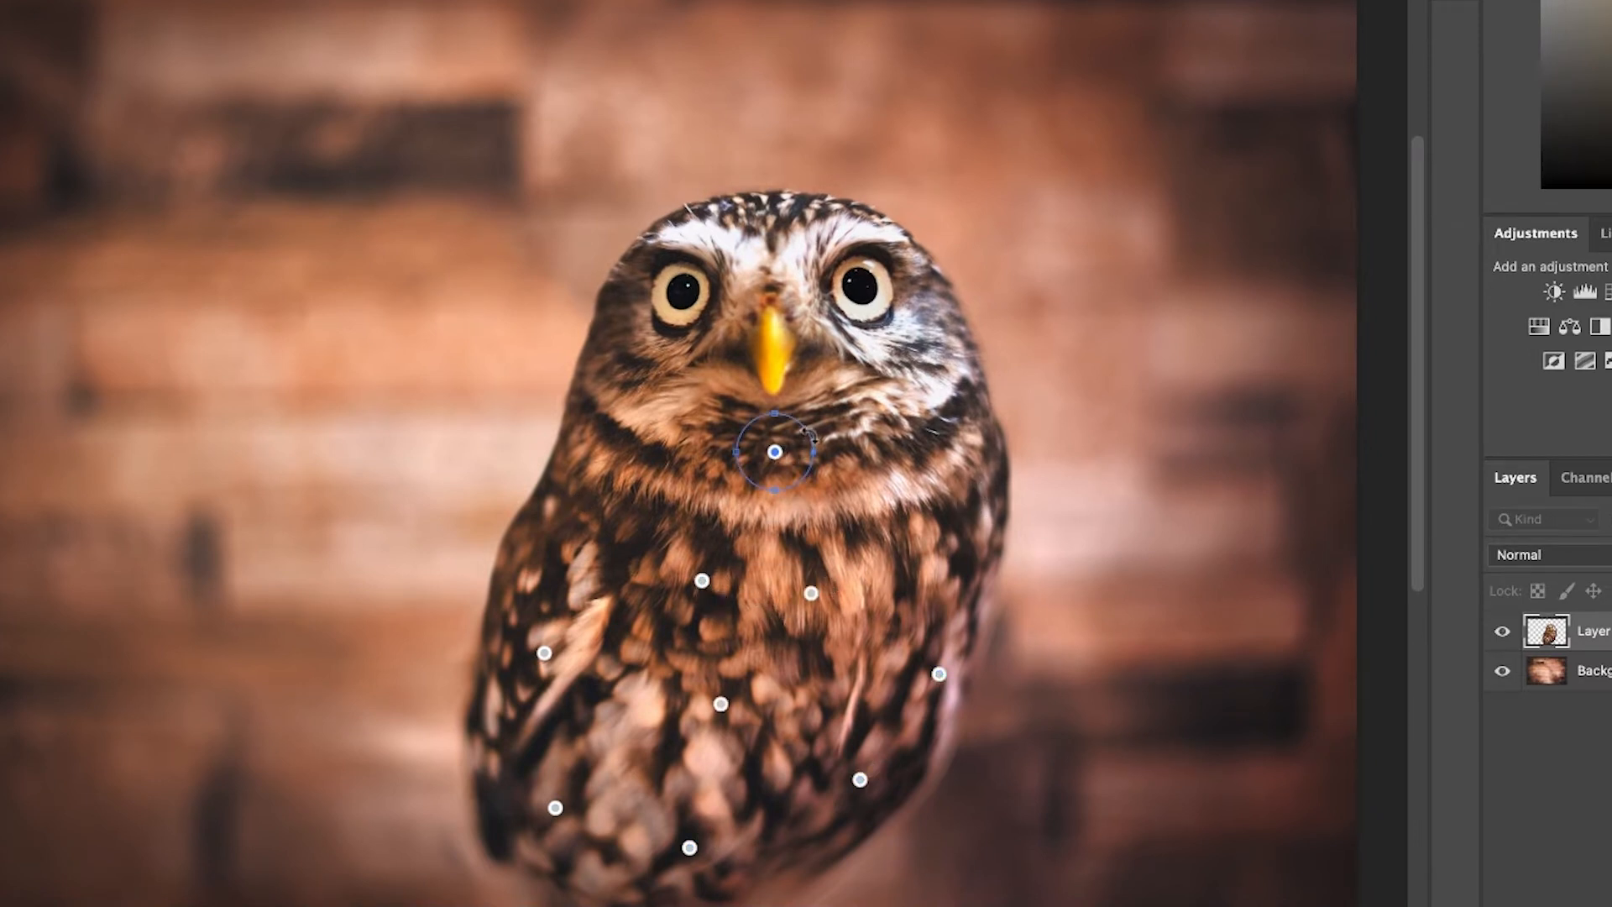
pyautogui.moveTo(808, 433)
pyautogui.mouseDown()
pyautogui.moveTo(807, 467)
pyautogui.moveTo(783, 418)
pyautogui.moveTo(759, 413)
pyautogui.moveTo(805, 395)
pyautogui.moveTo(765, 378)
pyautogui.moveTo(810, 455)
pyautogui.mouseUp()
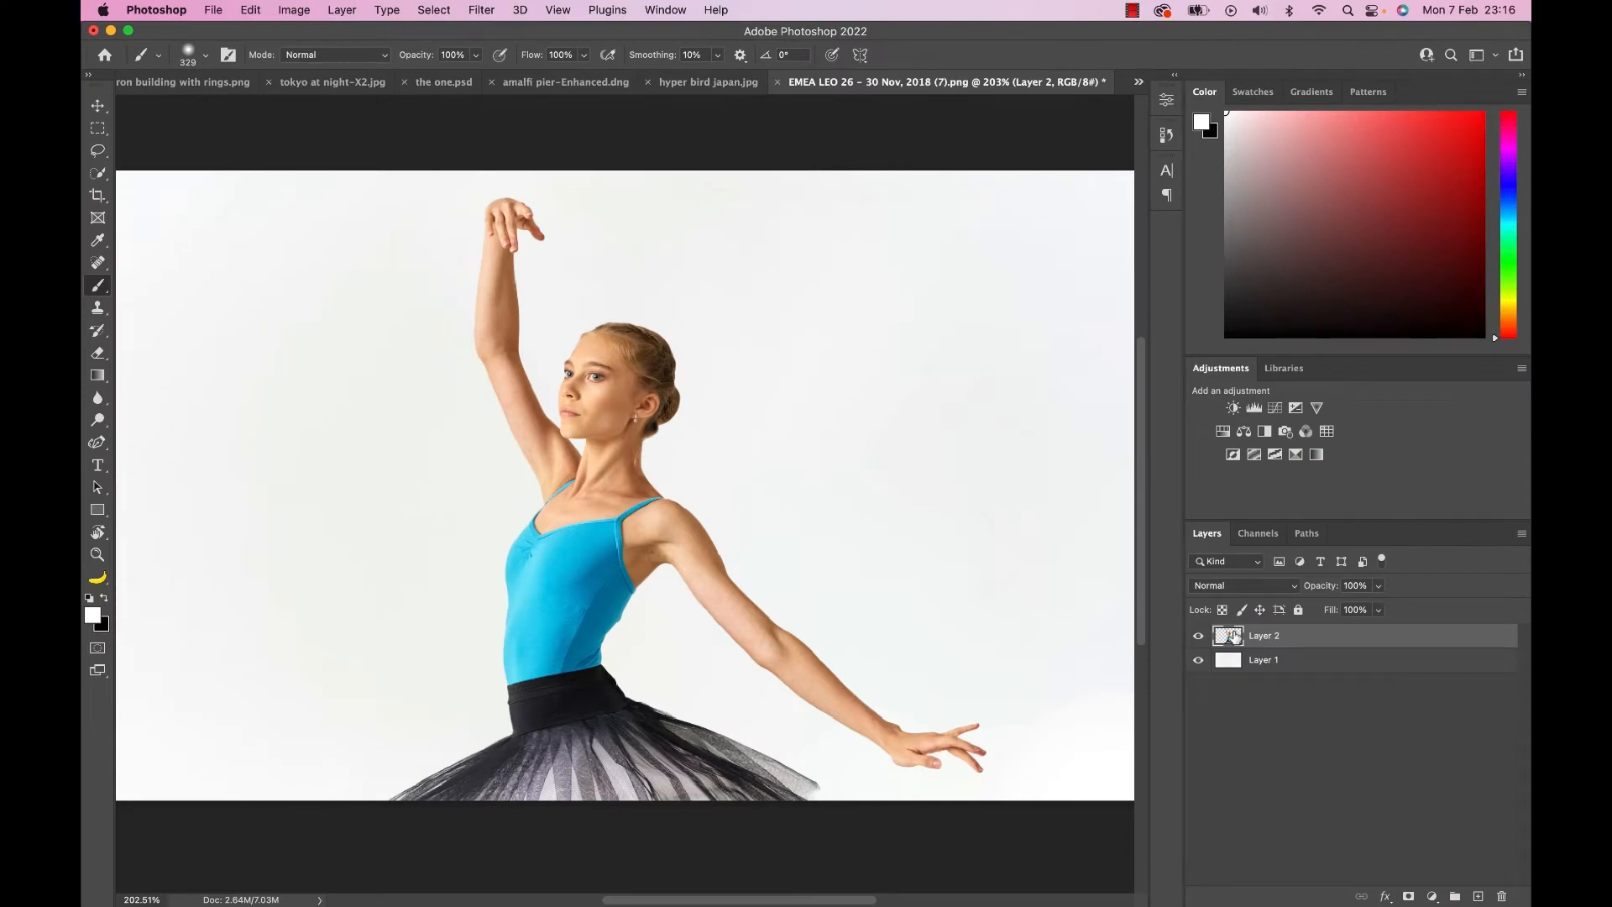
# Apply Puppet Warp to the ballet dancer's Layer 2 and rotate the pins at the outstretched arm's wrist and shoulder to adjust the pose.
pyautogui.click(239, 7)
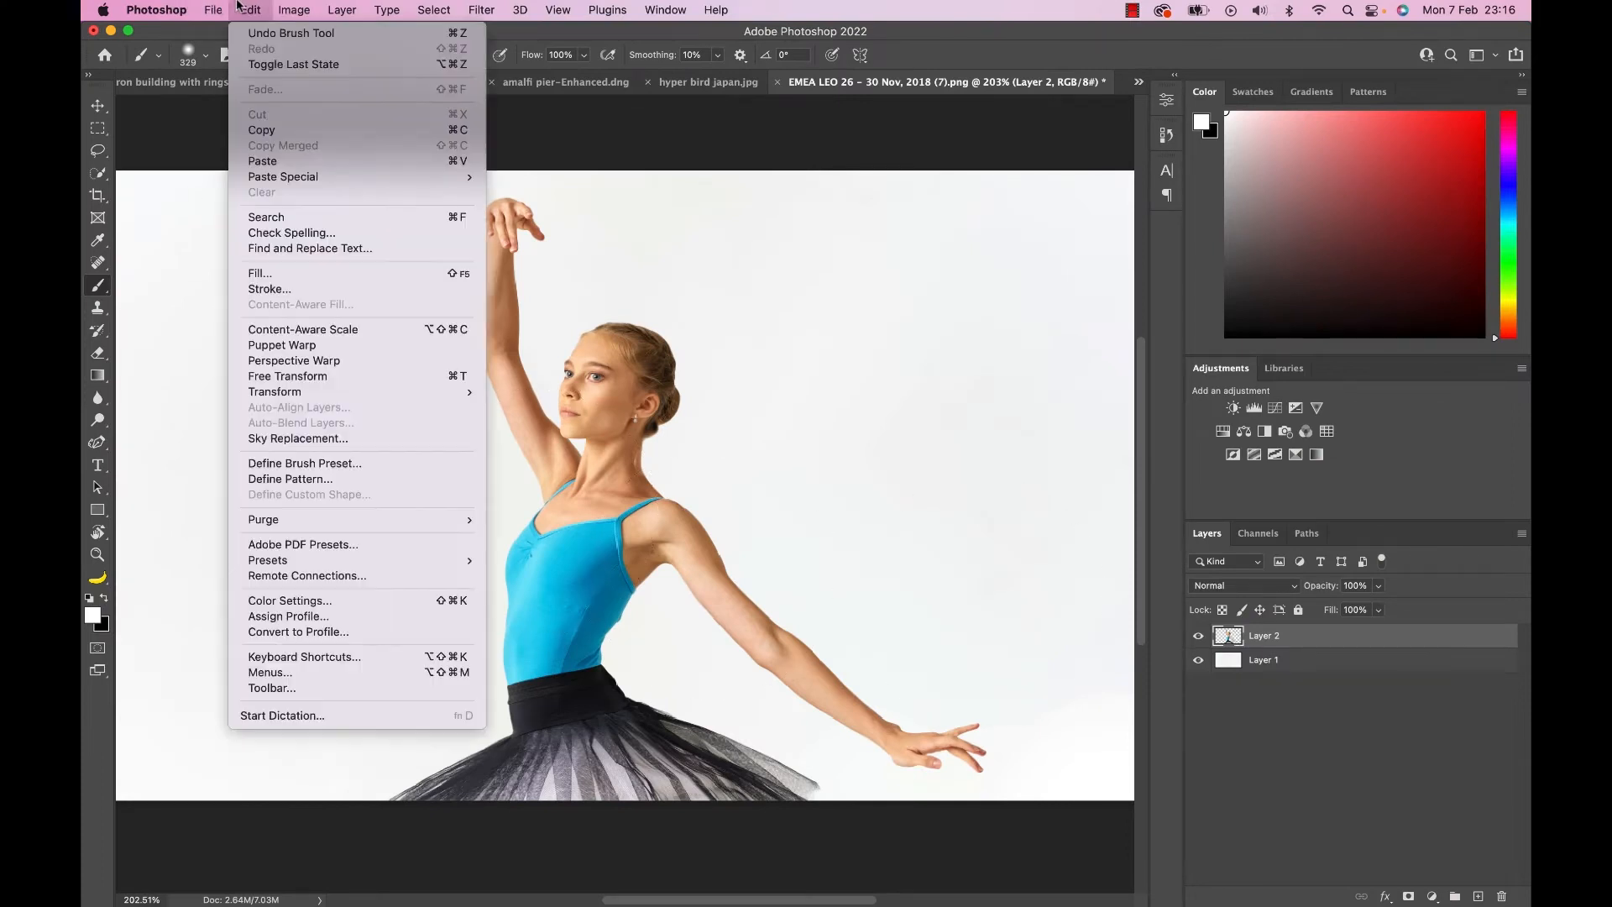
pyautogui.click(282, 345)
pyautogui.click(885, 733)
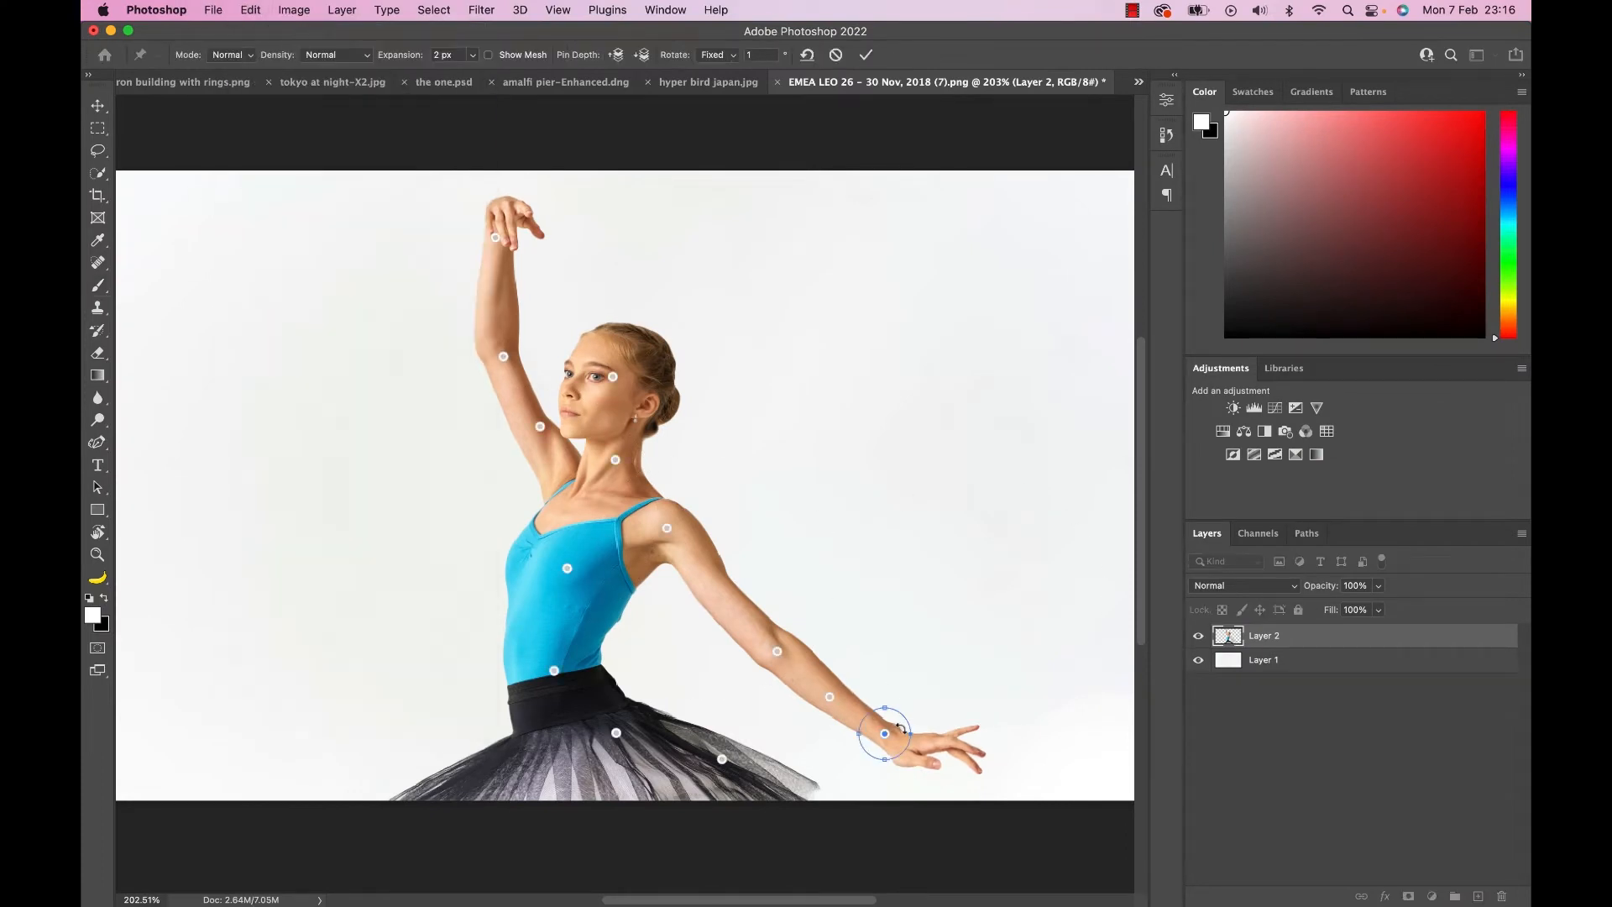
pyautogui.moveTo(905, 723); pyautogui.dragTo(906, 713)
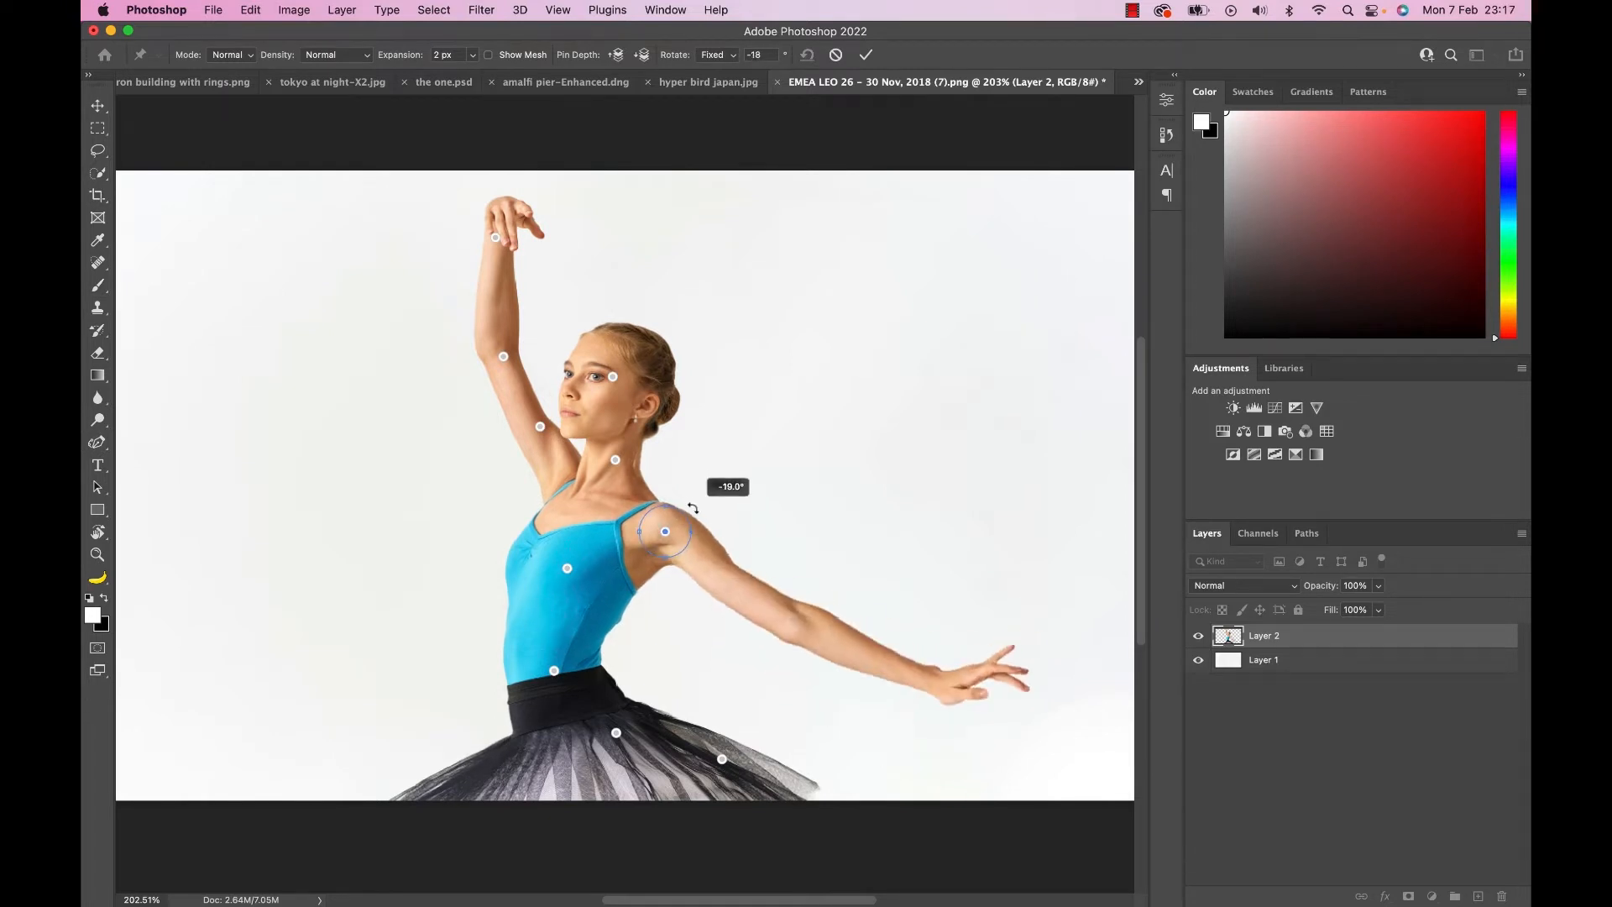
pyautogui.moveTo(695, 508)
pyautogui.mouseDown()
pyautogui.moveTo(698, 456)
pyautogui.moveTo(696, 510)
pyautogui.moveTo(699, 463)
pyautogui.moveTo(700, 489)
pyautogui.mouseUp()
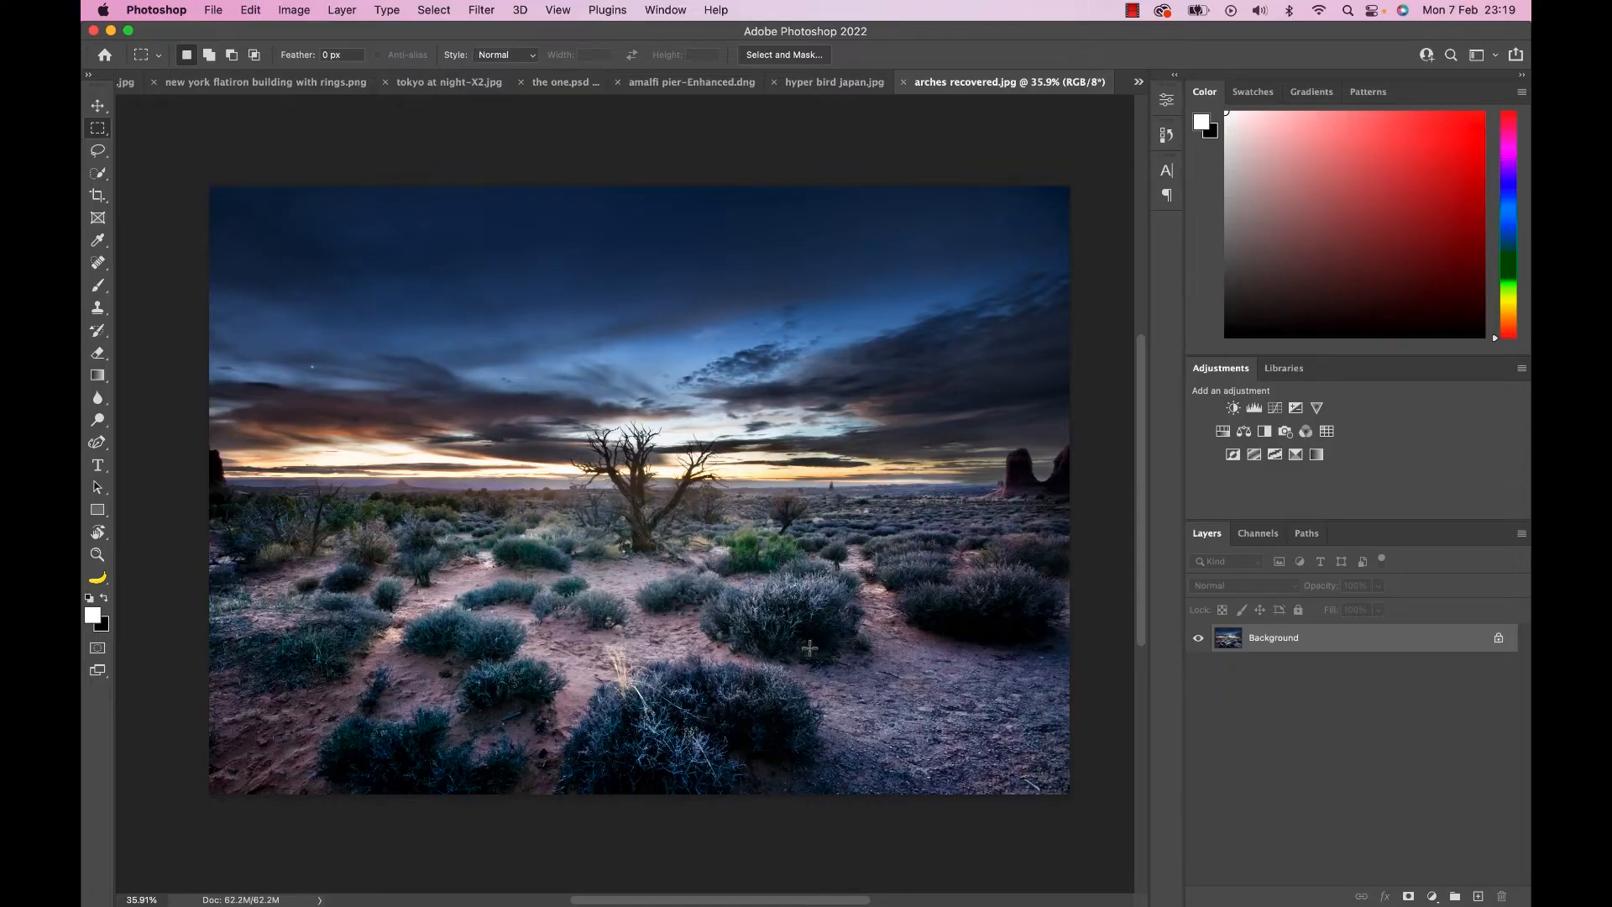
# Select the full width of the desert image from its top edge to below the tree and copy it to a new layer.
pyautogui.moveTo(203, 165); pyautogui.dragTo(1102, 570)
pyautogui.press('super+j')
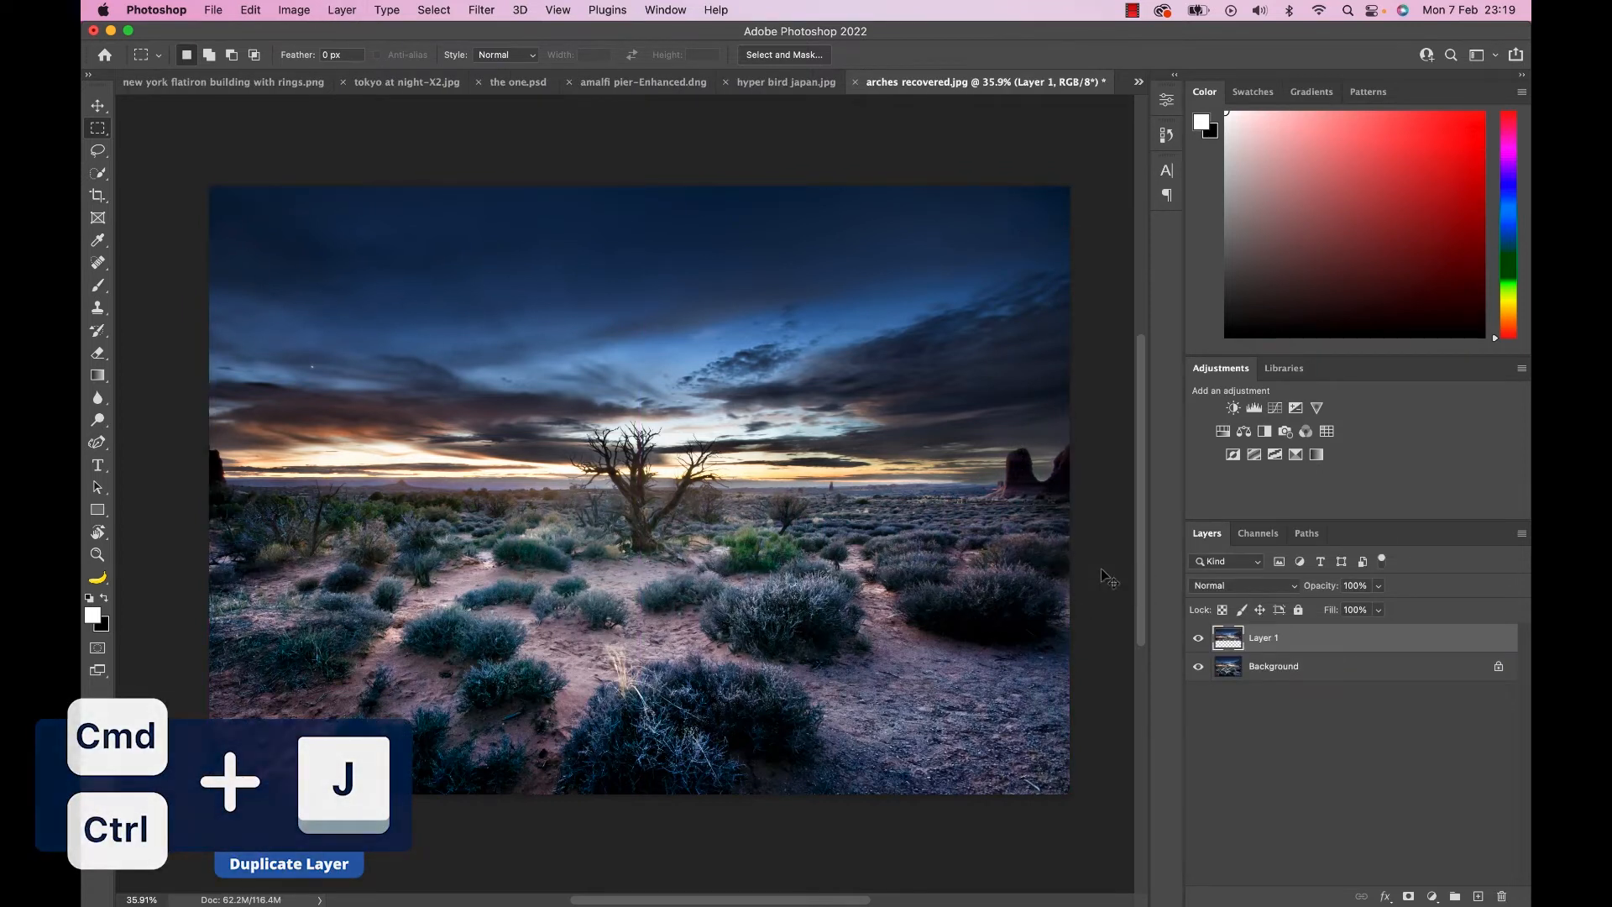
# Flip the copied desert layer vertically and move it straight down so that it mirrors the landscape below the tree.
pyautogui.press('super+t')
pyautogui.rightClick(785, 376)
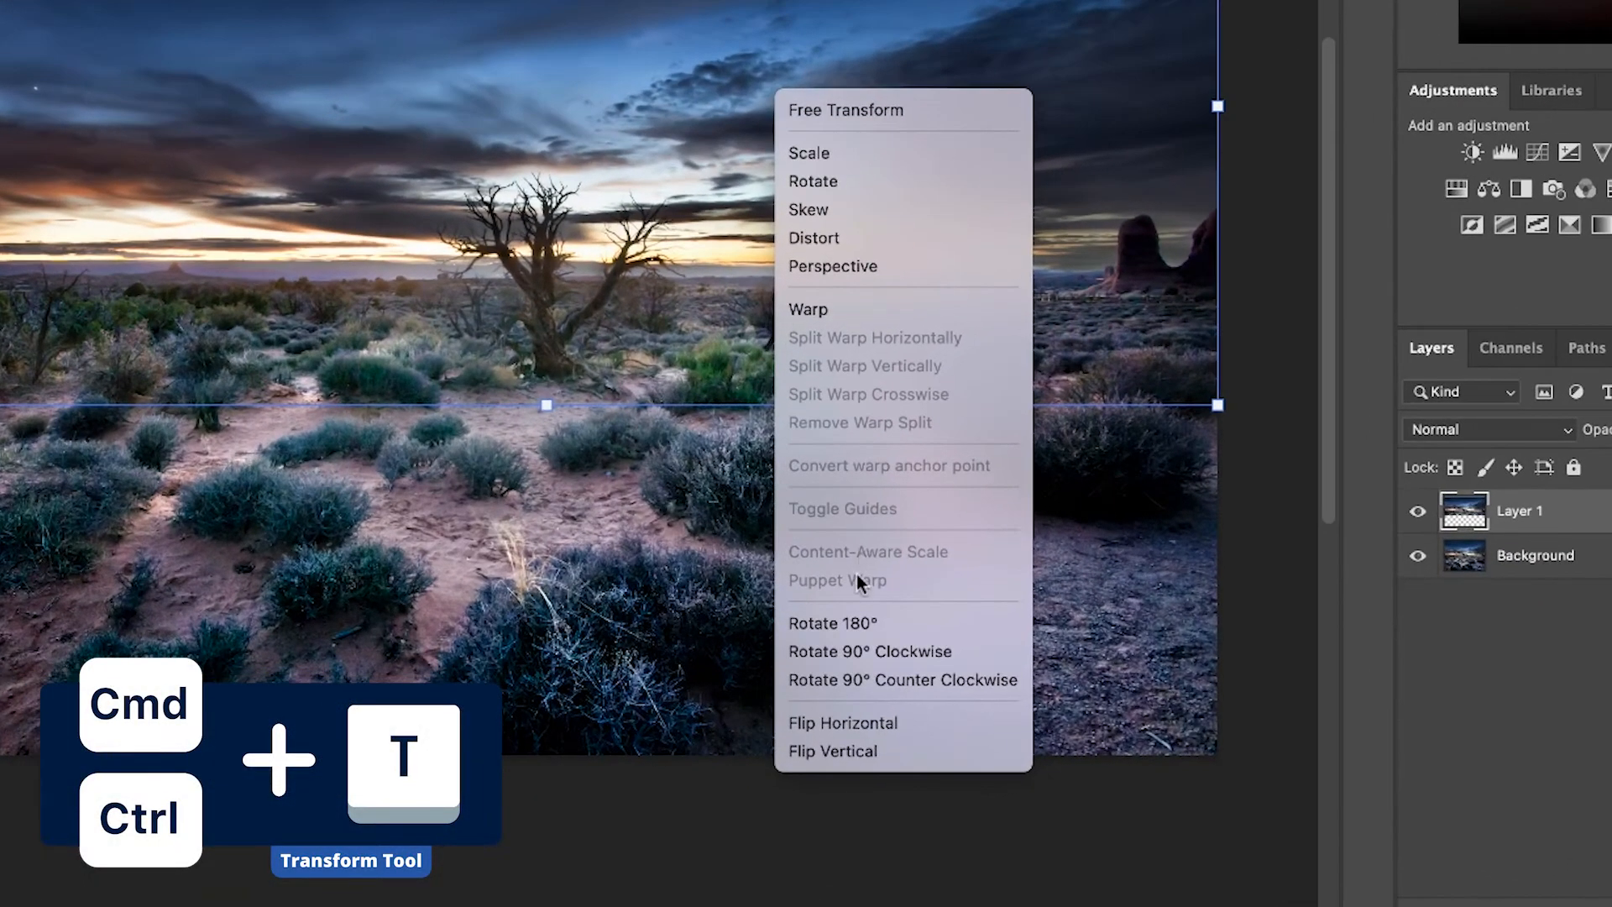
pyautogui.click(853, 746)
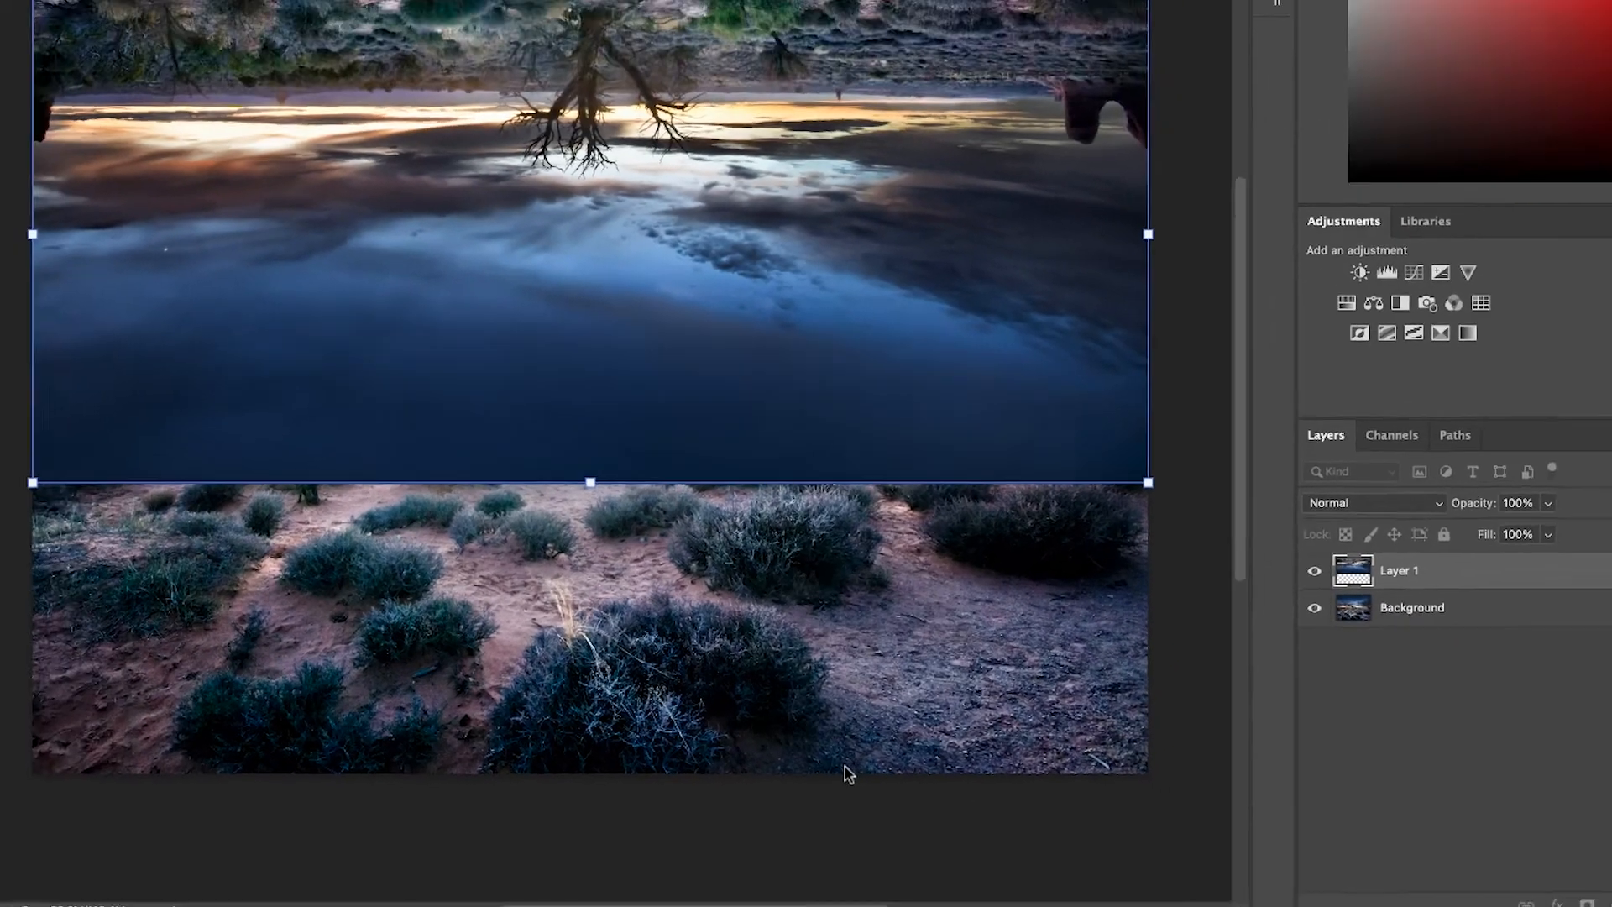
pyautogui.moveTo(799, 601); pyautogui.dragTo(798, 674)
pyautogui.press('Return')
pyautogui.press('m')
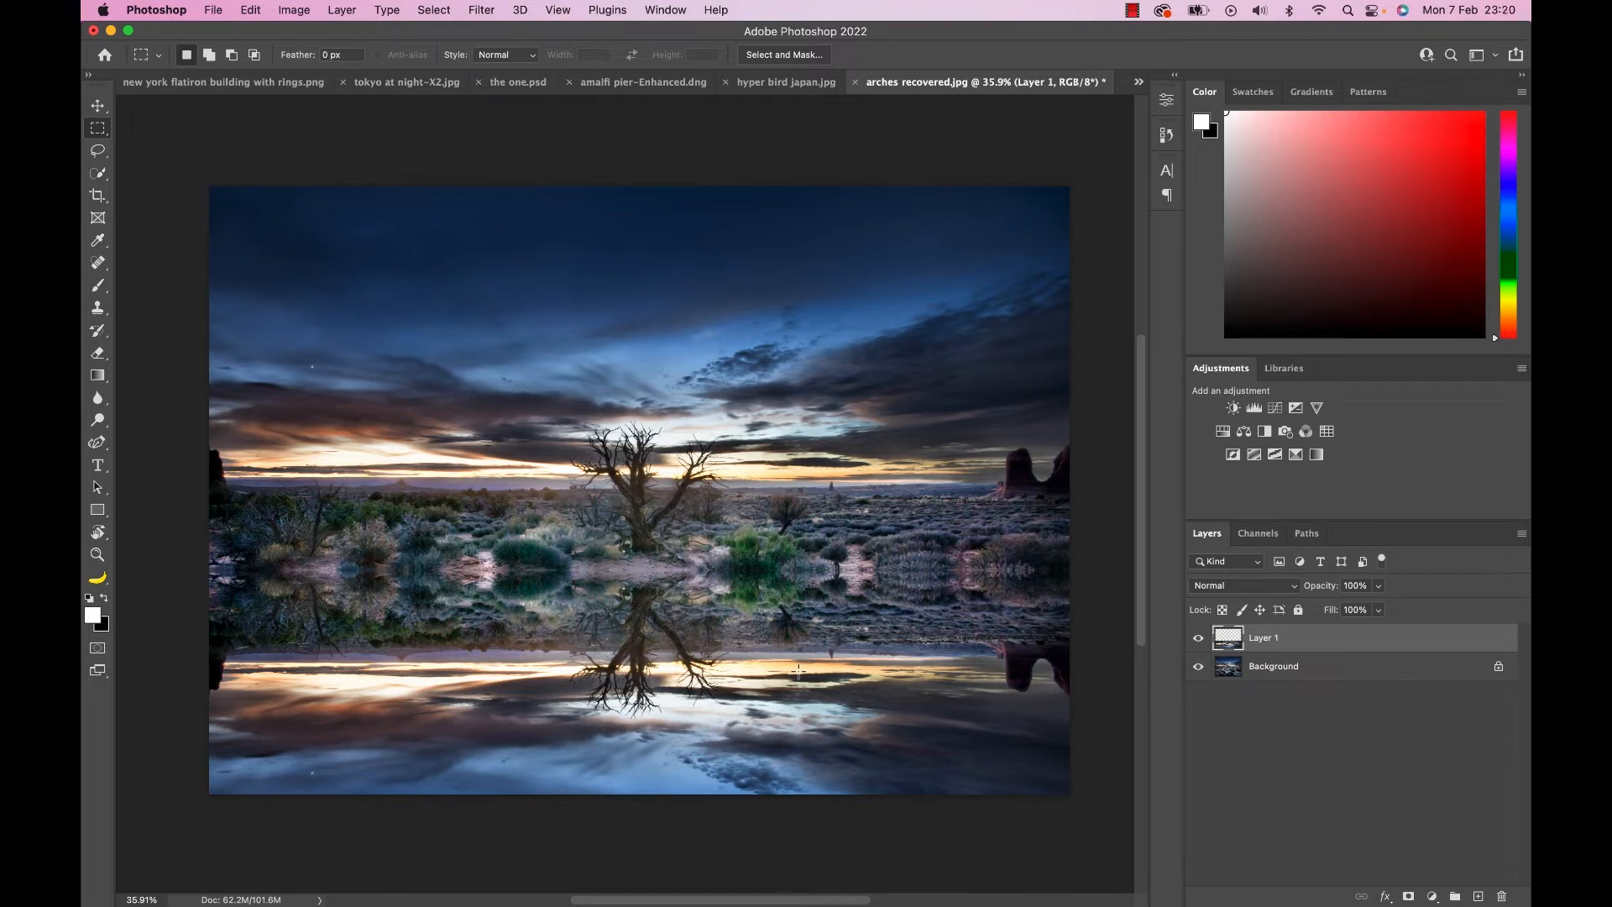
# Add a Curves adjustment clipped to Layer 1, lowering the midtones and moving the black point inward to darken the reflection.
pyautogui.click(1295, 407)
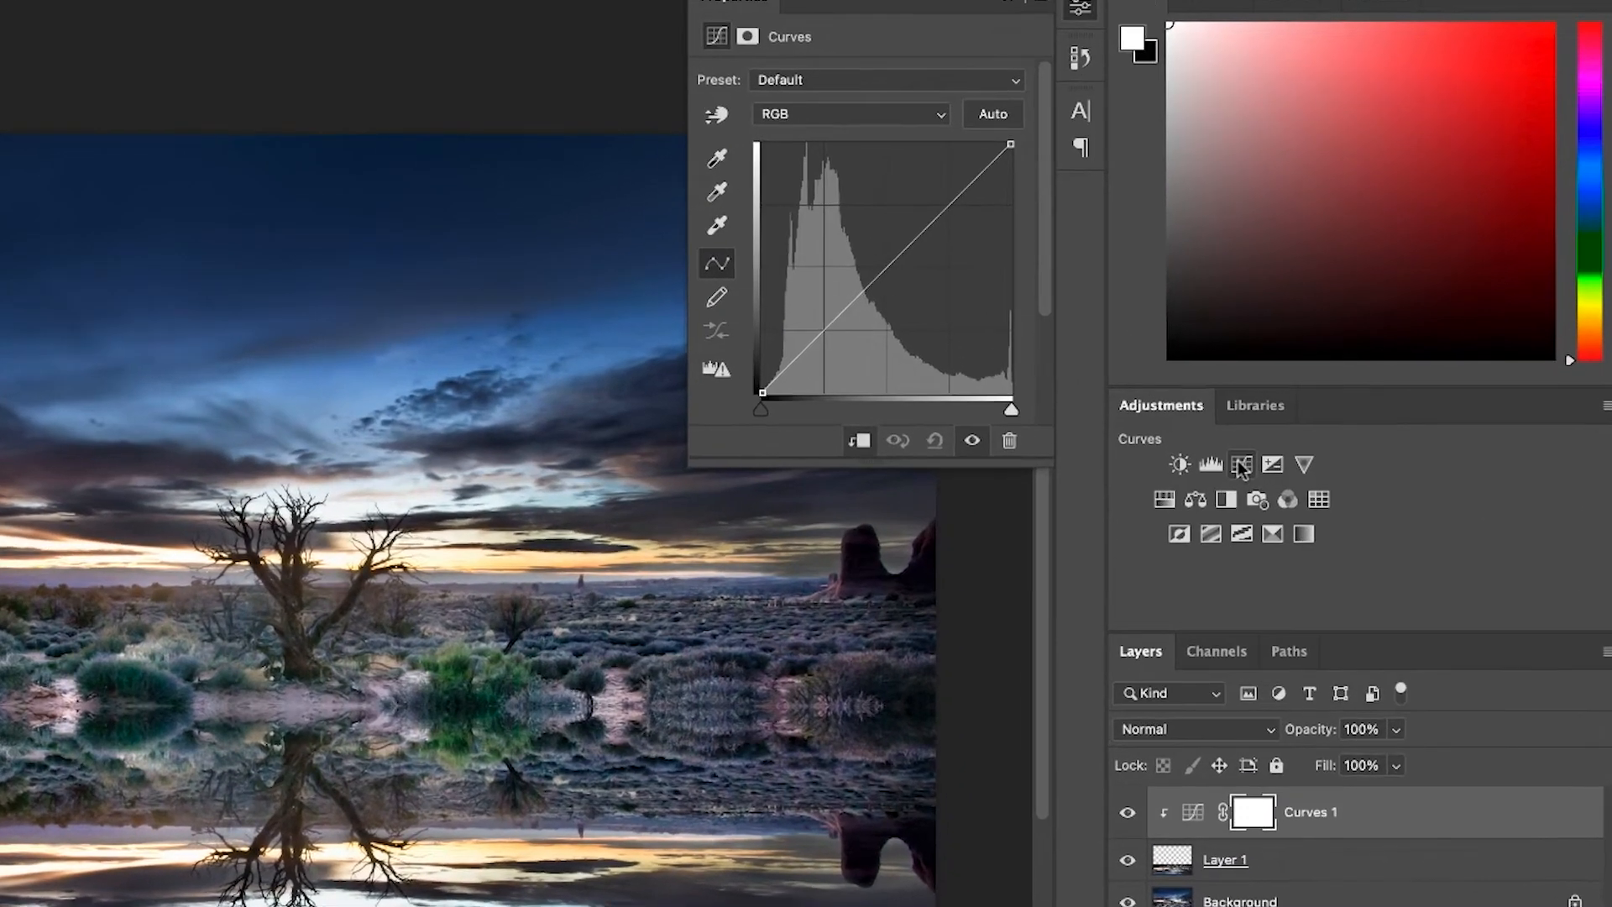
pyautogui.moveTo(877, 278); pyautogui.dragTo(895, 302)
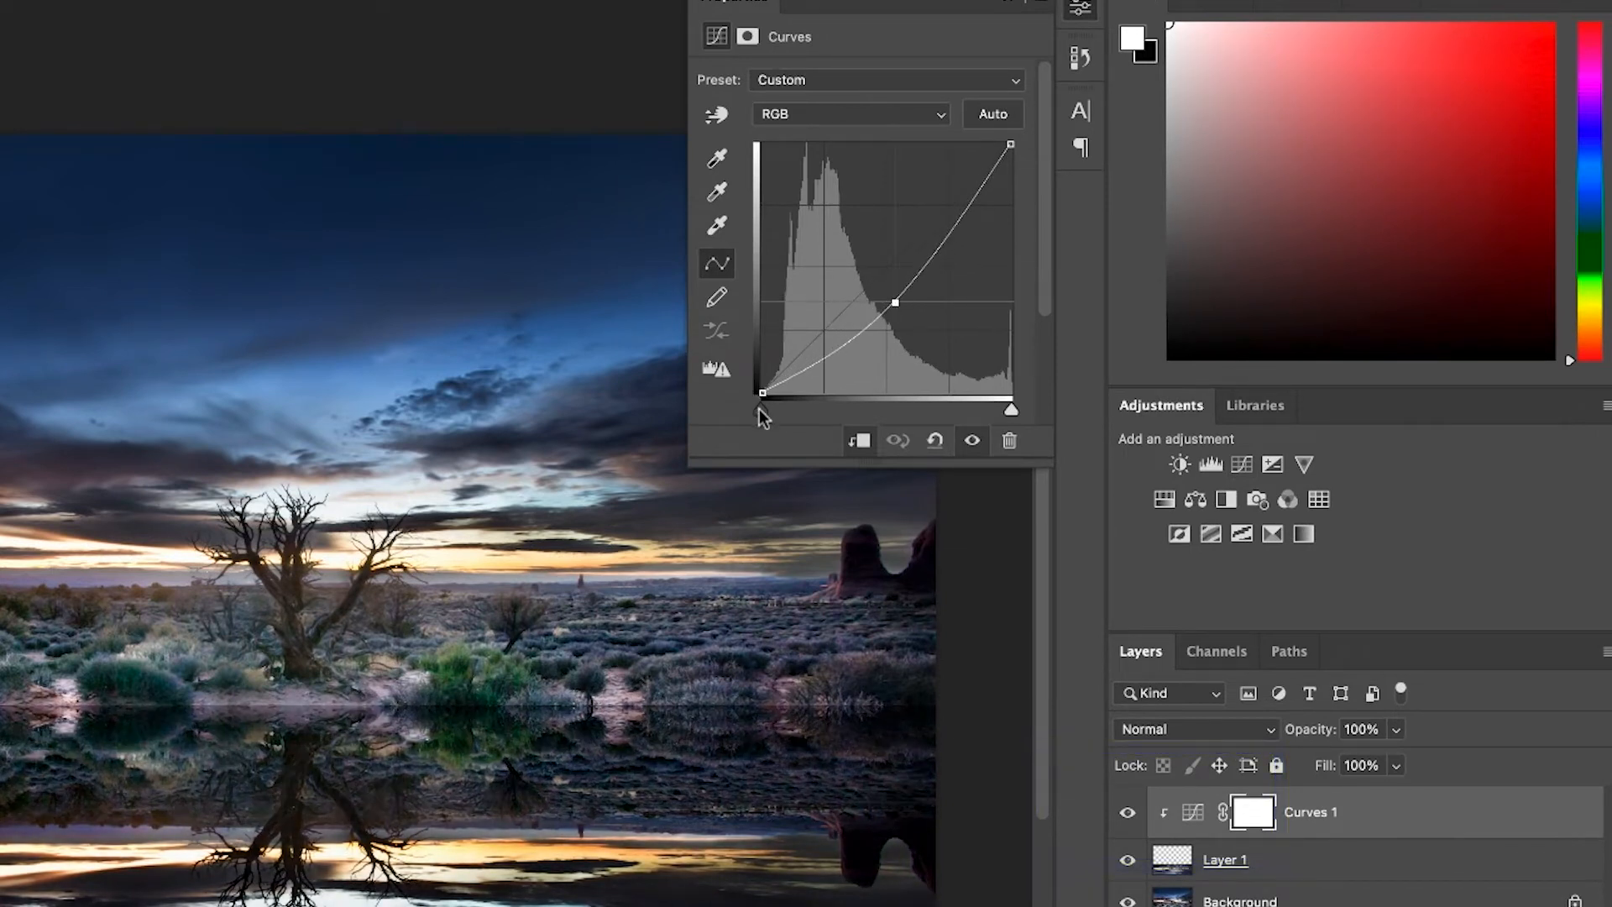
pyautogui.moveTo(762, 410); pyautogui.dragTo(787, 416)
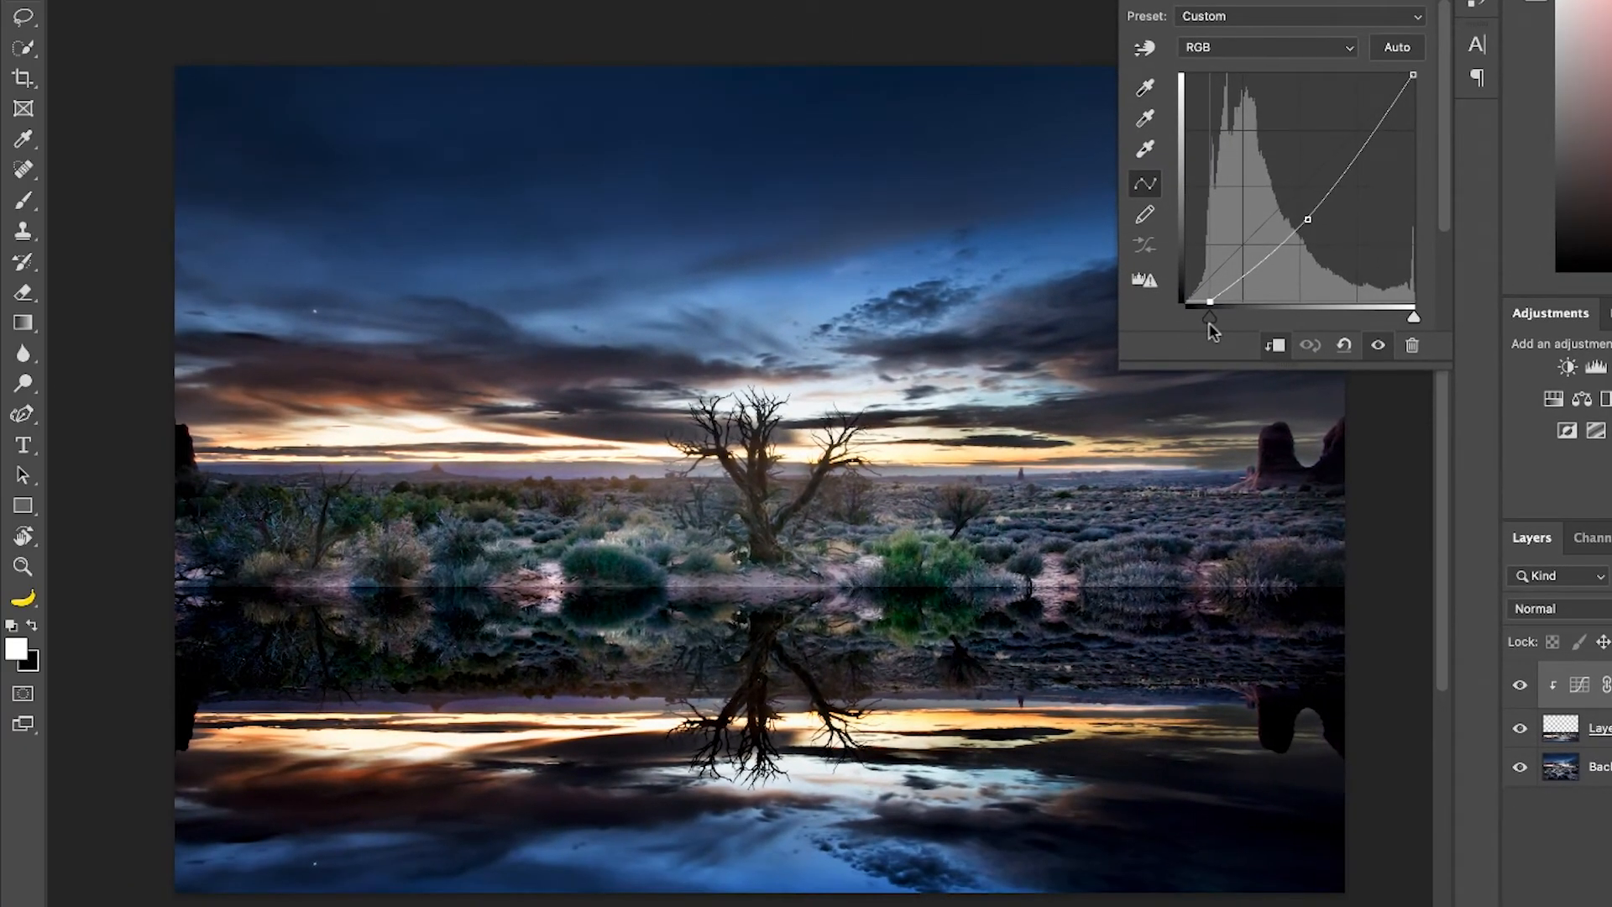
# Tint the reflection bluer by adjusting the Blue and Red channels of the clipped Curves adjustment.
pyautogui.click(1326, 47)
pyautogui.click(1264, 115)
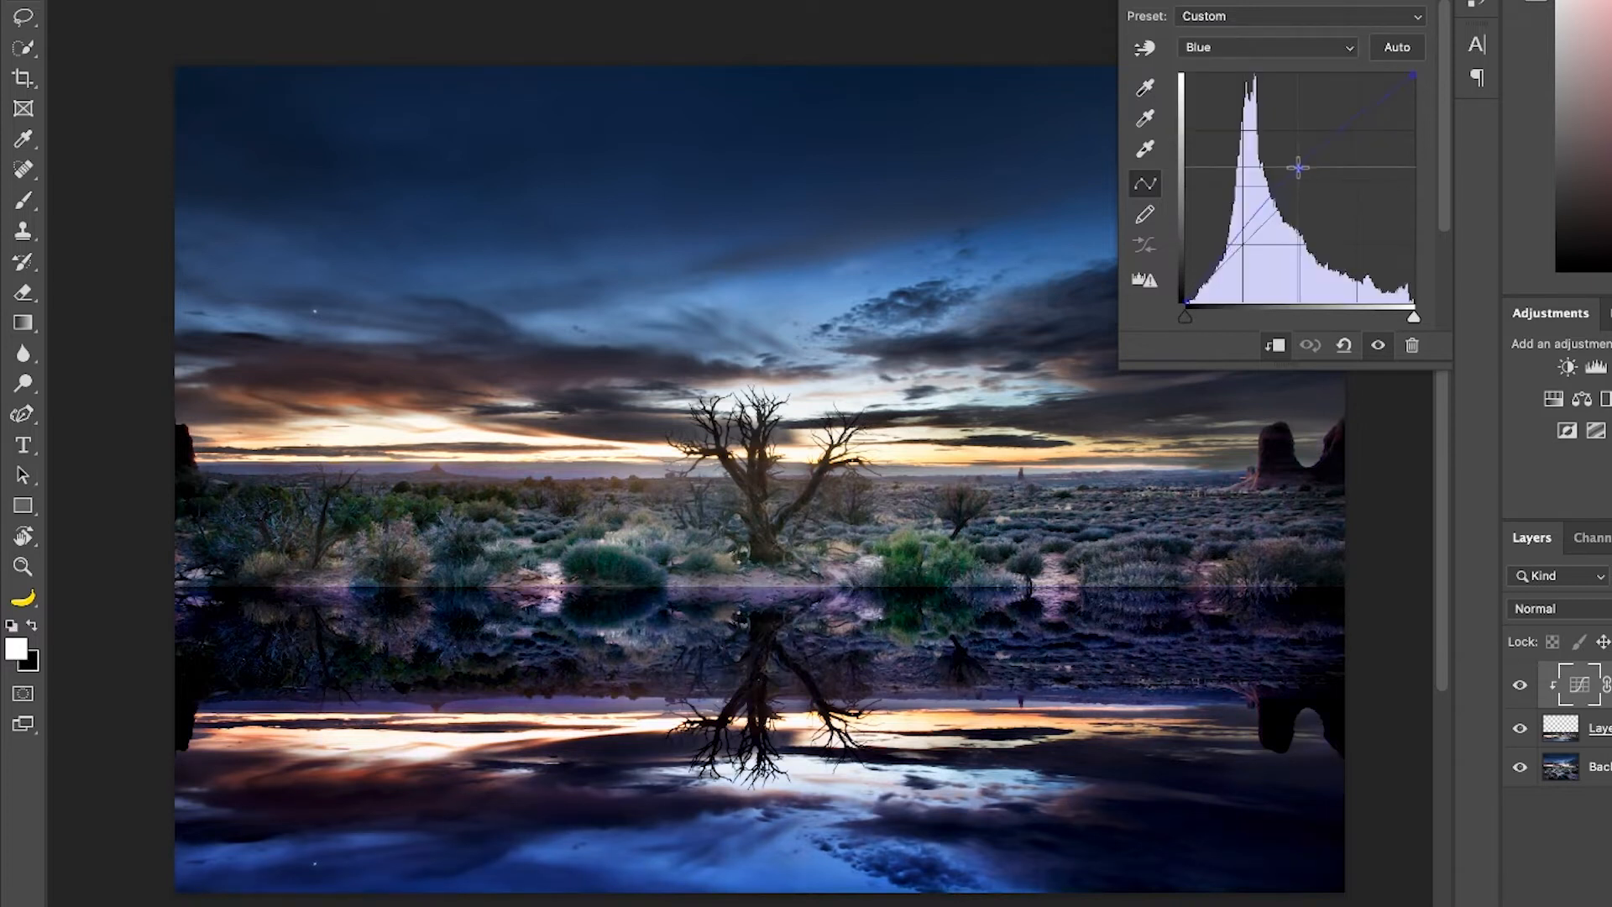
pyautogui.hotkey('alt', '3')
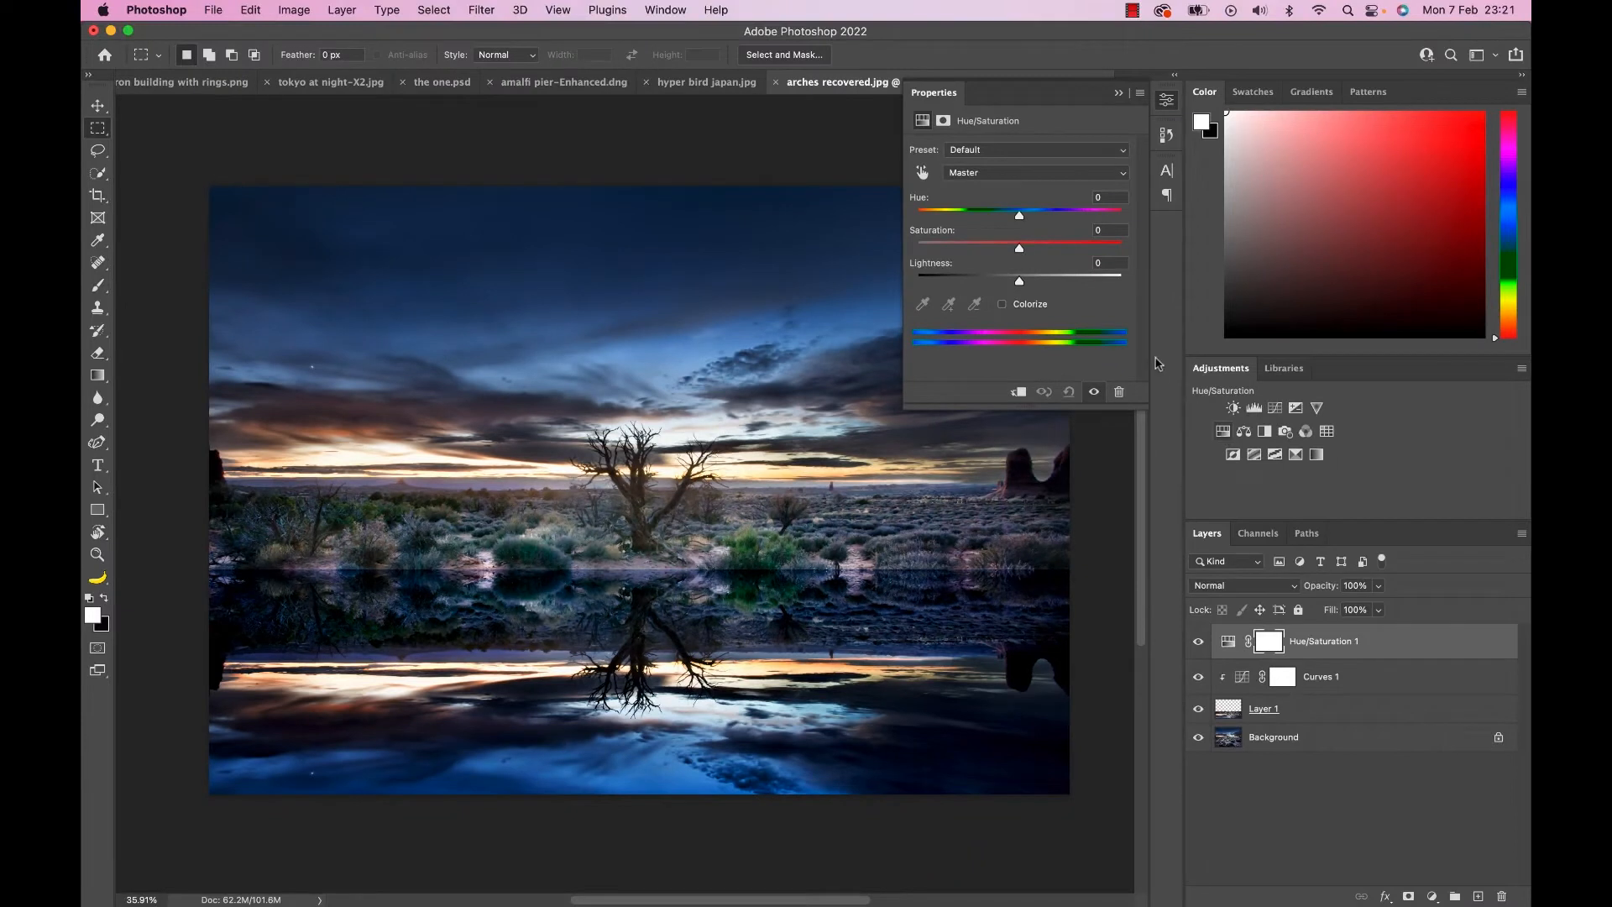
# Clip a Hue/Saturation adjustment to the reflection above Curves 1 and reduce its saturation slightly.
pyautogui.press('super+alt+g')
pyautogui.moveTo(1026, 252); pyautogui.dragTo(996, 251)
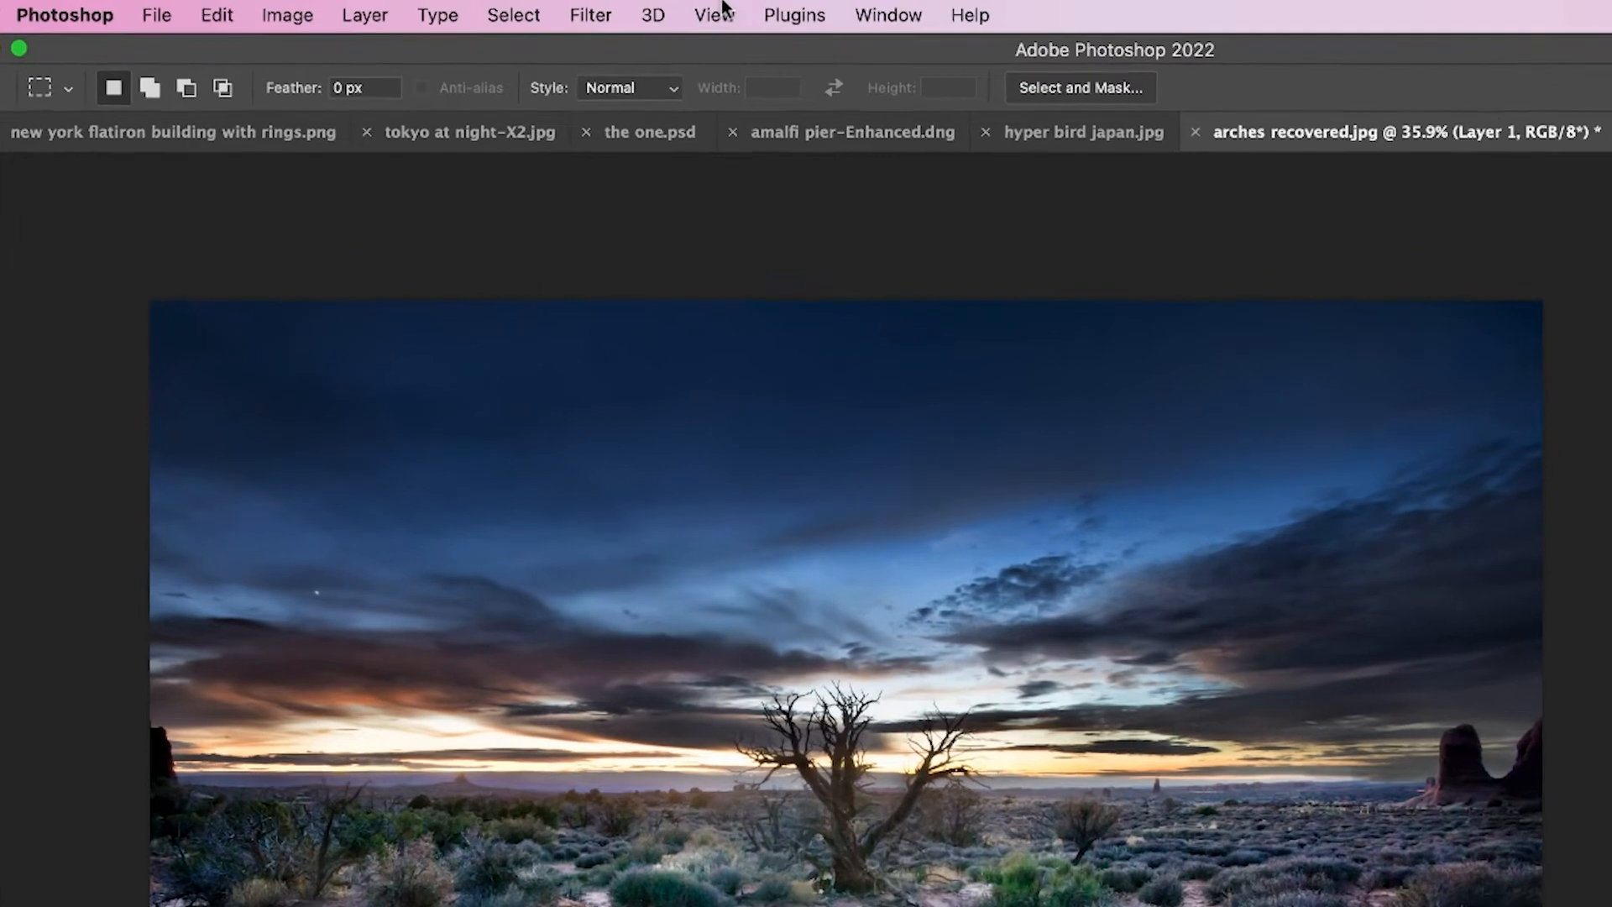
# Apply a Motion Blur to the reflection on Layer 1 with an angle of 90° and a distance of 23 pixels.
pyautogui.click(481, 9)
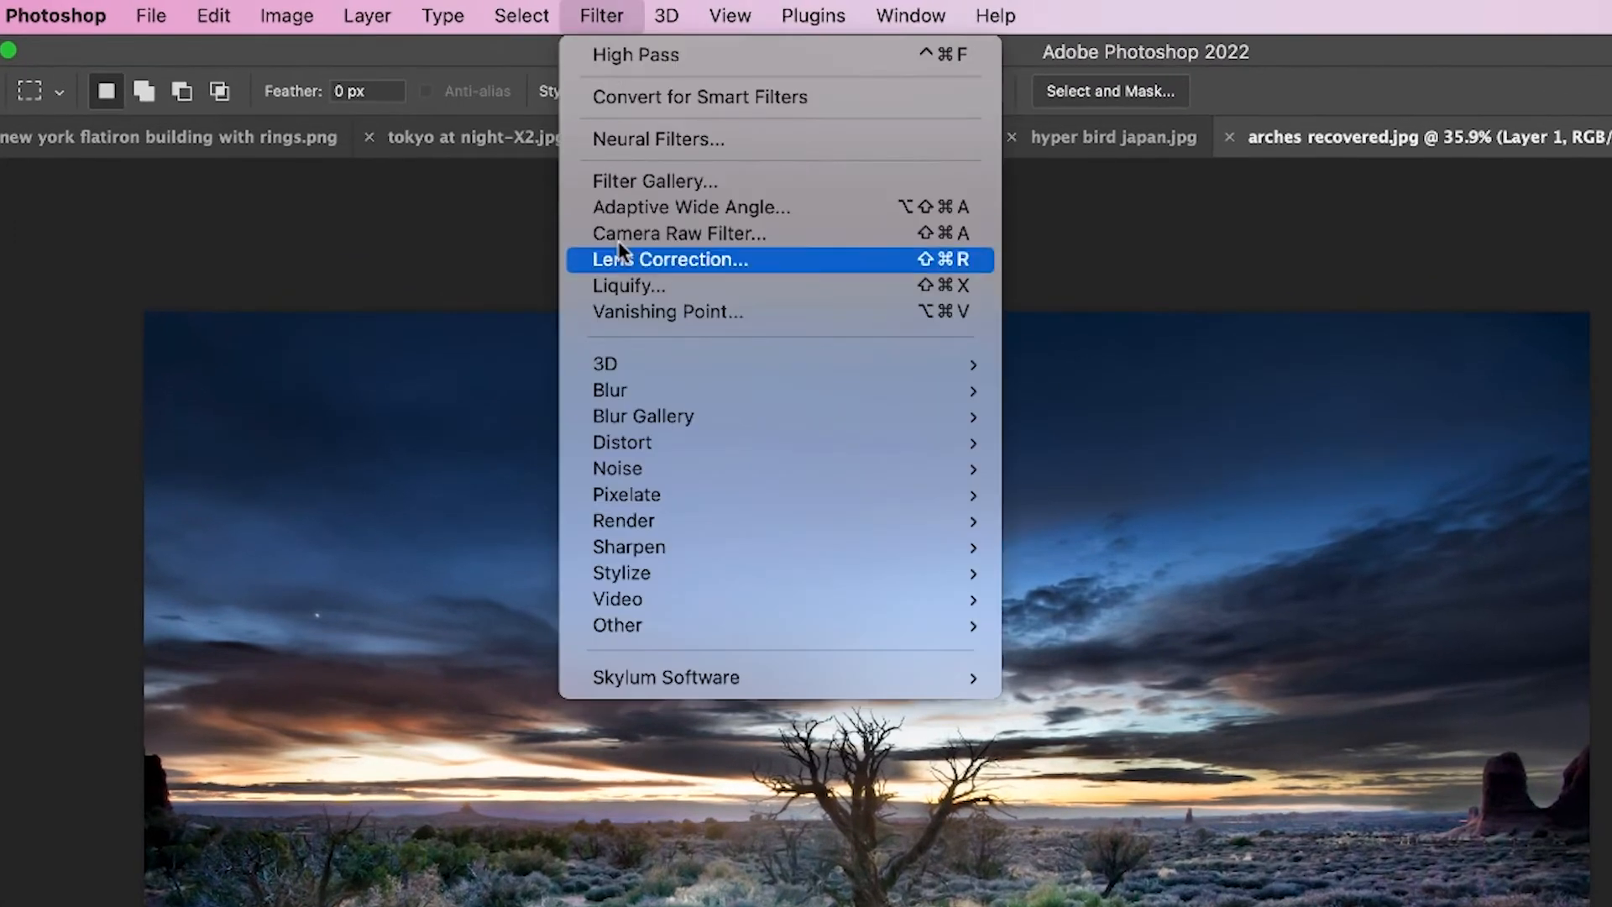
pyautogui.moveTo(642, 388)
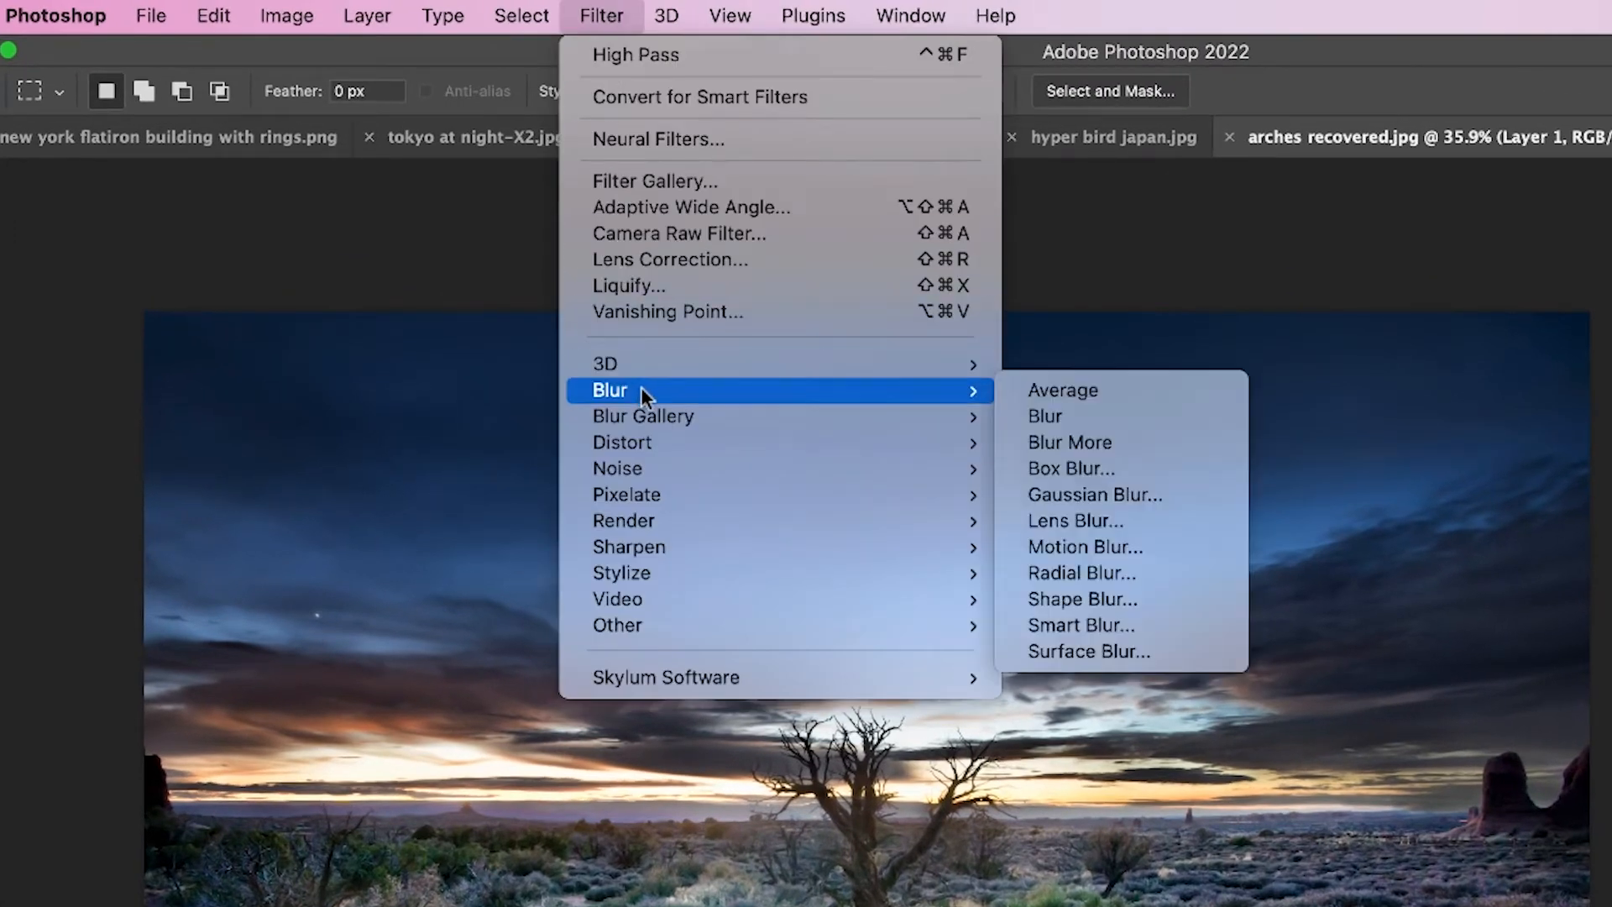
pyautogui.click(1112, 549)
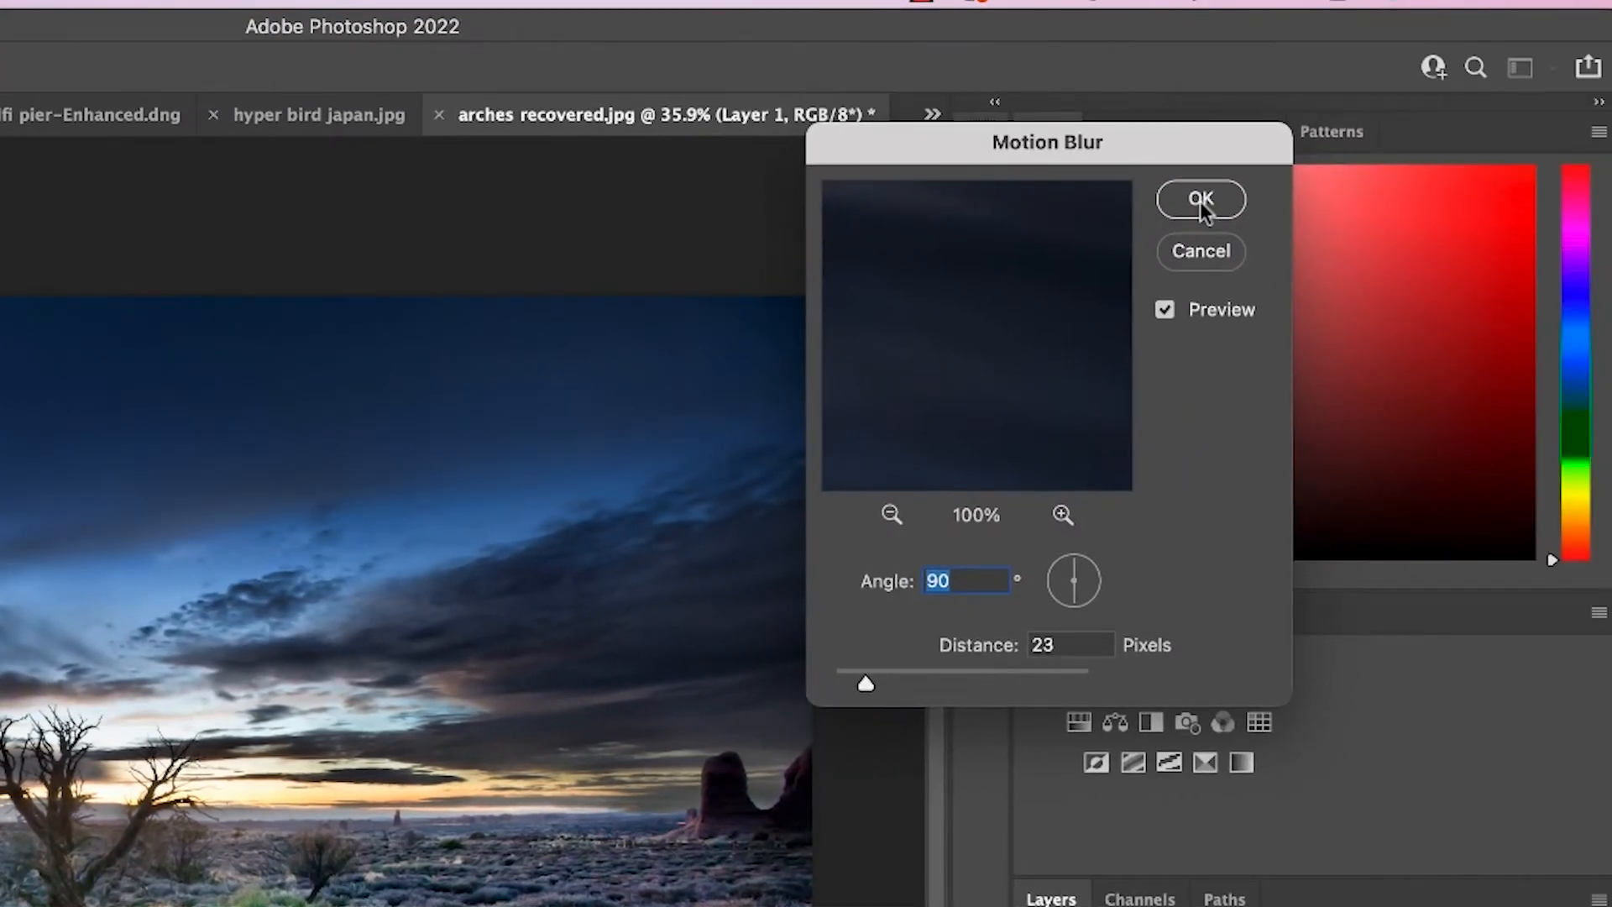
pyautogui.click(1200, 201)
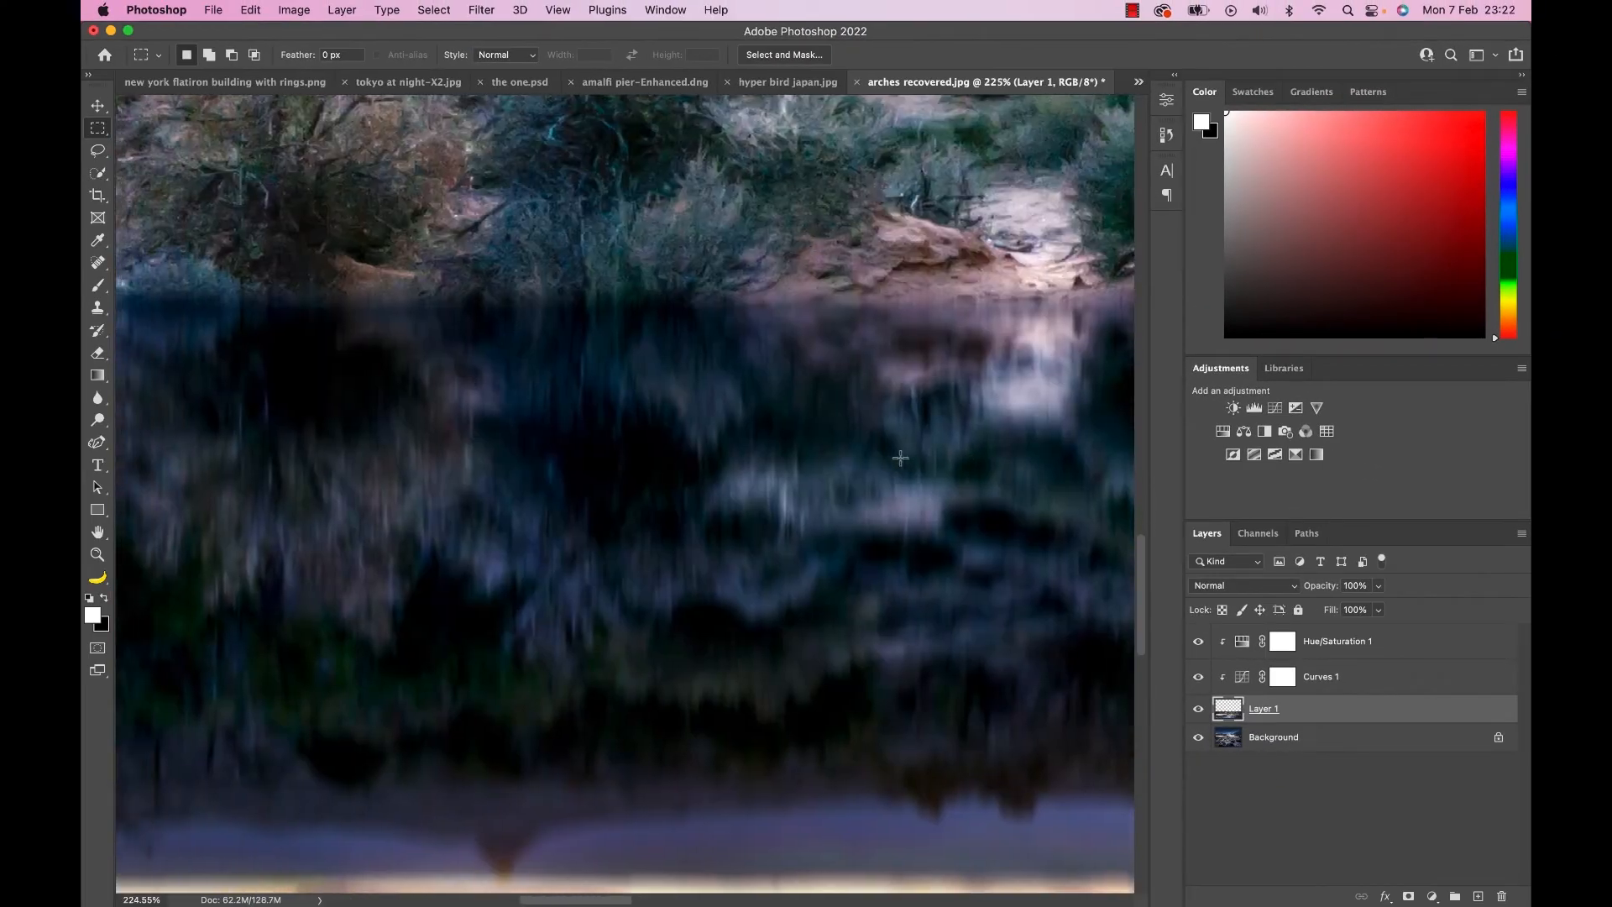
# Add an unclipped Curves adjustment above Hue/Saturation 1 and pull its curve down to darken the image.
pyautogui.hscroll(-3, 899, 458)
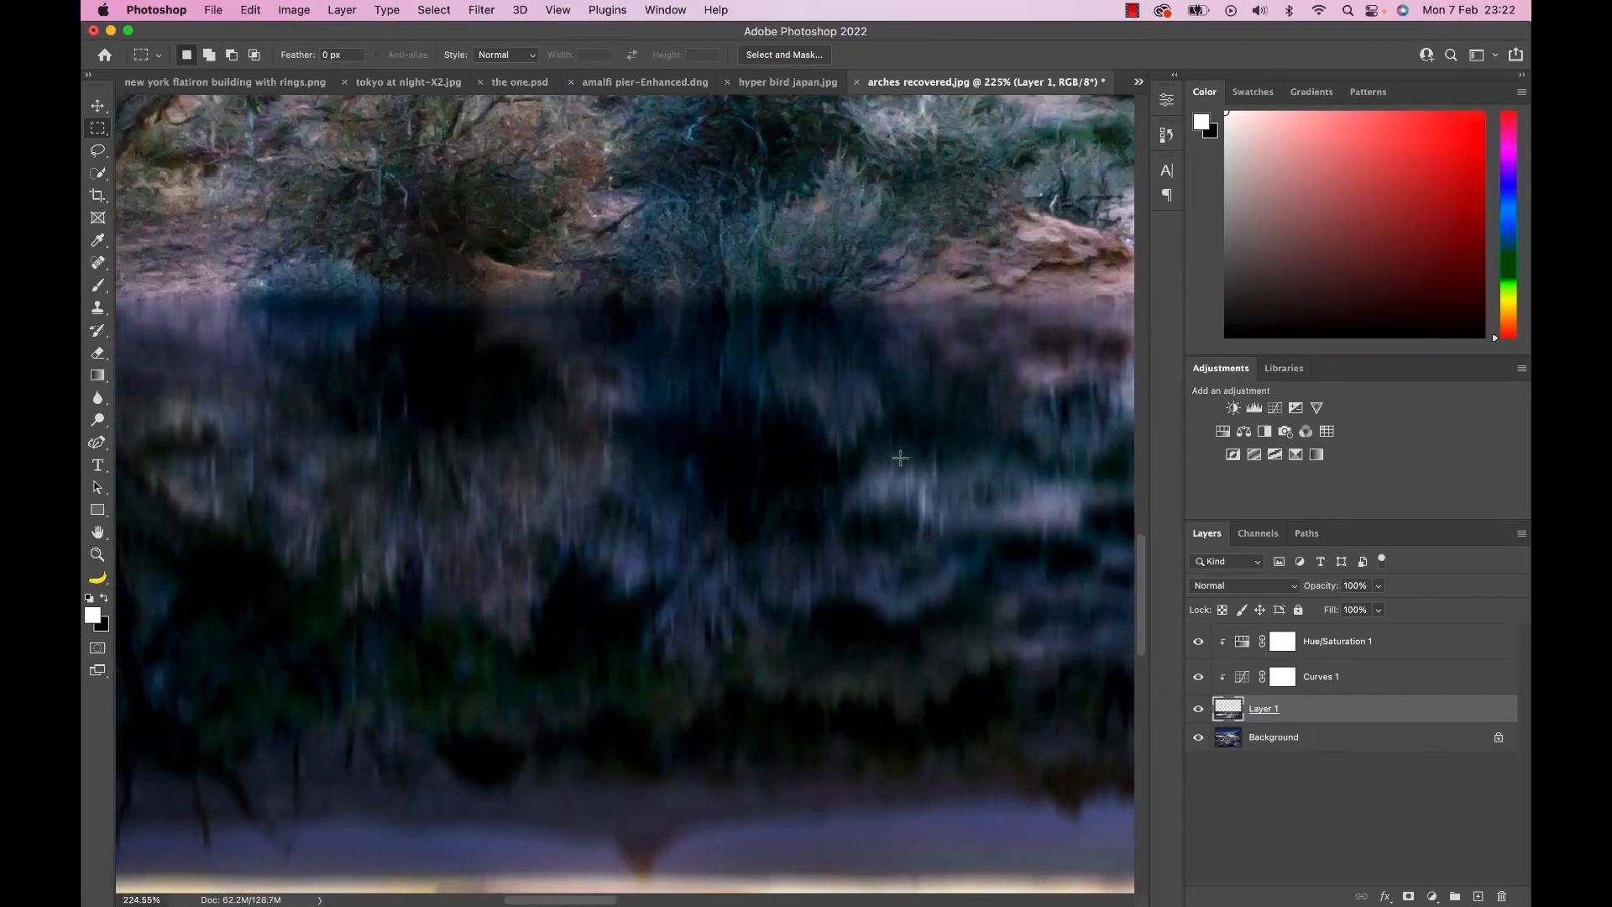
pyautogui.hscroll(7, 900, 458)
pyautogui.hscroll(10, 900, 458)
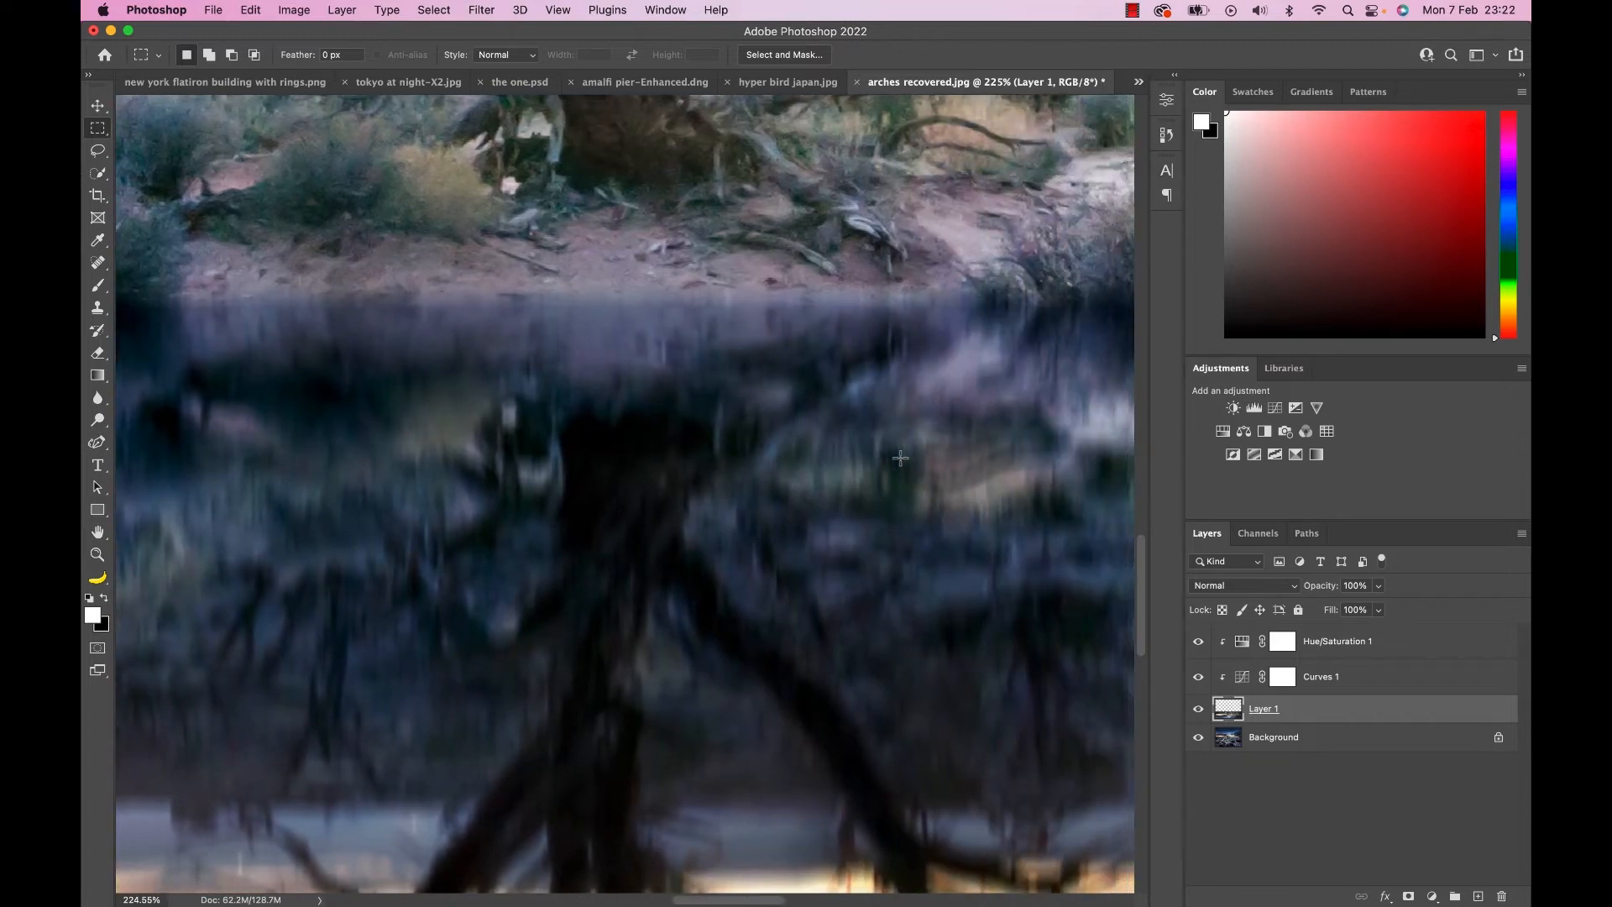
pyautogui.scroll(-10, 900, 457)
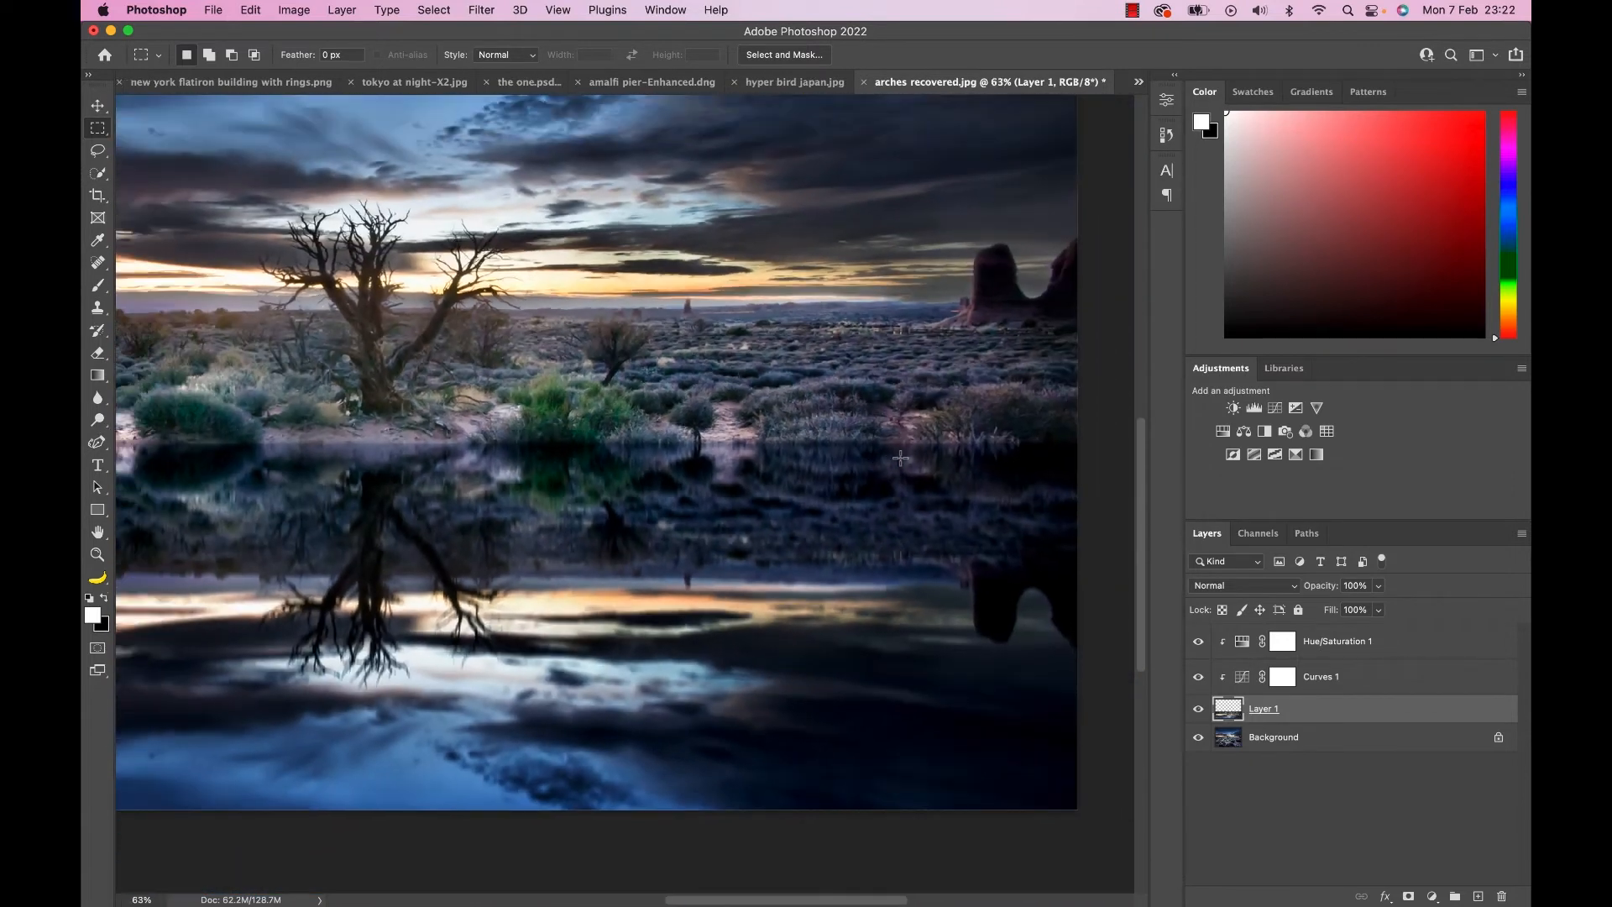
pyautogui.scroll(-2, 900, 458)
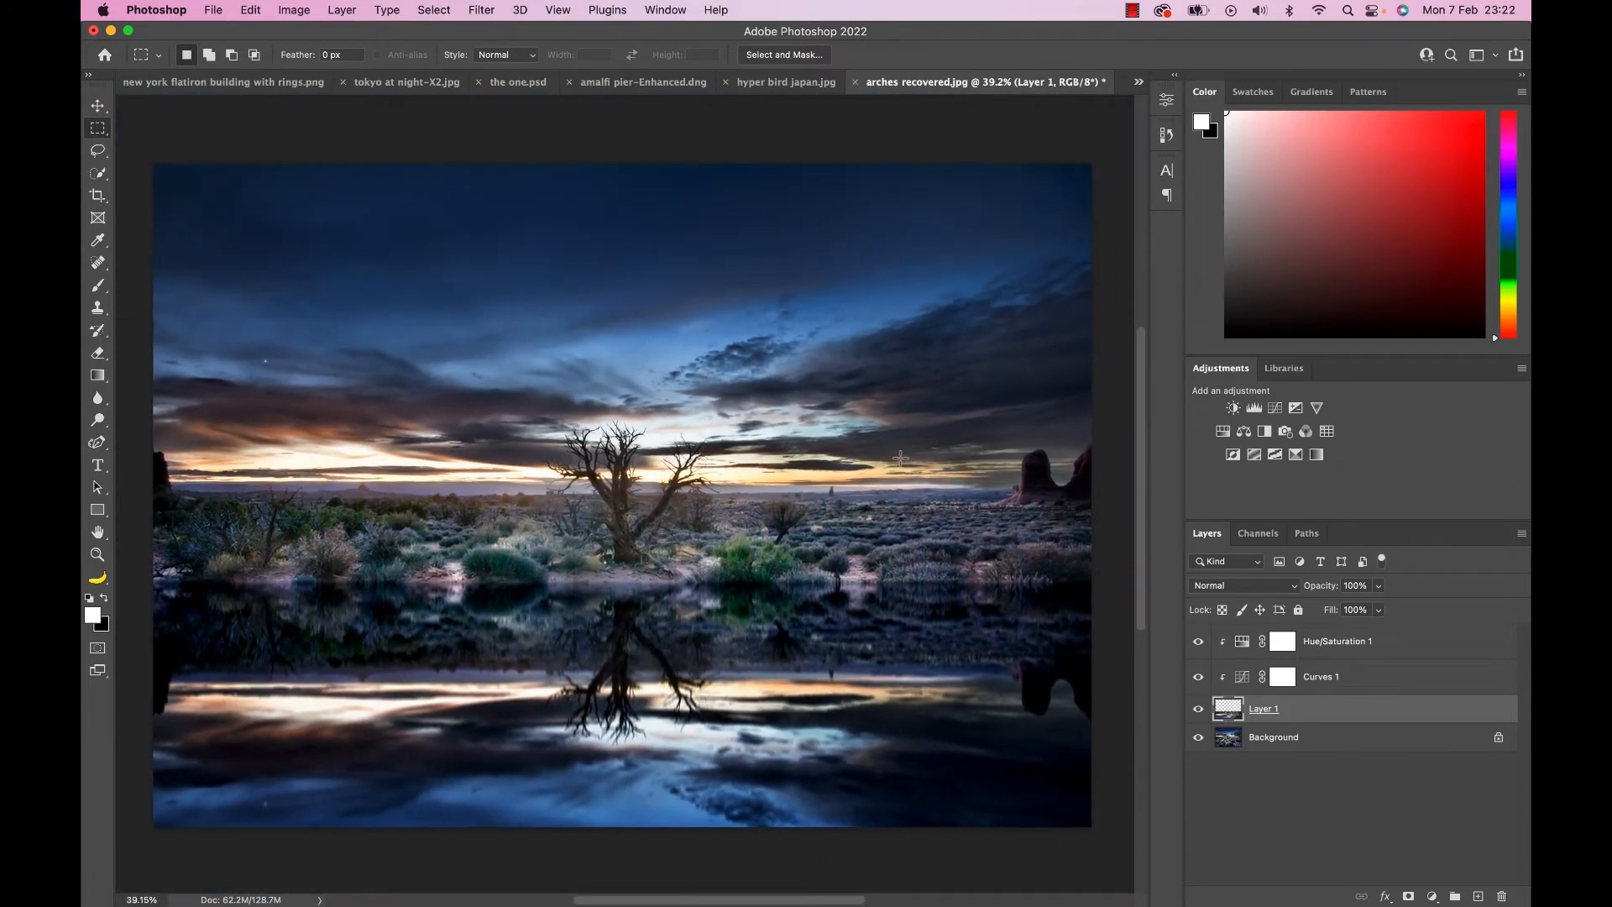
pyautogui.click(1343, 641)
pyautogui.click(1274, 408)
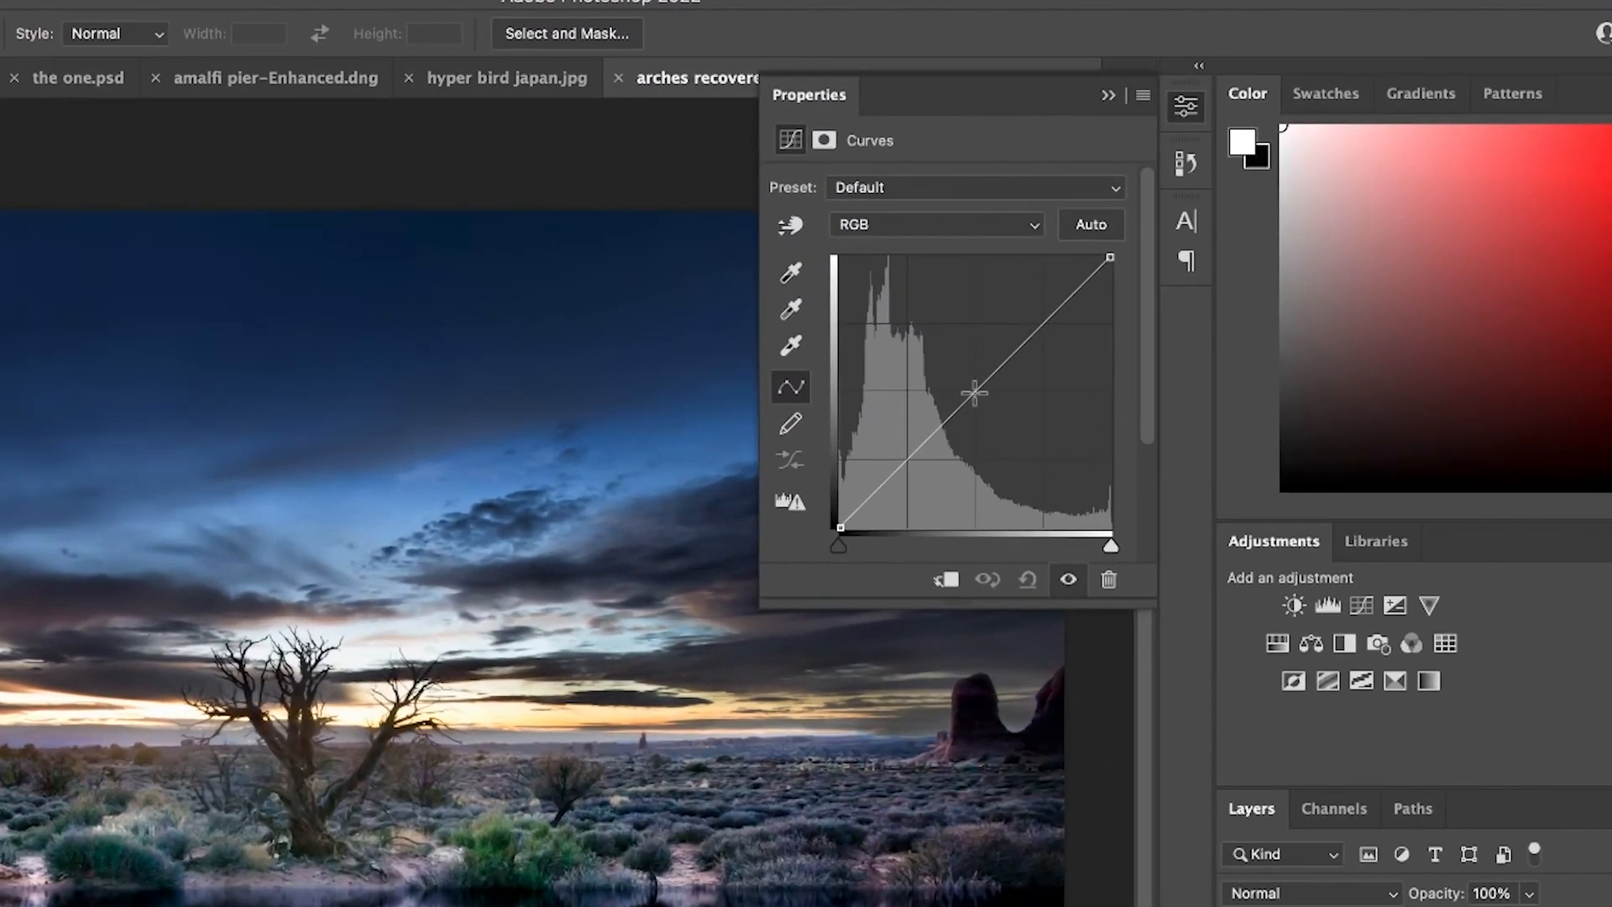
pyautogui.moveTo(1036, 275); pyautogui.dragTo(1049, 289)
pyautogui.moveTo(997, 415); pyautogui.dragTo(1006, 424)
# Invert the Curves 2 mask to black and draw a short reflected gradient on it across the waterline below the tree.
pyautogui.hotkey('ctrl', 'i')
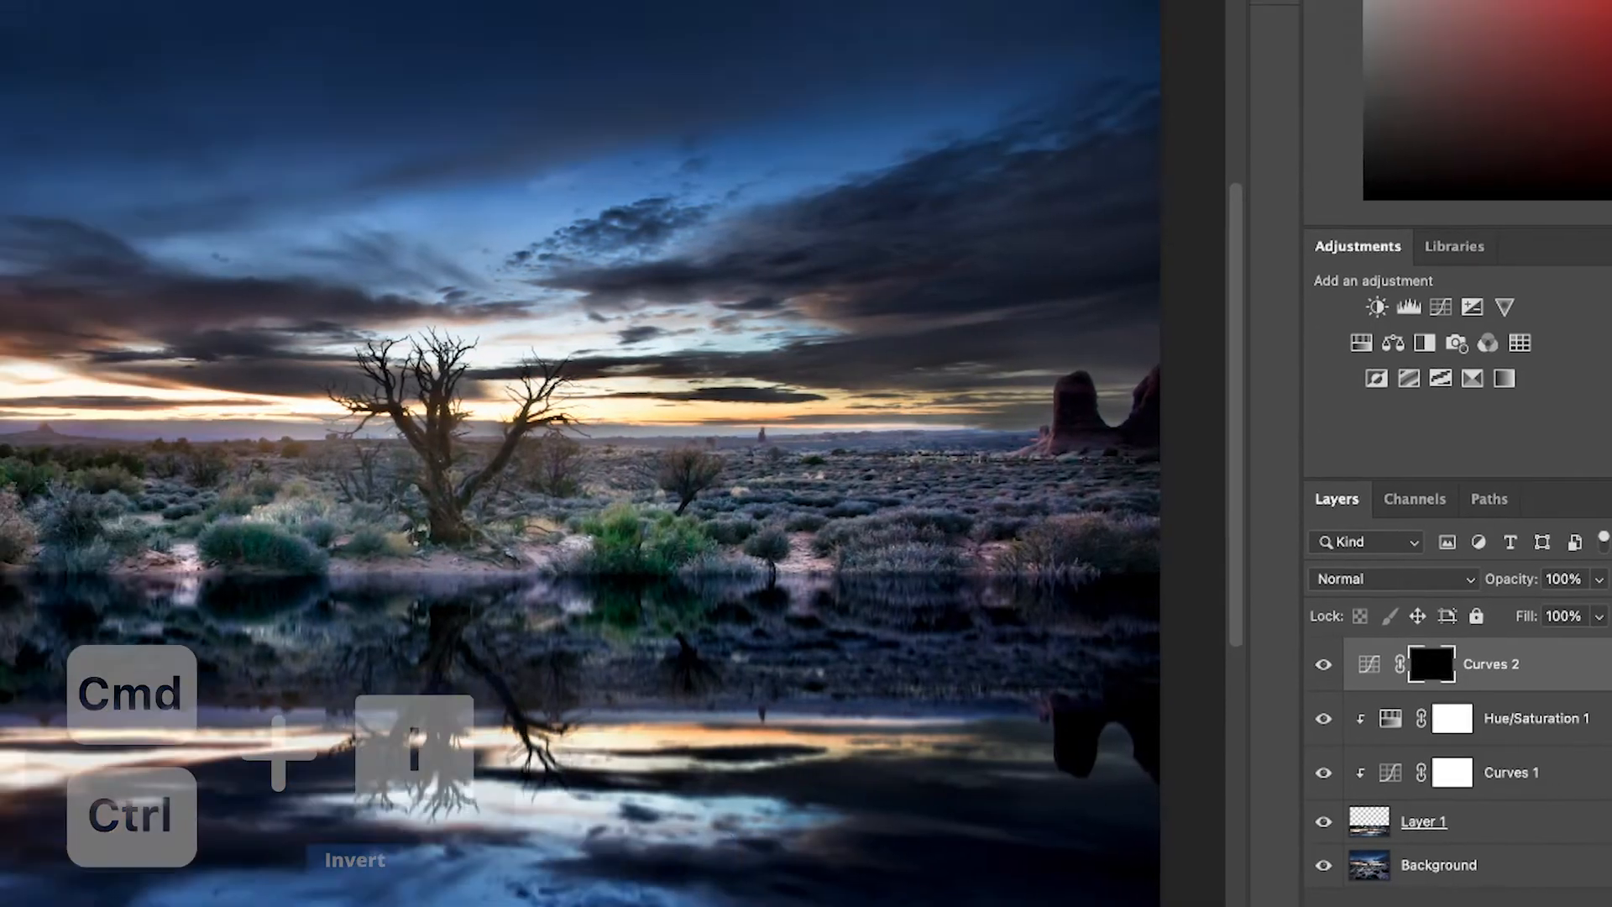
pyautogui.press('g')
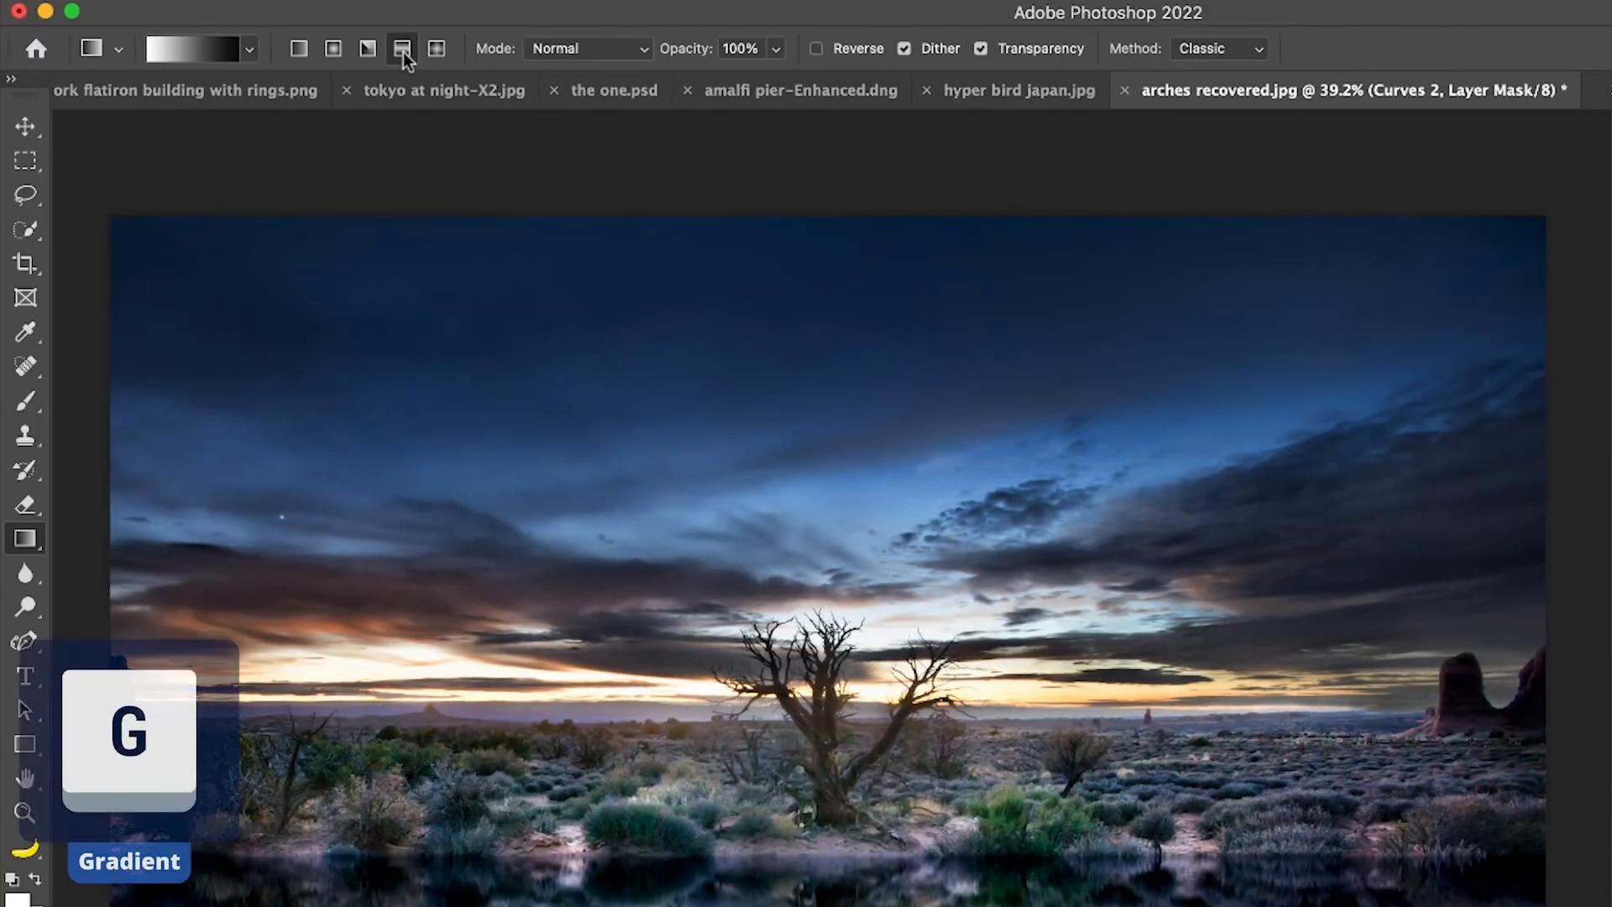
pyautogui.click(403, 51)
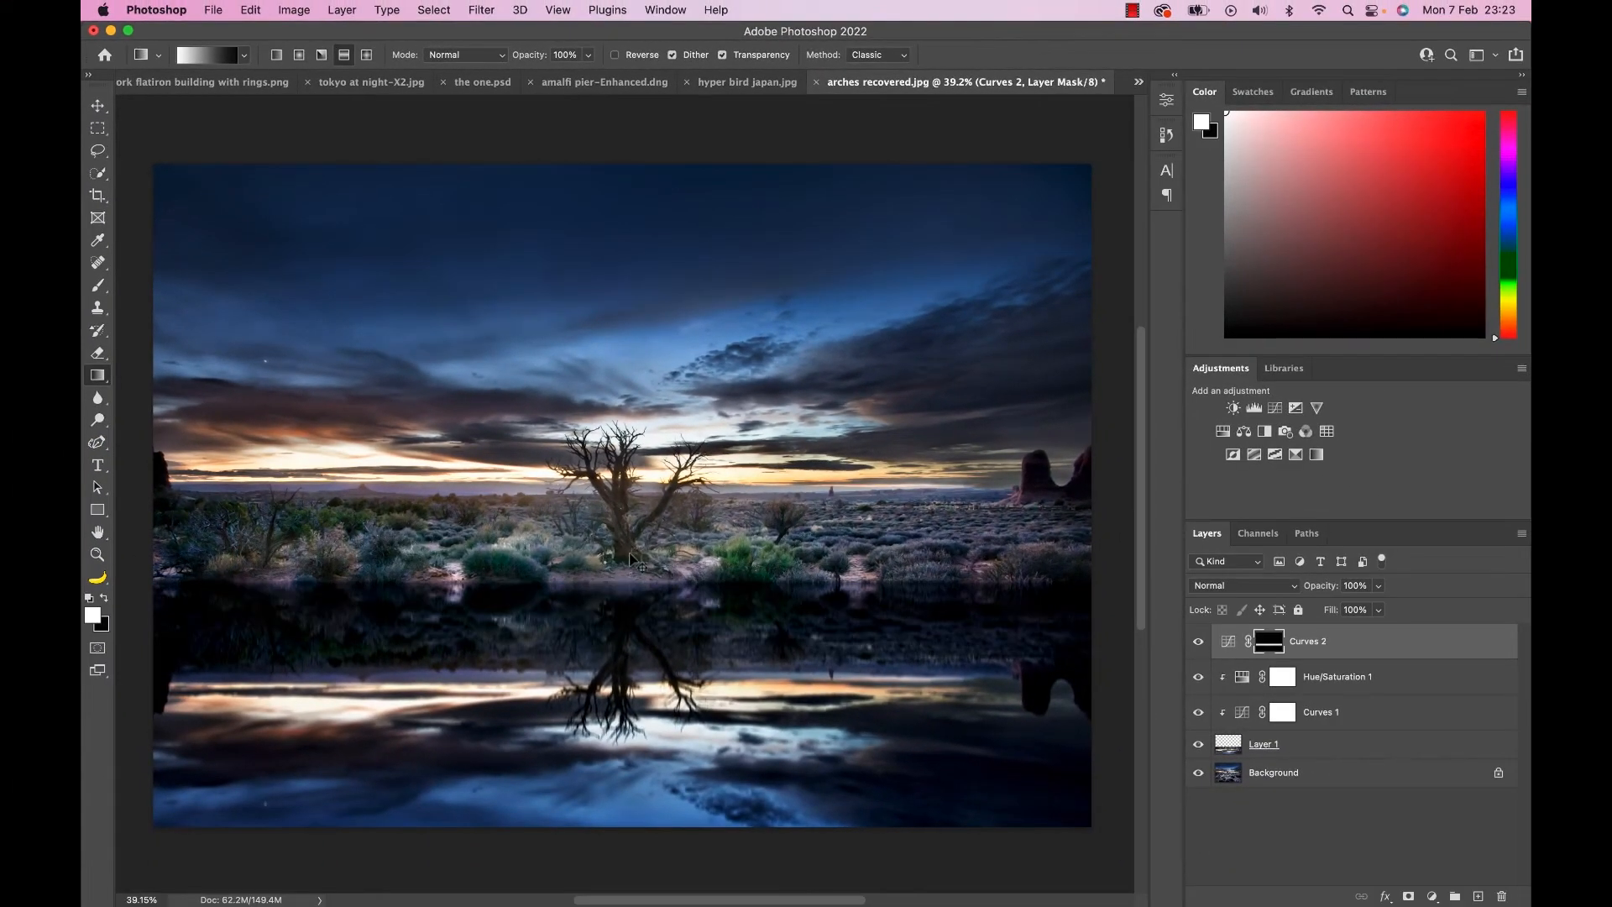
pyautogui.moveTo(626, 587); pyautogui.dragTo(626, 546)
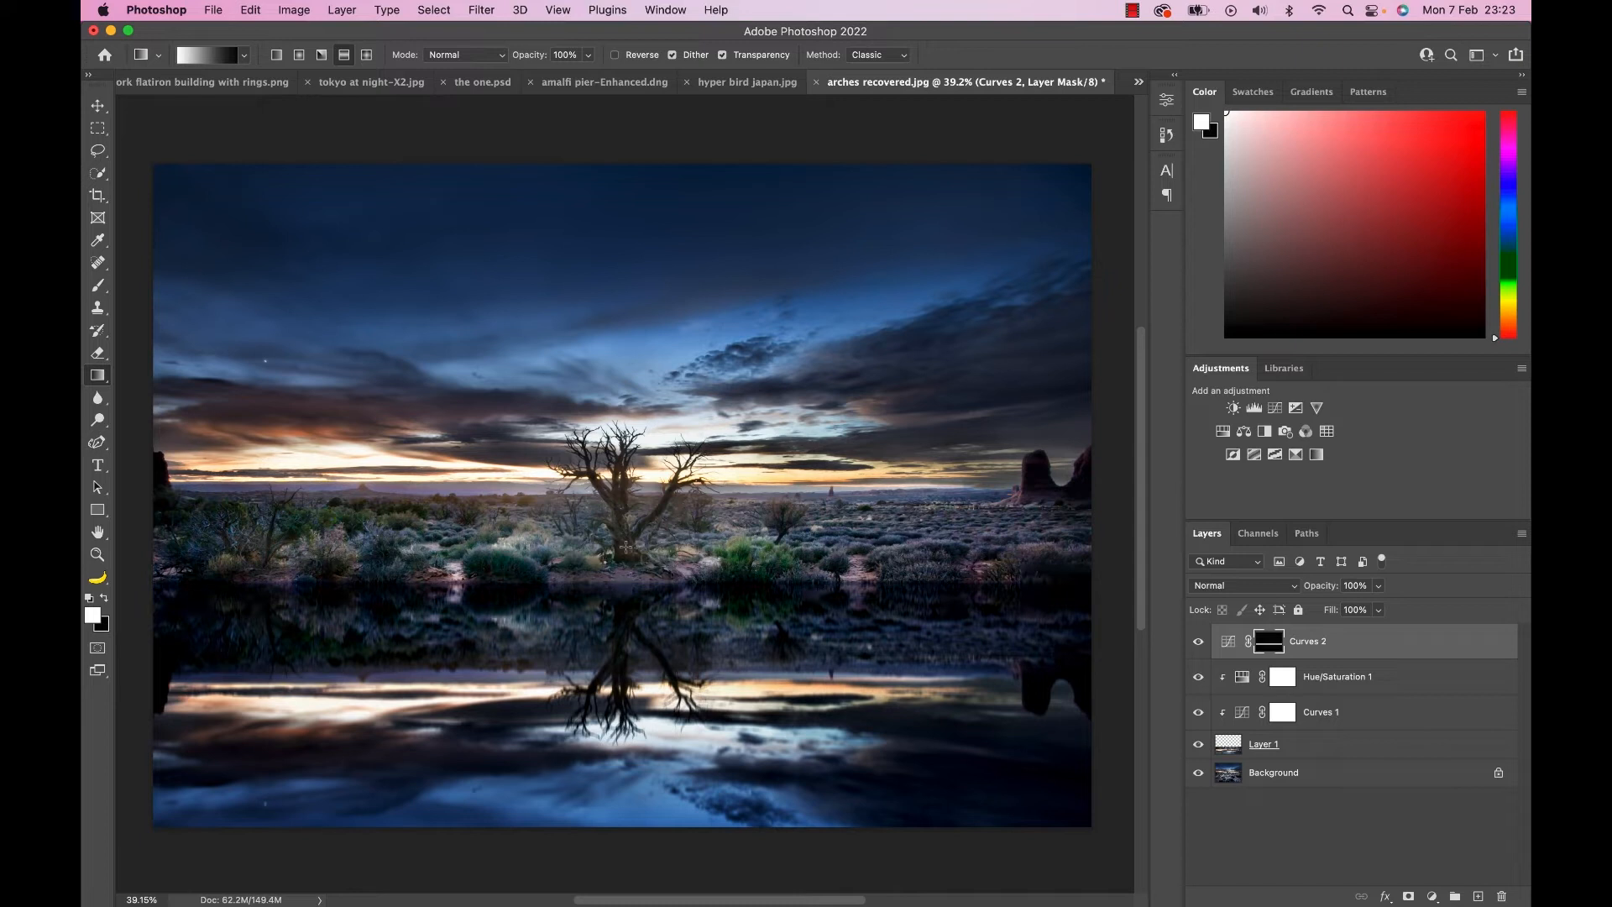
# Toggle the visibility of Layer 1 and the Background to compare the image with and without the water reflection.
pyautogui.click(1198, 745)
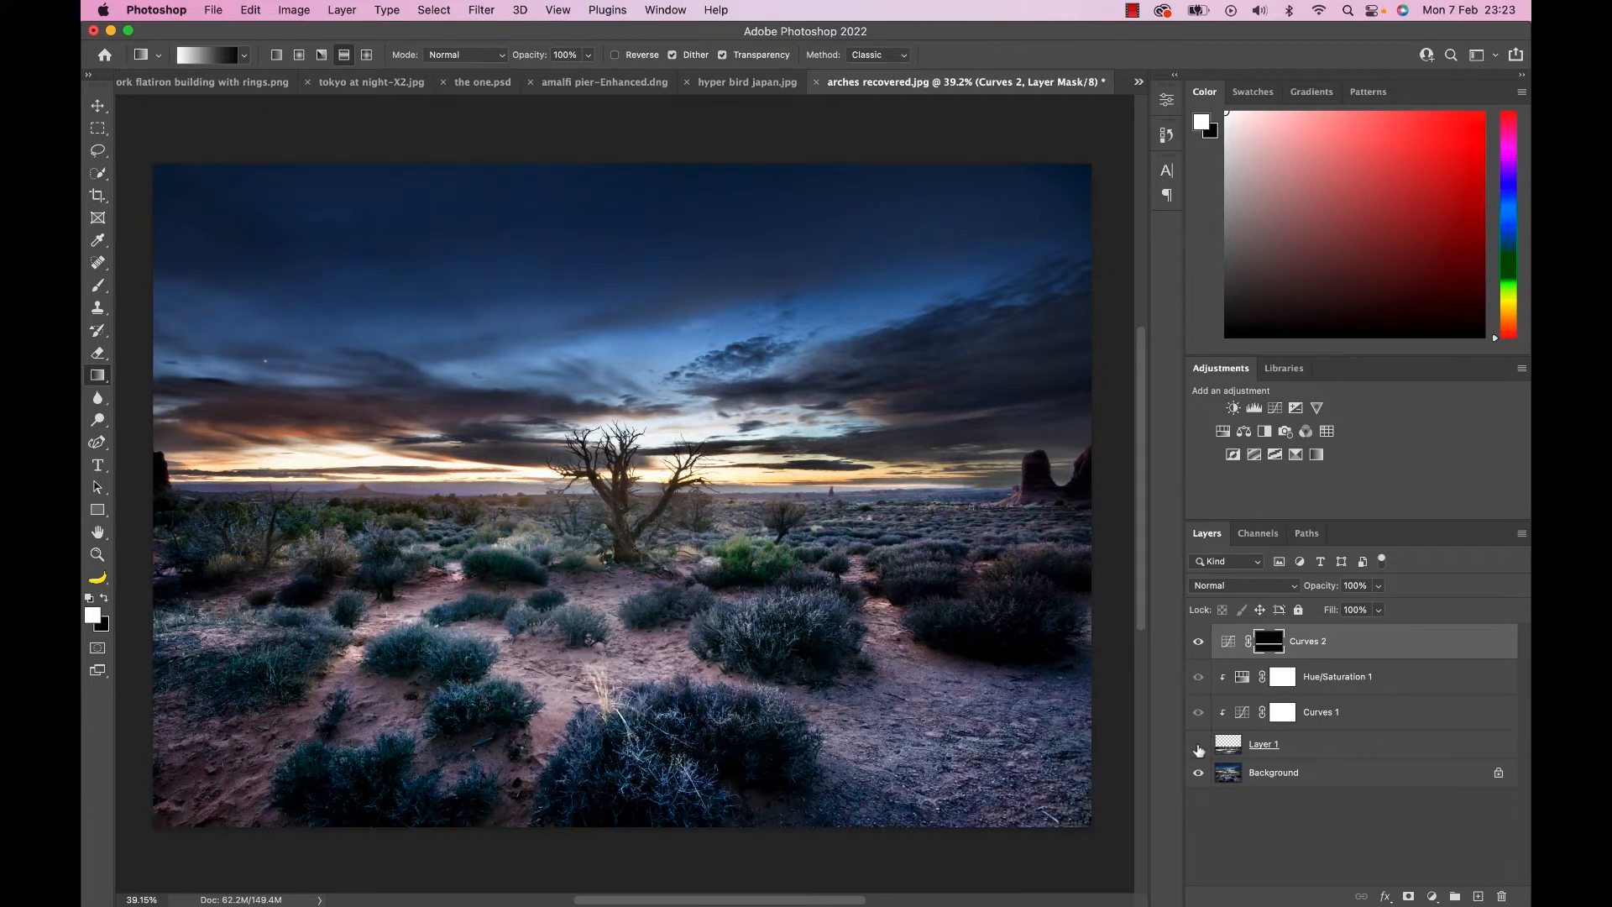
pyautogui.click(1197, 745)
pyautogui.click(1198, 745)
pyautogui.click(1198, 745)
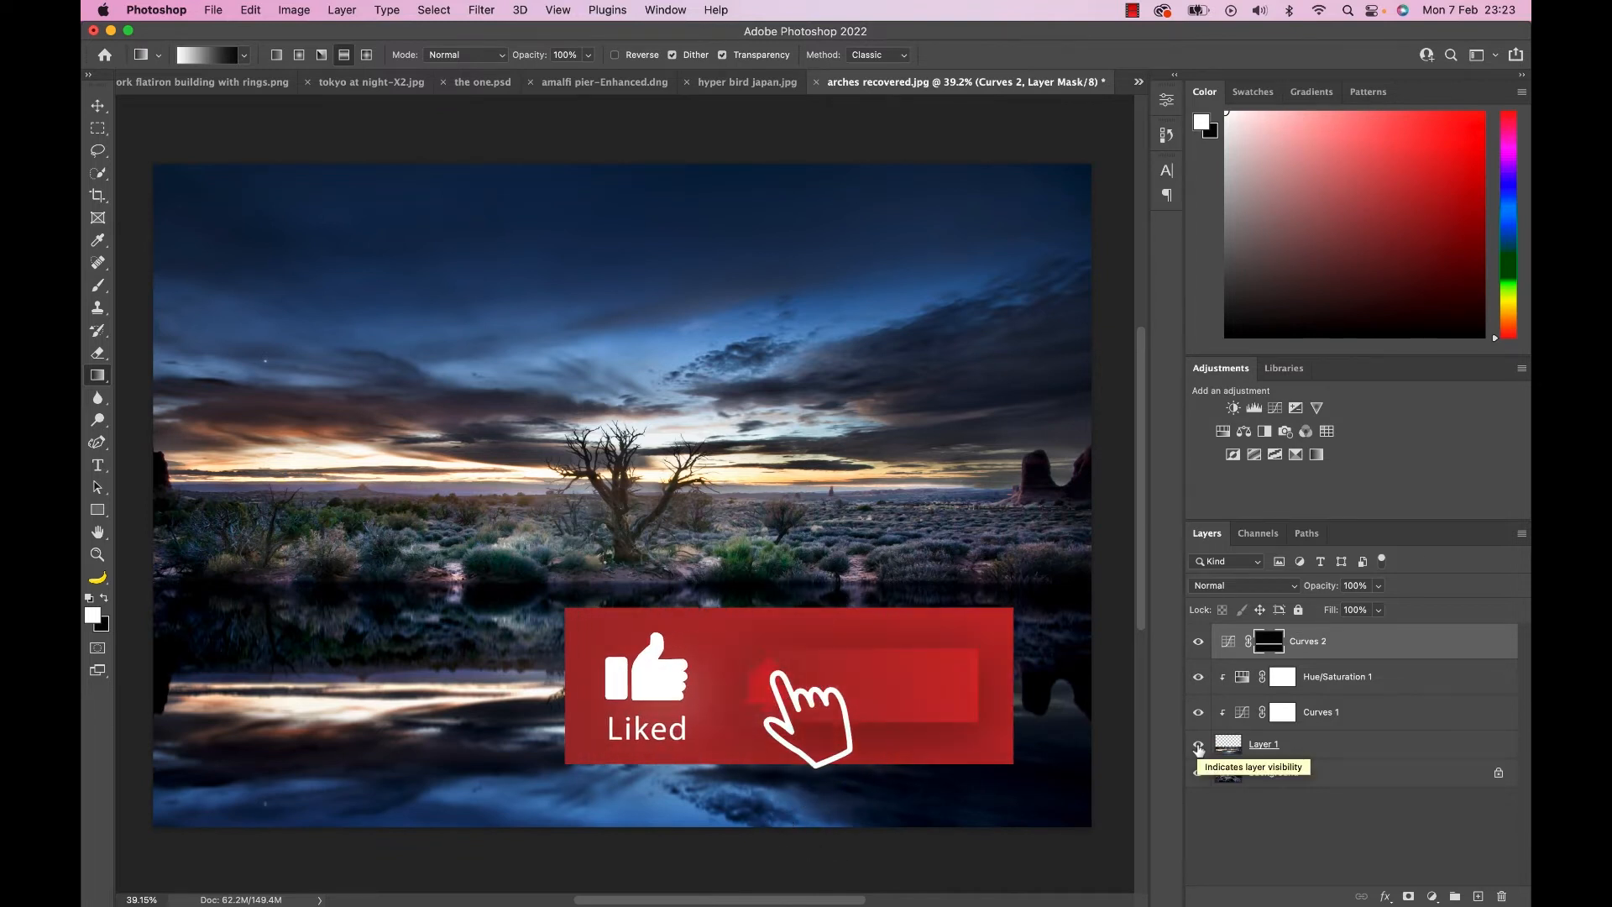
pyautogui.keyDown('alt'); pyautogui.click(1197, 772); pyautogui.keyUp('alt')
pyautogui.keyDown('alt'); pyautogui.click(1198, 772); pyautogui.keyUp('alt')
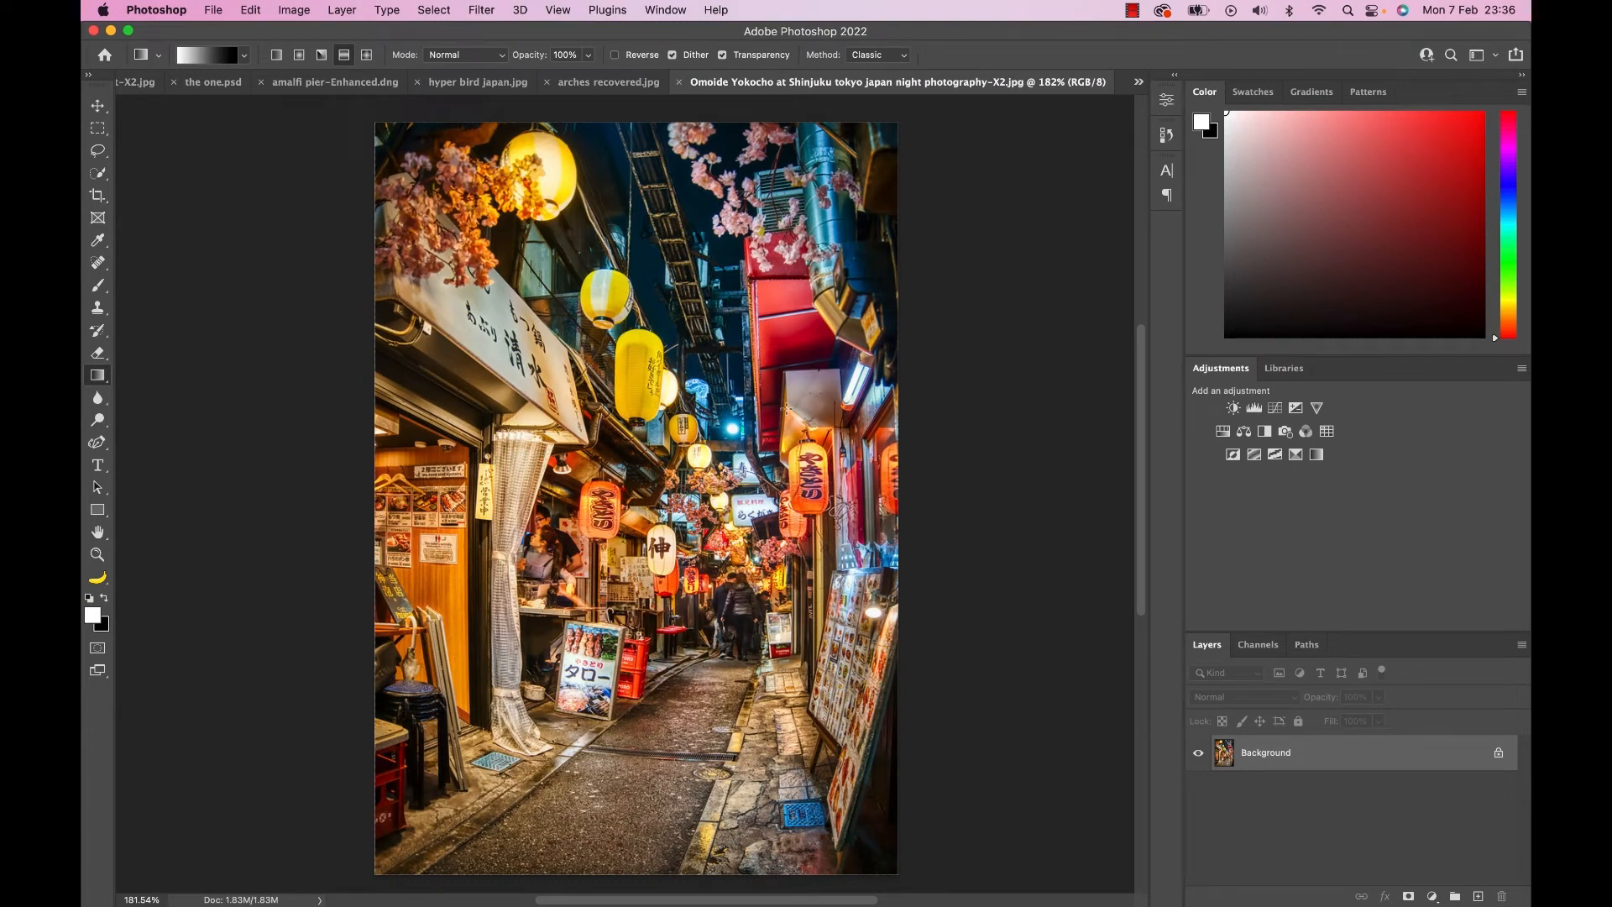
# Cycle the night street photo through the full-screen modes, fit it to the screen, temporarily reveal the side panels and return to standard view.
pyautogui.press('f')
pyautogui.hscroll(5, 785, 409)
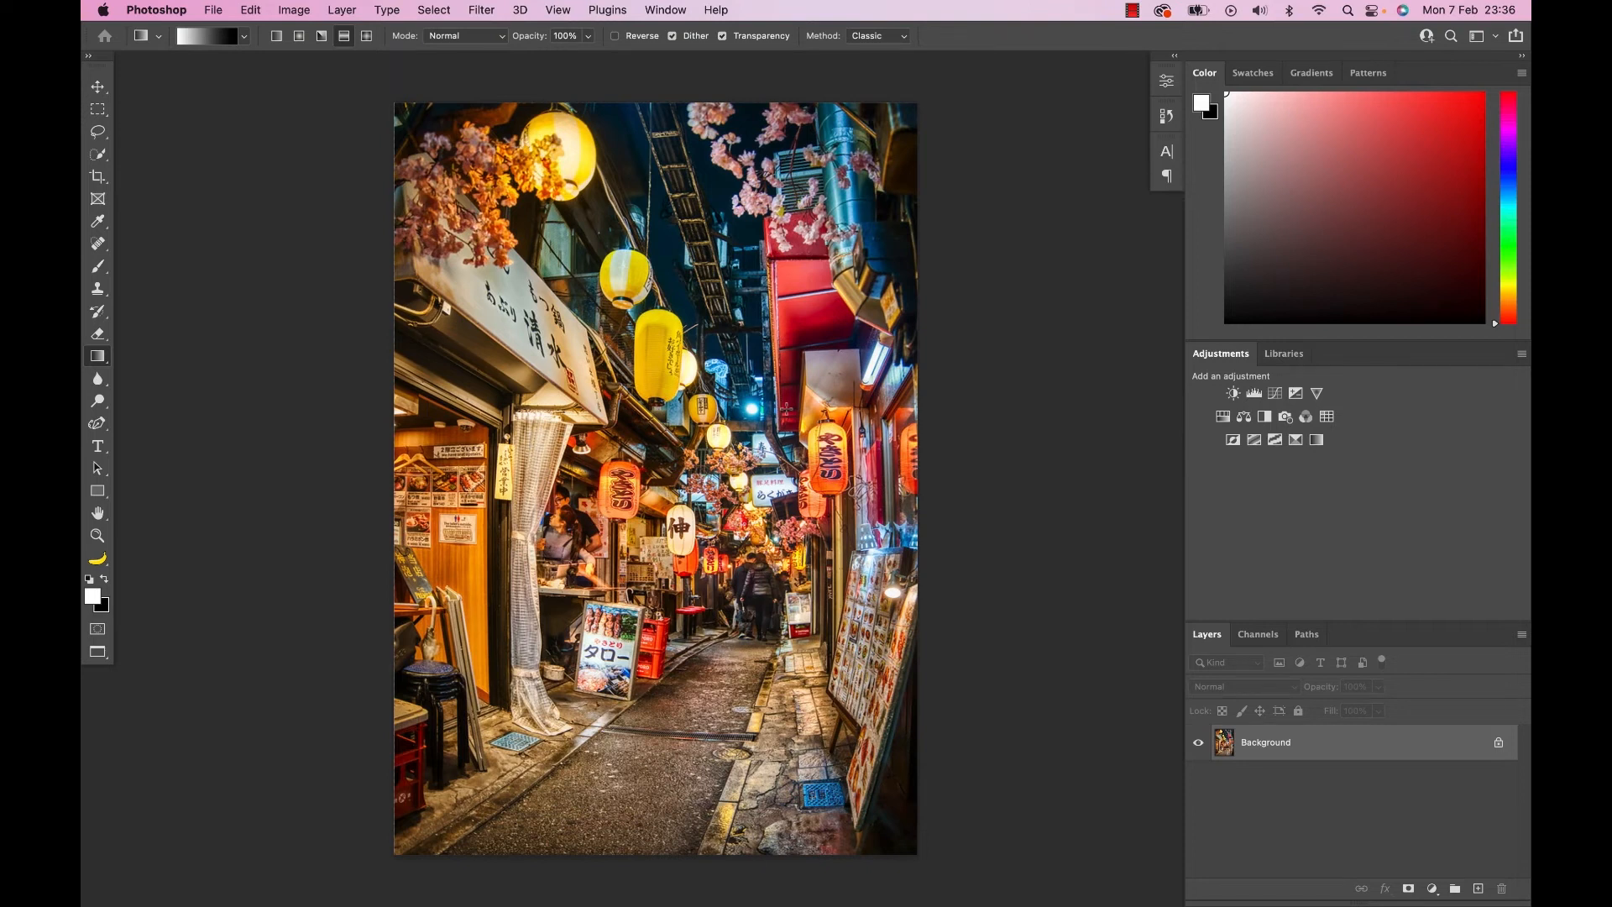
pyautogui.press('f')
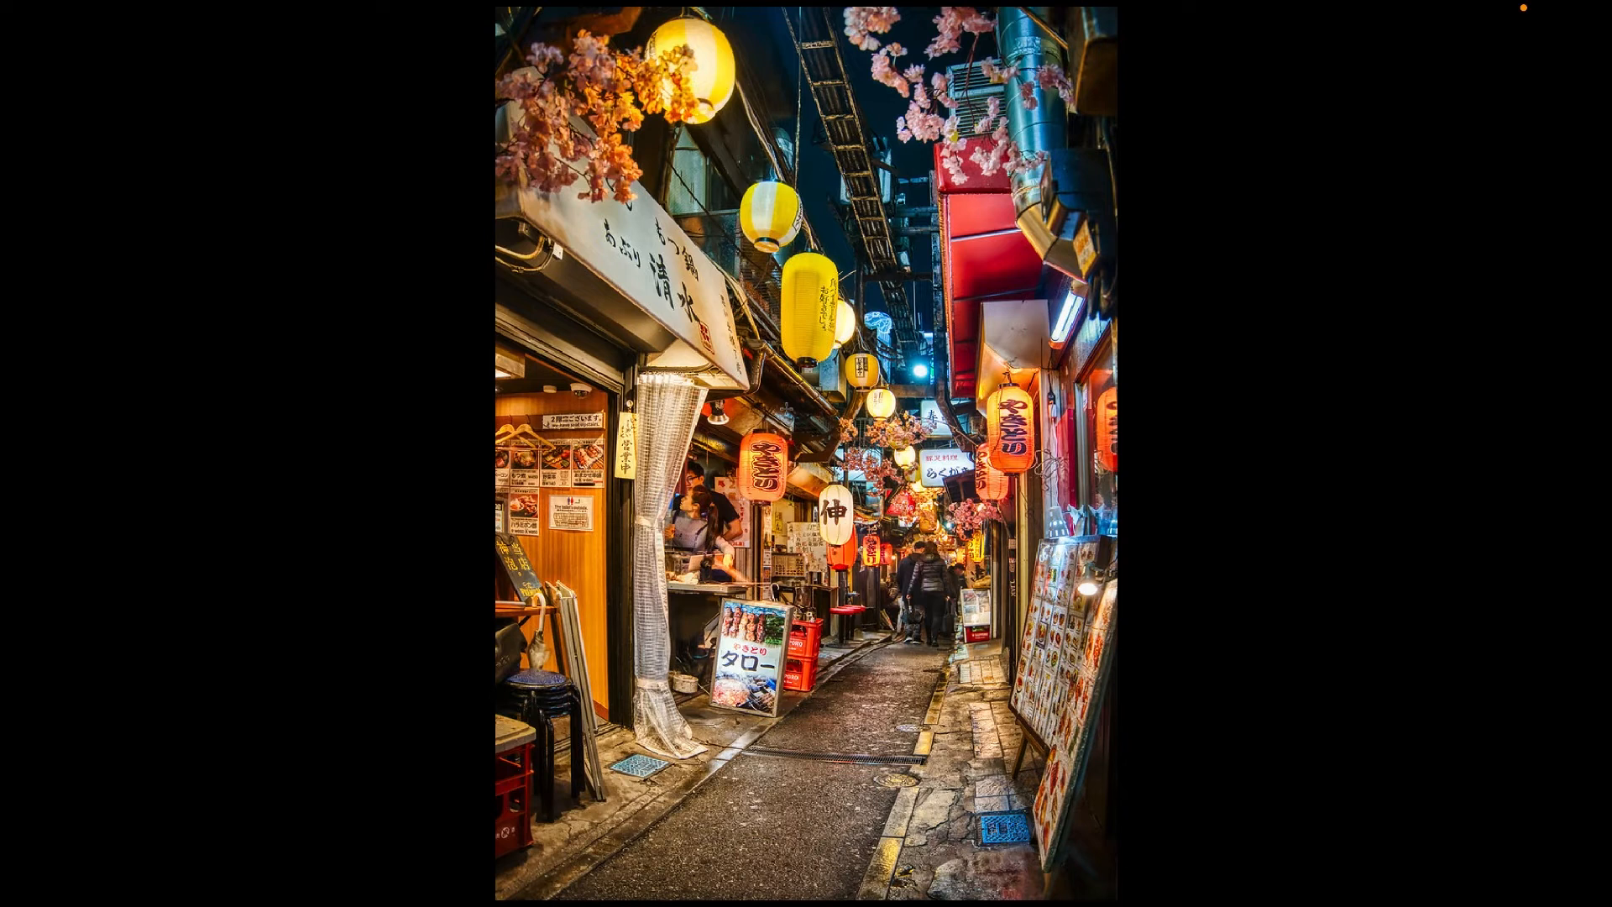
pyautogui.press('super+0')
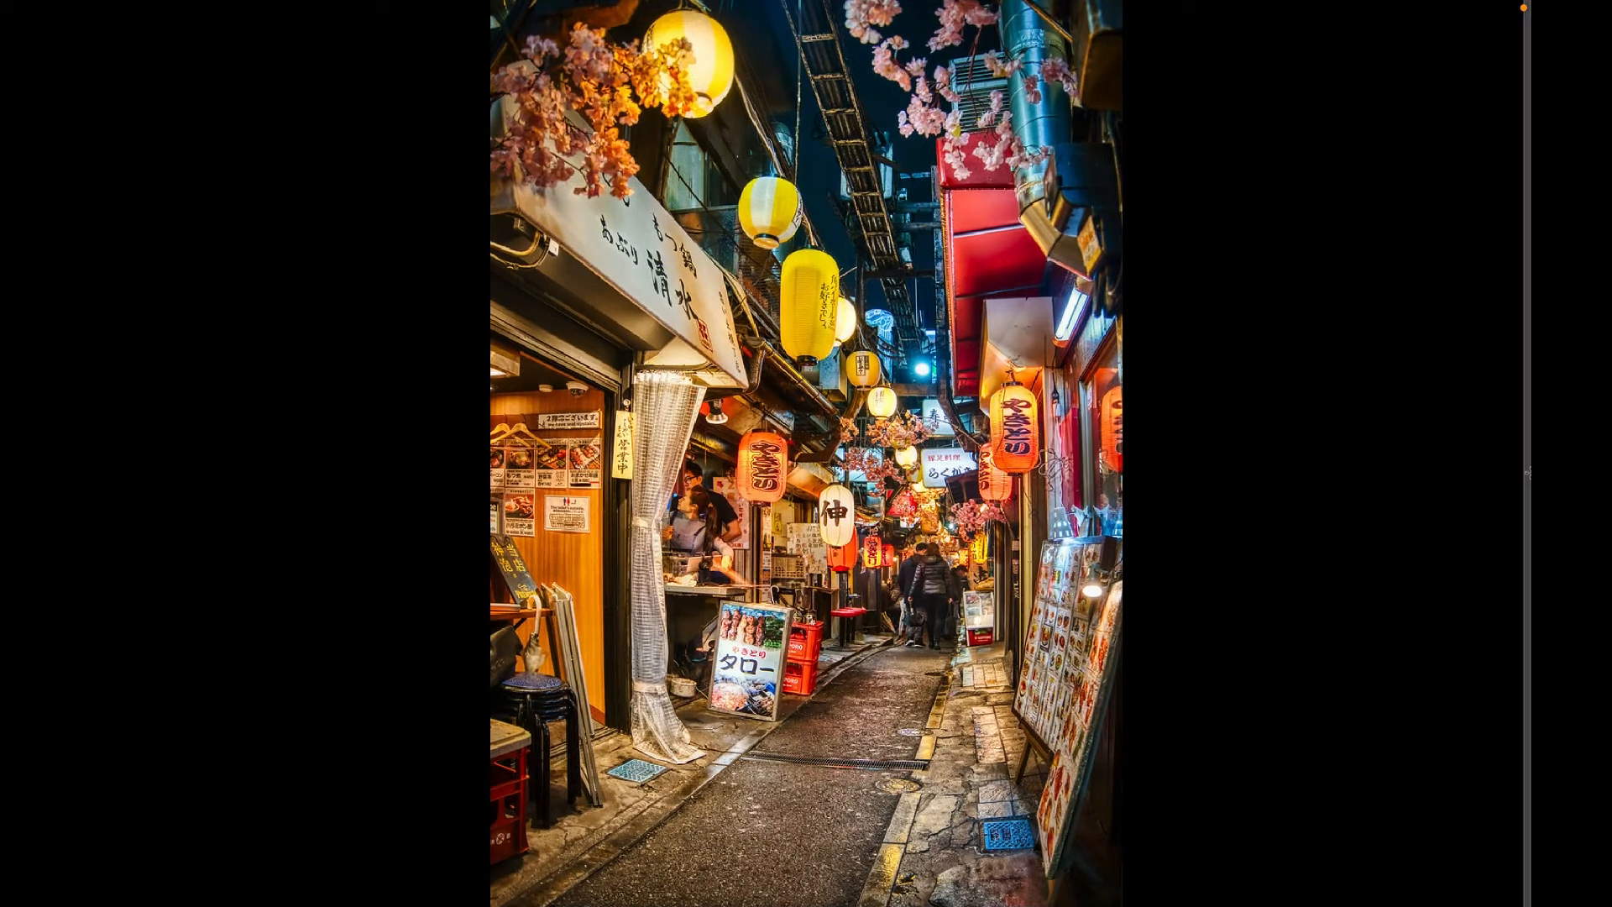
pyautogui.moveTo(1527, 473)
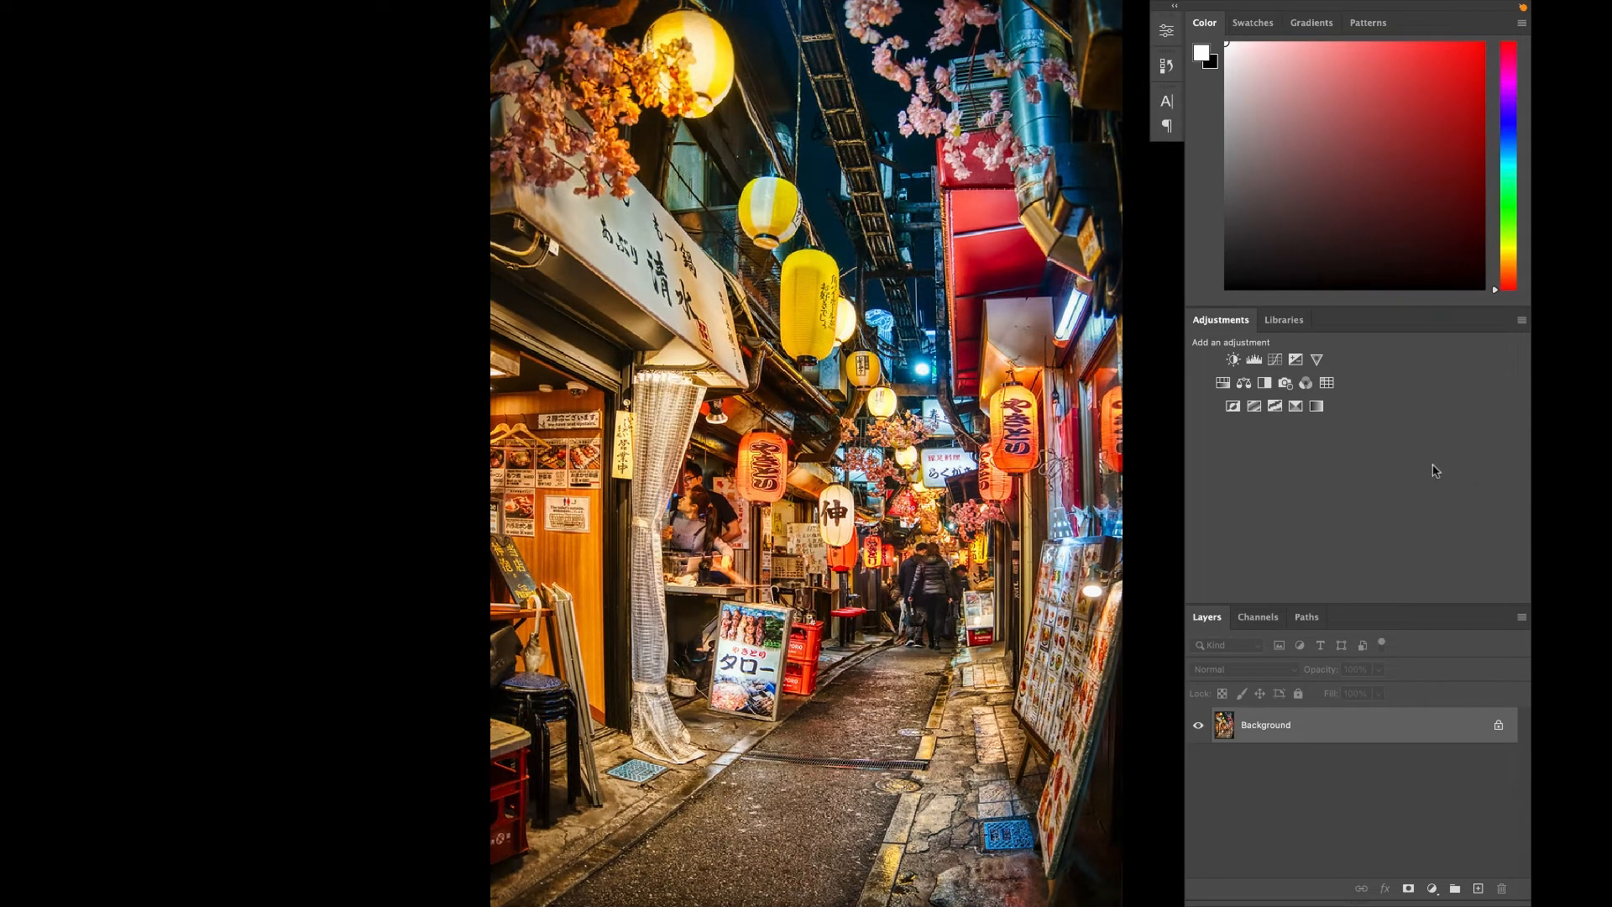
pyautogui.moveTo(82, 355)
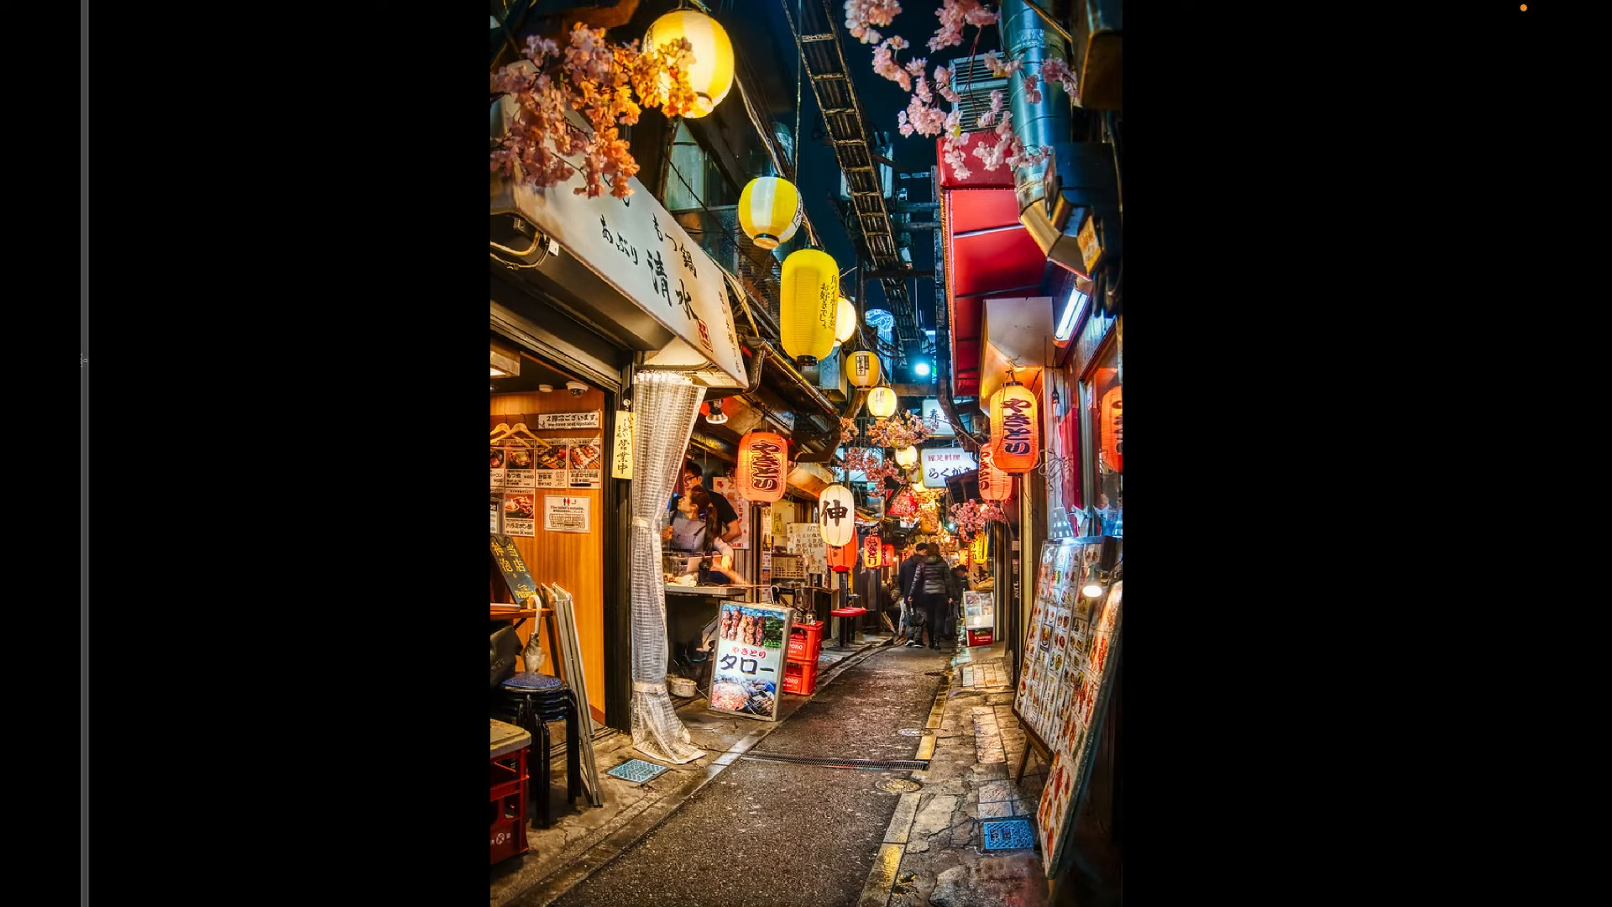
pyautogui.press('f')
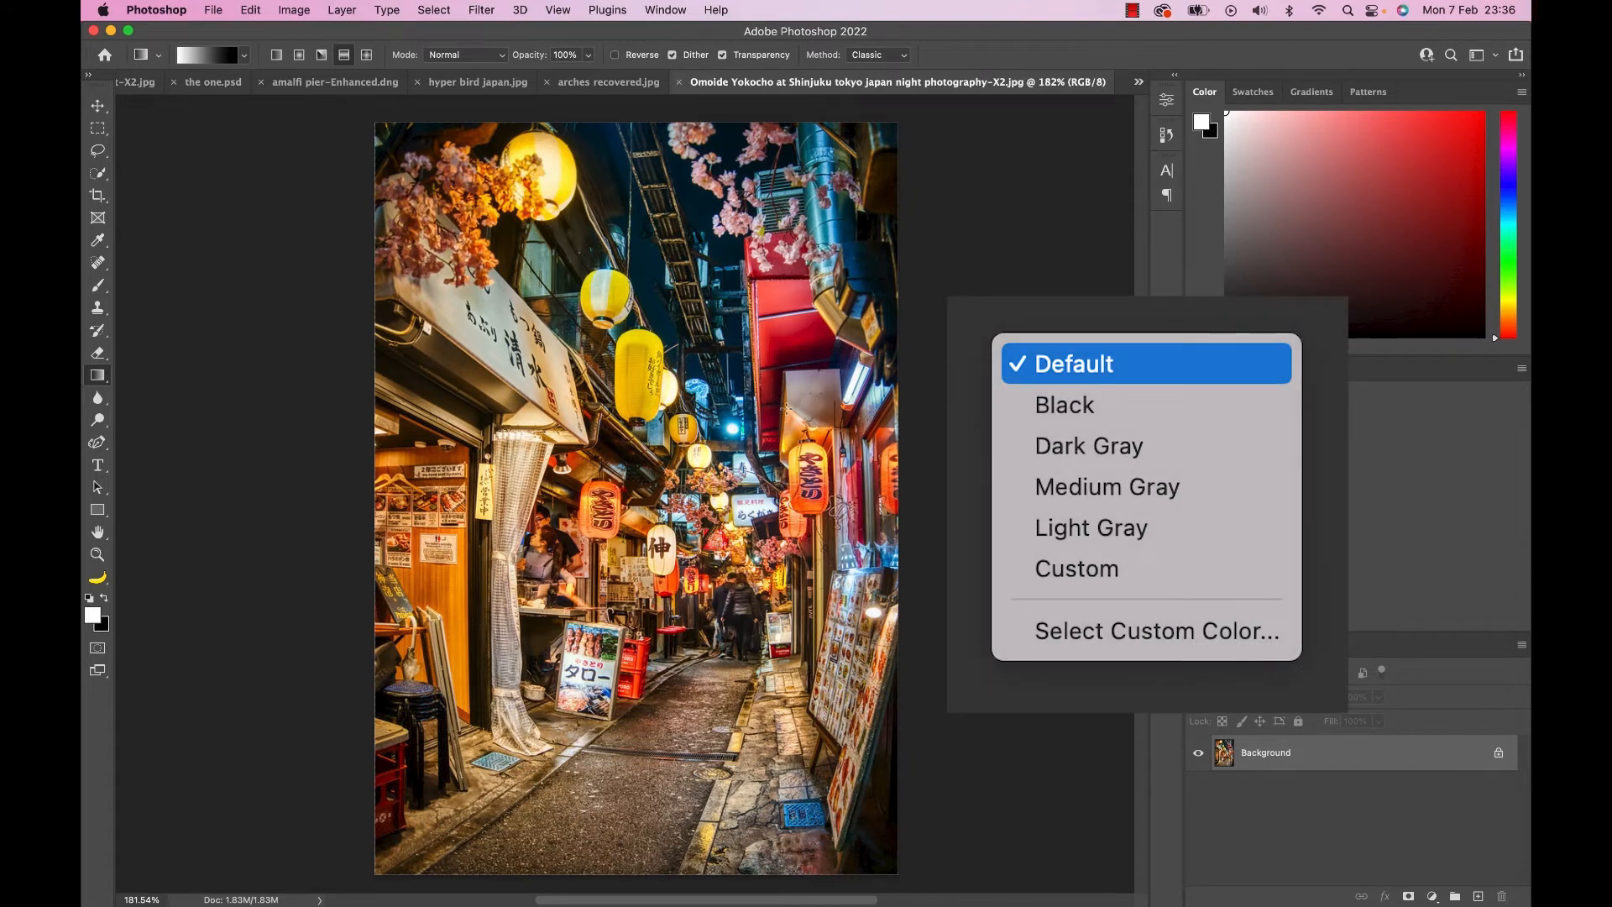
# Switch the street photo to full-screen mode with the menu bar and examine the backdrop colour around the canvas.
pyautogui.press('Escape')
pyautogui.press('f')
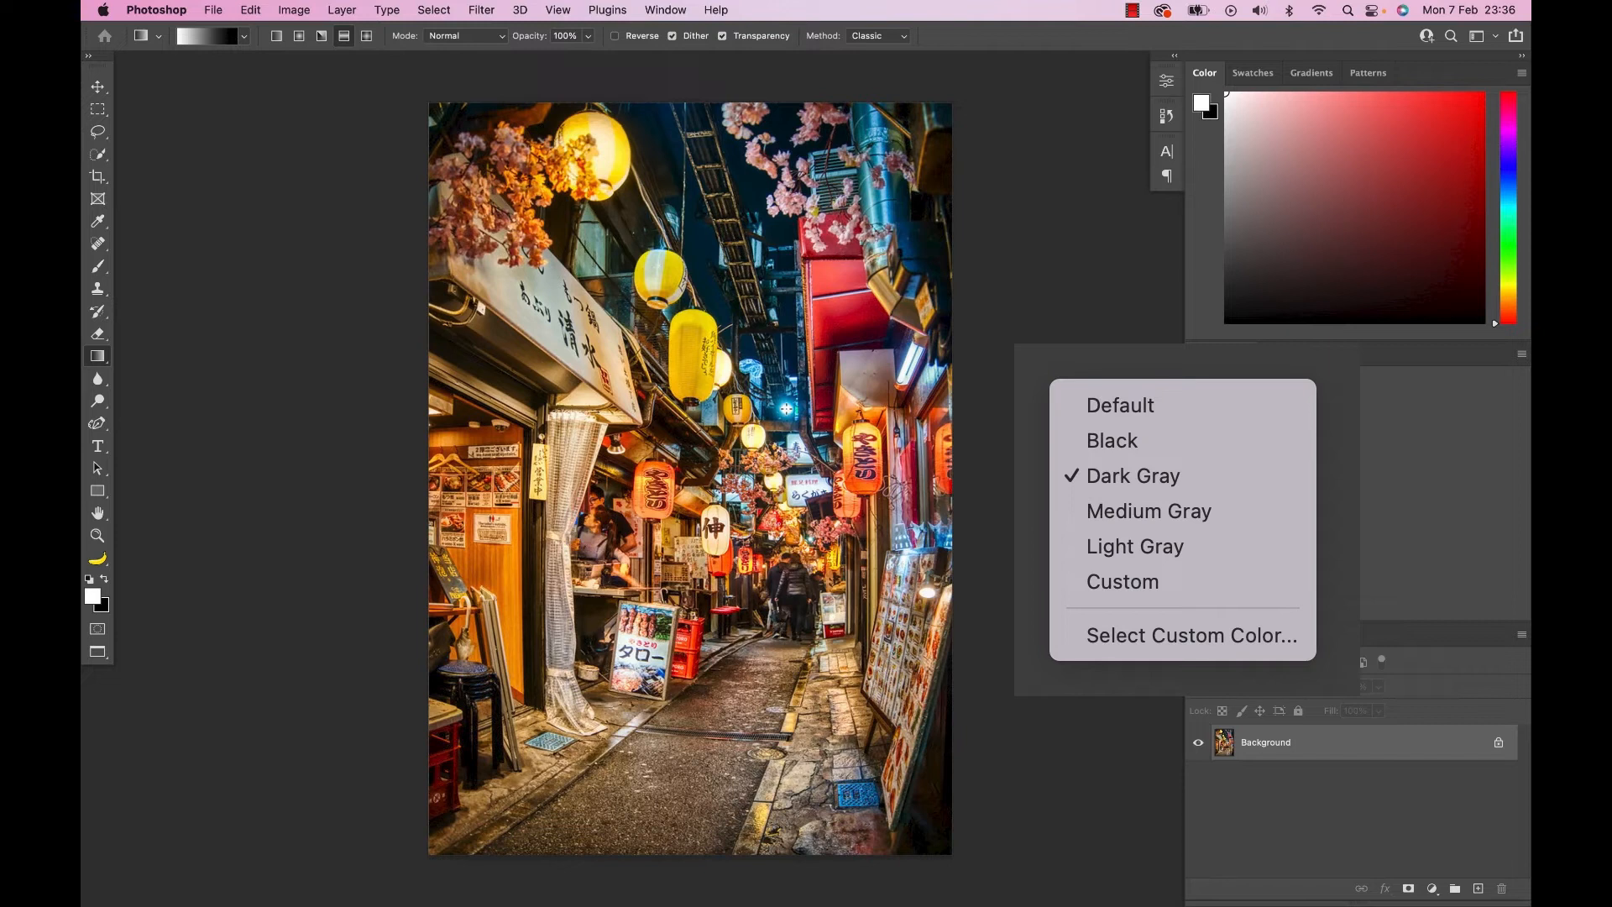
pyautogui.press('f')
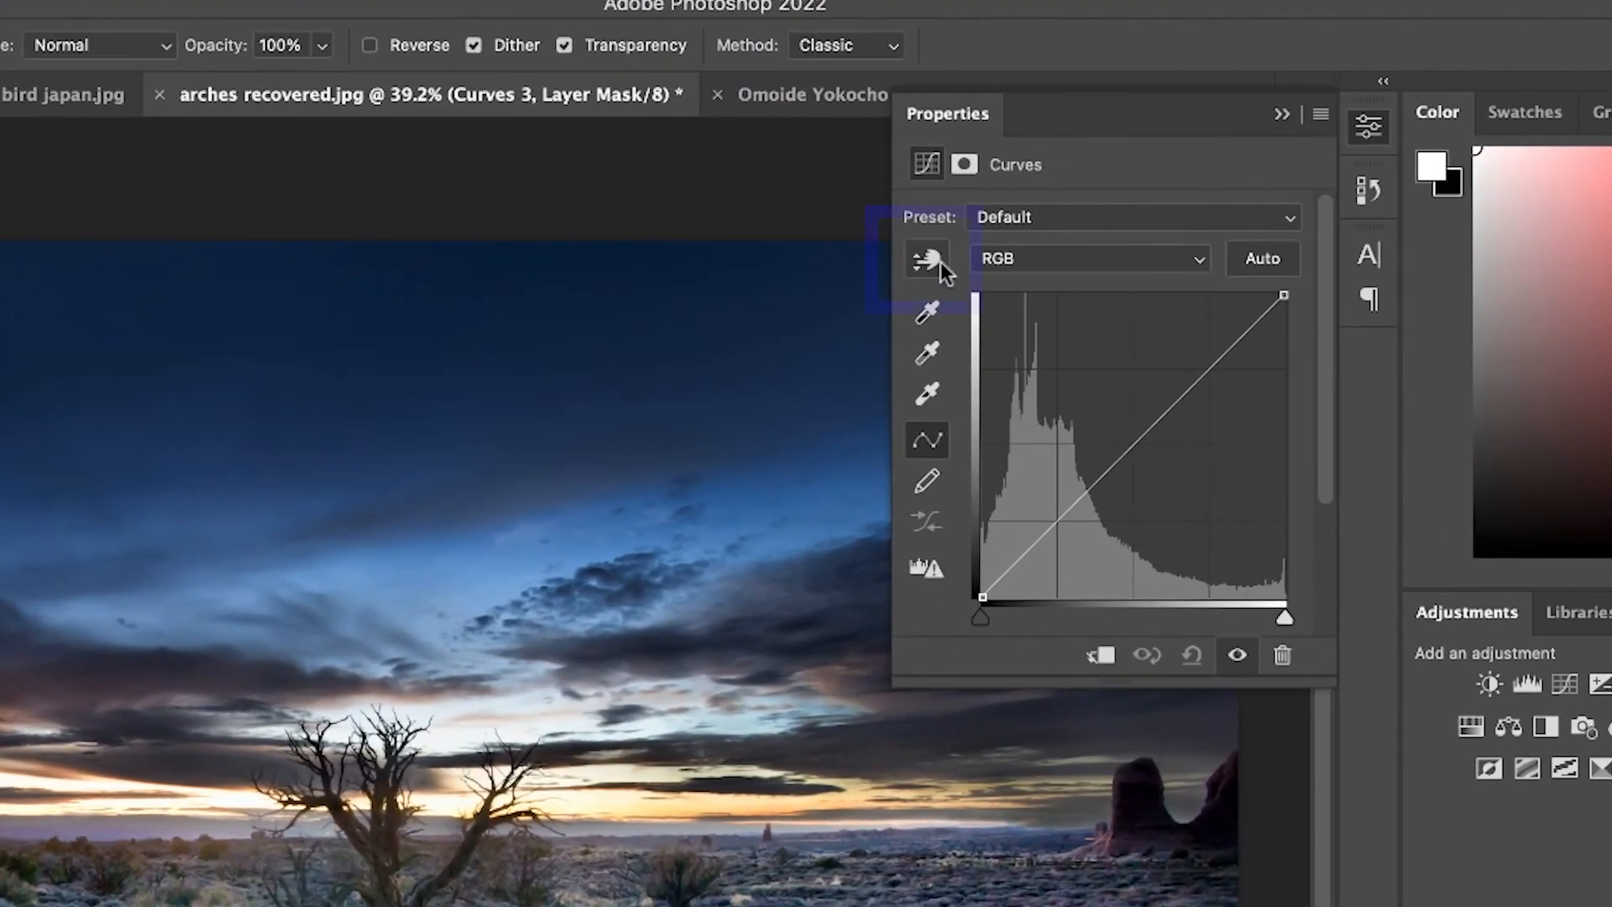
# Using on-image adjustment for Curves 3, brighten the sunset highlights, darken the shadows and add a midtone point on the RGB curve.
pyautogui.click(928, 262)
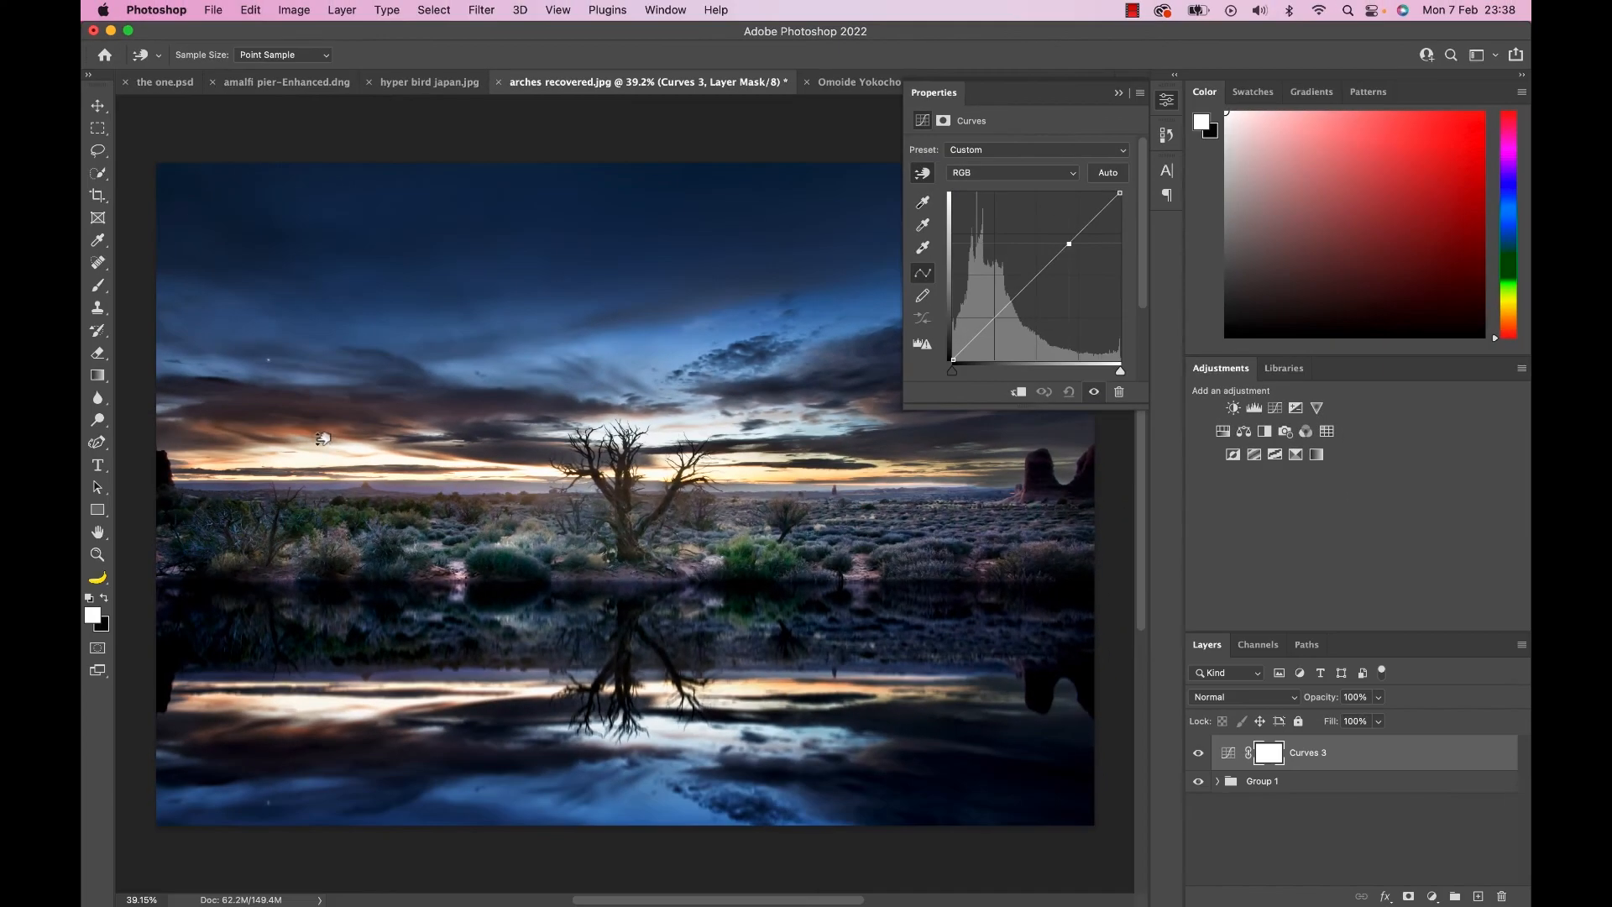
pyautogui.moveTo(323, 437); pyautogui.dragTo(322, 416)
pyautogui.click(959, 769)
pyautogui.moveTo(951, 734); pyautogui.dragTo(963, 720)
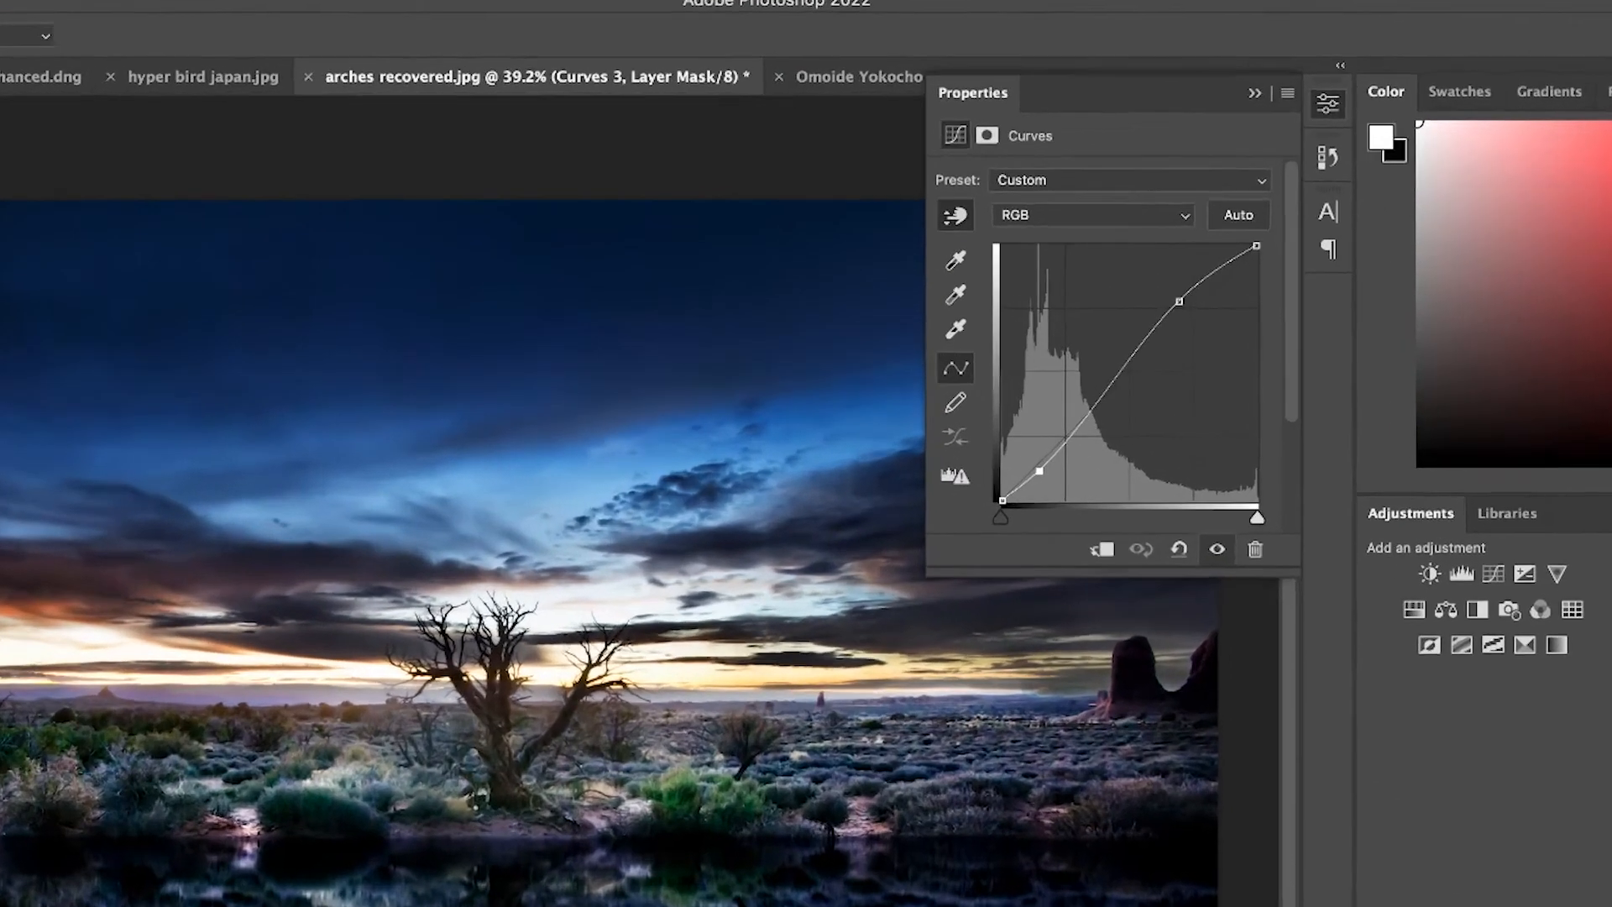
pyautogui.moveTo(1064, 902); pyautogui.dragTo(1064, 905)
pyautogui.press('Down')
pyautogui.press('Down')
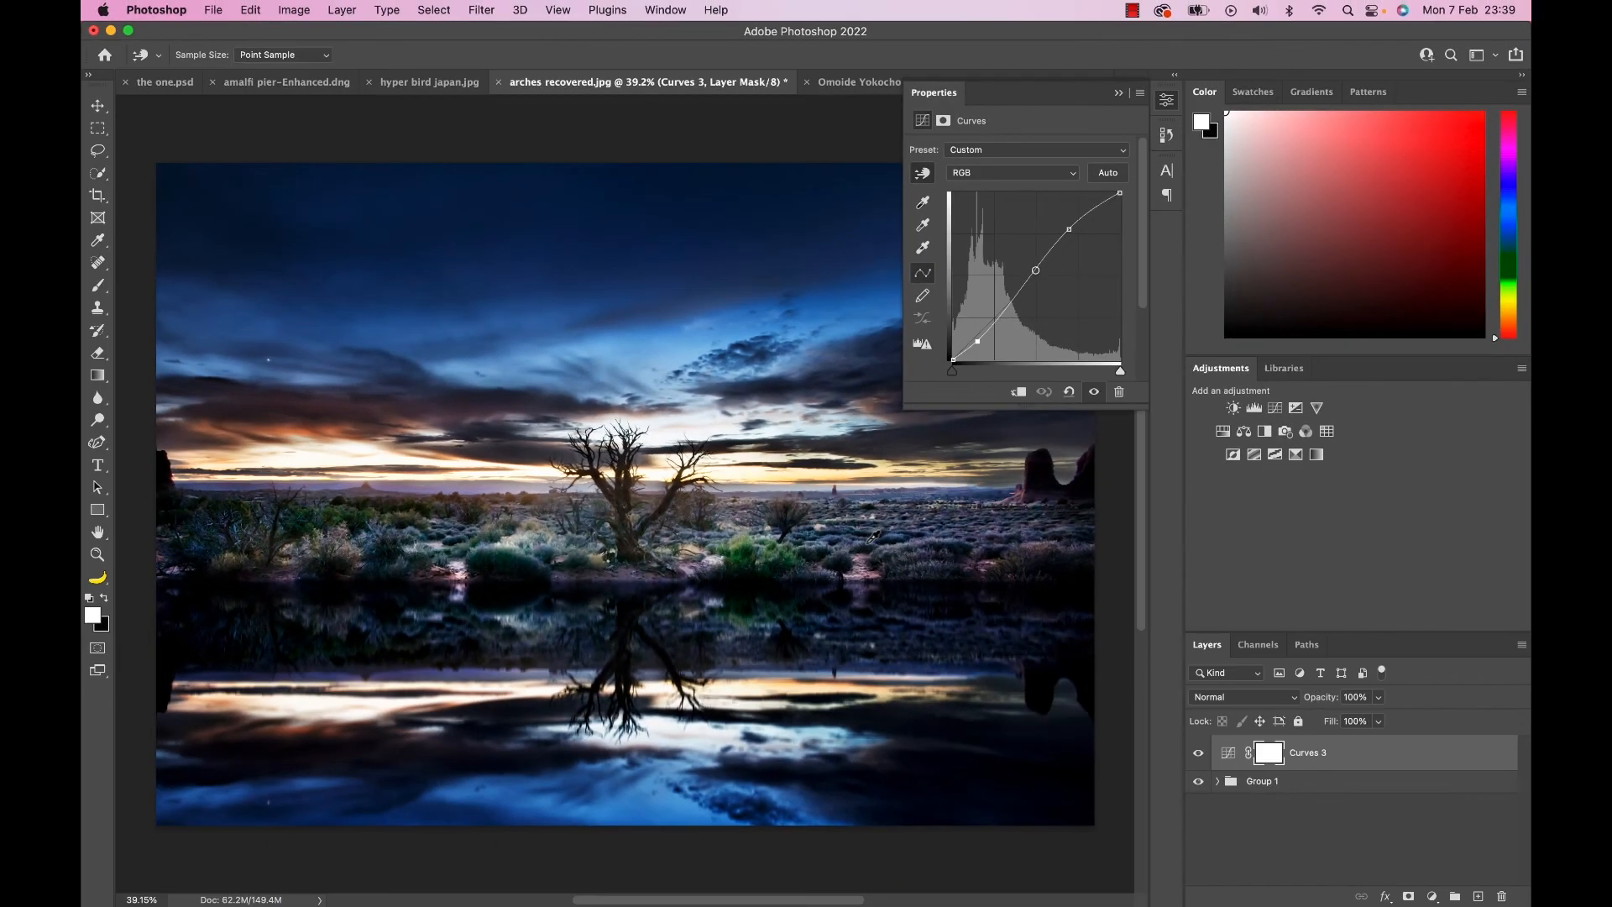
pyautogui.click(873, 537)
# On the Red curve of Curves 3, raise the reds in the sunset clouds and lower them slightly in the dark blue water.
pyautogui.hotkey('alt', '3')
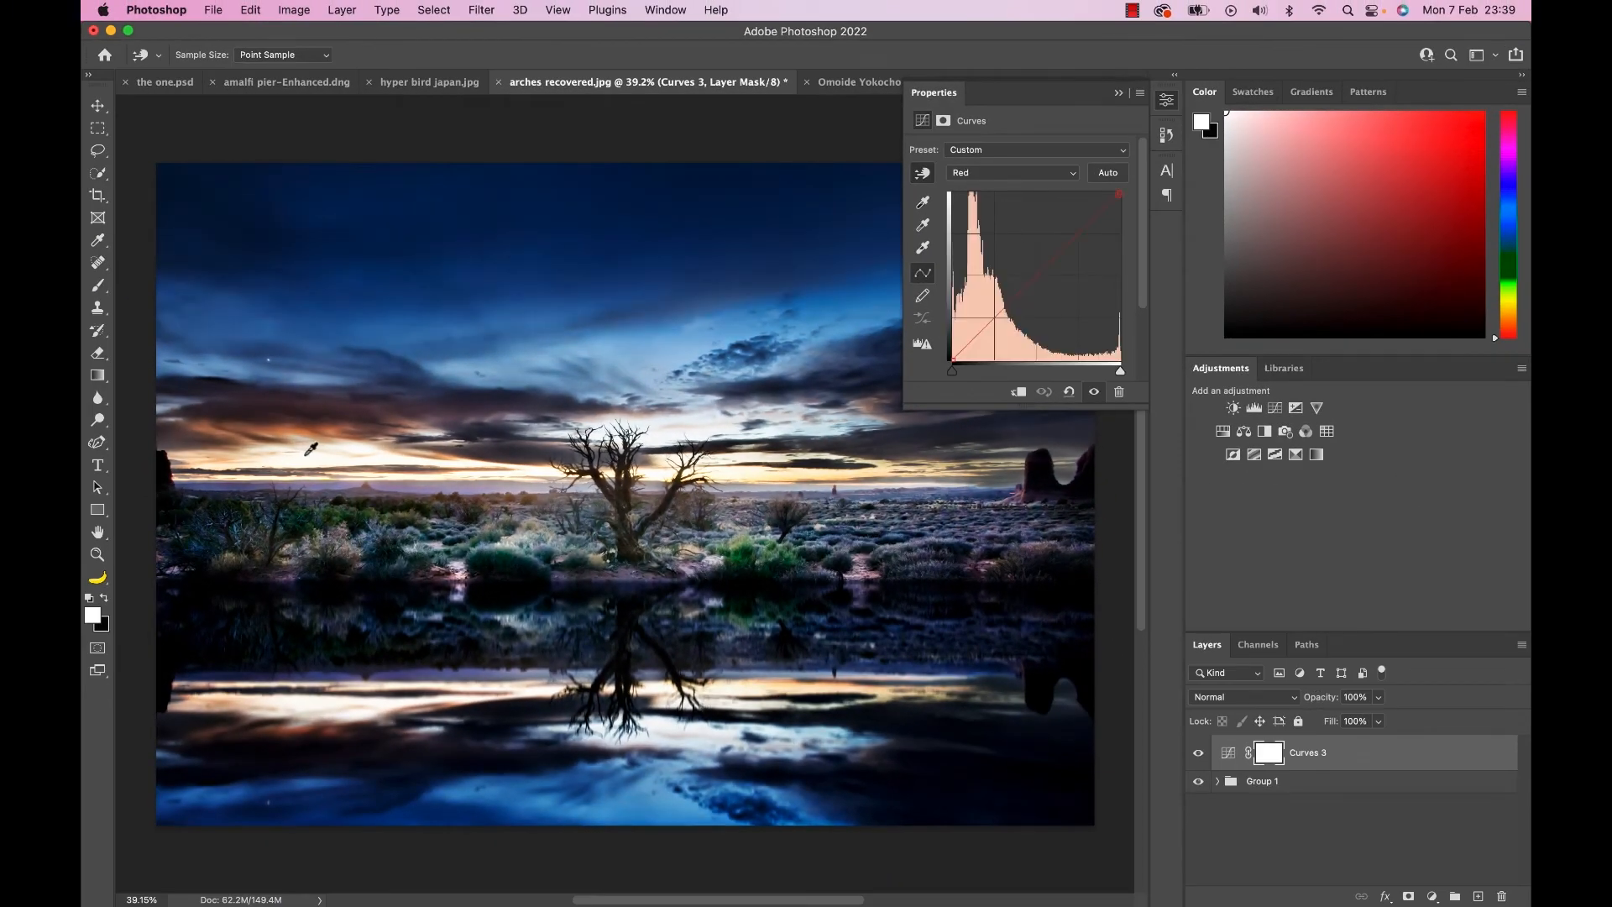
pyautogui.moveTo(323, 422); pyautogui.dragTo(323, 420)
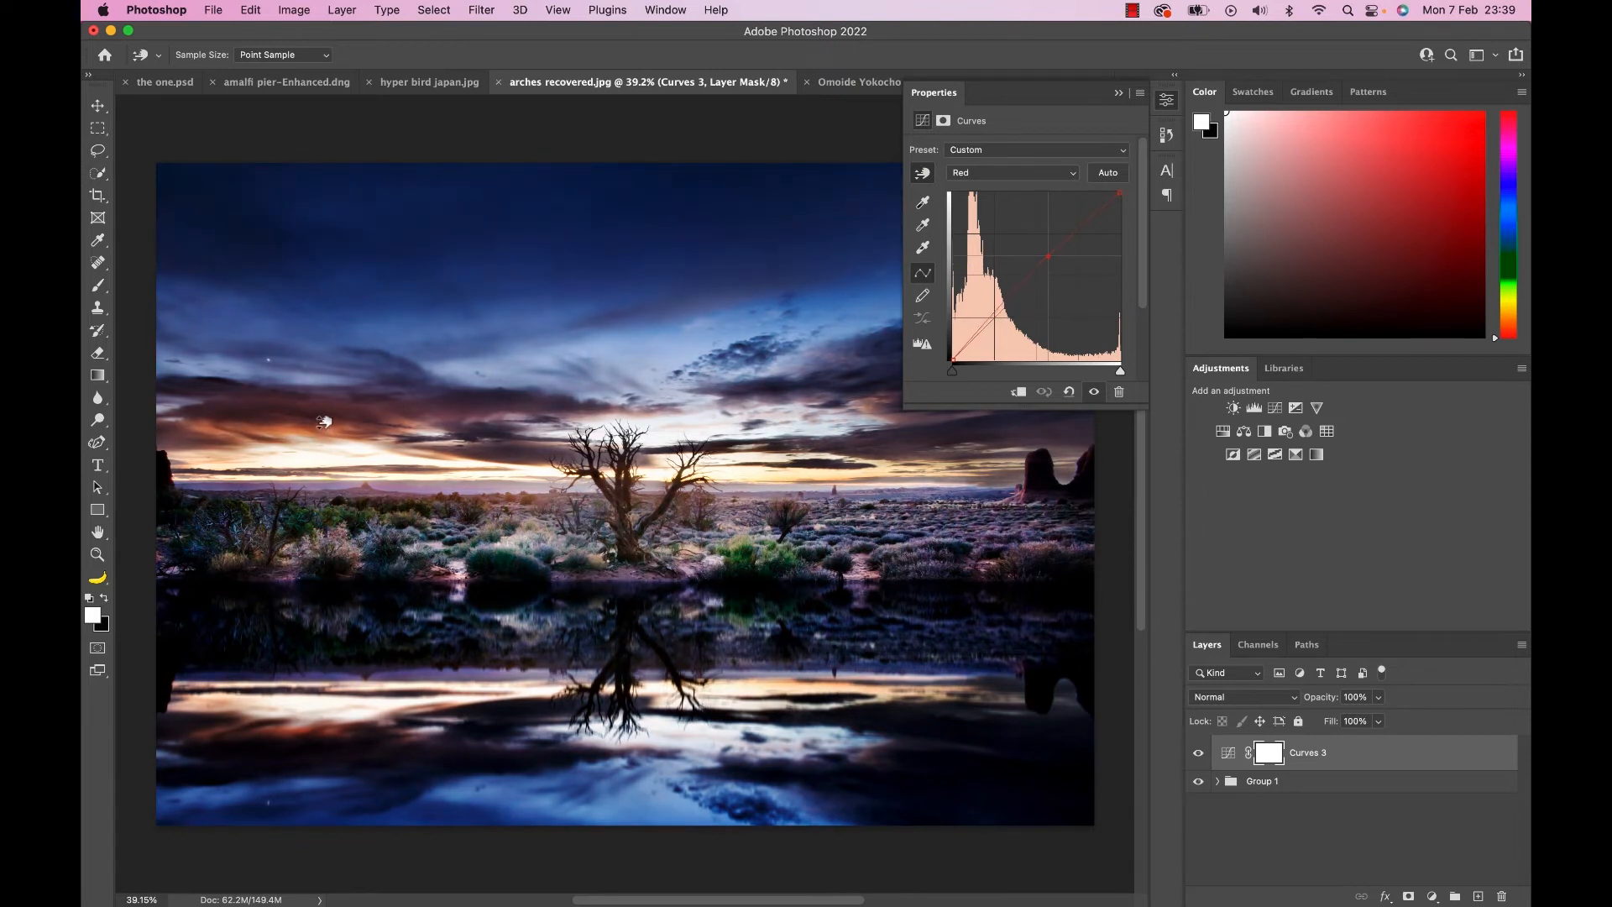
pyautogui.click(843, 813)
pyautogui.moveTo(844, 813); pyautogui.dragTo(843, 815)
# Return Curves 3 to the RGB channel and, with the clipping preview, move the black and white points slightly inward.
pyautogui.hotkey('alt', '2')
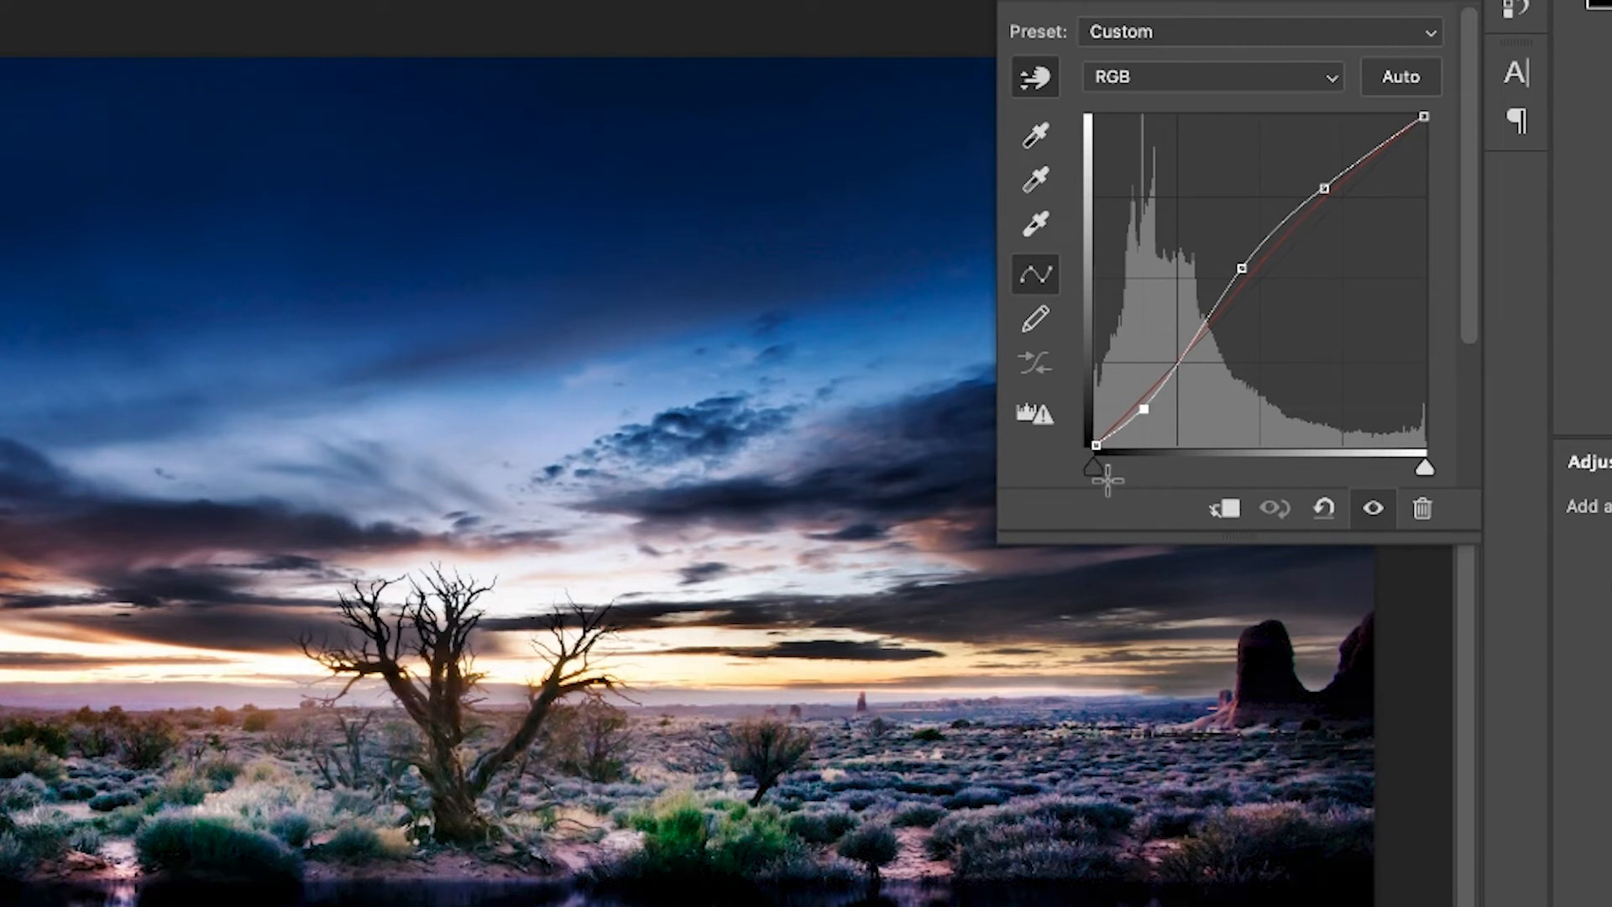
pyautogui.keyDown('alt'); pyautogui.click(1097, 467); pyautogui.keyUp('alt')
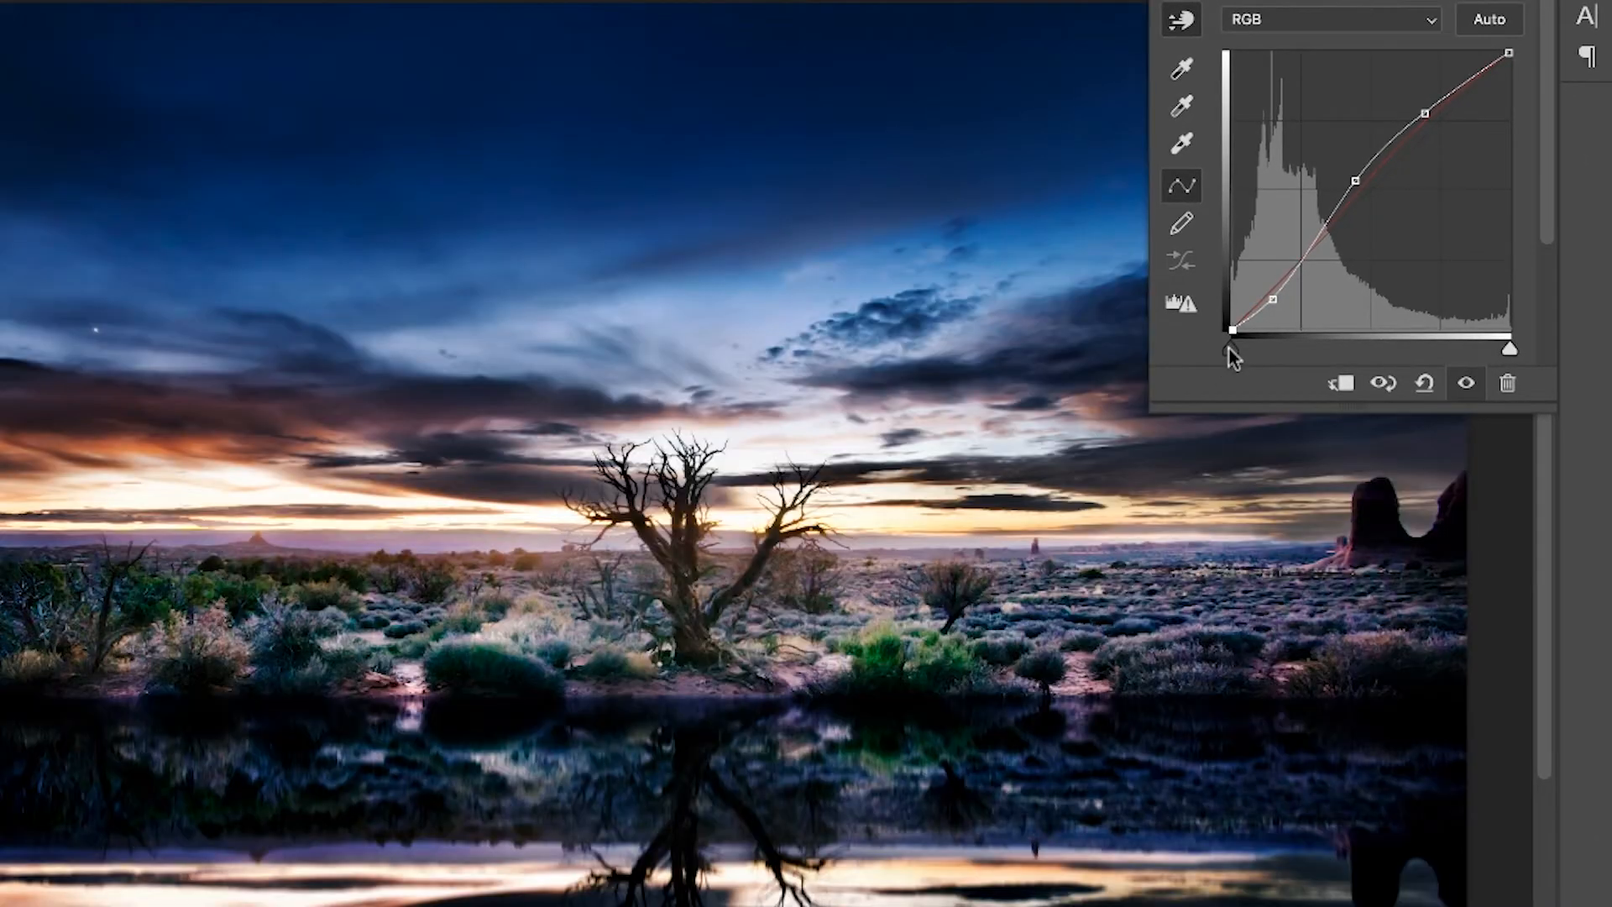
pyautogui.keyDown('alt'); pyautogui.click(1229, 349); pyautogui.keyUp('alt')
pyautogui.keyDown('alt'); pyautogui.click(1229, 349); pyautogui.keyUp('alt')
pyautogui.moveTo(1228, 348); pyautogui.dragTo(1230, 348)
pyautogui.moveTo(1509, 347); pyautogui.dragTo(1502, 349)
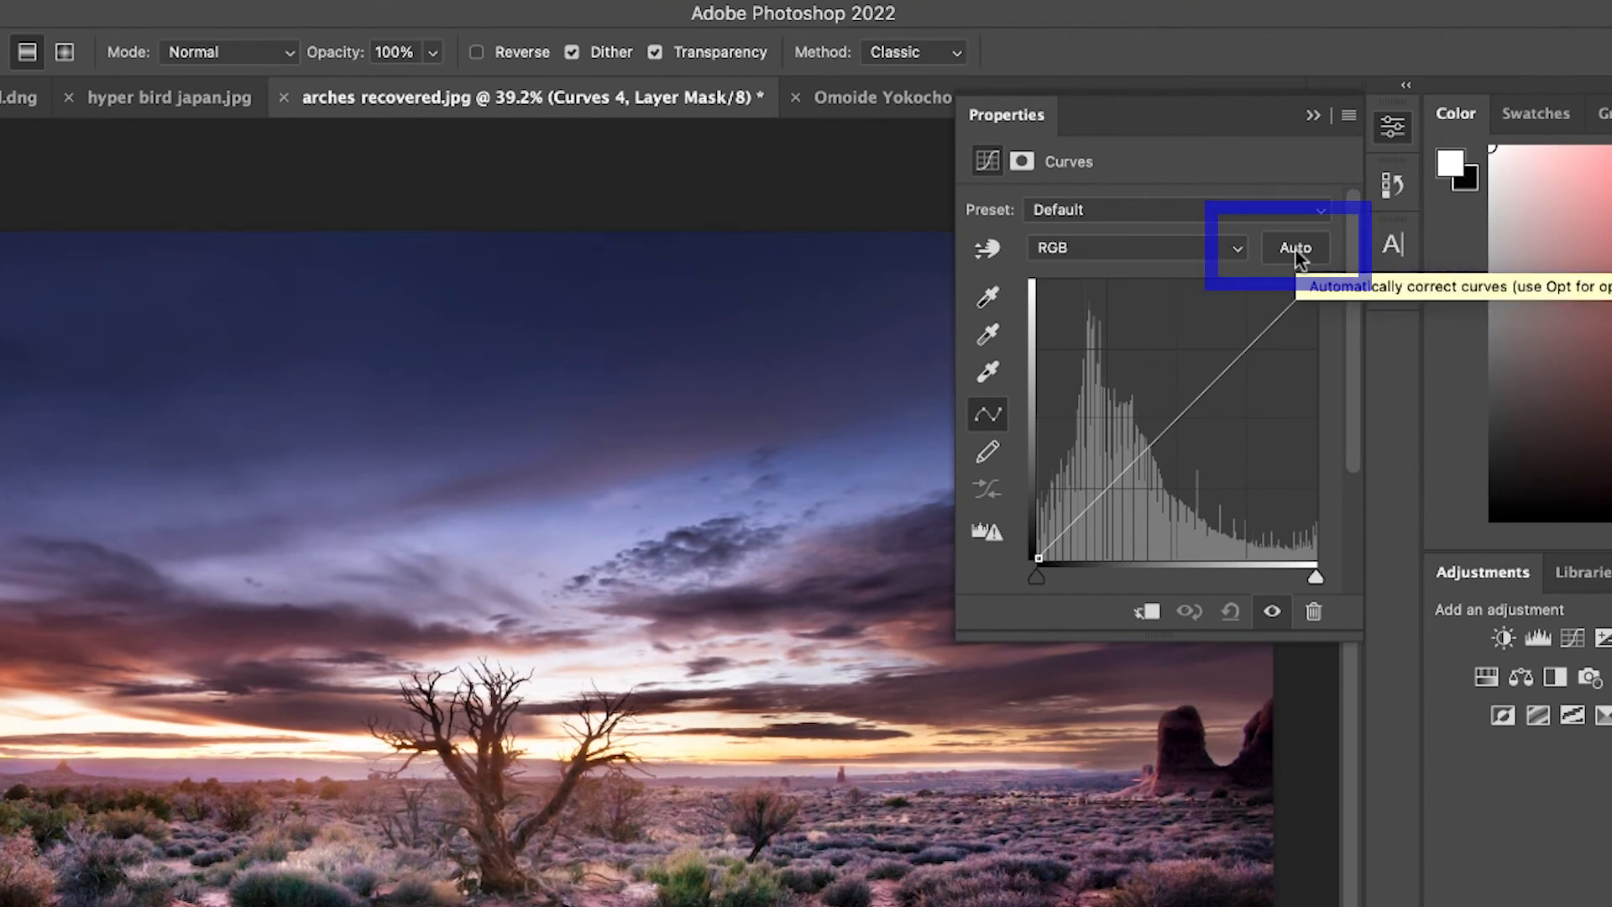
# Auto-correct Curves 4 using the Find Dark & Light Colors algorithm with Snap Neutral Midtones enabled.
pyautogui.click(1296, 250)
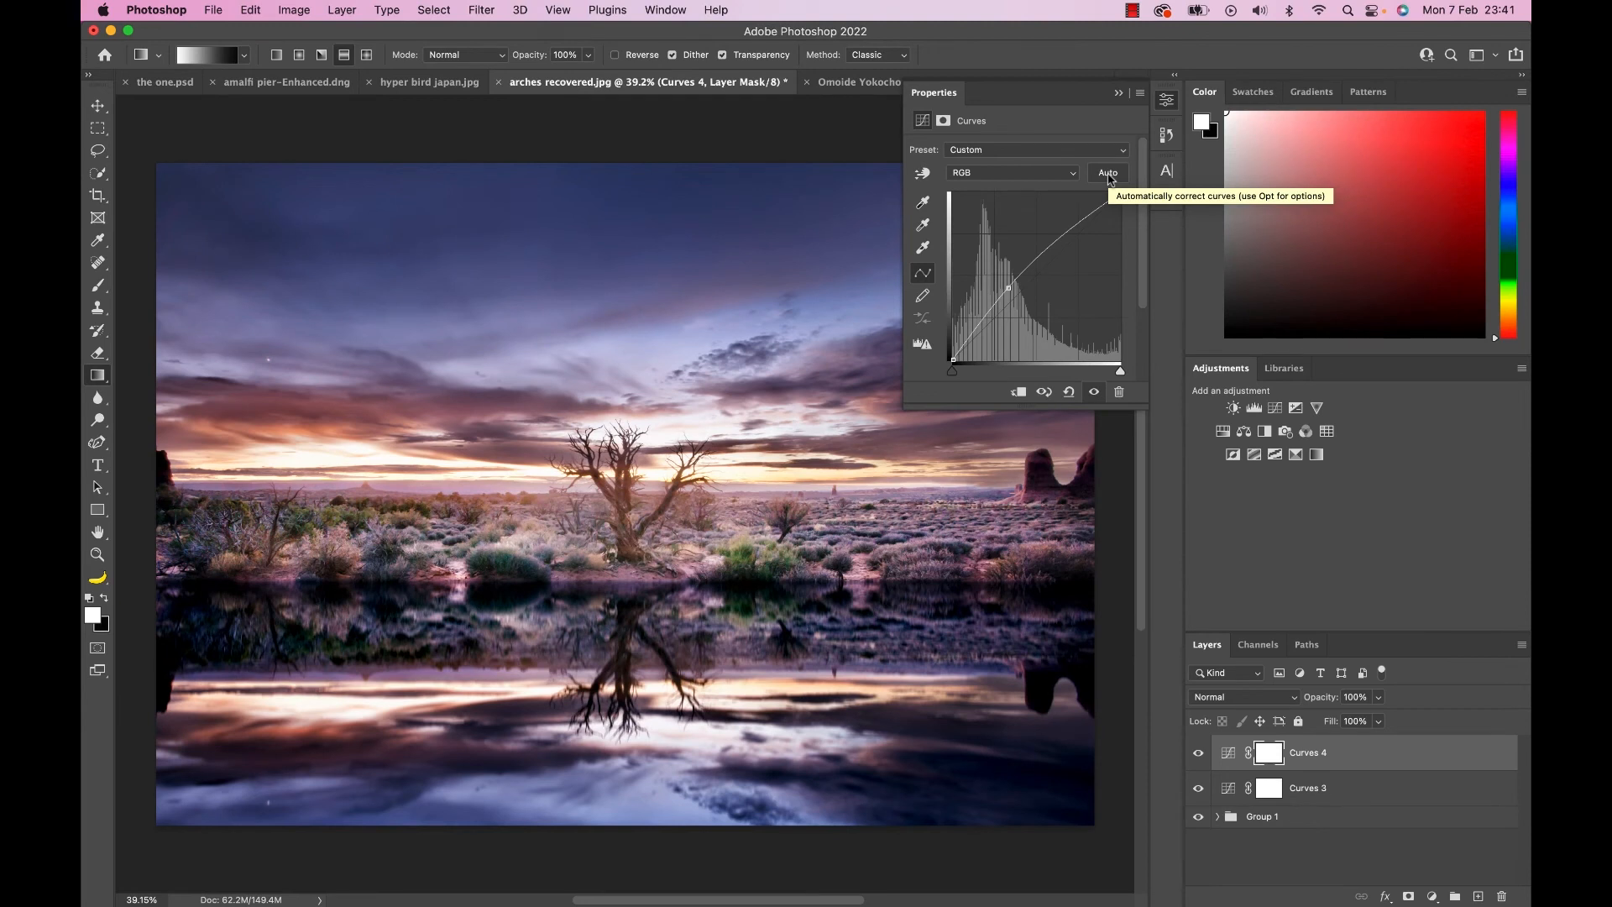
pyautogui.click(1140, 93)
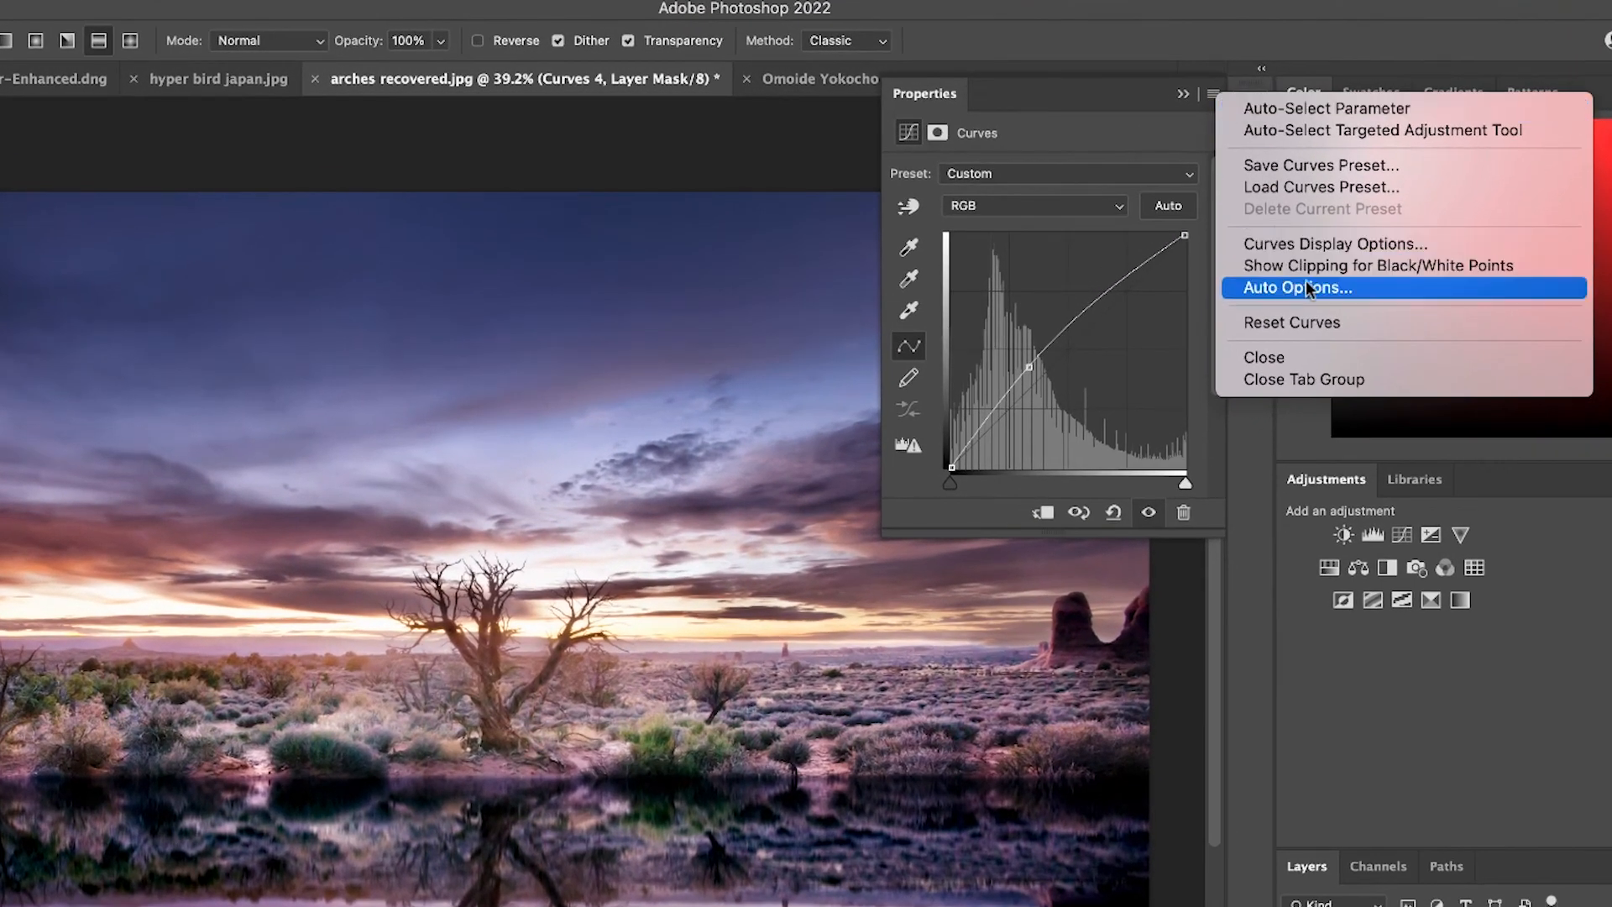
pyautogui.click(1365, 286)
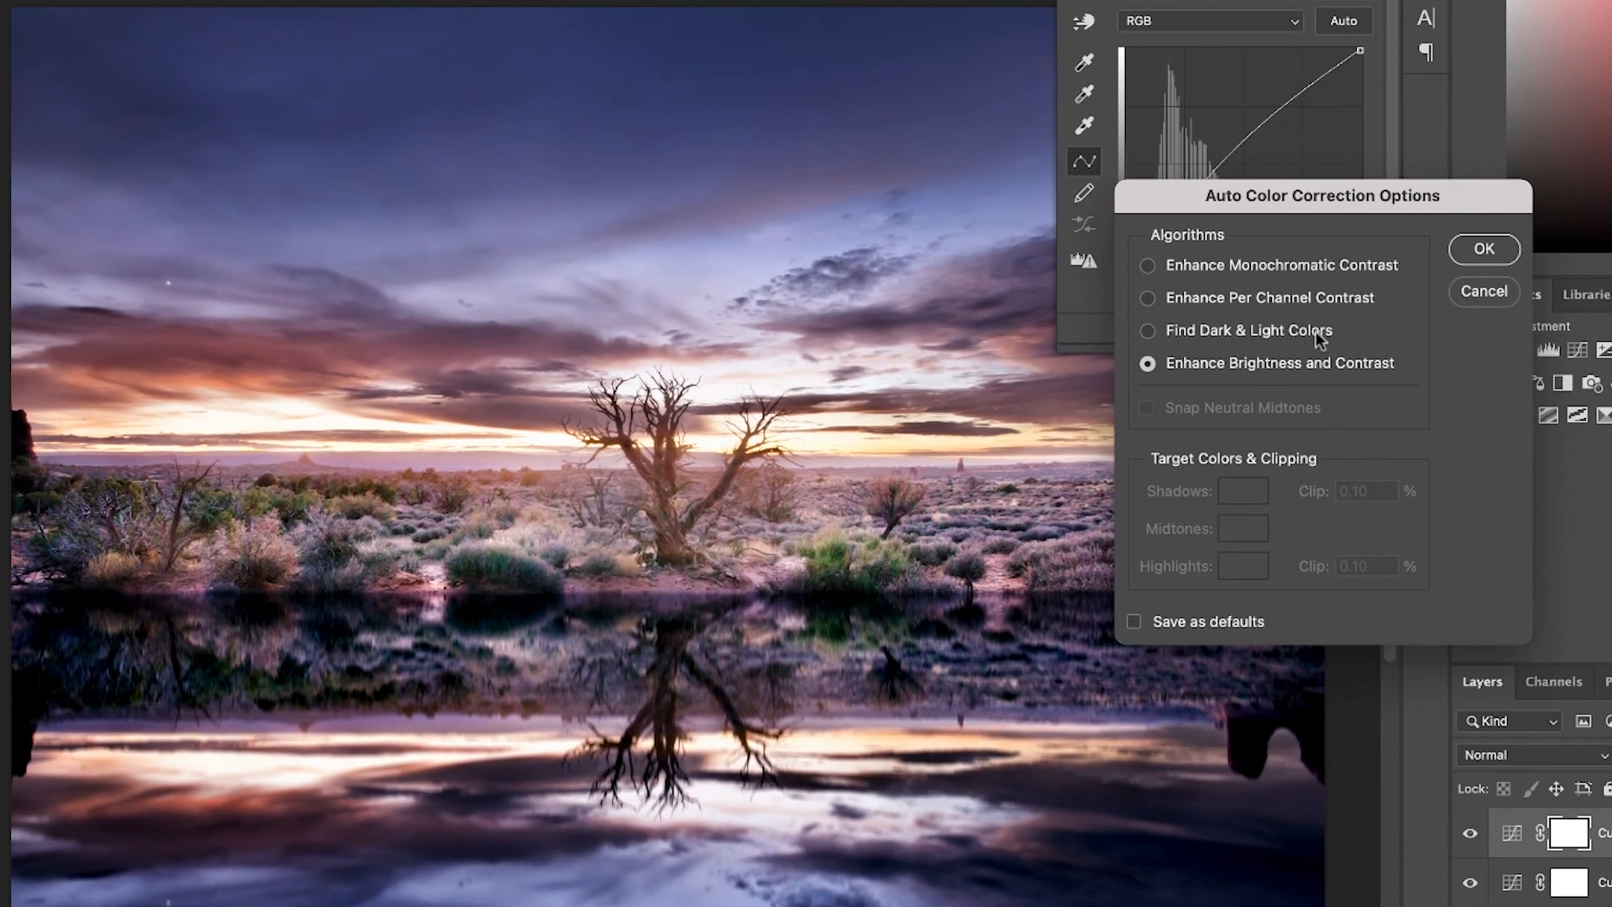
pyautogui.click(1316, 330)
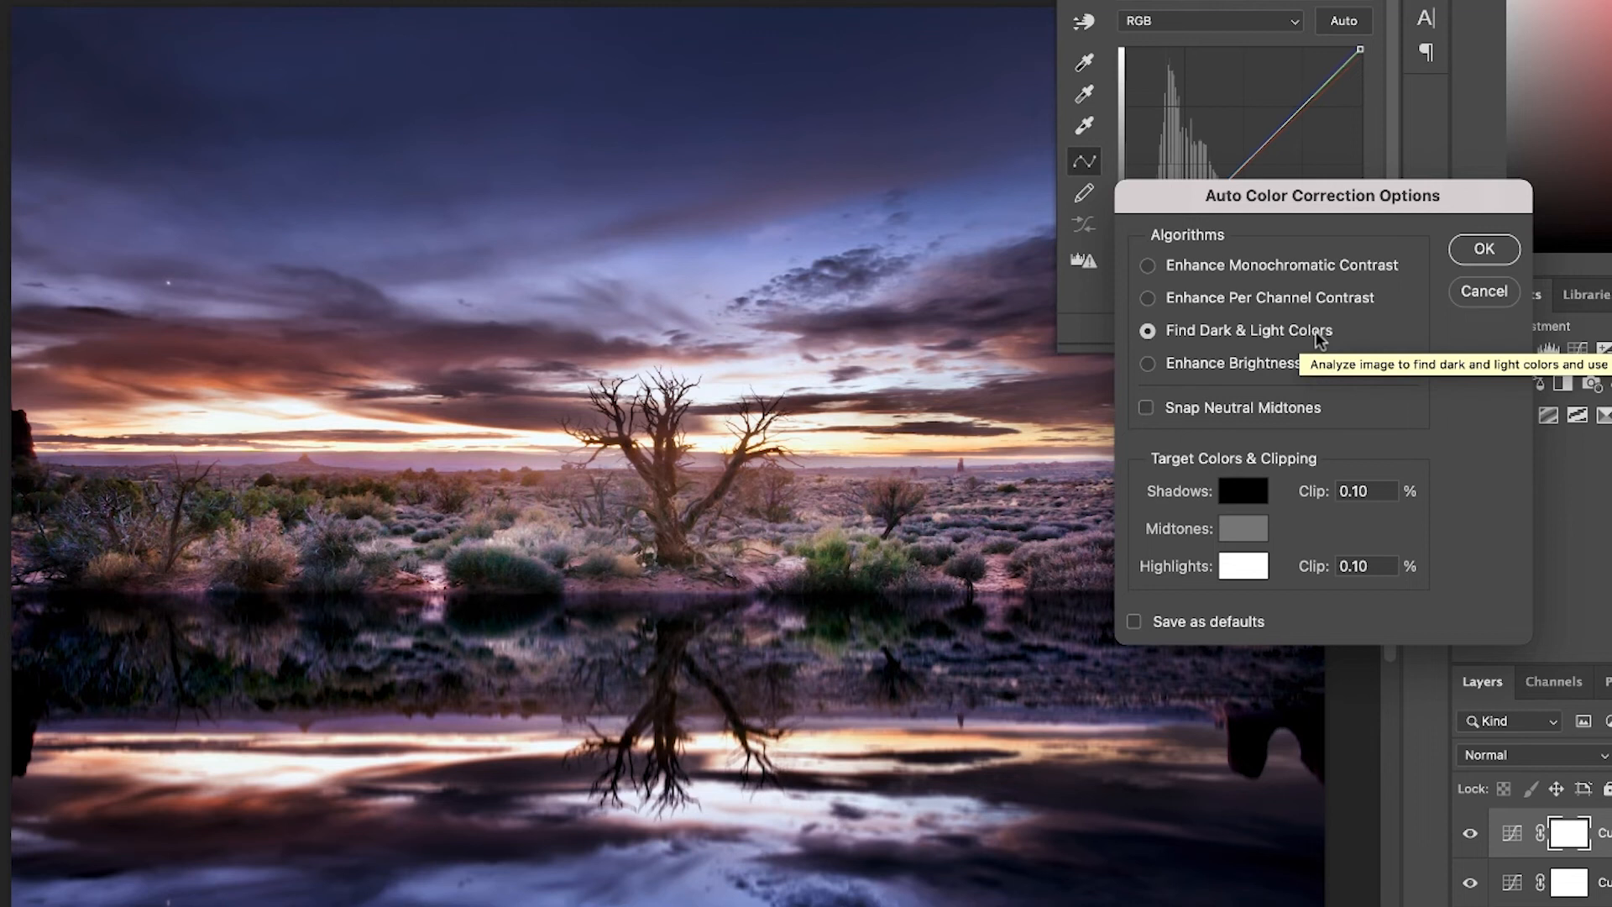
pyautogui.click(1146, 408)
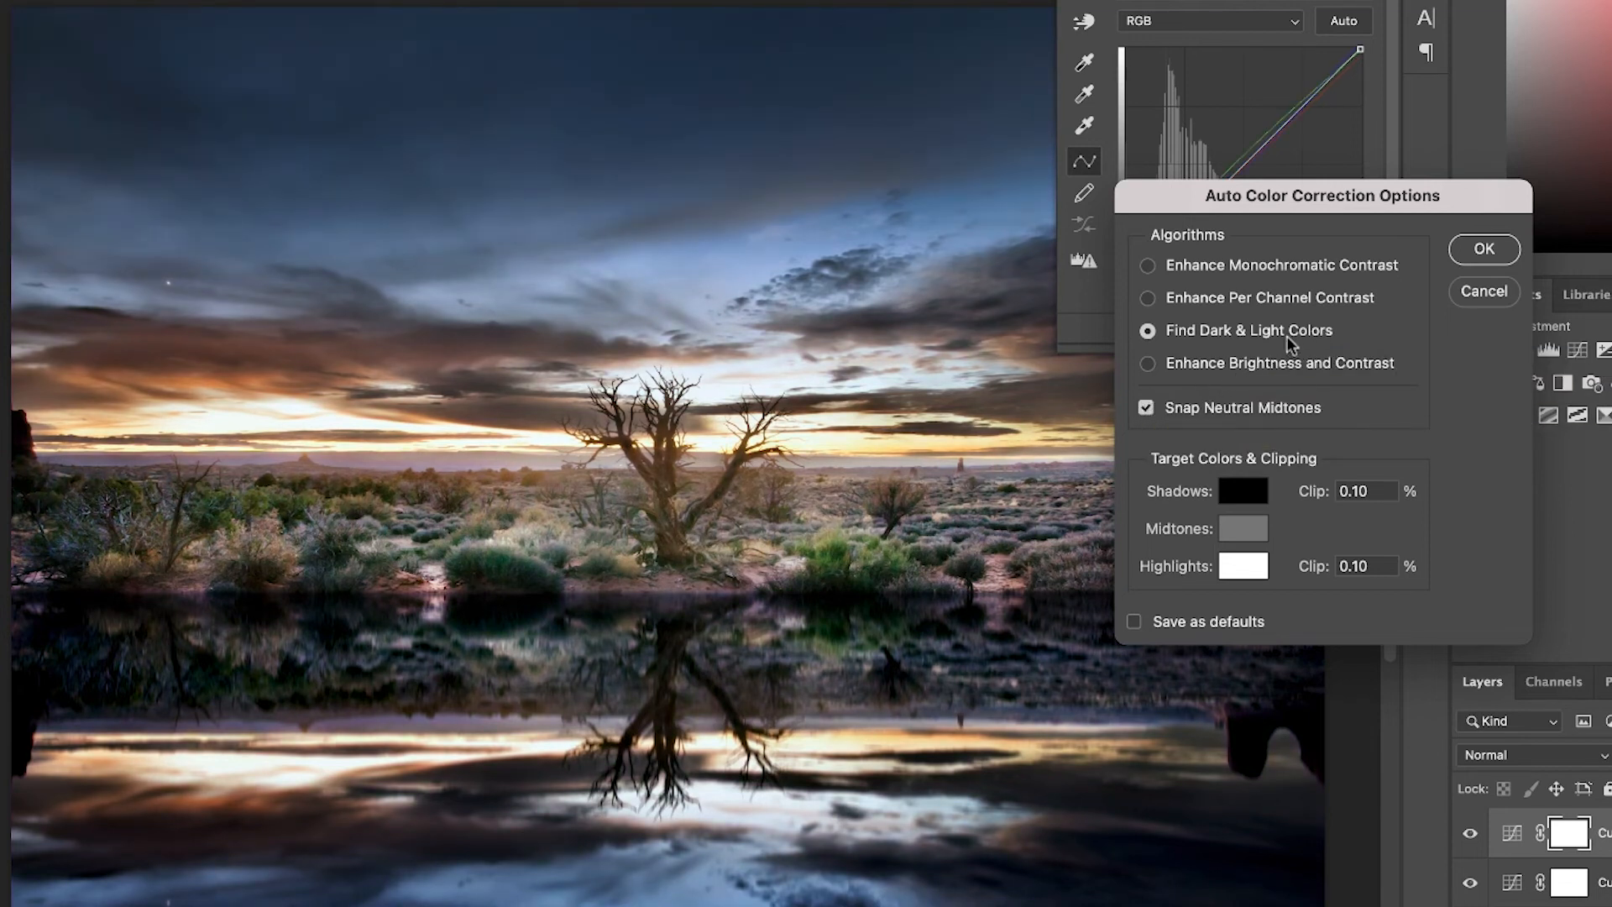
pyautogui.click(1484, 249)
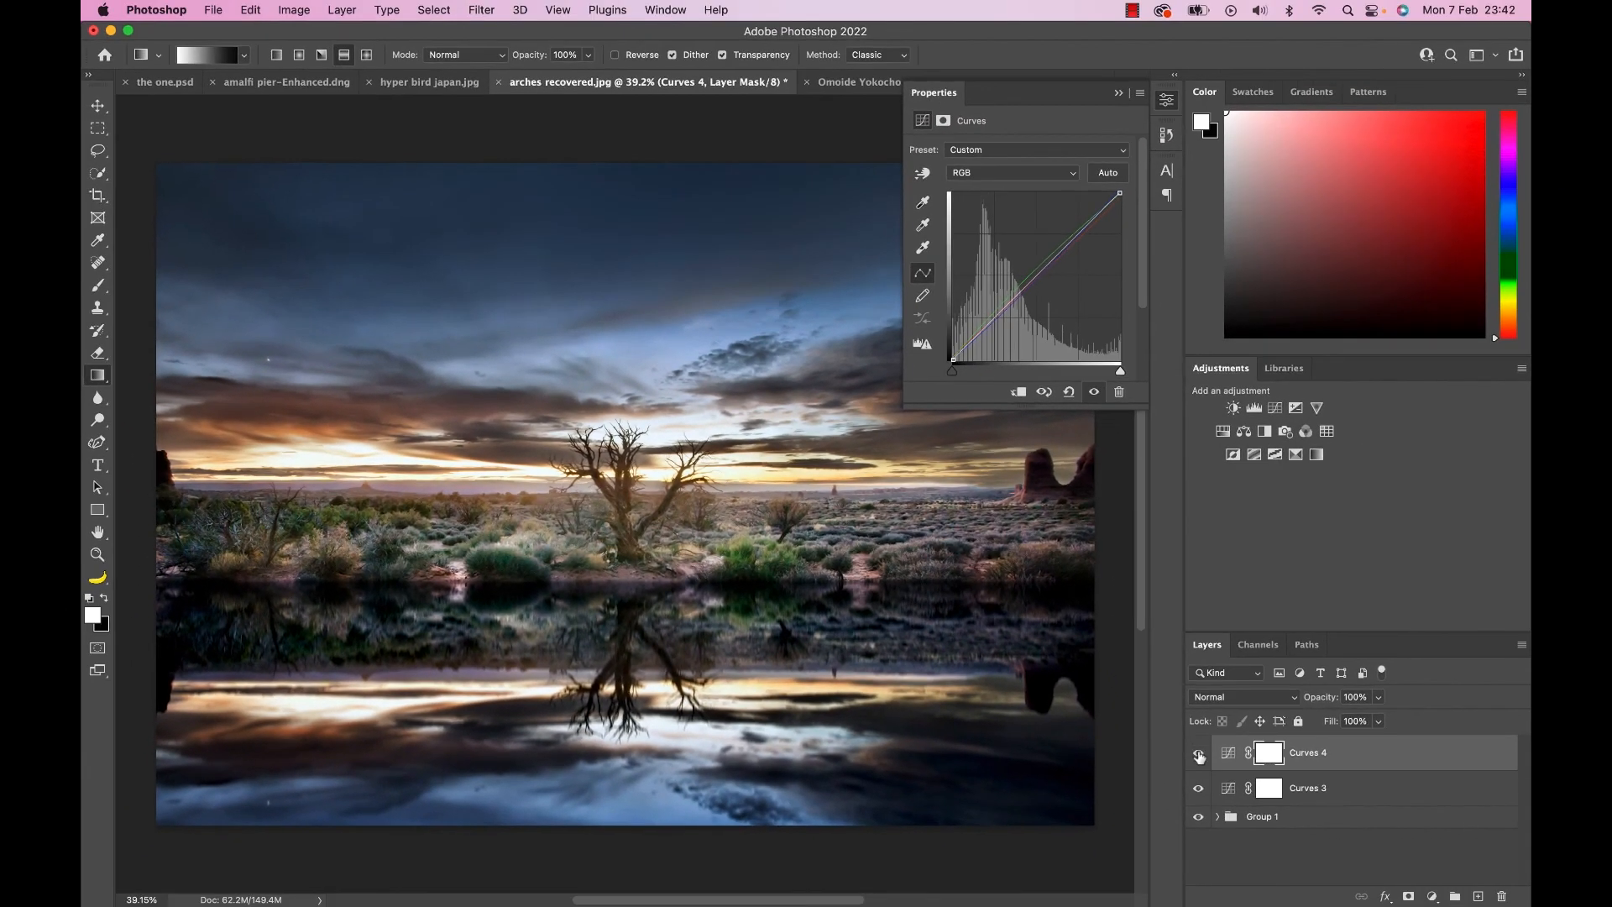
# Toggle the visibility of Curves 4 repeatedly to compare the image before and after the automatic colour correction.
pyautogui.click(1198, 752)
pyautogui.click(1198, 753)
pyautogui.click(1199, 753)
pyautogui.click(1199, 753)
pyautogui.click(1199, 753)
pyautogui.click(1199, 753)
pyautogui.click(1198, 753)
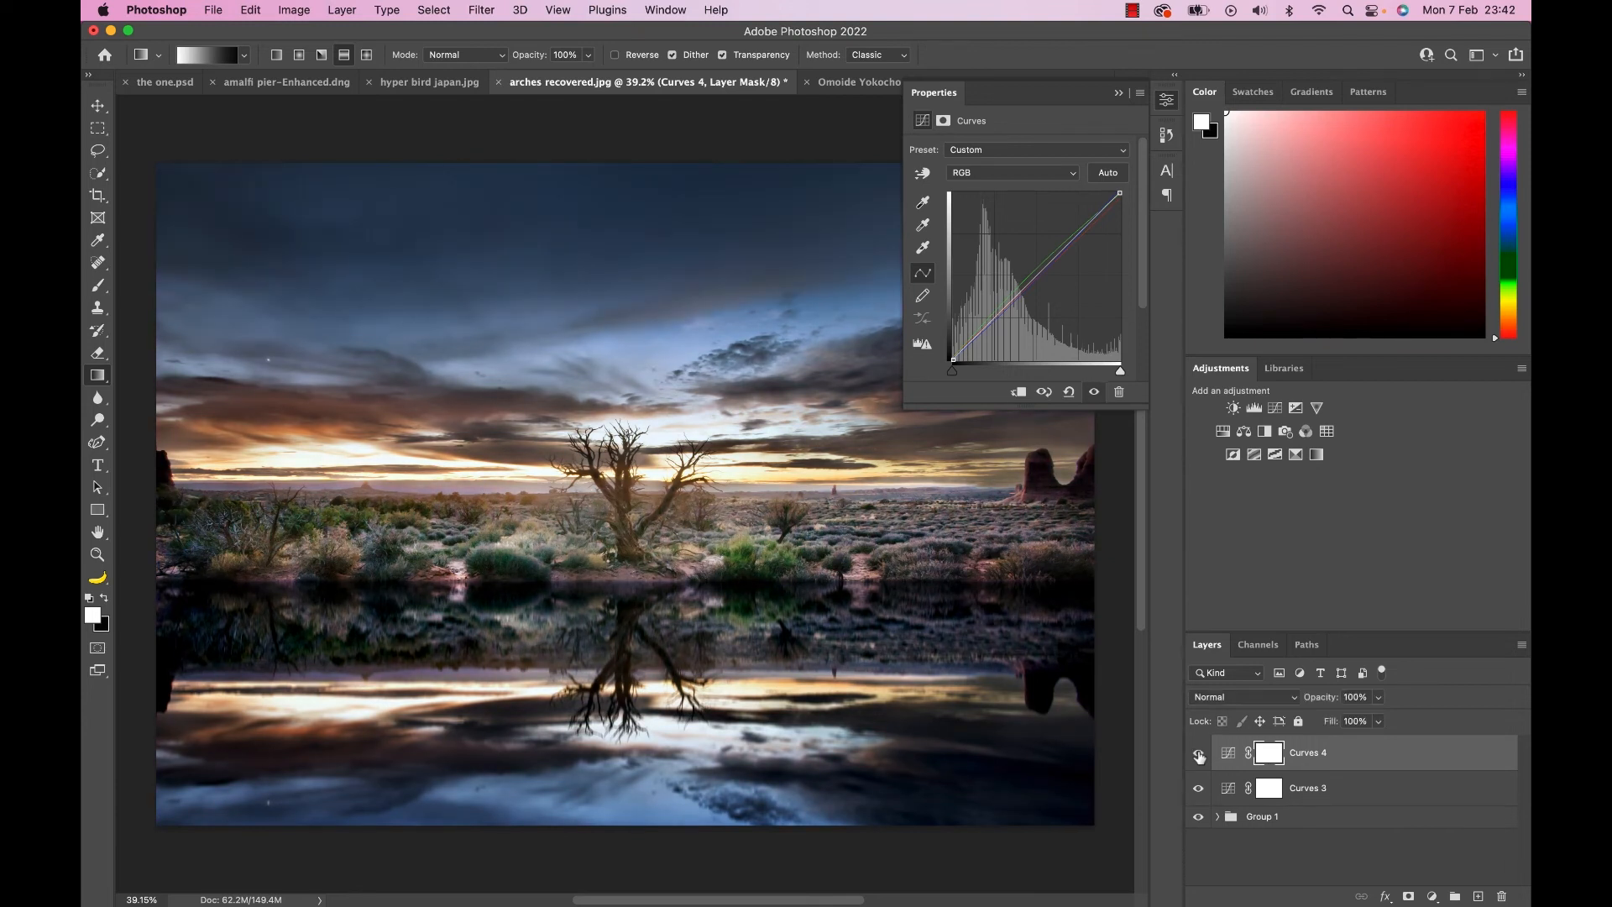